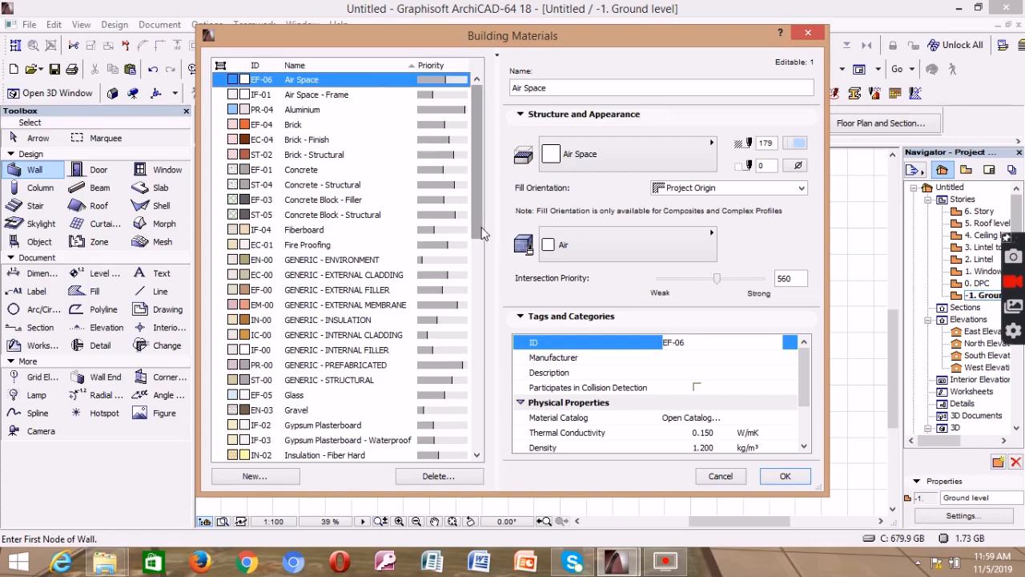
- Duplicate the Masonry Block - Filler building material under the name "my block structure"
{"action": "mouse_move", "coordinate": [483, 232]}
{"action": "left_mouse_down"}
{"action": "mouse_move", "coordinate": [482, 245]}
{"action": "mouse_move", "coordinate": [482, 222]}
{"action": "left_mouse_up"}
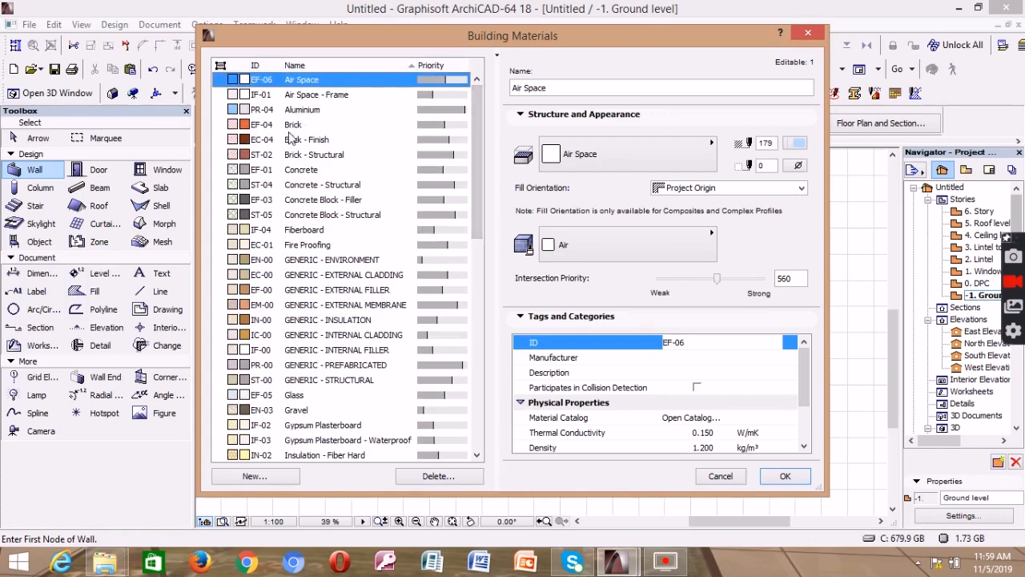
{"action": "scroll", "coordinate": [343, 242], "scroll_direction": "down", "scroll_amount": 3}
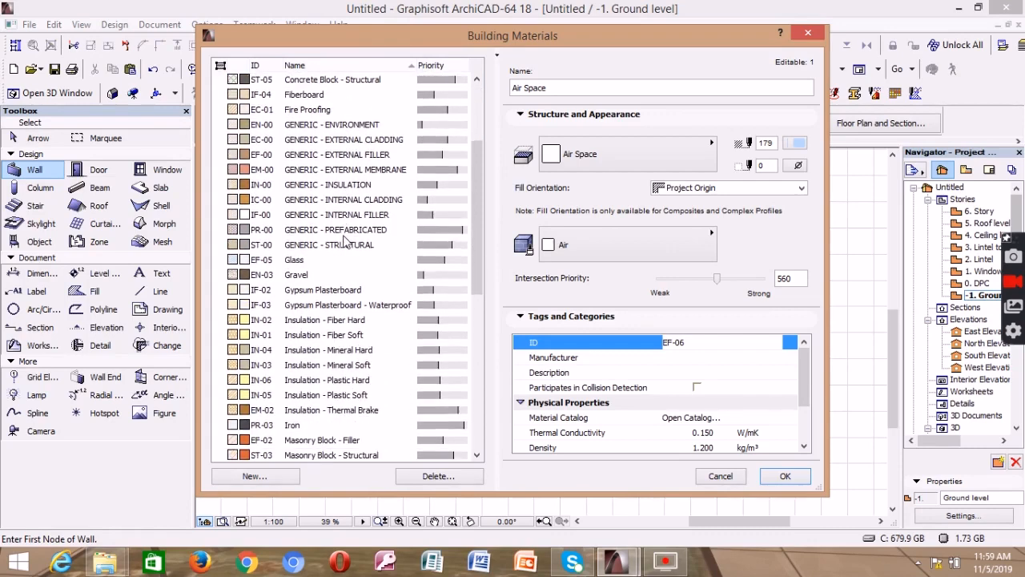
{"action": "scroll", "coordinate": [338, 298], "scroll_direction": "down", "scroll_amount": 3}
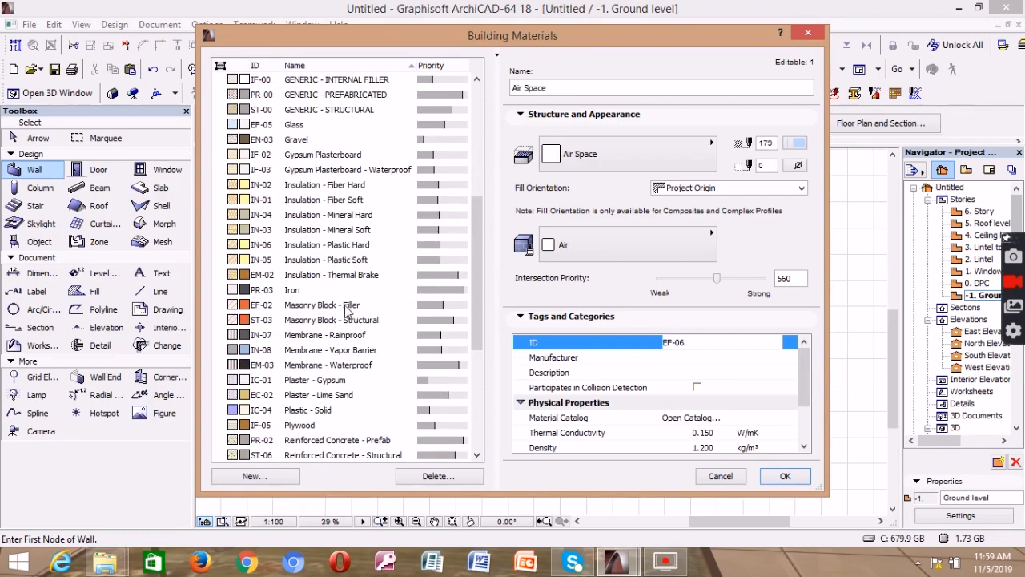
{"action": "left_click", "coordinate": [328, 306]}
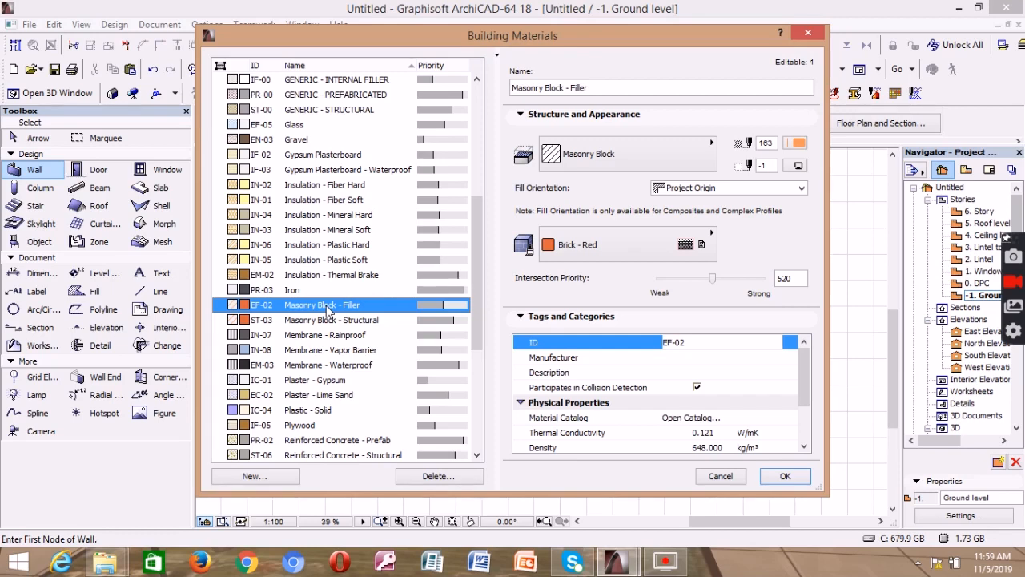
{"action": "left_click", "coordinate": [253, 481]}
{"action": "left_click", "coordinate": [253, 479]}
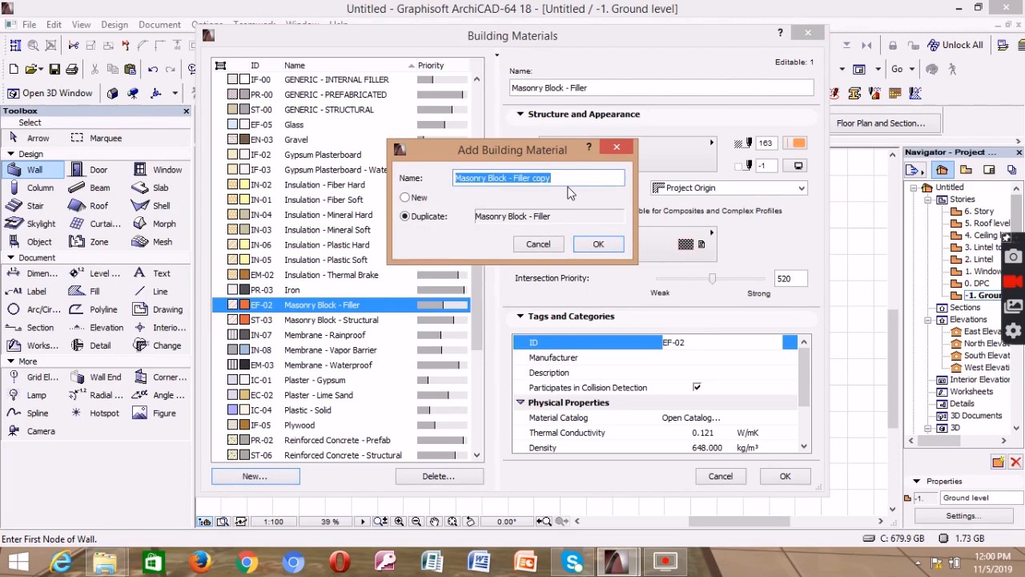
{"action": "type", "text": "my blo"}
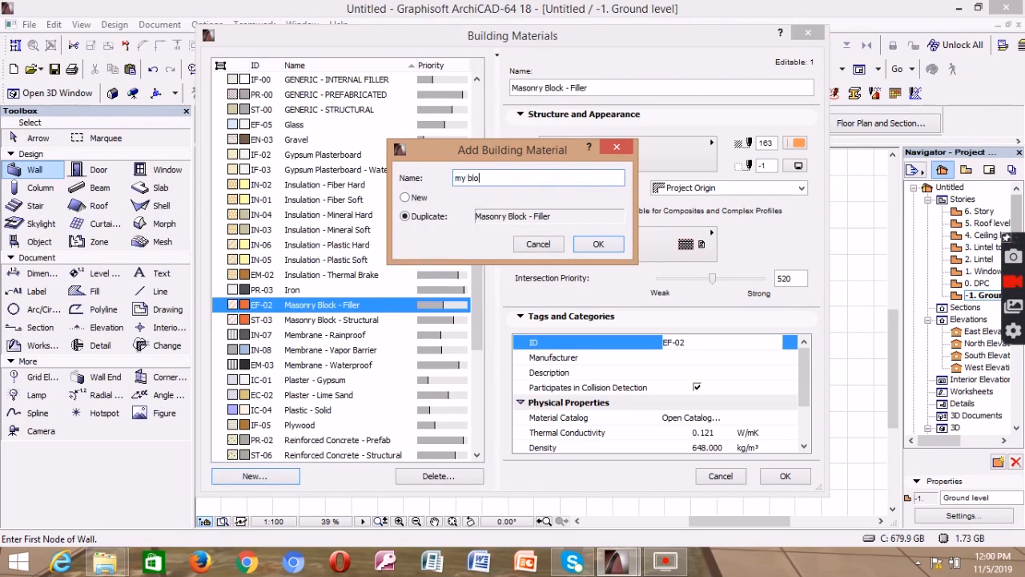
{"action": "type", "text": "ck structure"}
{"action": "left_click", "coordinate": [596, 244]}
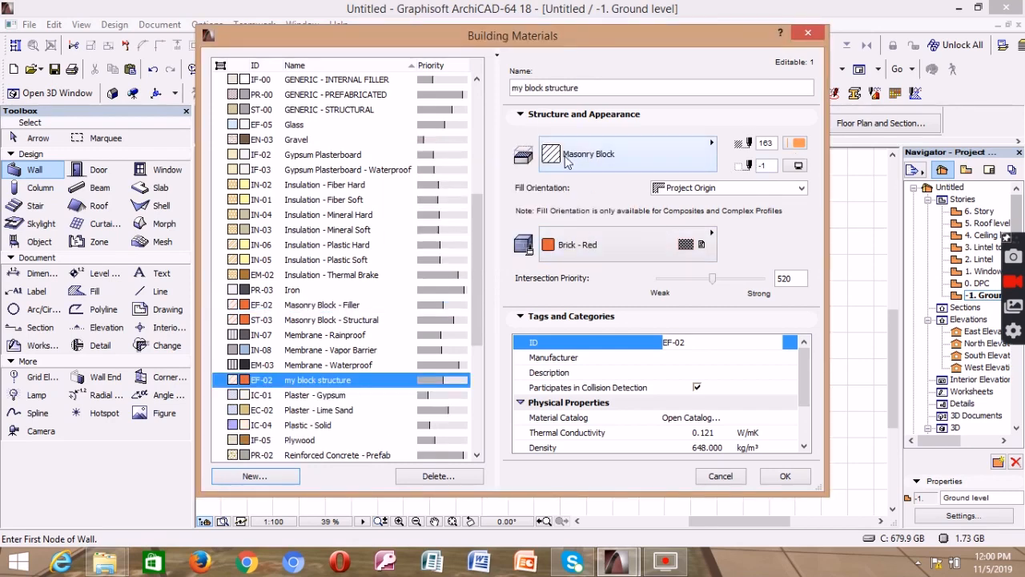
- Give the my block structure material the black cut fill pen 120 and the GENERAL surface, and accept the building material settings
{"action": "left_click", "coordinate": [799, 144]}
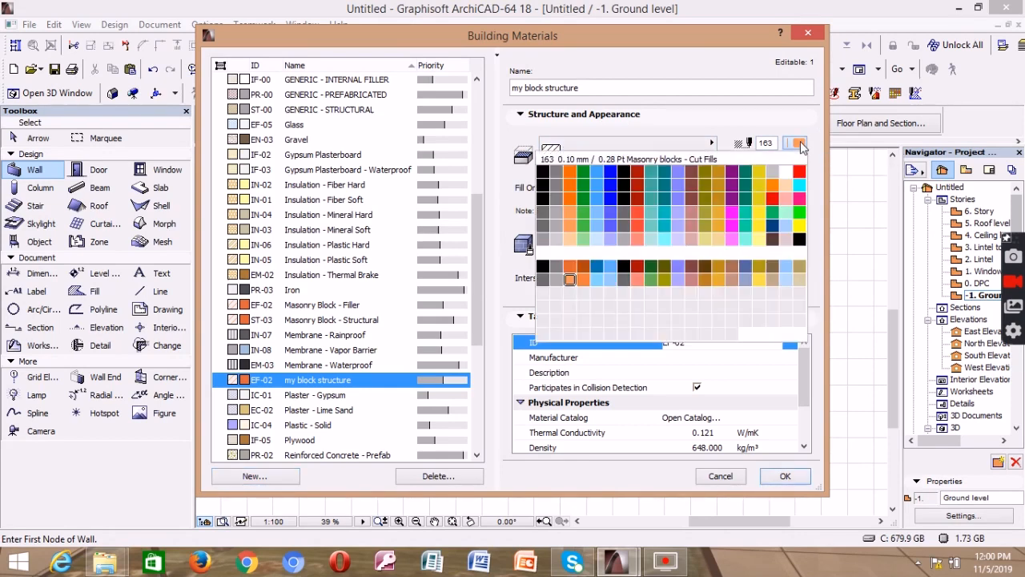
{"action": "left_click", "coordinate": [798, 242]}
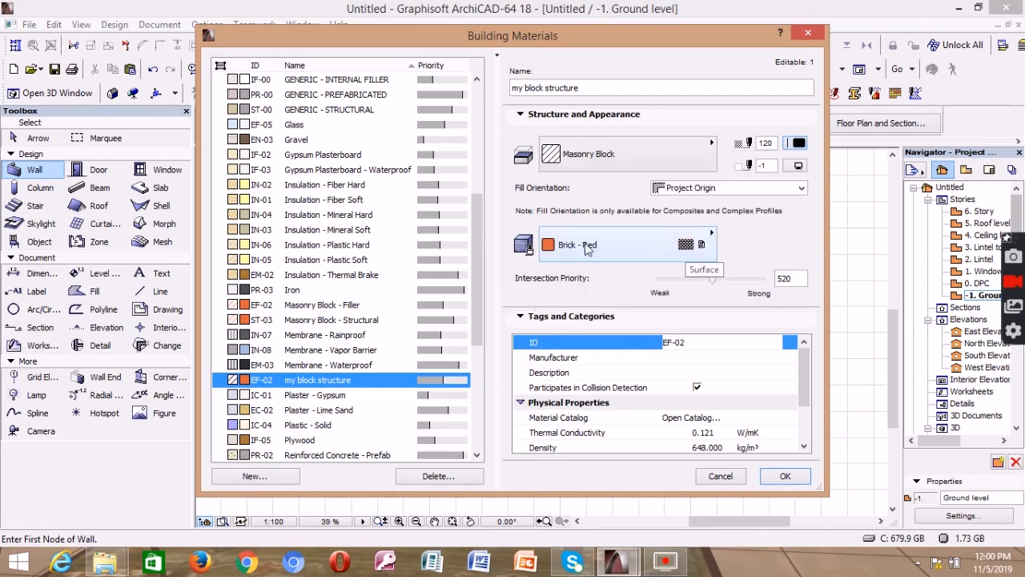
{"action": "left_click", "coordinate": [648, 252]}
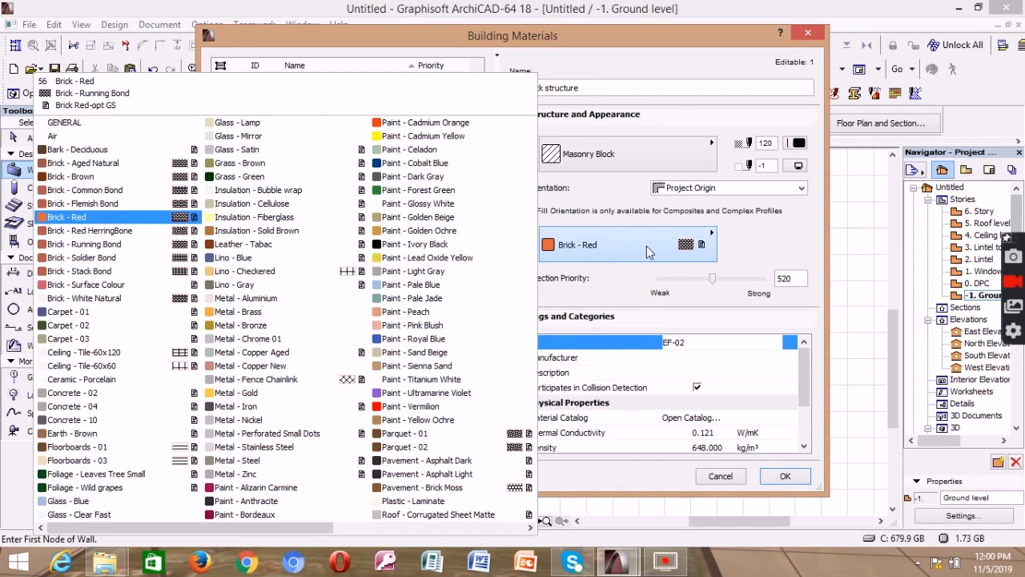
{"action": "left_click", "coordinate": [72, 126]}
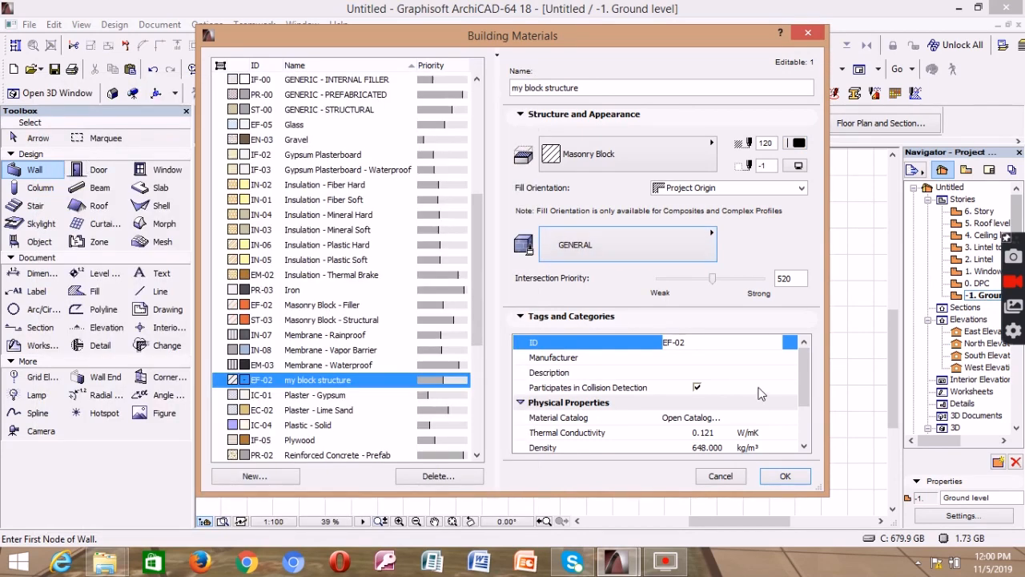
{"action": "left_click", "coordinate": [783, 477]}
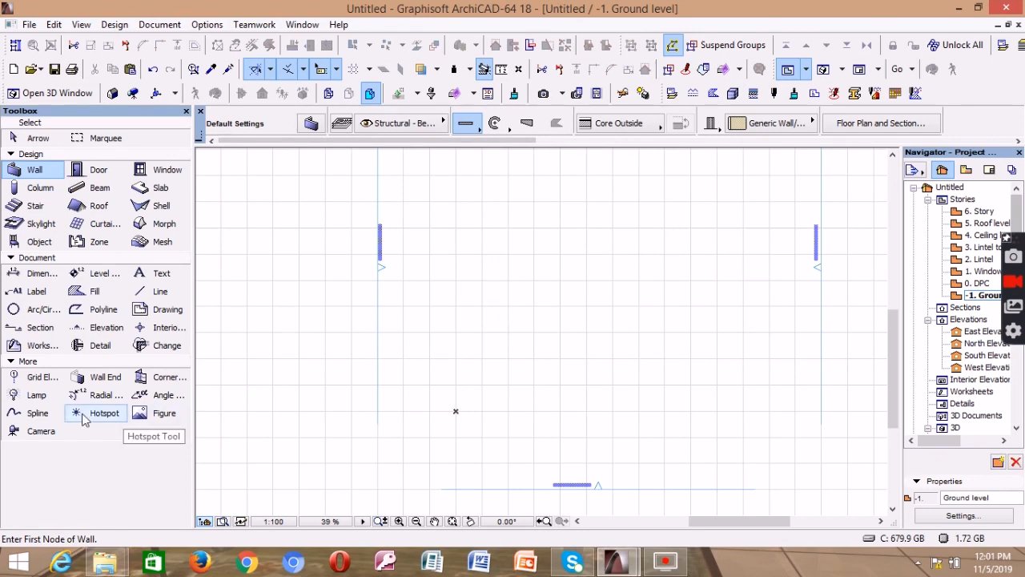
- Activate the Line tool and set its default pen to red pen 20
{"action": "left_click", "coordinate": [144, 295]}
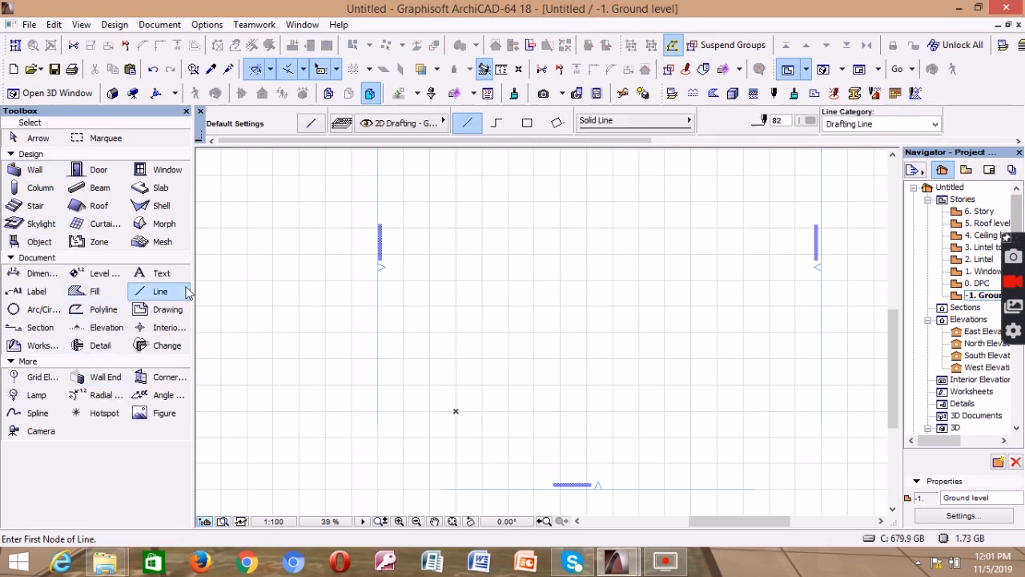
{"action": "left_click", "coordinate": [810, 121]}
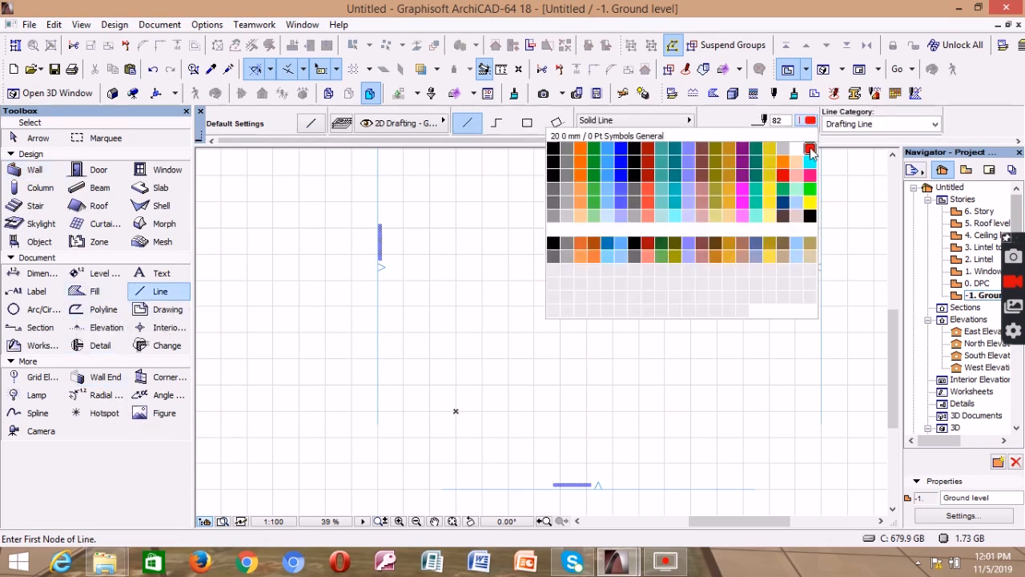
{"action": "left_click", "coordinate": [809, 148]}
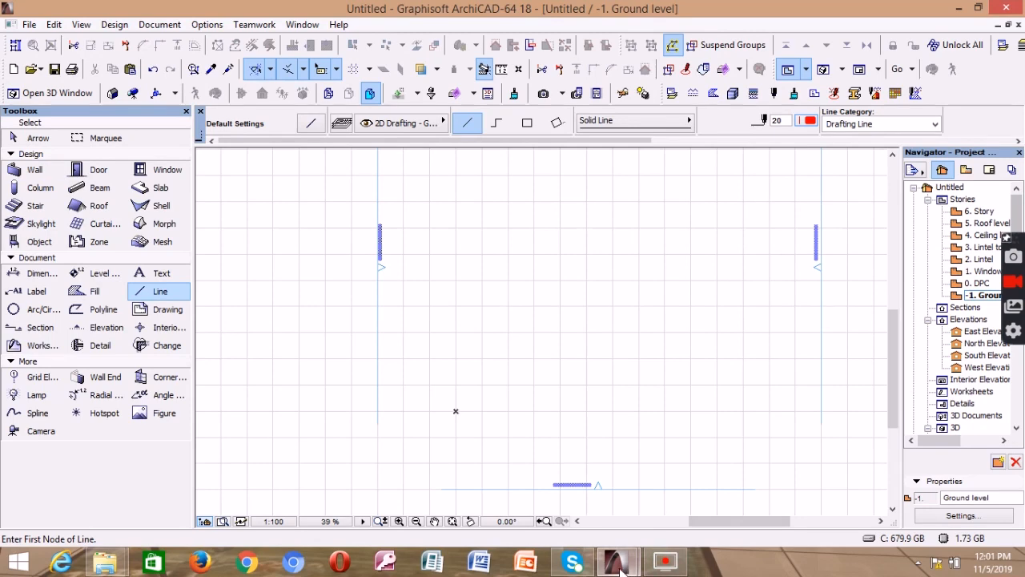
- Switch to the MODELING BOARD-02 project and open its -1. Ground Level story
{"action": "mouse_move", "coordinate": [615, 562]}
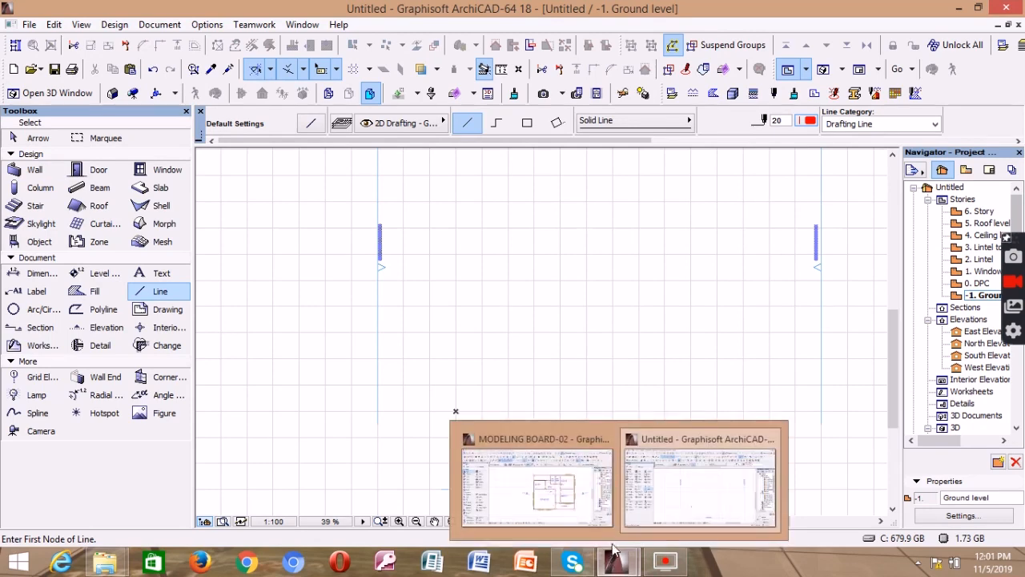
{"action": "left_click", "coordinate": [580, 504]}
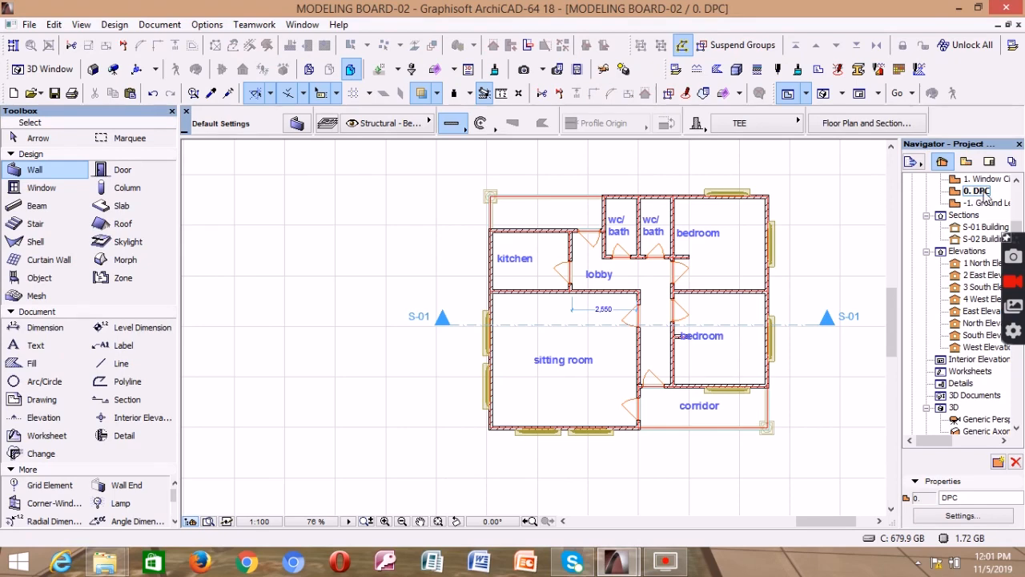
{"action": "scroll", "coordinate": [682, 284], "scroll_direction": "up", "scroll_amount": 5}
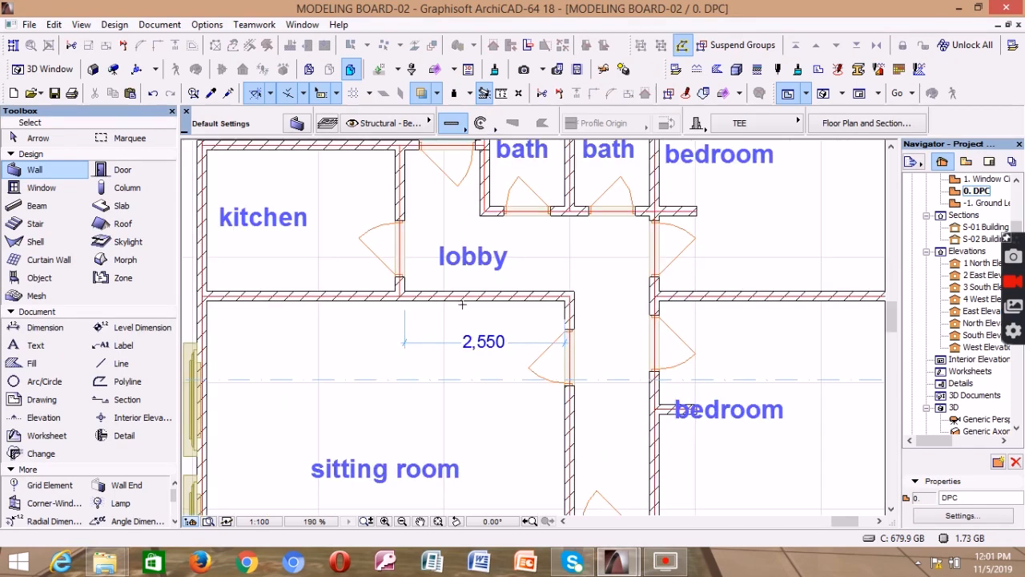
{"action": "scroll", "coordinate": [463, 304], "scroll_direction": "down", "scroll_amount": 4}
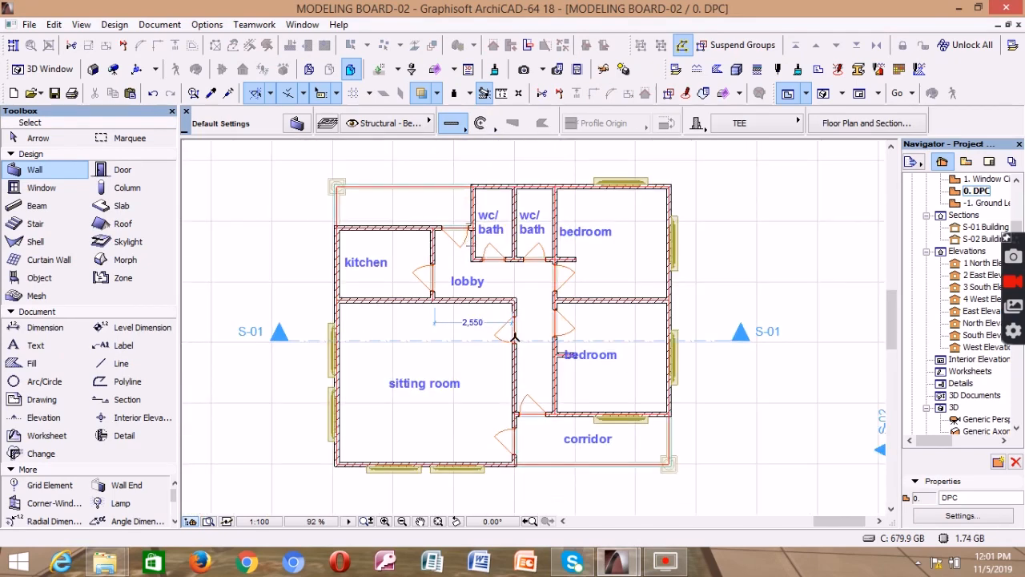
{"action": "left_click", "coordinate": [977, 204]}
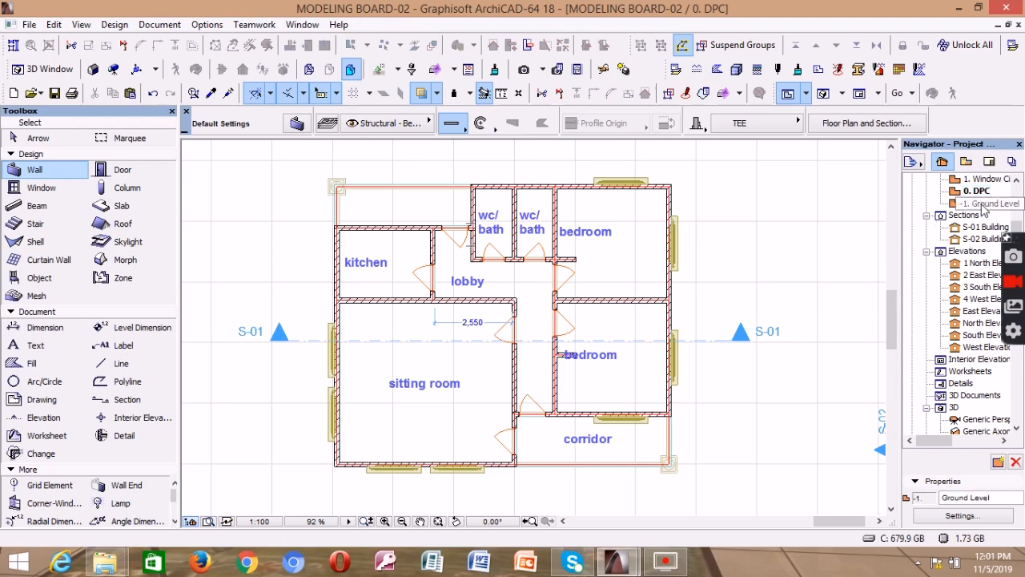
{"action": "double_click", "coordinate": [981, 203]}
- Examine the room layout and dimensions on the ground level plan
{"action": "scroll", "coordinate": [425, 273], "scroll_direction": "down", "scroll_amount": 3}
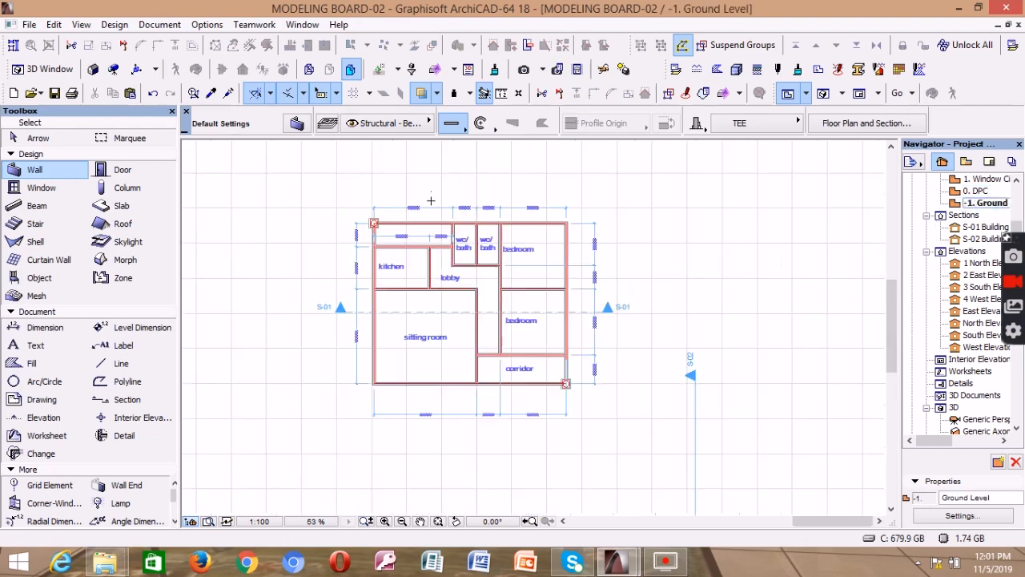
{"action": "scroll", "coordinate": [430, 200], "scroll_direction": "up", "scroll_amount": 5}
{"action": "scroll", "coordinate": [356, 285], "scroll_direction": "down", "scroll_amount": 3}
{"action": "scroll", "coordinate": [357, 338], "scroll_direction": "up", "scroll_amount": 3}
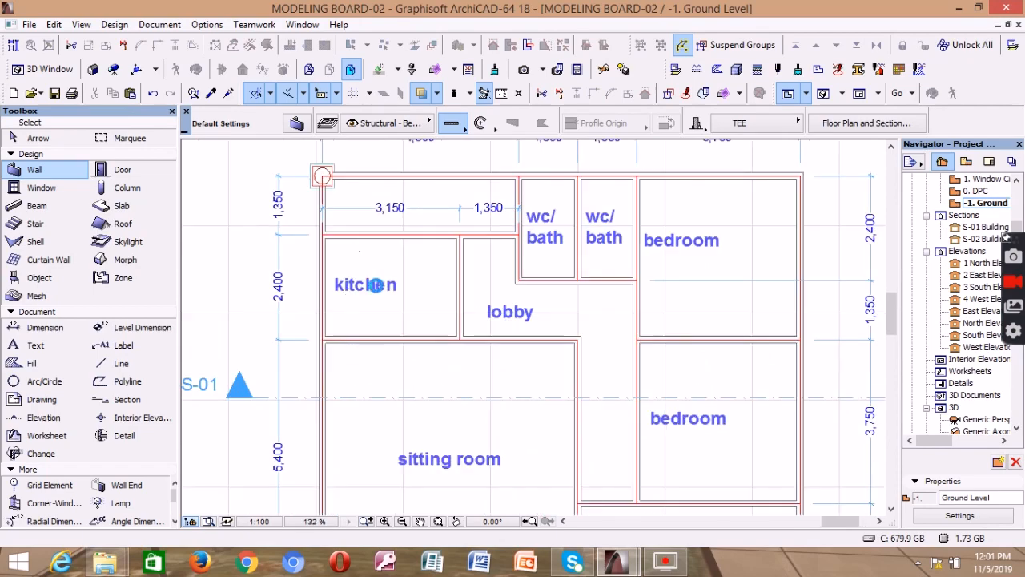
{"action": "scroll", "coordinate": [376, 286], "scroll_direction": "down", "scroll_amount": 2}
{"action": "scroll", "coordinate": [344, 216], "scroll_direction": "up", "scroll_amount": 2}
{"action": "scroll", "coordinate": [449, 215], "scroll_direction": "down", "scroll_amount": 4}
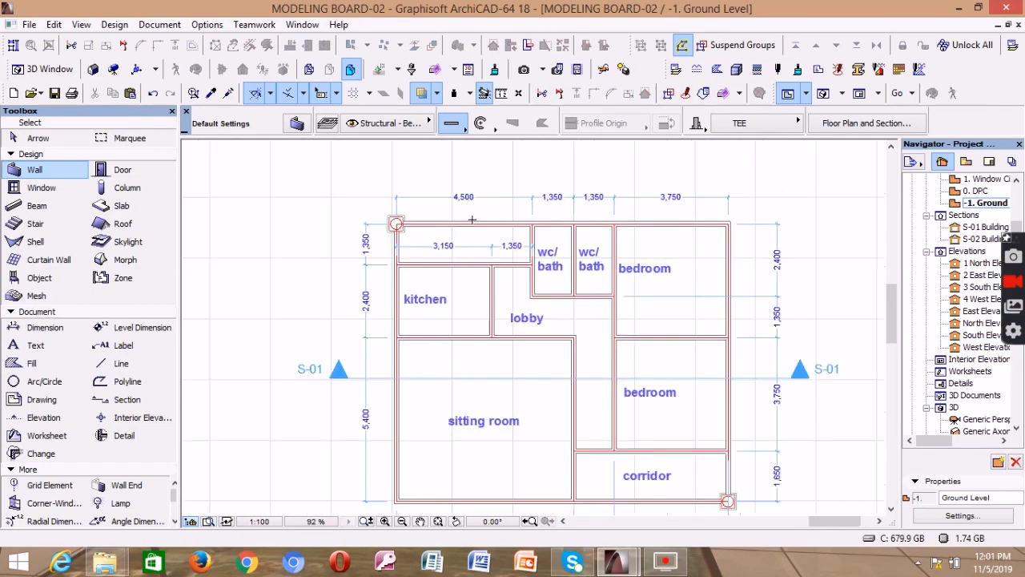
- Inspect the red centreline layout drawn beside the dimensioned plan
{"action": "scroll", "coordinate": [505, 213], "scroll_direction": "down", "scroll_amount": 3}
{"action": "scroll", "coordinate": [449, 273], "scroll_direction": "down", "scroll_amount": 2}
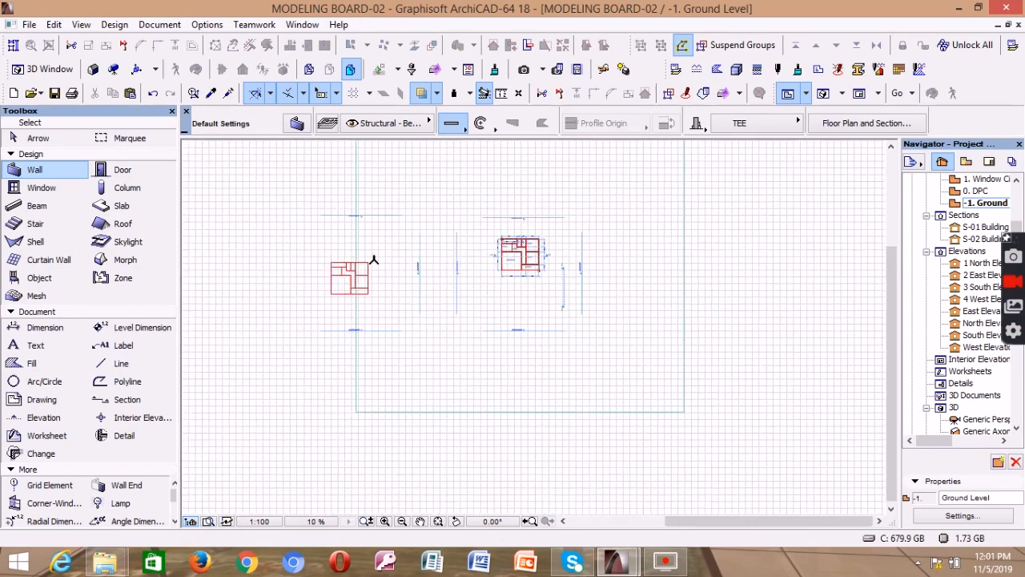
{"action": "scroll", "coordinate": [321, 295], "scroll_direction": "up", "scroll_amount": 3}
{"action": "scroll", "coordinate": [321, 295], "scroll_direction": "up", "scroll_amount": 3}
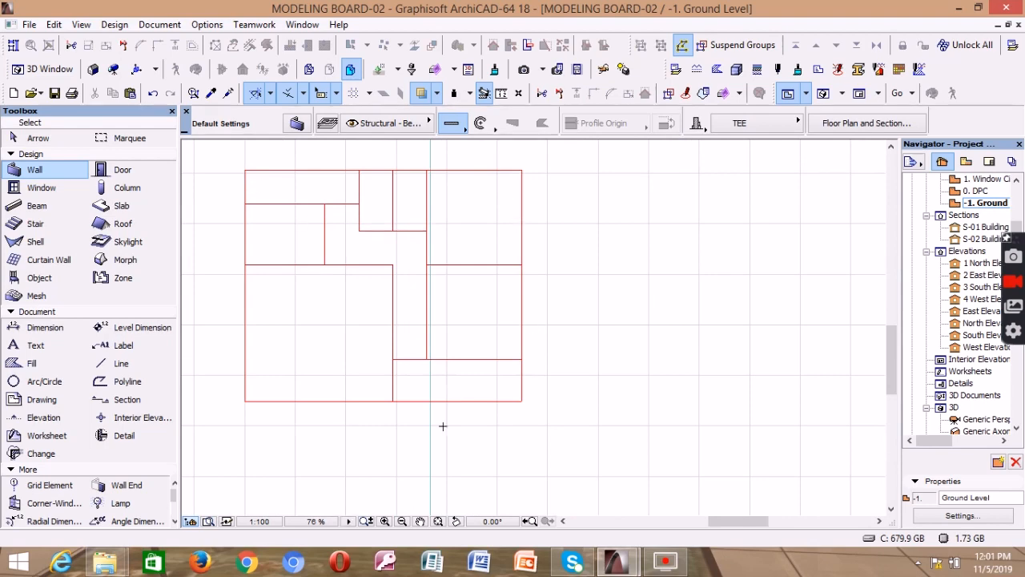
{"action": "scroll", "coordinate": [325, 230], "scroll_direction": "down", "scroll_amount": 2}
{"action": "scroll", "coordinate": [259, 350], "scroll_direction": "down", "scroll_amount": 3}
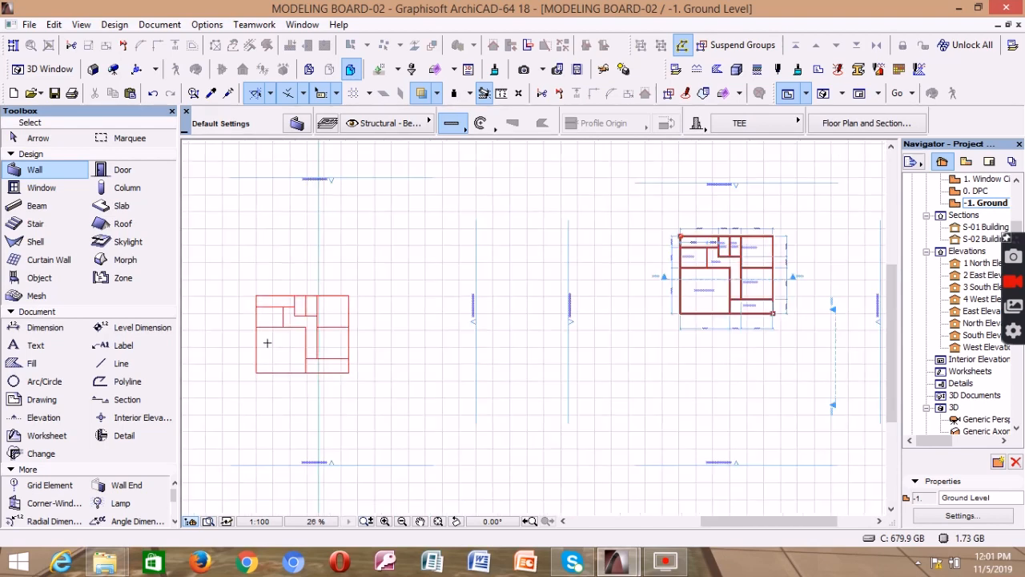
- Study the dimension chains around the dimensioned plan, especially along its upper wall and the kitchen side
{"action": "scroll", "coordinate": [650, 323], "scroll_direction": "up", "scroll_amount": 2}
{"action": "scroll", "coordinate": [510, 228], "scroll_direction": "up", "scroll_amount": 3}
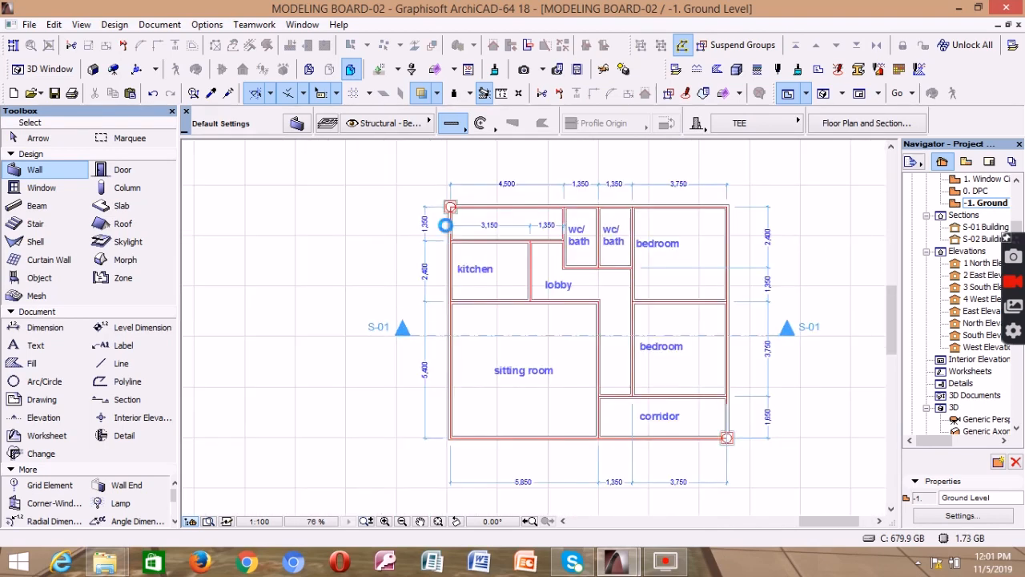
{"action": "scroll", "coordinate": [526, 232], "scroll_direction": "down", "scroll_amount": 3}
{"action": "scroll", "coordinate": [526, 233], "scroll_direction": "up", "scroll_amount": 2}
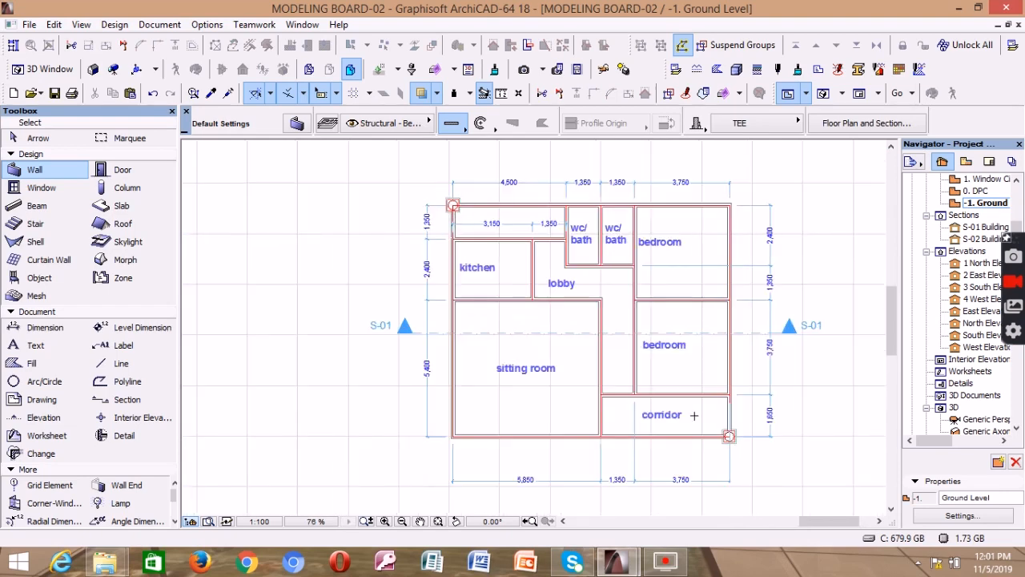
{"action": "scroll", "coordinate": [491, 177], "scroll_direction": "up", "scroll_amount": 2}
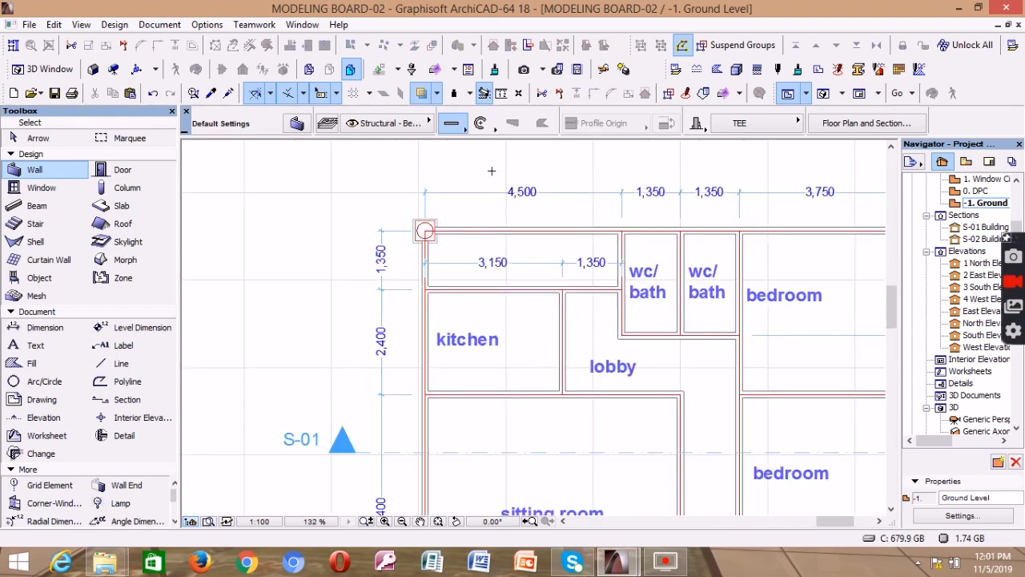
{"action": "scroll", "coordinate": [504, 193], "scroll_direction": "up", "scroll_amount": 1}
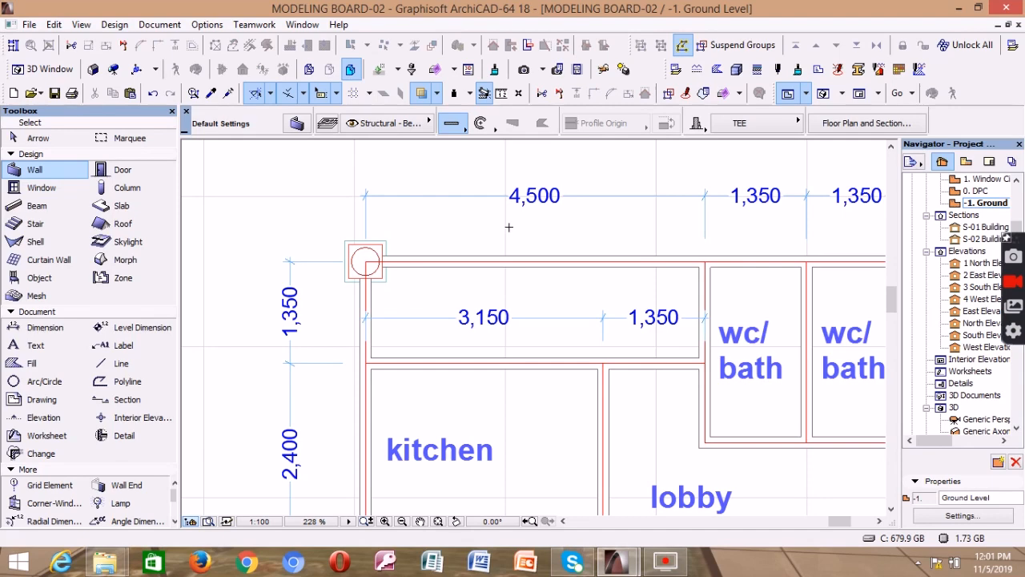
{"action": "left_click", "coordinate": [538, 268]}
{"action": "scroll", "coordinate": [537, 246], "scroll_direction": "down", "scroll_amount": 5}
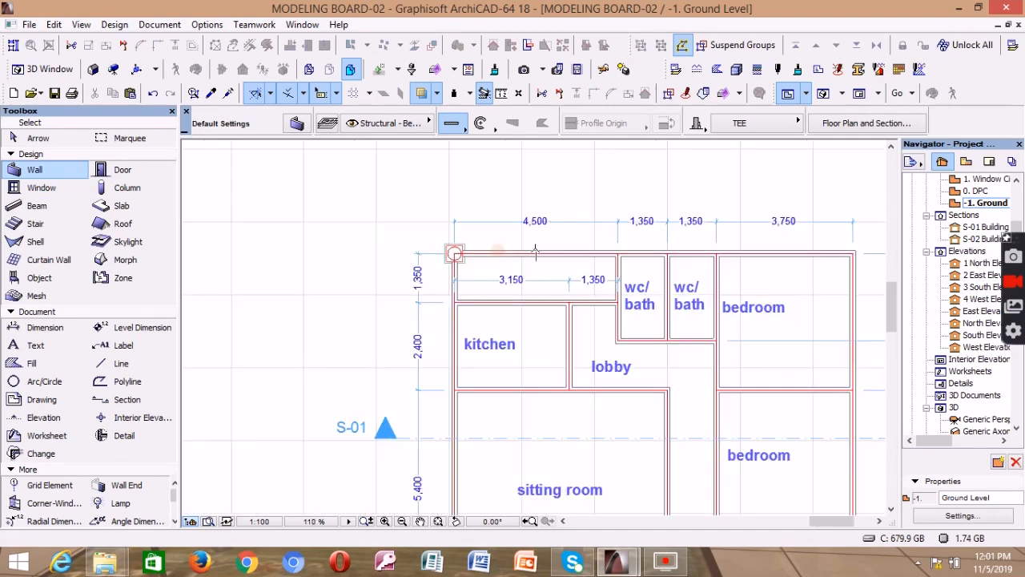
{"action": "scroll", "coordinate": [537, 246], "scroll_direction": "down", "scroll_amount": 3}
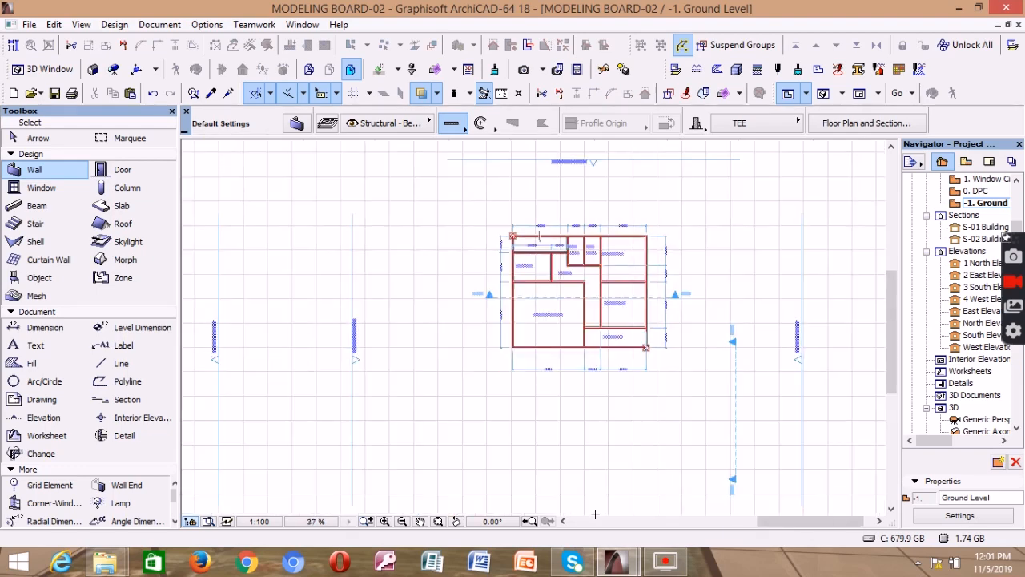
{"action": "mouse_move", "coordinate": [615, 566]}
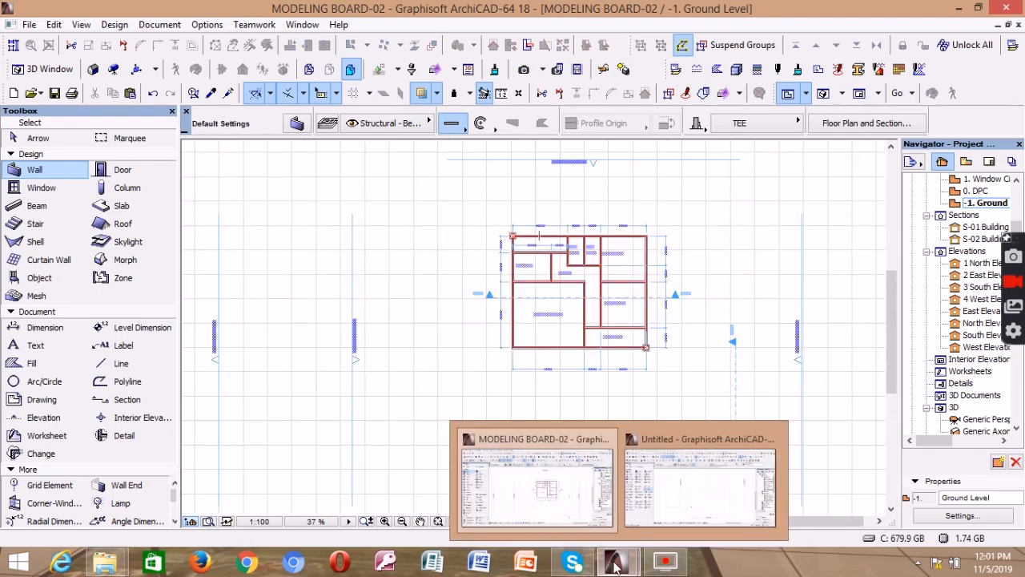
{"action": "scroll", "coordinate": [531, 236], "scroll_direction": "up", "scroll_amount": 7}
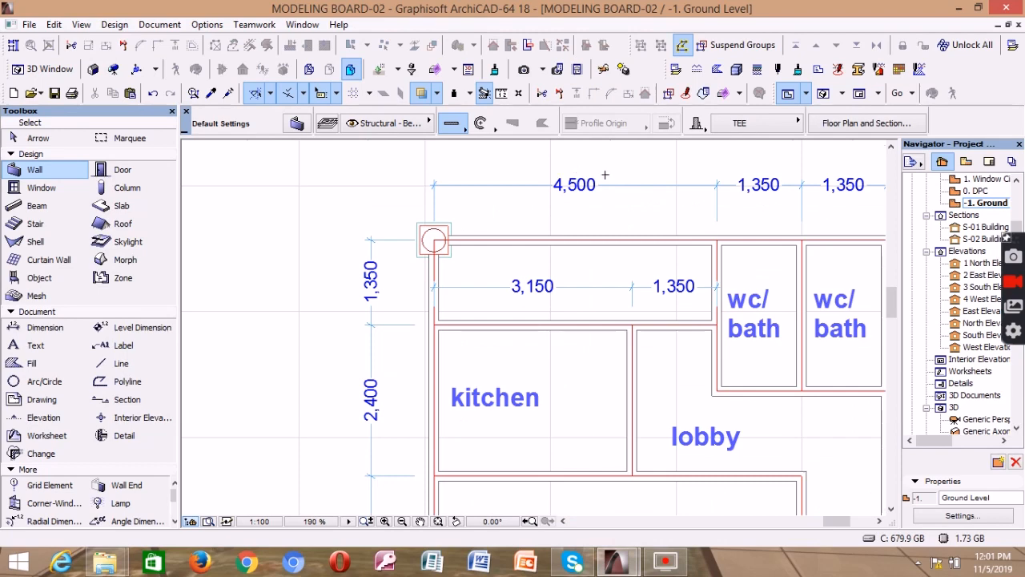
{"action": "scroll", "coordinate": [528, 228], "scroll_direction": "down", "scroll_amount": 3}
{"action": "scroll", "coordinate": [788, 239], "scroll_direction": "down", "scroll_amount": 2}
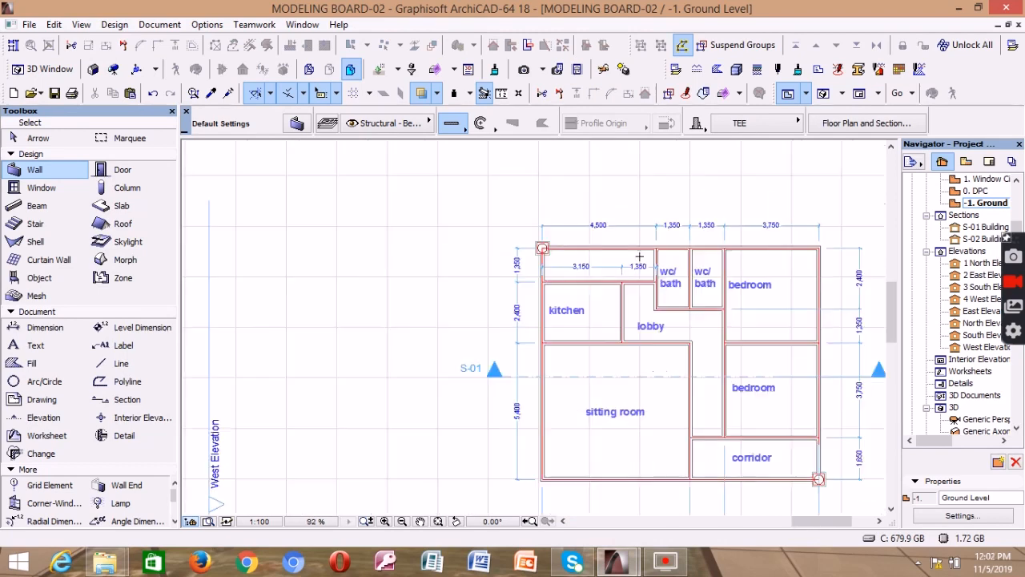
- Examine the dimensions along the reference plan's upper wall and switch back to the Untitled project
{"action": "scroll", "coordinate": [792, 240], "scroll_direction": "up", "scroll_amount": 2}
{"action": "scroll", "coordinate": [791, 241], "scroll_direction": "up", "scroll_amount": 1}
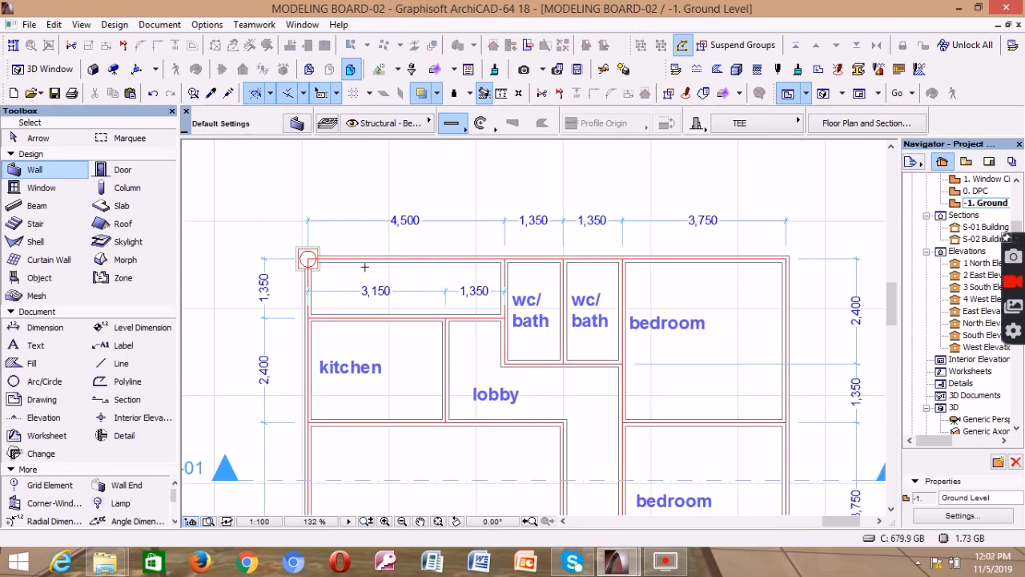
{"action": "scroll", "coordinate": [327, 242], "scroll_direction": "up", "scroll_amount": 1}
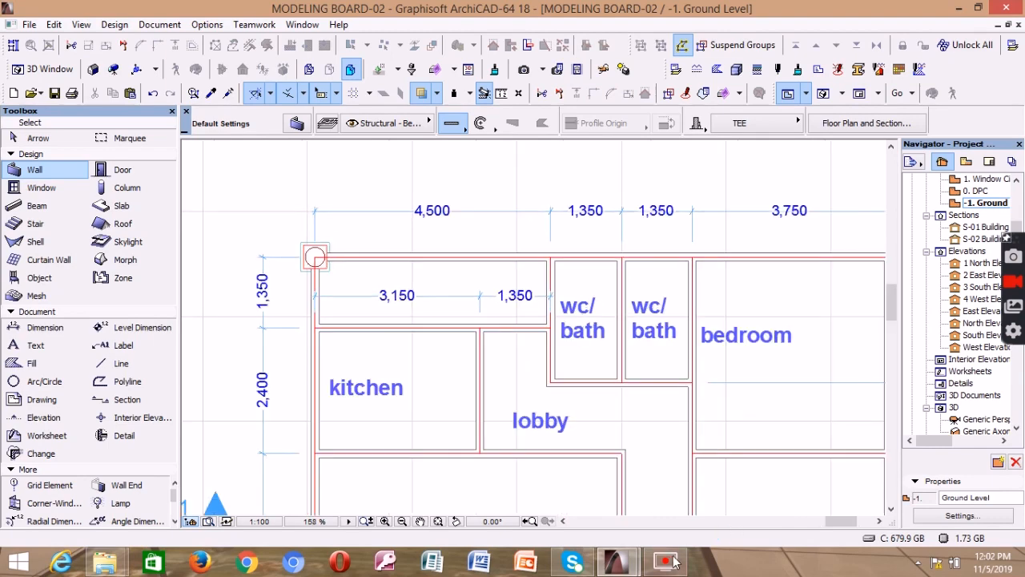
{"action": "left_click", "coordinate": [665, 490]}
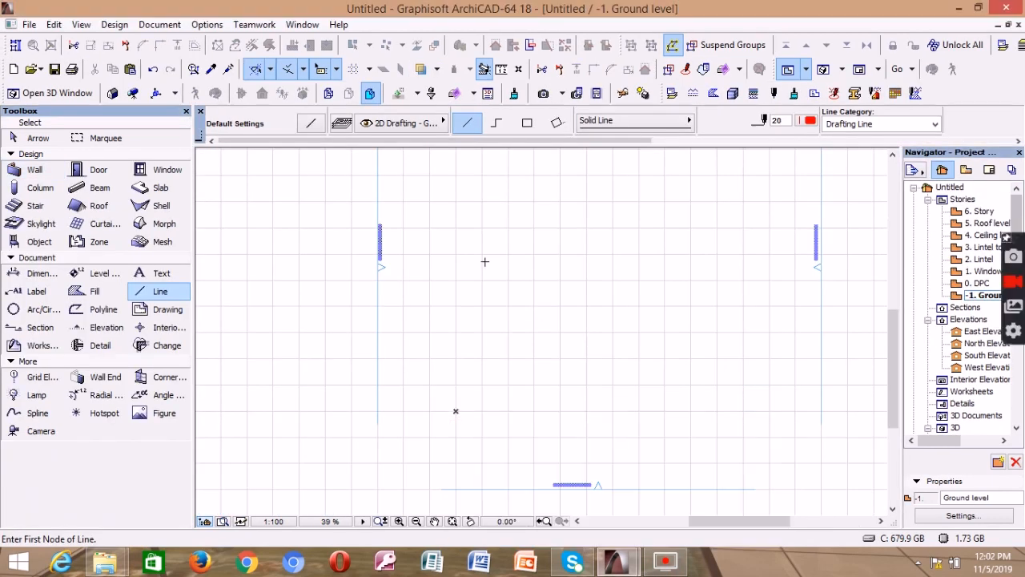
- Inspect the red centreline layout beyond the east elevation marker on the Untitled project's ground level
{"action": "scroll", "coordinate": [483, 258], "scroll_direction": "down", "scroll_amount": 5}
{"action": "scroll", "coordinate": [665, 240], "scroll_direction": "up", "scroll_amount": 7}
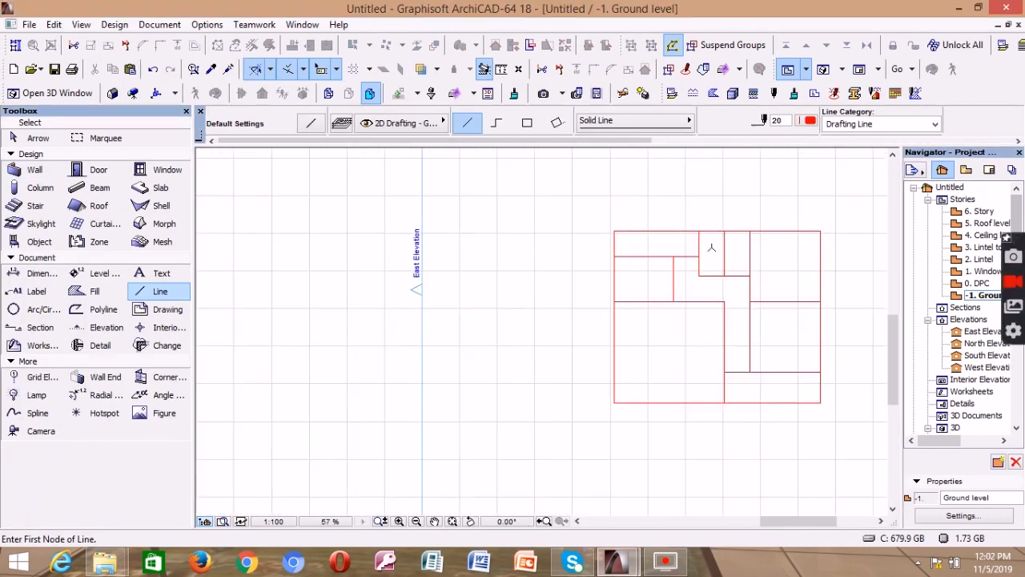
{"action": "scroll", "coordinate": [806, 312], "scroll_direction": "down", "scroll_amount": 2}
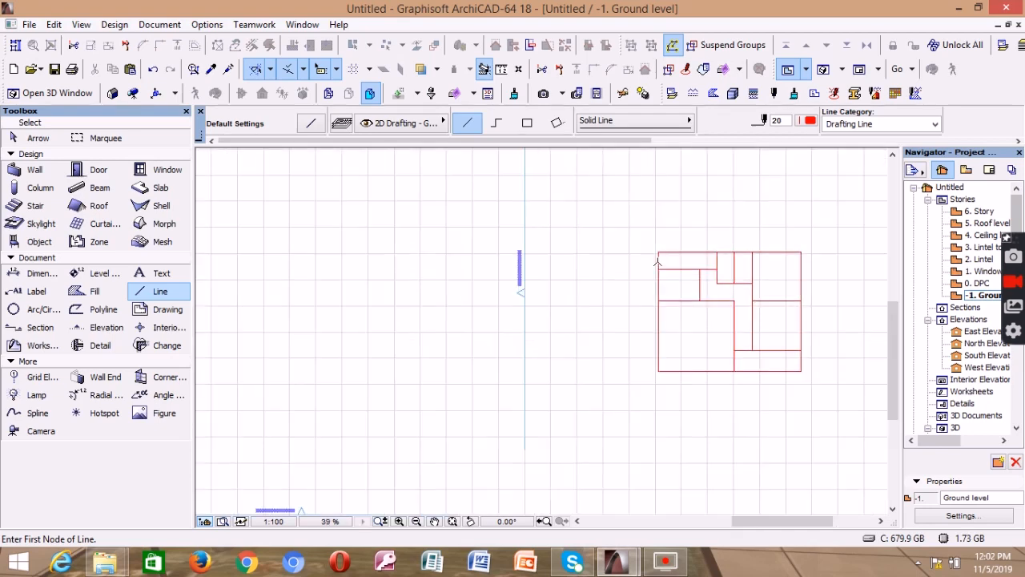
{"action": "scroll", "coordinate": [761, 272], "scroll_direction": "down", "scroll_amount": 4}
{"action": "scroll", "coordinate": [748, 268], "scroll_direction": "up", "scroll_amount": 3}
{"action": "scroll", "coordinate": [711, 242], "scroll_direction": "down", "scroll_amount": 3}
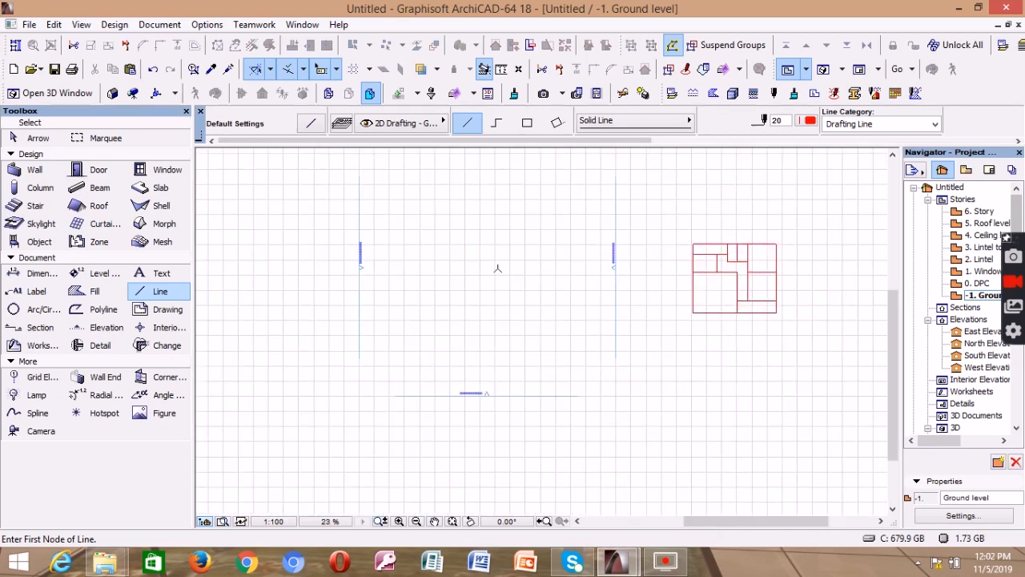
{"action": "scroll", "coordinate": [423, 233], "scroll_direction": "up", "scroll_amount": 3}
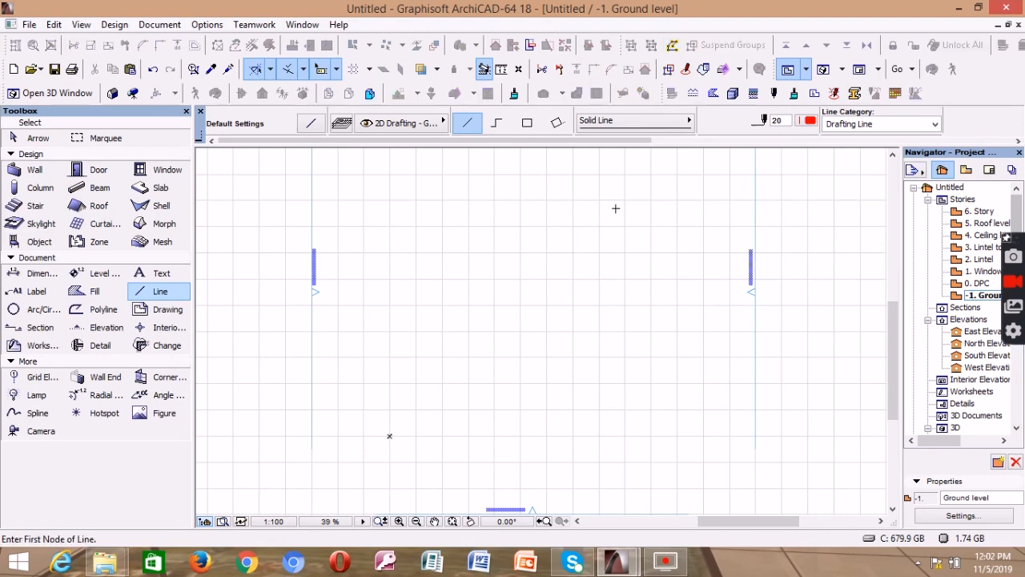
- Draw a long horizontal red line between the elevation markers and a vertical line crossing it near its left end
{"action": "left_click", "coordinate": [391, 234]}
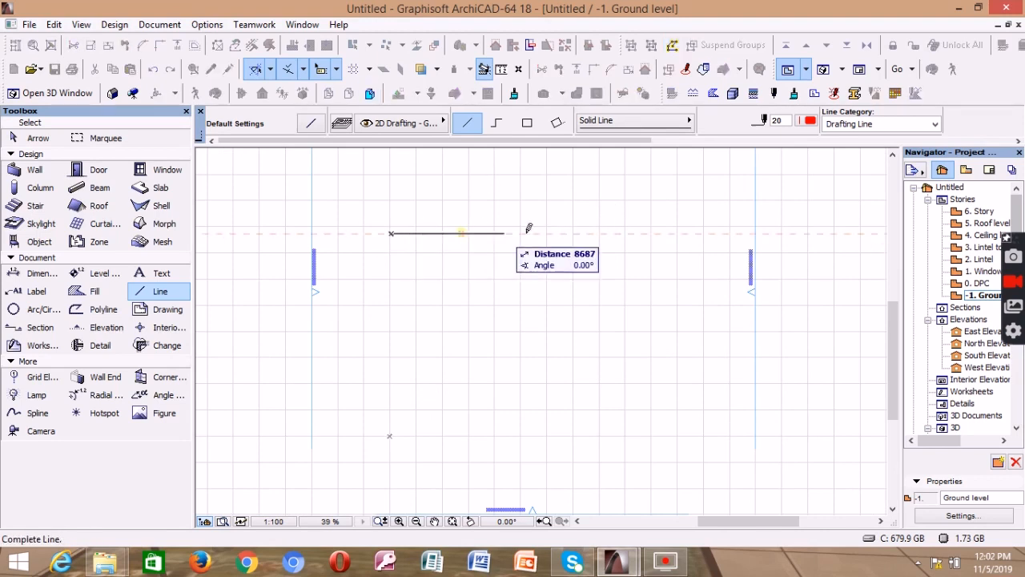
{"action": "left_click", "coordinate": [723, 235]}
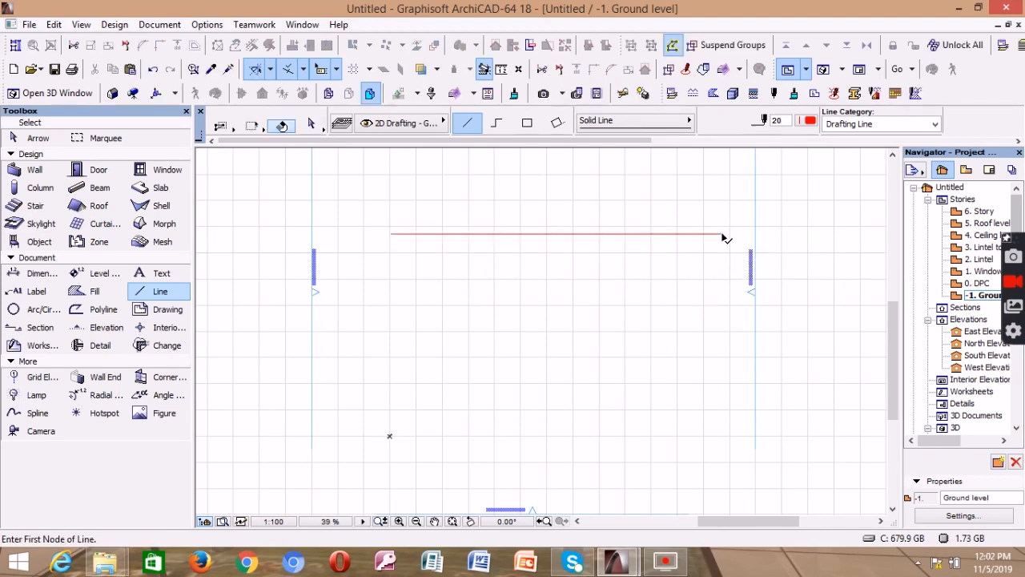
{"action": "left_click", "coordinate": [405, 212]}
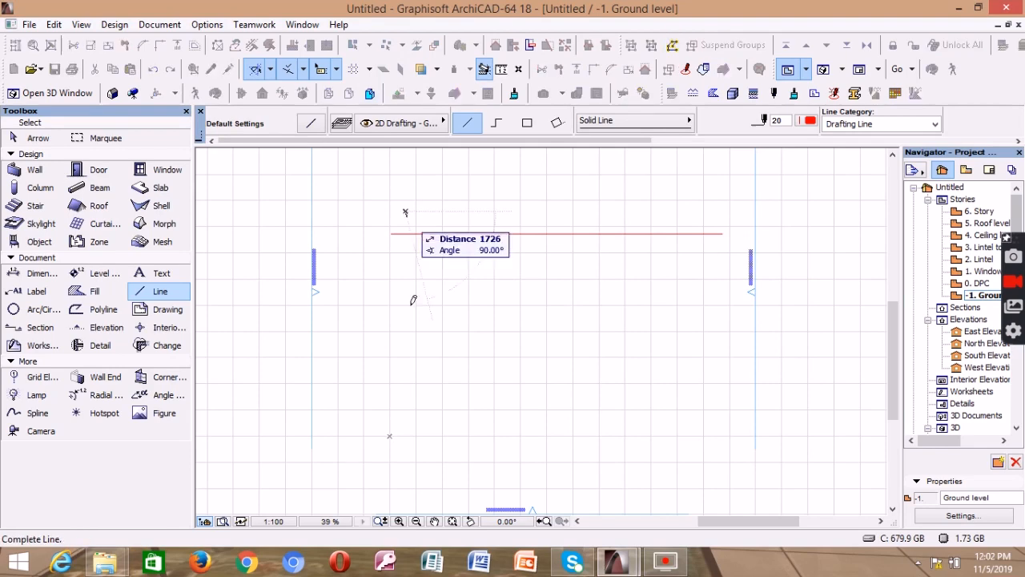
{"action": "left_click", "coordinate": [405, 496]}
- Check the wall spacings along the upper edge of the MODELING BOARD-02 plan and return to the Untitled project
{"action": "mouse_move", "coordinate": [616, 561]}
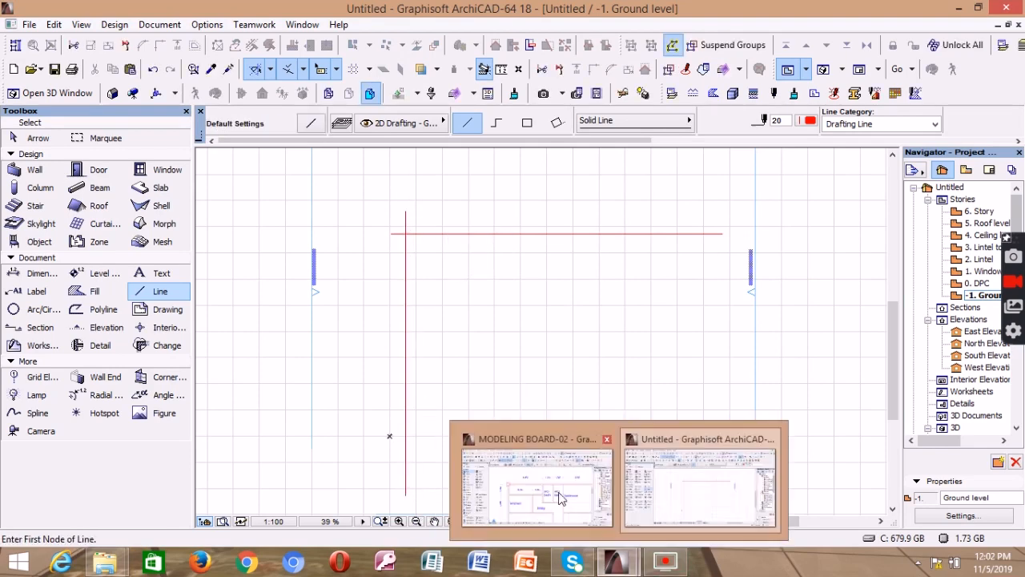
{"action": "left_click", "coordinate": [558, 495]}
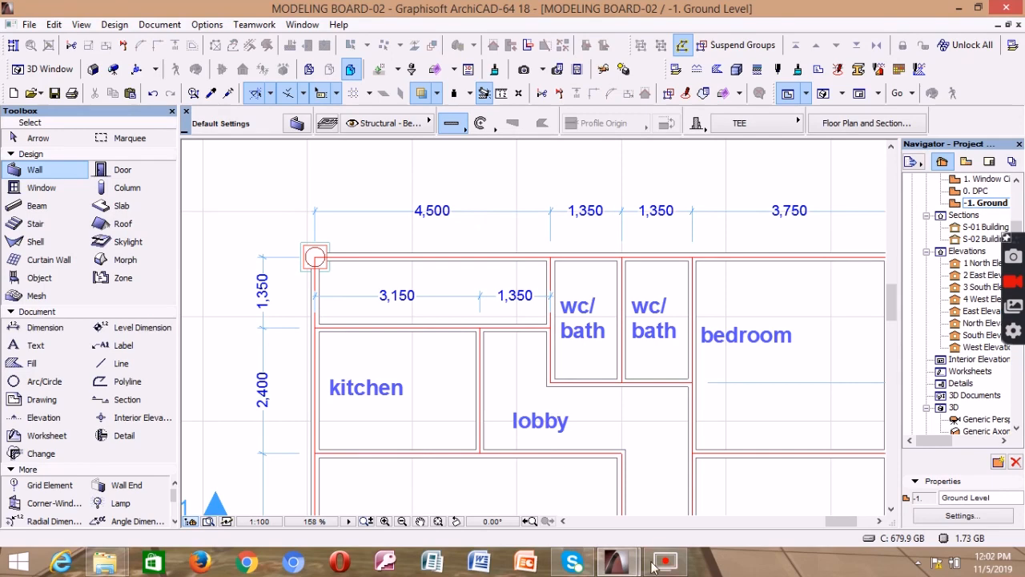
{"action": "left_click", "coordinate": [616, 563]}
{"action": "left_click", "coordinate": [691, 489]}
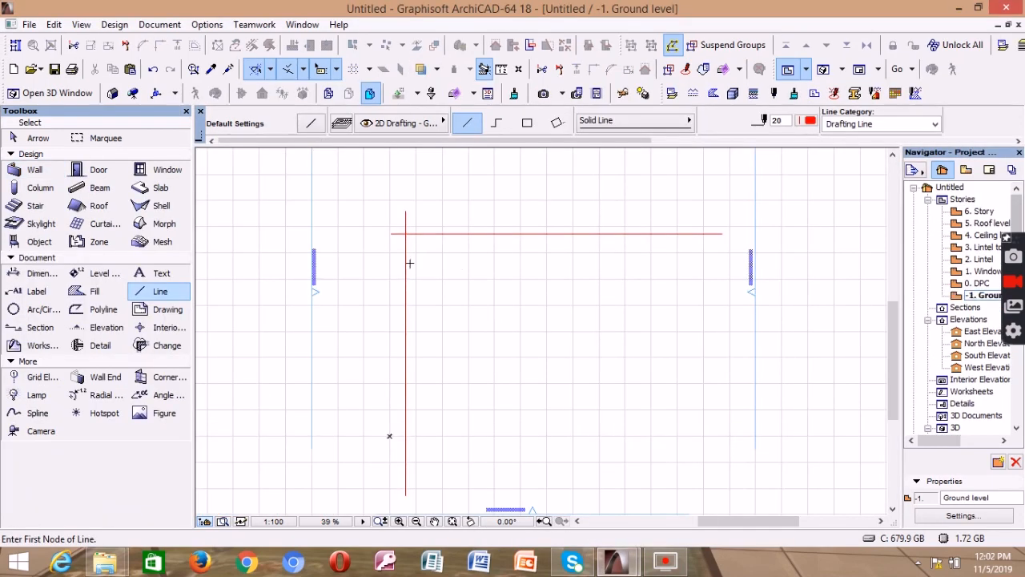
{"action": "key", "text": "shift"}
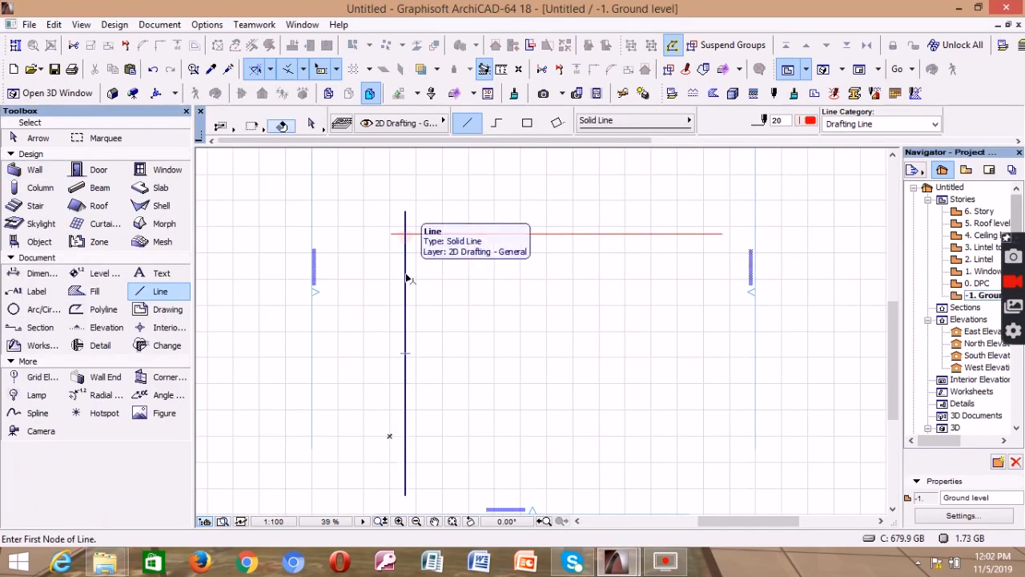
{"action": "mouse_move", "coordinate": [613, 546]}
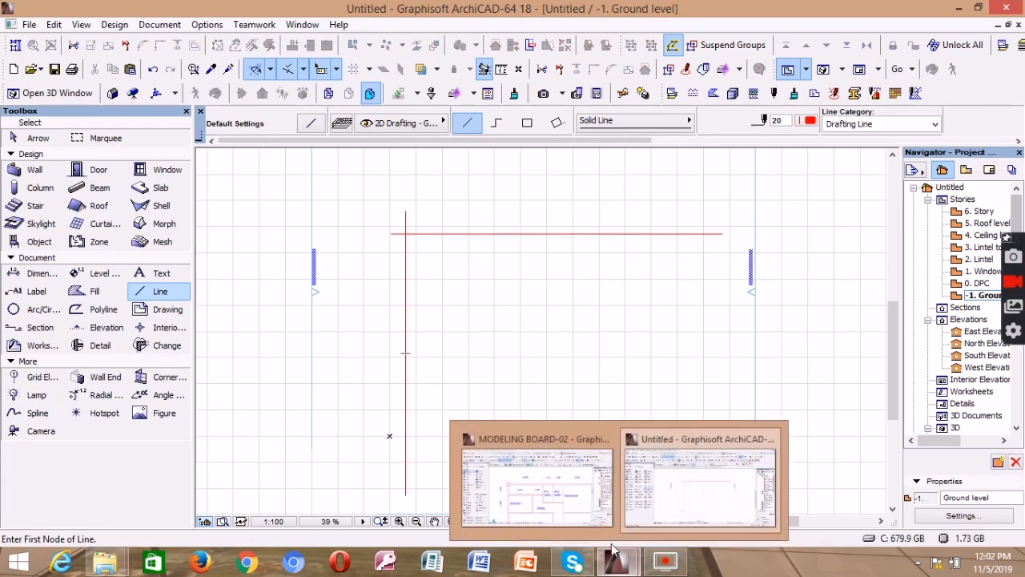
{"action": "mouse_move", "coordinate": [573, 468]}
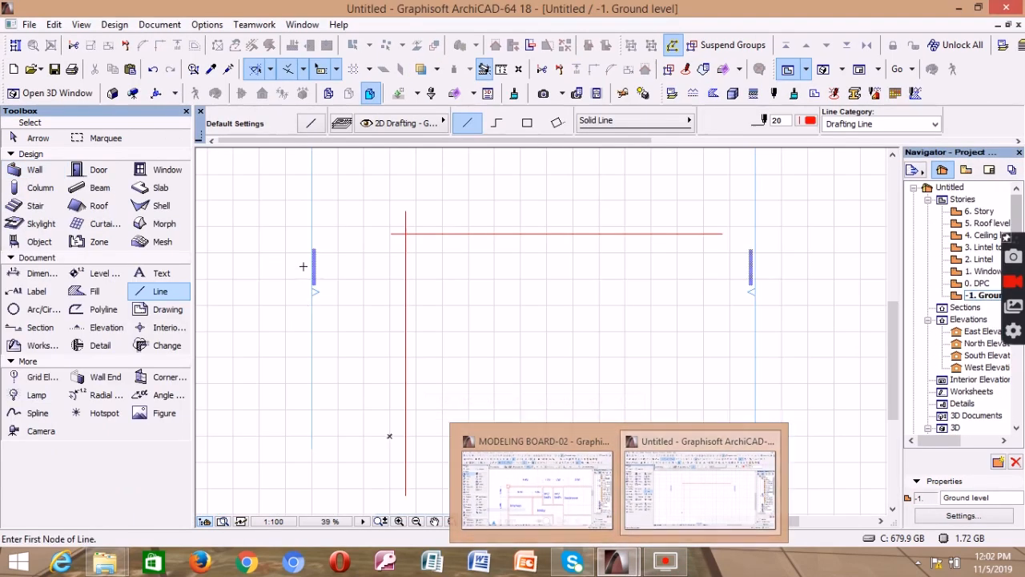
{"action": "left_click", "coordinate": [699, 481]}
- Copy the vertical line horizontally to the right by 4500
{"action": "left_click", "coordinate": [405, 285], "text": "shift"}
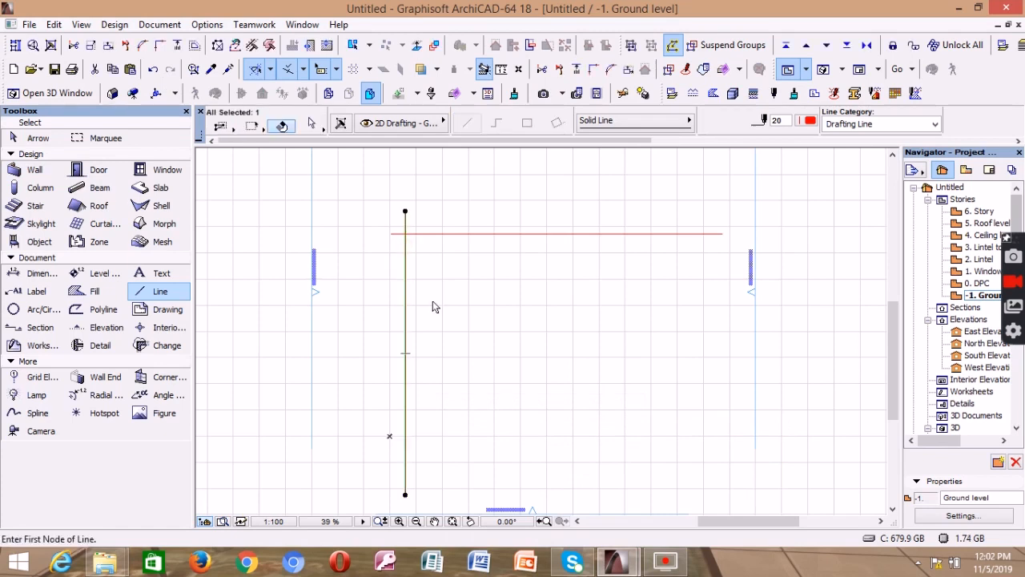
{"action": "key", "text": "ctrl+shift+d"}
{"action": "left_click", "coordinate": [439, 300]}
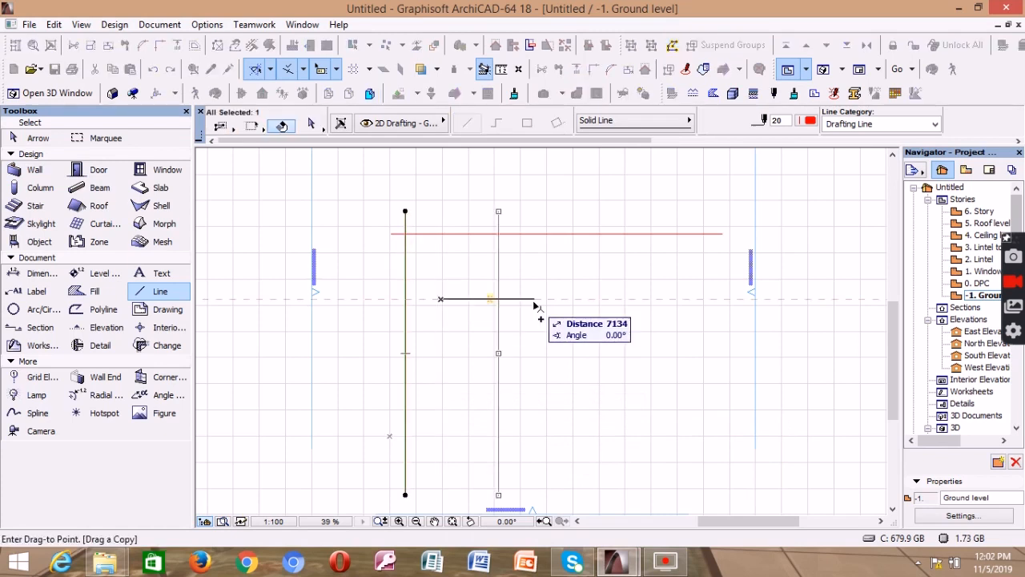
{"action": "type", "text": "4500"}
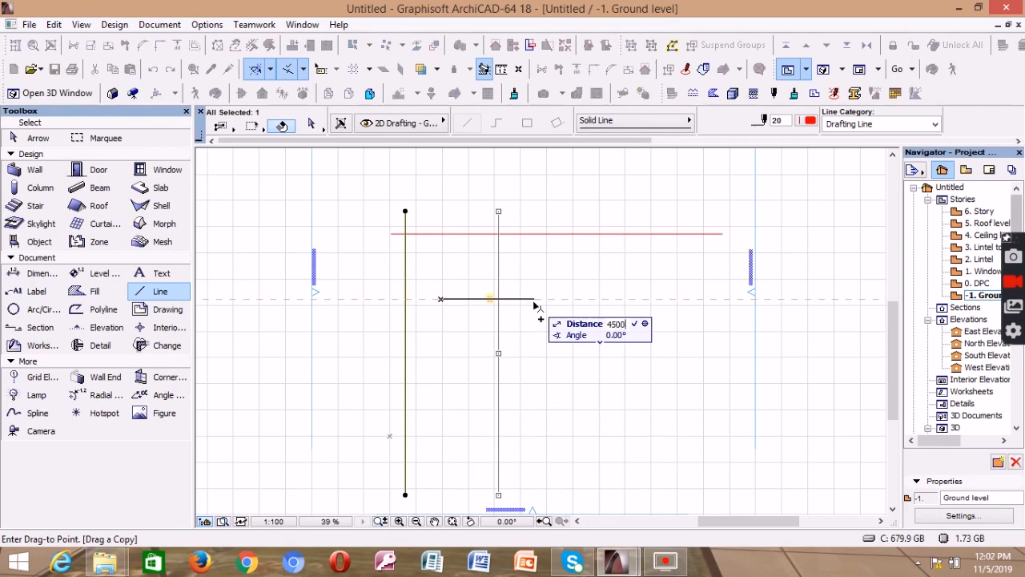
{"action": "key", "text": "Return"}
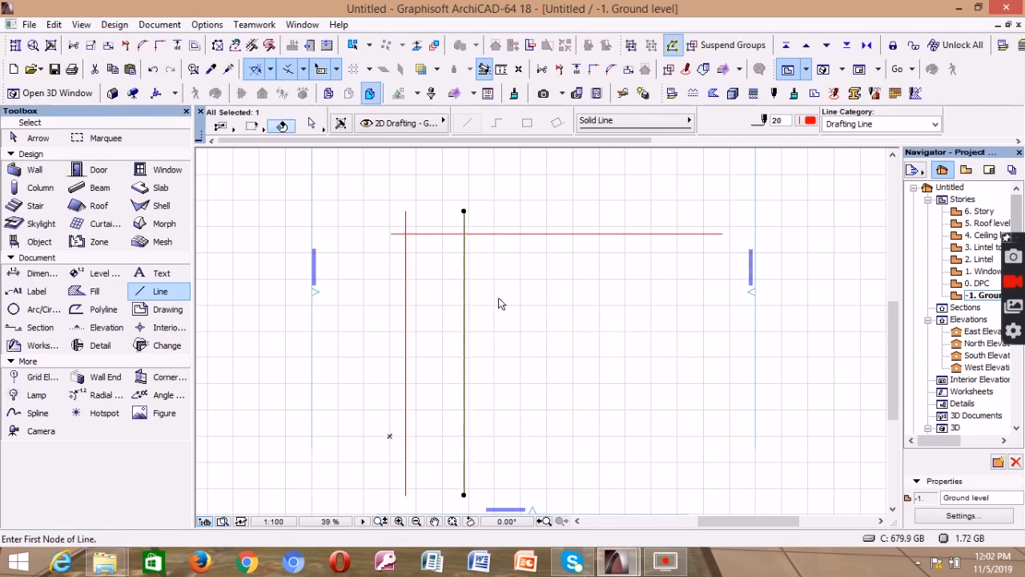
- Make two successive copies of the selected vertical line, each 1350 further to the right, for the wc/bath walls
{"action": "key", "text": "ctrl+alt+d"}
{"action": "left_click", "coordinate": [499, 299]}
{"action": "type", "text": "1"}
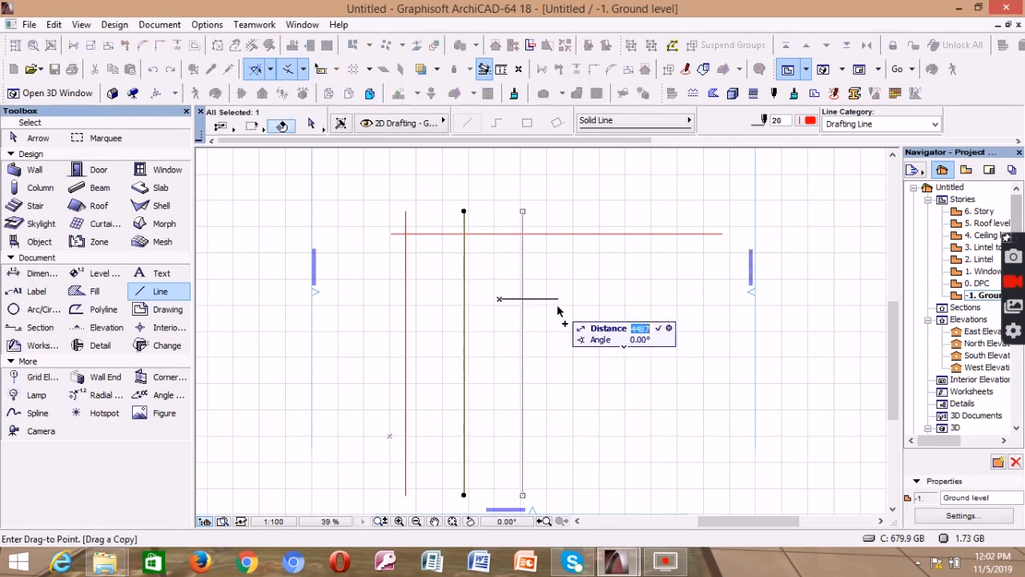
{"action": "type", "text": "350"}
{"action": "key", "text": "Return"}
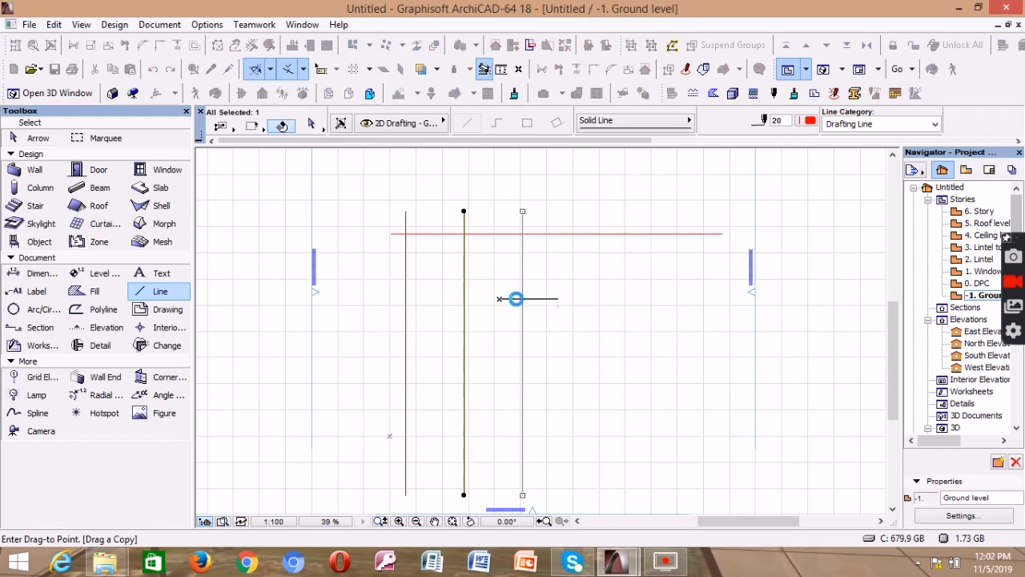
{"action": "left_click", "coordinate": [517, 299]}
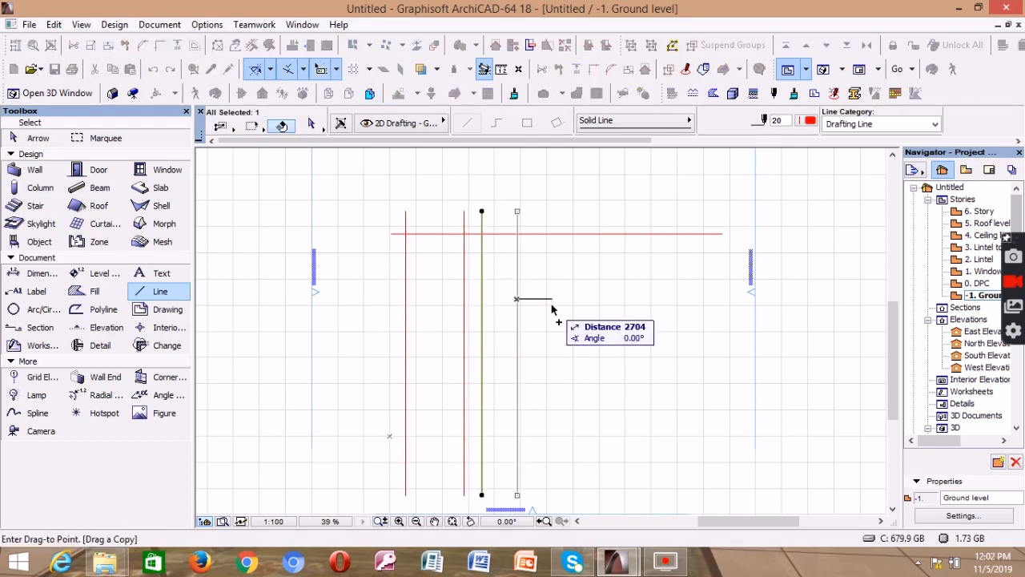
{"action": "type", "text": "1350"}
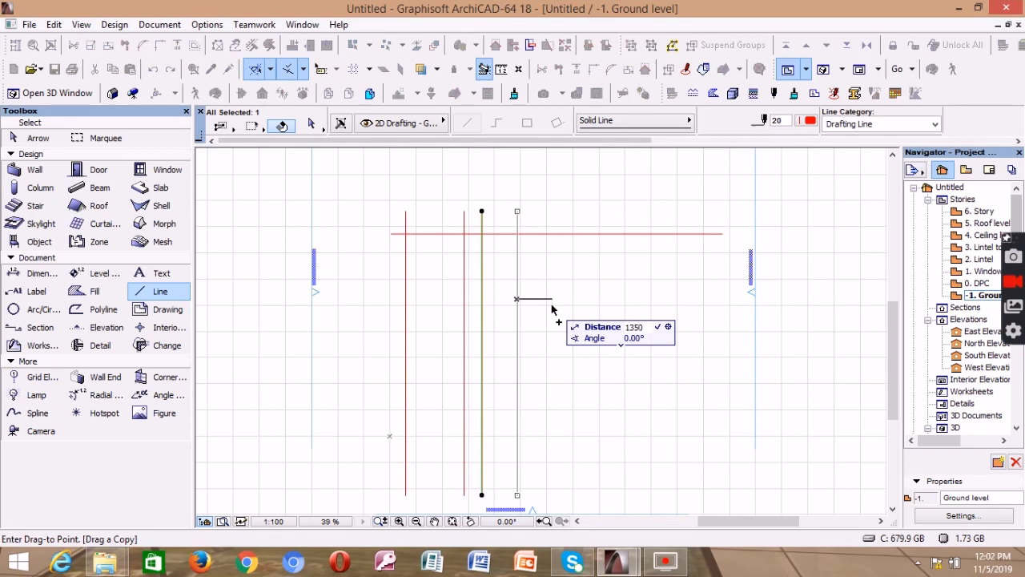
{"action": "key", "text": "Return"}
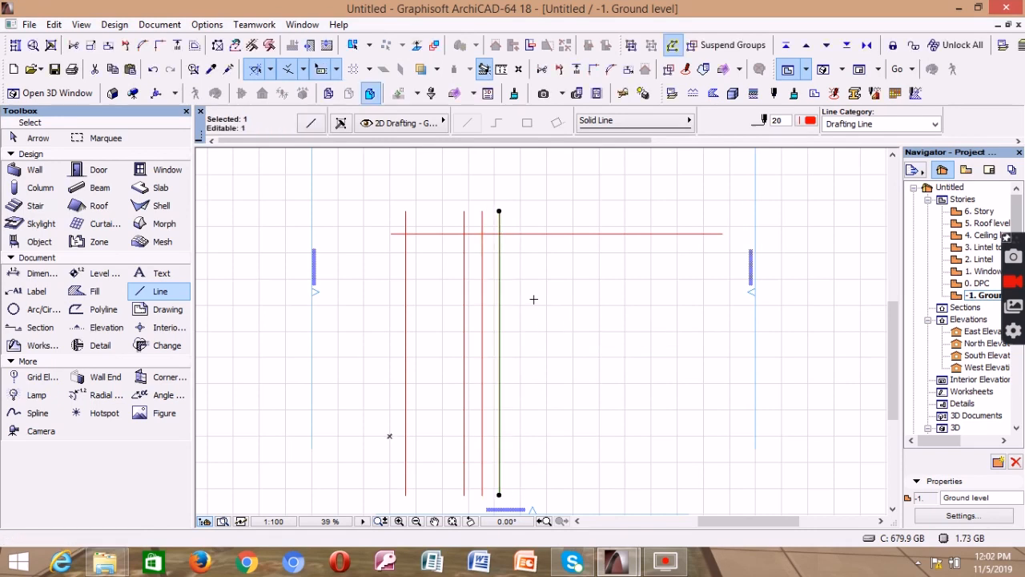
- Copy the rightmost vertical line 3750 further to the right for the bedroom's outer wall
{"action": "key", "text": "ctrl+alt+d"}
{"action": "left_click", "coordinate": [533, 298]}
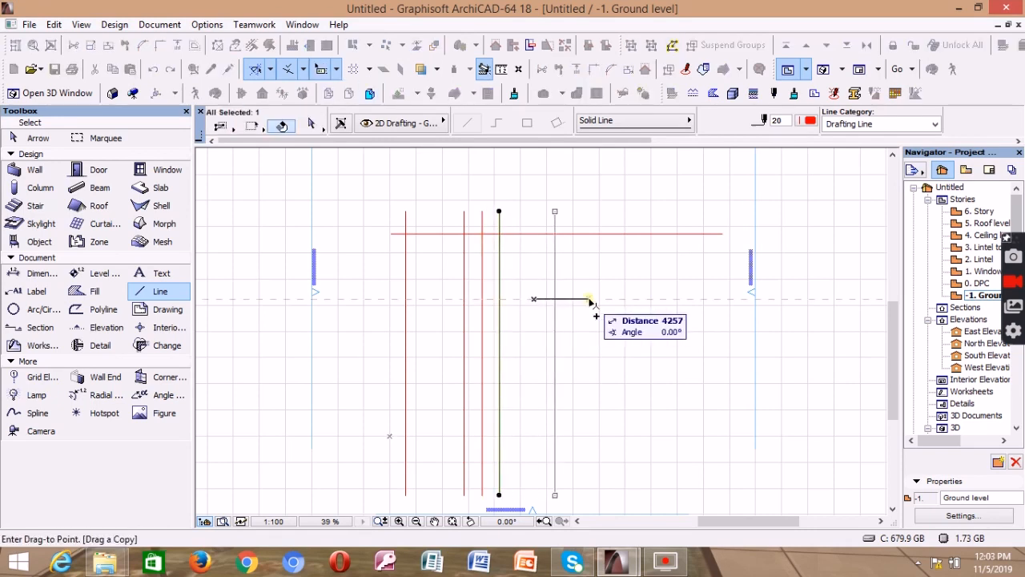
{"action": "key", "text": "Tab"}
{"action": "type", "text": "3"}
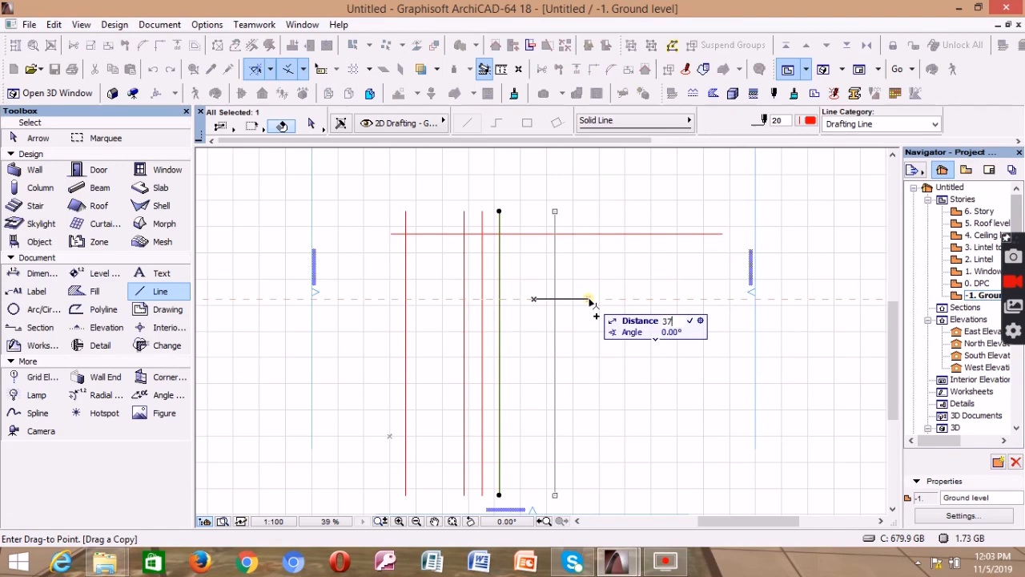
{"action": "type", "text": "750"}
{"action": "key", "text": "Return"}
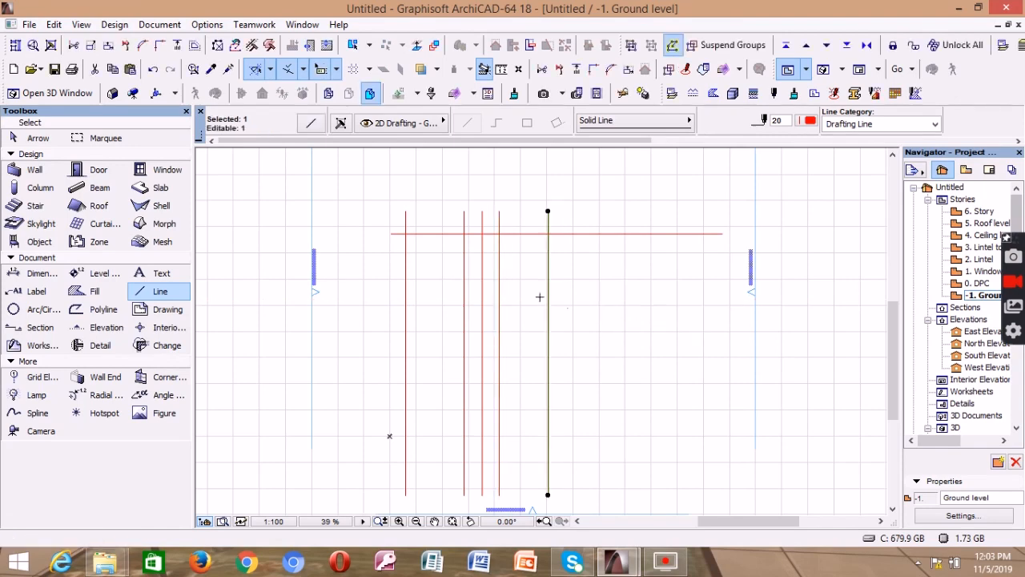
- Compare the vertical lines with the finished red centreline layout and deselect the last copy
{"action": "scroll", "coordinate": [528, 297], "scroll_direction": "down", "scroll_amount": 1}
{"action": "scroll", "coordinate": [526, 297], "scroll_direction": "up", "scroll_amount": 2}
{"action": "scroll", "coordinate": [530, 317], "scroll_direction": "down", "scroll_amount": 2}
{"action": "scroll", "coordinate": [817, 333], "scroll_direction": "up", "scroll_amount": 2}
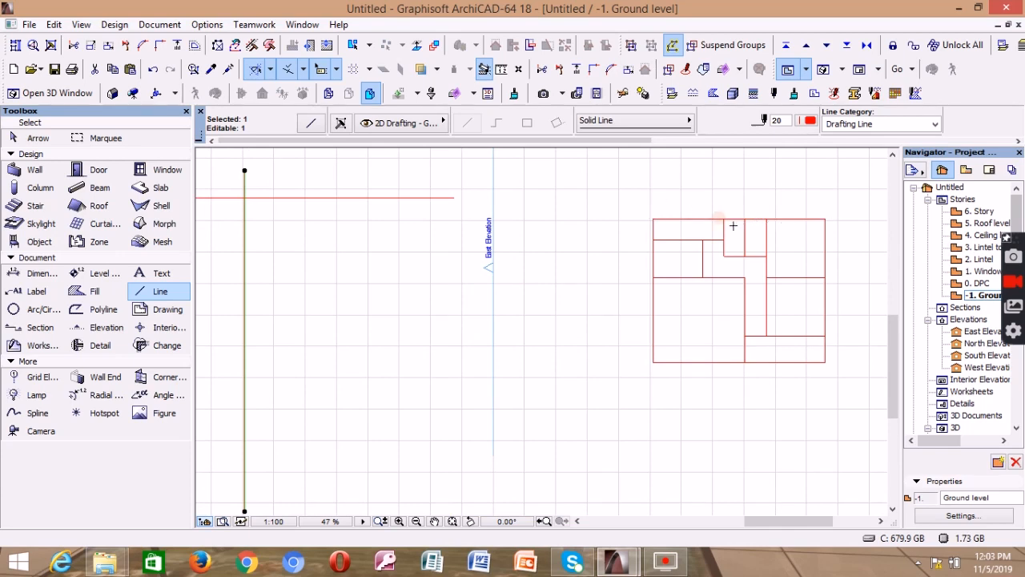
{"action": "scroll", "coordinate": [732, 227], "scroll_direction": "down", "scroll_amount": 2}
{"action": "key", "text": "Escape"}
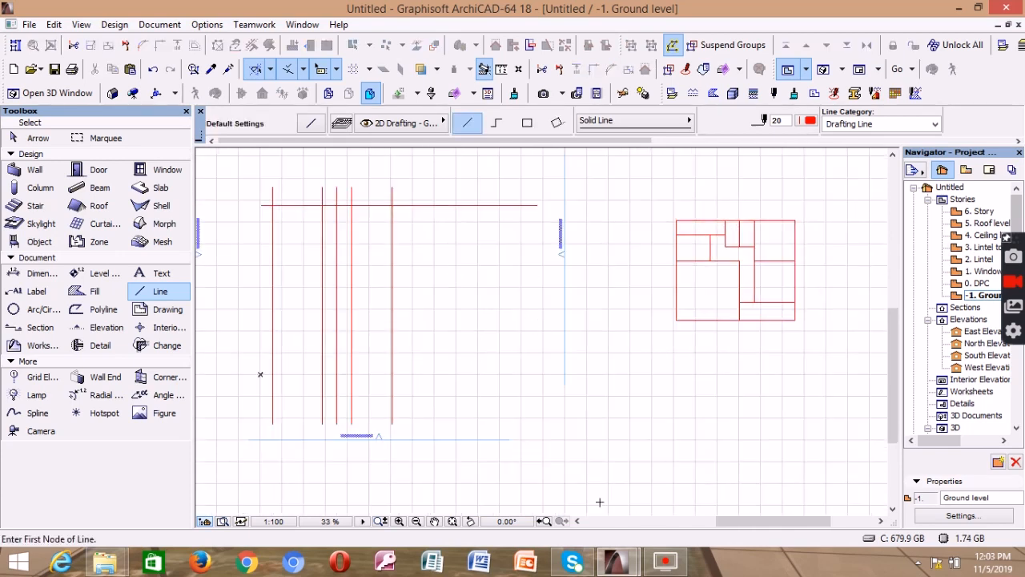
- Switch to the MODELING BOARD-02 reference plan and check the spacing of the wall between kitchen and lobby
{"action": "mouse_move", "coordinate": [615, 561]}
{"action": "left_click", "coordinate": [547, 490]}
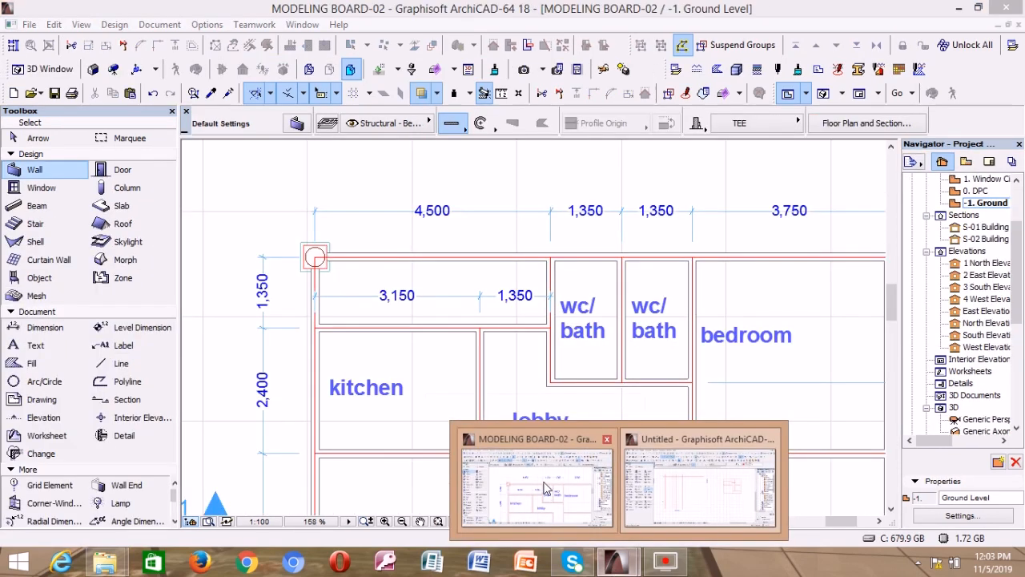
{"action": "left_click", "coordinate": [701, 484]}
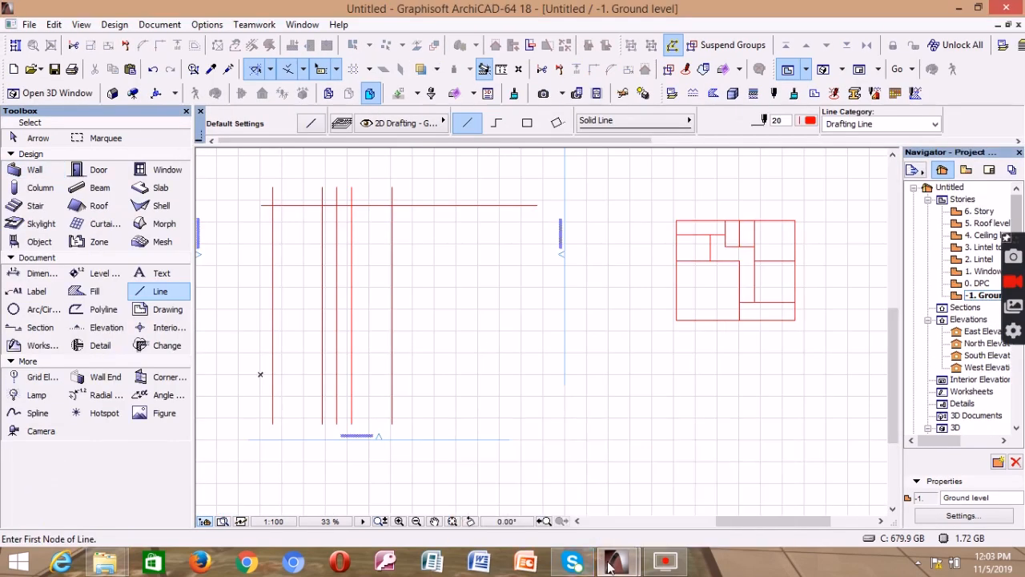
{"action": "mouse_move", "coordinate": [609, 565]}
{"action": "mouse_move", "coordinate": [577, 500]}
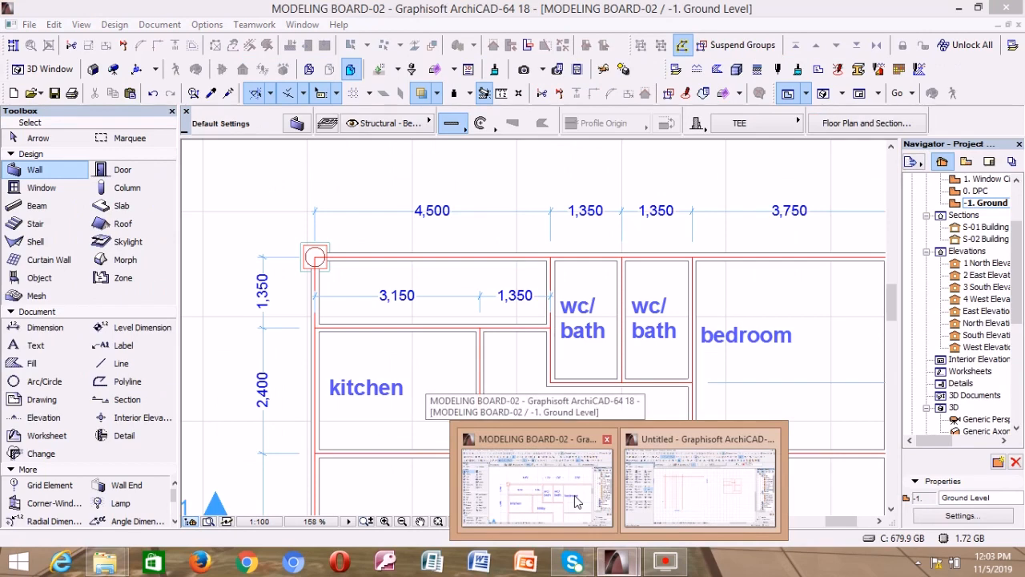
{"action": "left_click", "coordinate": [576, 501]}
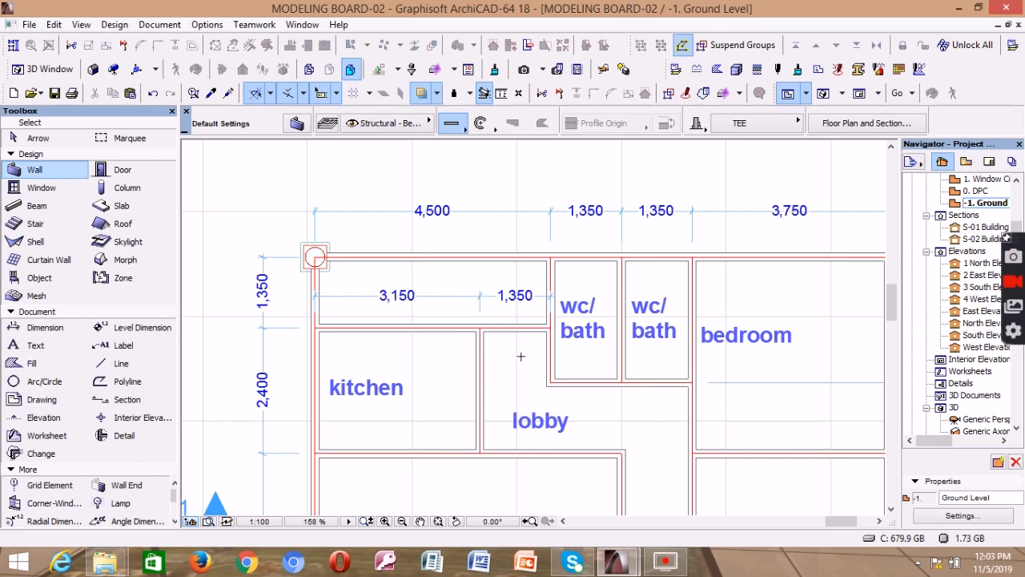
- Return to the Untitled project, copy the leftmost vertical line 3150 to the right for the kitchen/lobby wall, and deselect it
{"action": "mouse_move", "coordinate": [627, 563]}
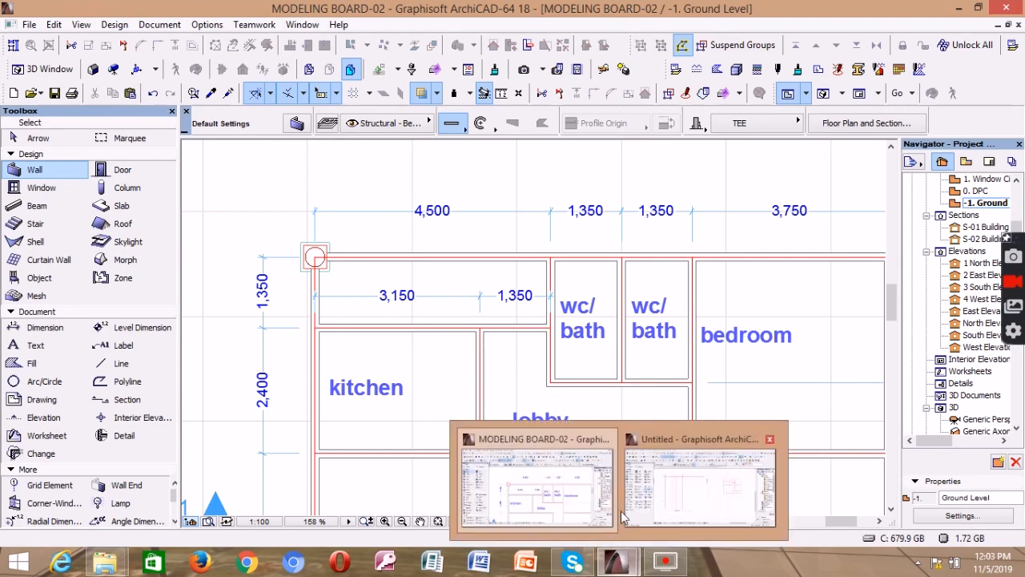
{"action": "left_click", "coordinate": [649, 495]}
{"action": "scroll", "coordinate": [279, 219], "scroll_direction": "up", "scroll_amount": 5}
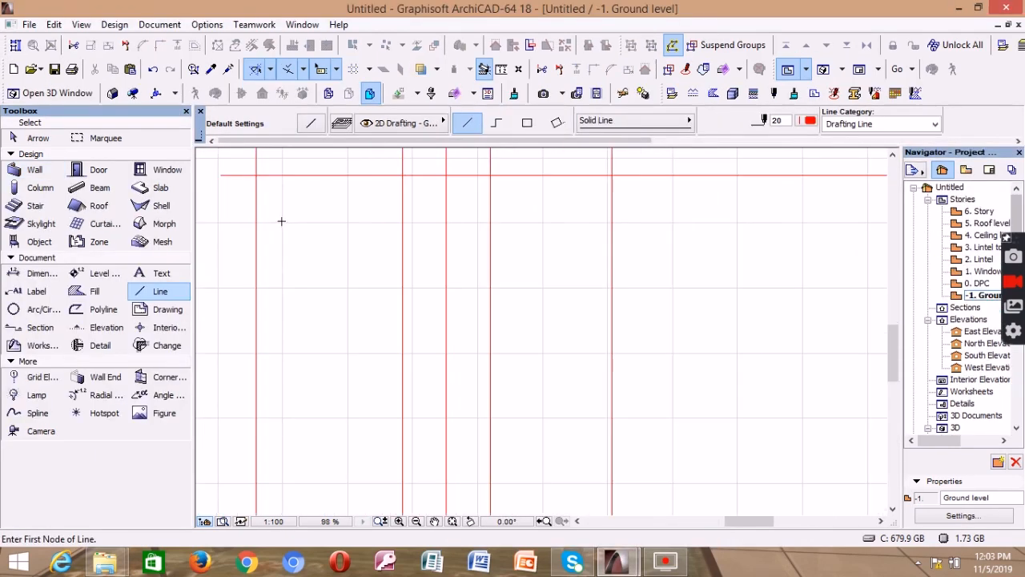
{"action": "left_click", "coordinate": [256, 241], "text": "shift"}
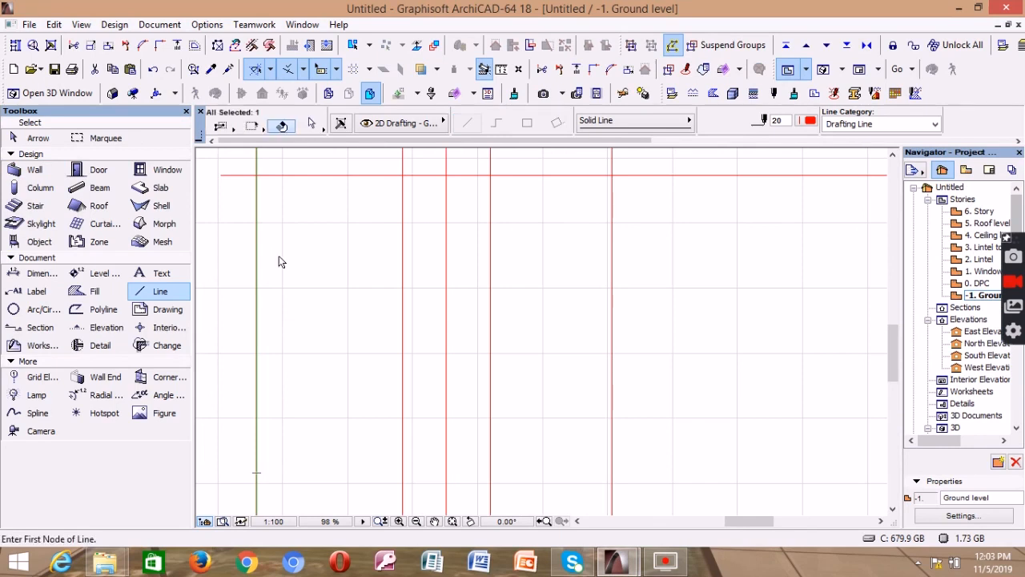
{"action": "key", "text": "ctrl+shift+d"}
{"action": "left_click", "coordinate": [280, 257]}
{"action": "key", "text": "Tab"}
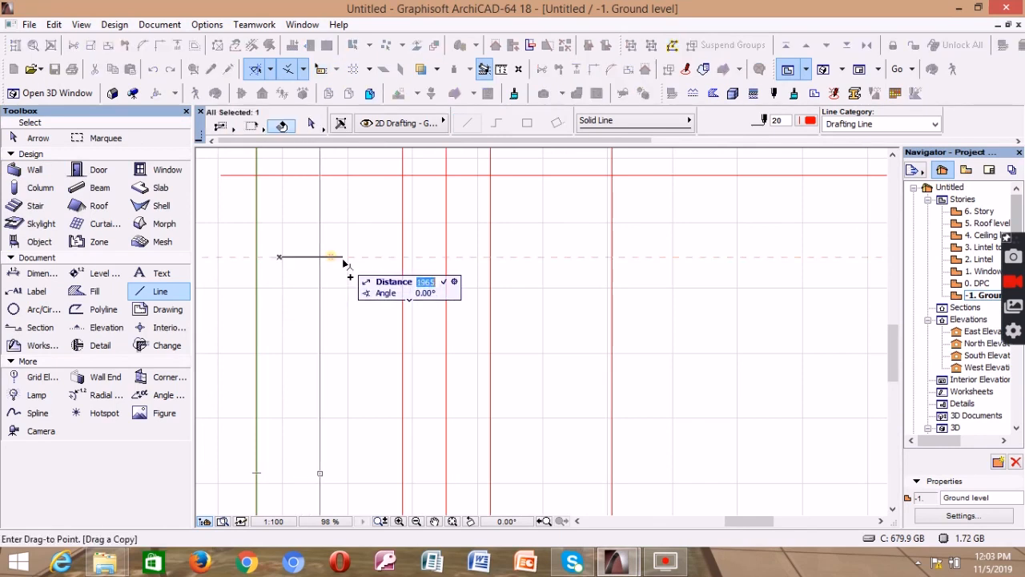
{"action": "type", "text": "3150"}
{"action": "key", "text": "Return"}
{"action": "scroll", "coordinate": [407, 277], "scroll_direction": "down", "scroll_amount": 3}
{"action": "scroll", "coordinate": [377, 240], "scroll_direction": "up", "scroll_amount": 3}
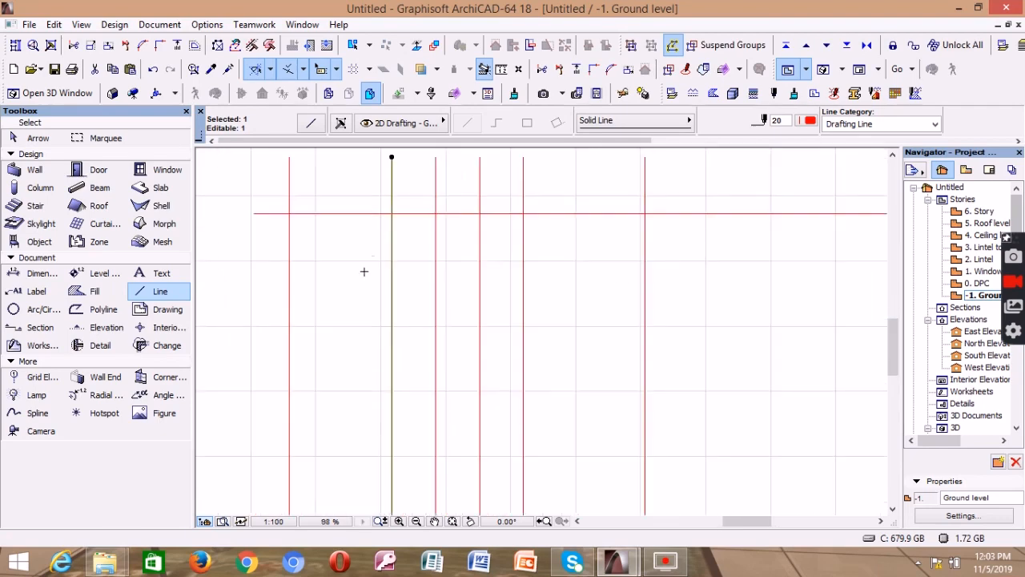
{"action": "key", "text": "Escape"}
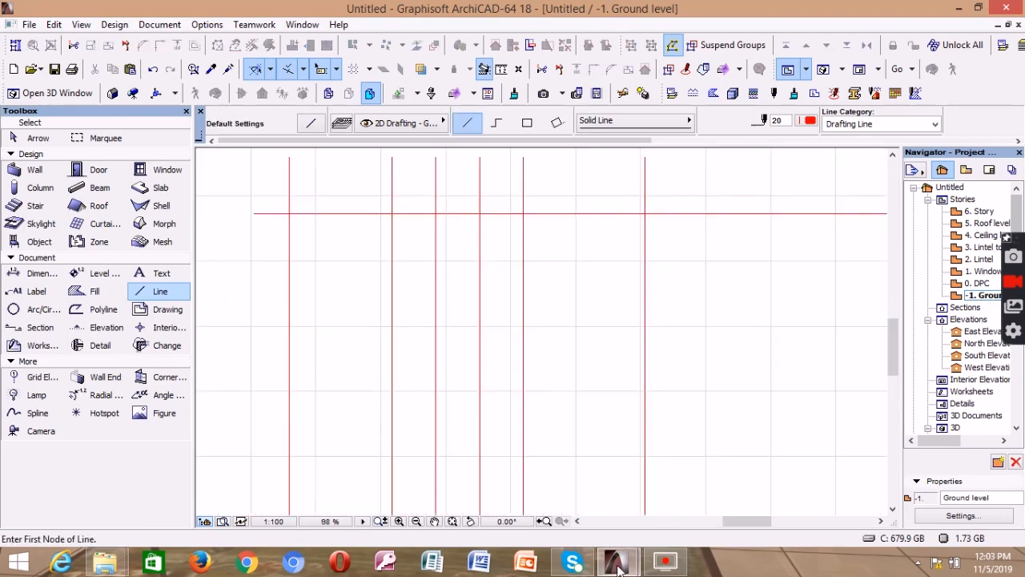
- Switch to the MODELING BOARD-02 reference plan and read the vertical dimension chain beside the kitchen and sitting room
{"action": "mouse_move", "coordinate": [618, 565]}
{"action": "left_click", "coordinate": [528, 488]}
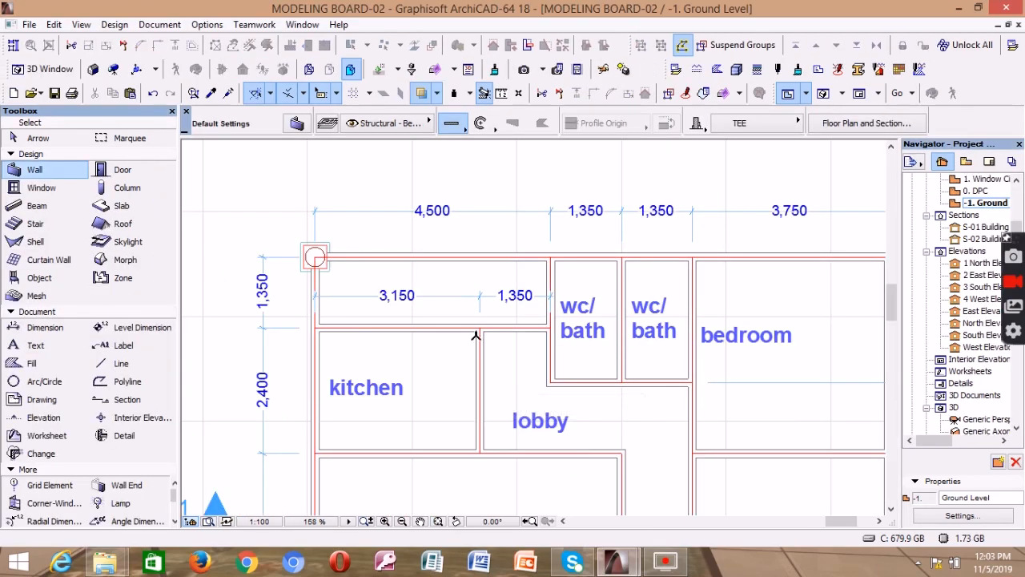
{"action": "scroll", "coordinate": [310, 318], "scroll_direction": "up", "scroll_amount": 1}
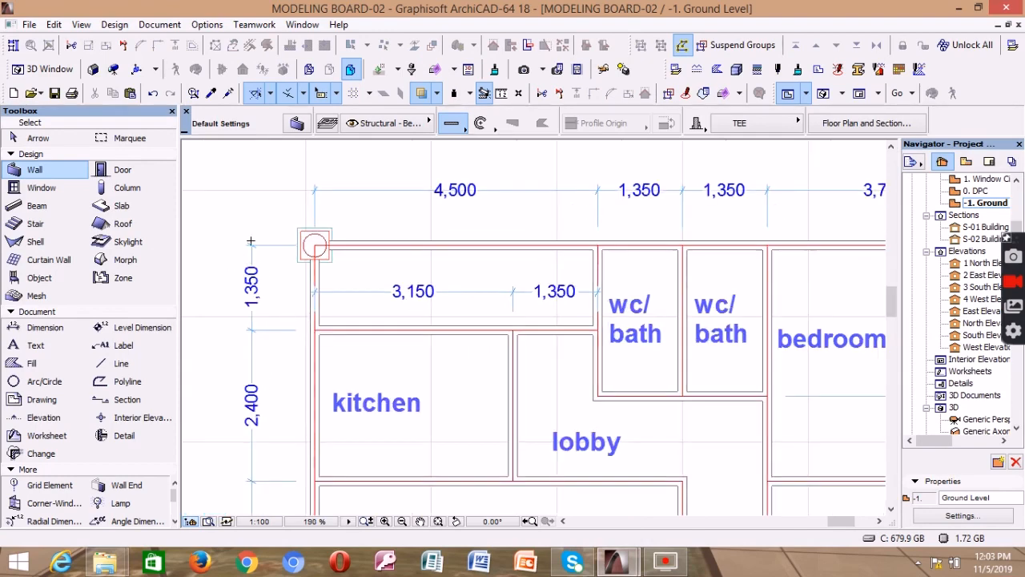
{"action": "scroll", "coordinate": [256, 338], "scroll_direction": "down", "scroll_amount": 3}
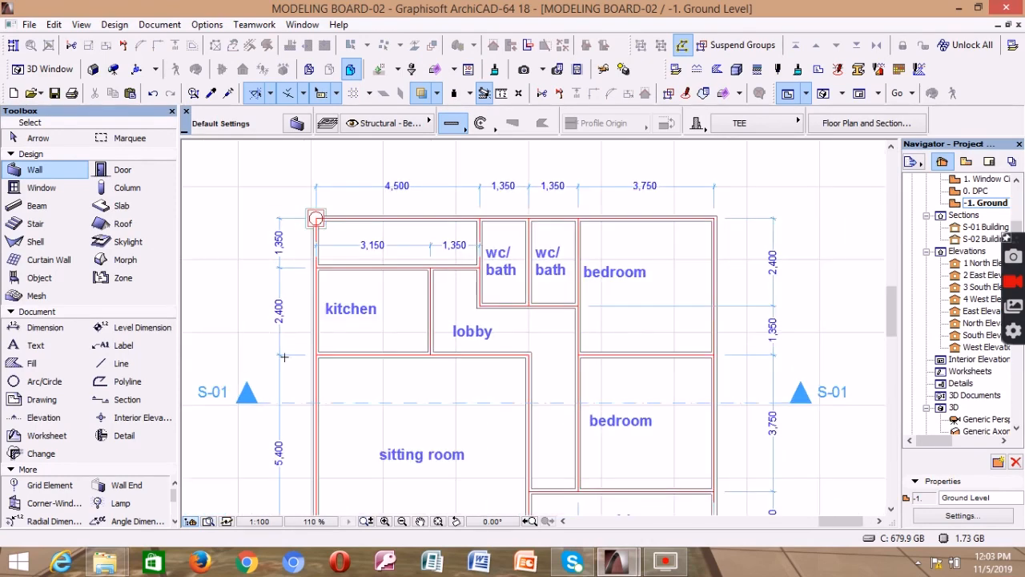
{"action": "scroll", "coordinate": [302, 316], "scroll_direction": "down", "scroll_amount": 3}
{"action": "scroll", "coordinate": [292, 396], "scroll_direction": "up", "scroll_amount": 4}
{"action": "scroll", "coordinate": [293, 399], "scroll_direction": "down", "scroll_amount": 1}
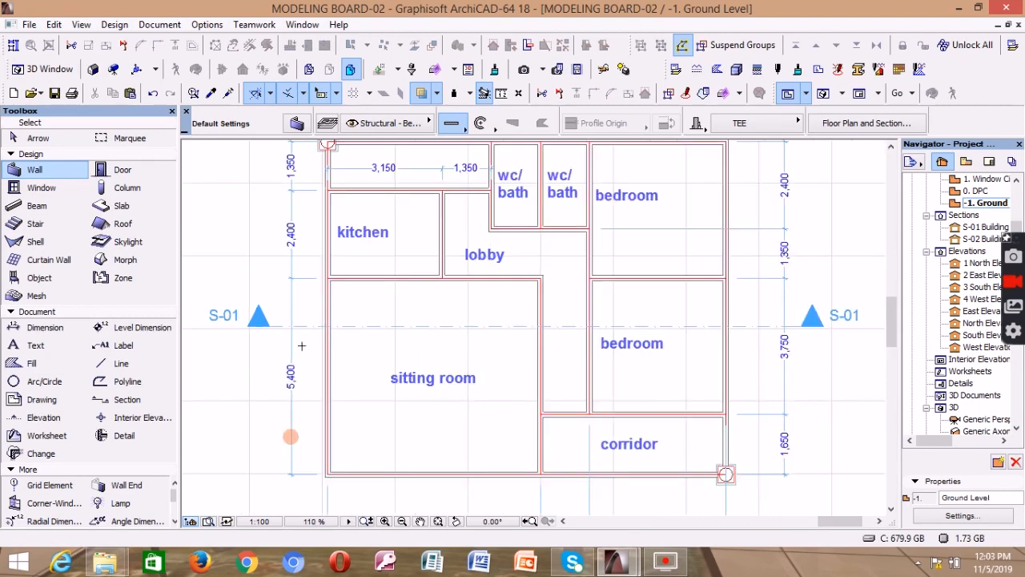
- Return to the Untitled project and copy the horizontal line 1350 straight down
{"action": "mouse_move", "coordinate": [615, 560]}
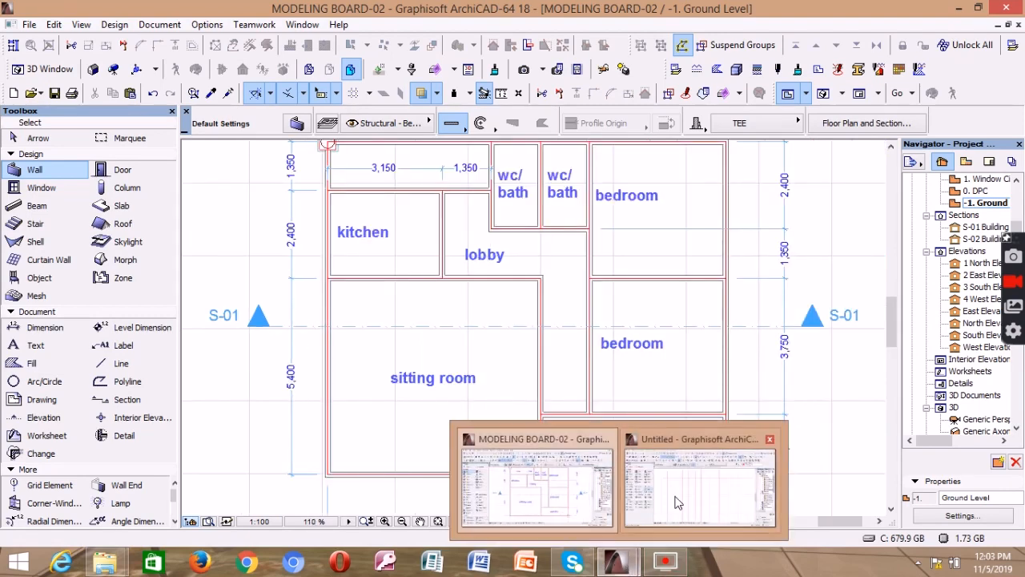
{"action": "left_click", "coordinate": [685, 481]}
{"action": "left_click", "coordinate": [323, 213], "text": "shift"}
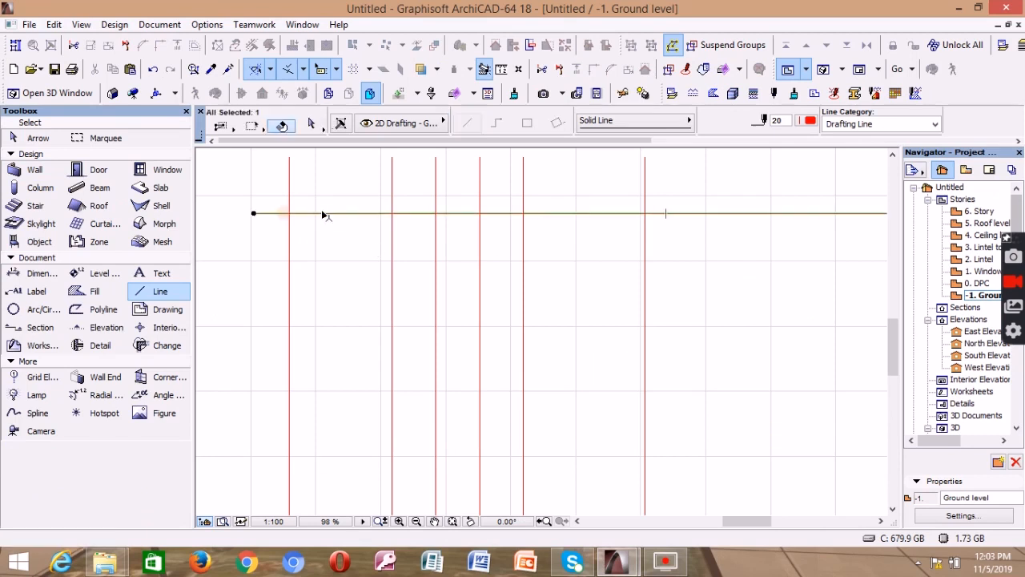
{"action": "key", "text": "ctrl+shift+d"}
{"action": "left_click", "coordinate": [320, 236]}
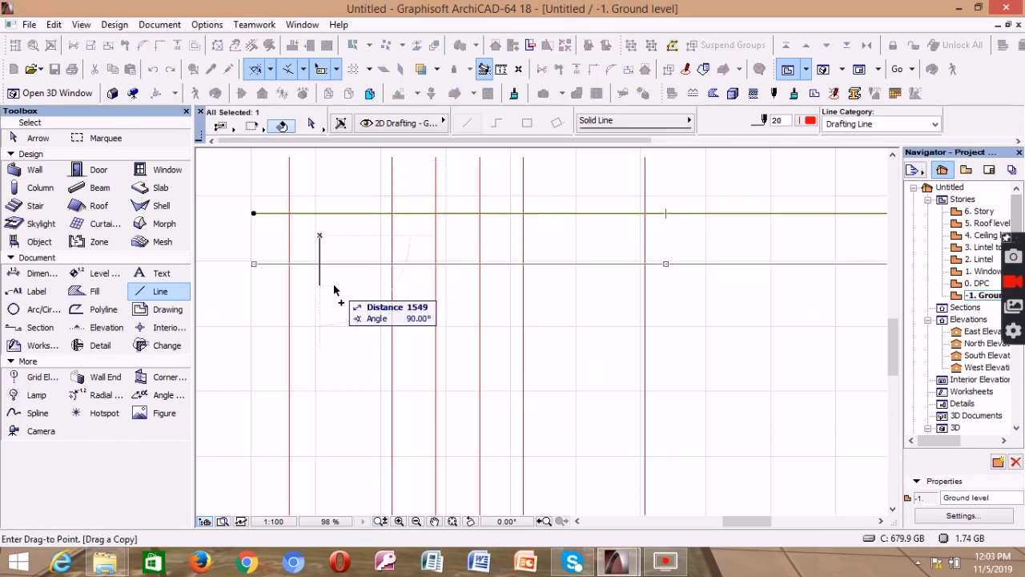
{"action": "key", "text": "Tab"}
{"action": "type", "text": "135"}
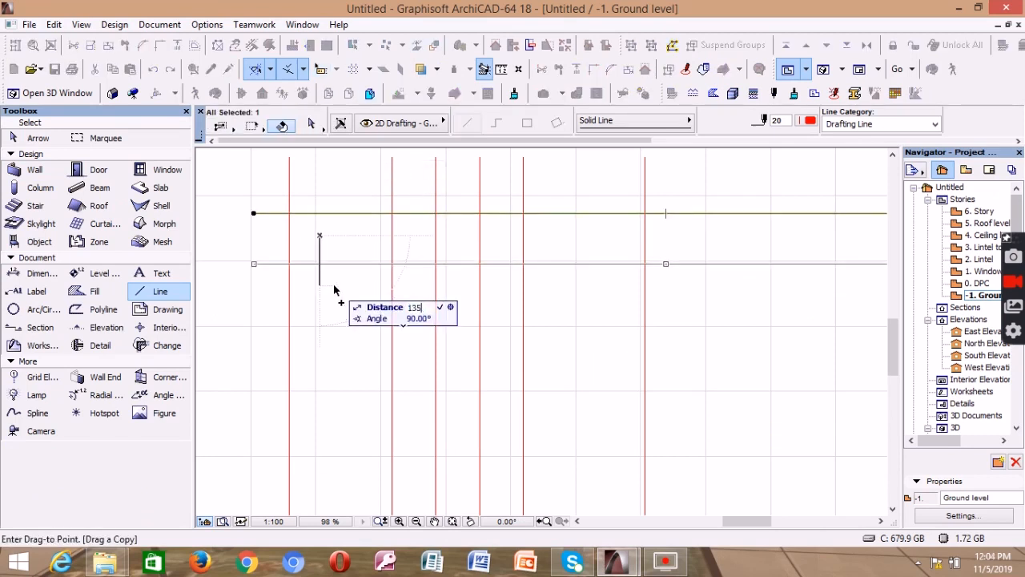
{"action": "type", "text": "0"}
{"action": "key", "text": "Return"}
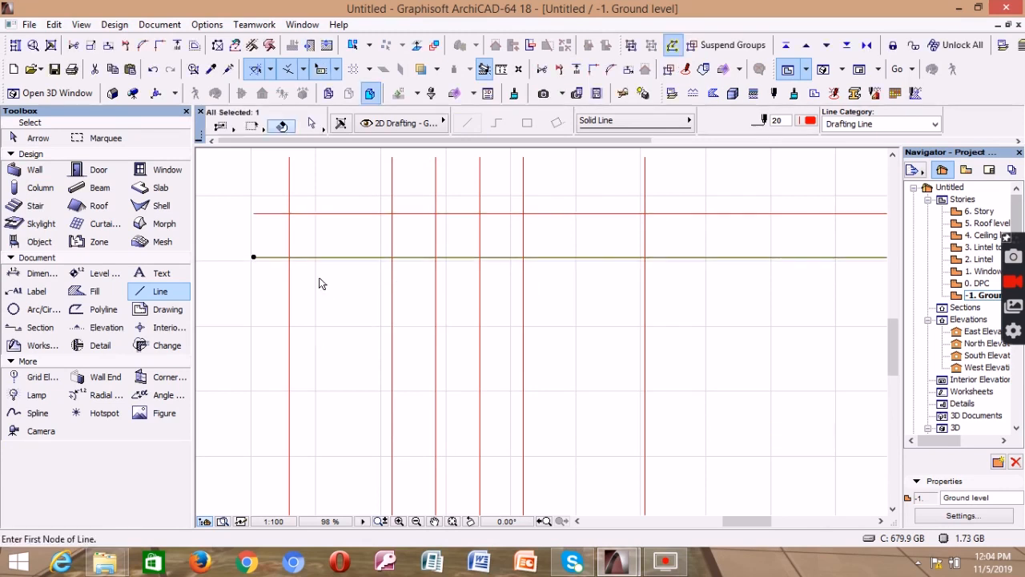
- Copy the selected horizontal line another 2400 down for the wall between kitchen and sitting room
{"action": "key", "text": "ctrl+shift+d"}
{"action": "left_click", "coordinate": [320, 279]}
{"action": "key", "text": "Tab"}
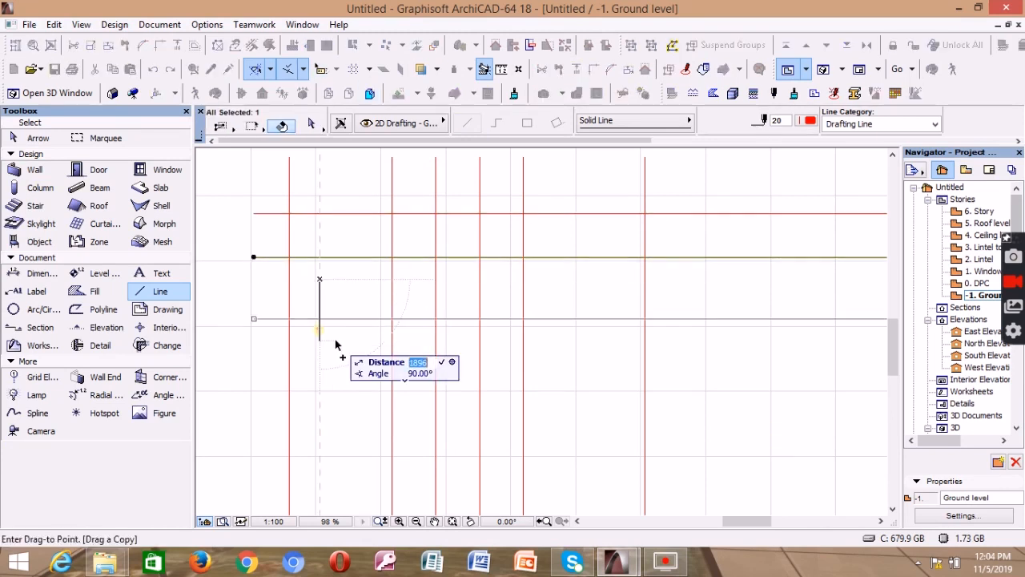
{"action": "type", "text": "2400"}
{"action": "key", "text": "Return"}
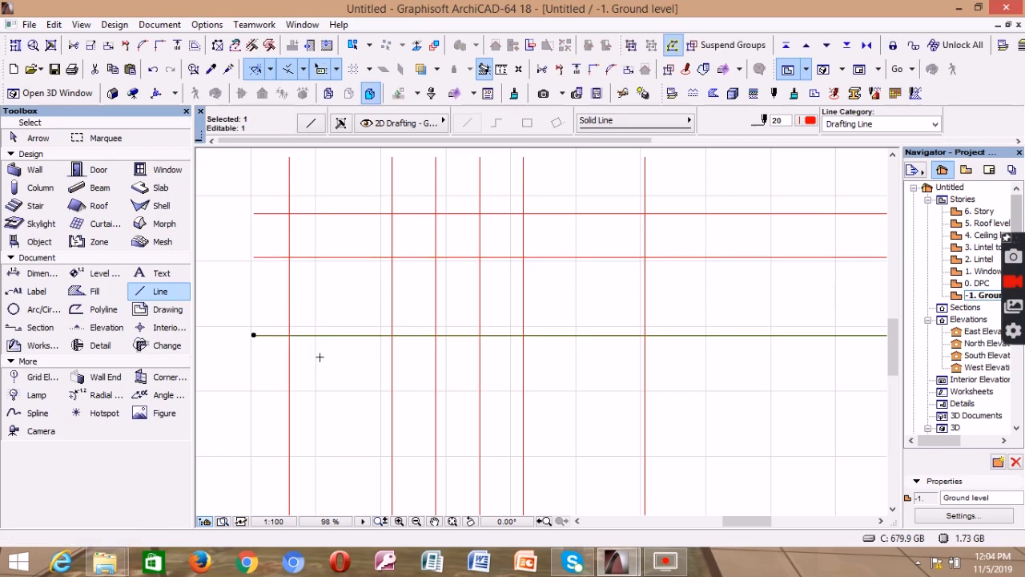
- Copy the selected horizontal line 5400 further down for the sitting room's outer wall
{"action": "key", "text": "ctrl+shift+d"}
{"action": "left_click", "coordinate": [319, 357]}
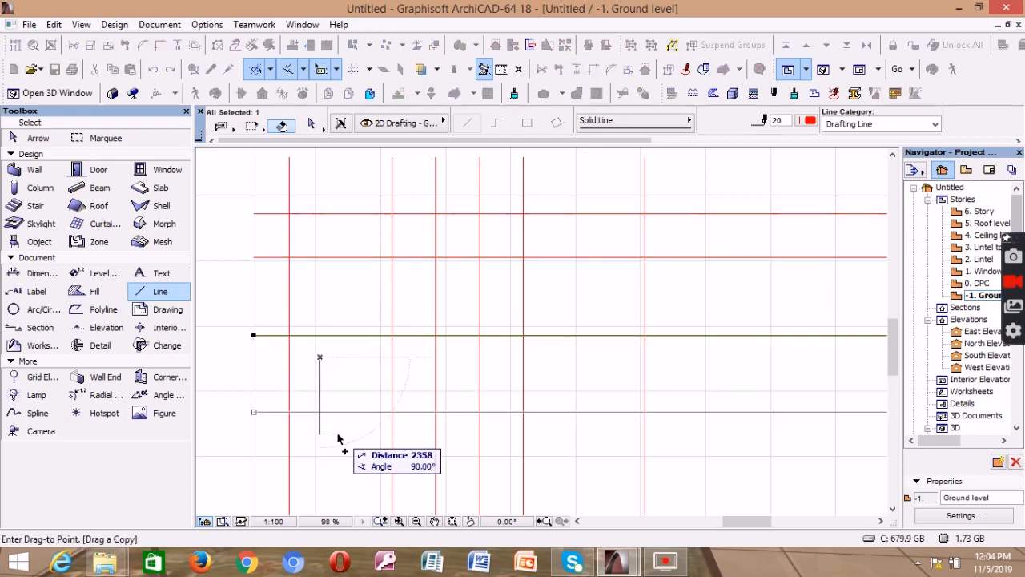
{"action": "key", "text": "Tab"}
{"action": "type", "text": "5"}
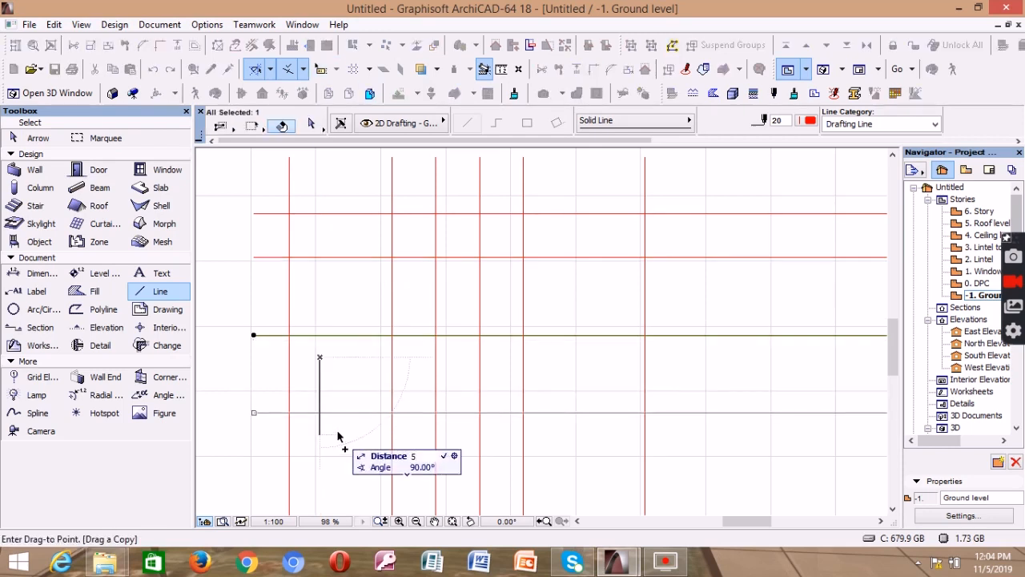
{"action": "type", "text": "400"}
{"action": "key", "text": "Return"}
{"action": "scroll", "coordinate": [348, 376], "scroll_direction": "down", "scroll_amount": 4}
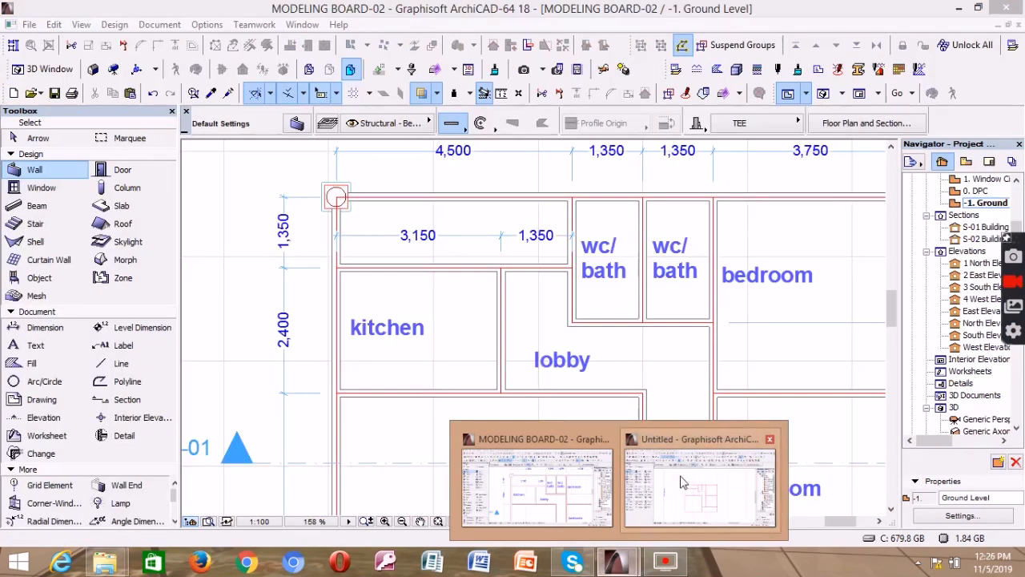
- Switch from the reference plan to the Untitled project and inspect the trimmed red centreline layout
{"action": "left_click", "coordinate": [687, 483]}
{"action": "scroll", "coordinate": [461, 320], "scroll_direction": "up", "scroll_amount": 4}
{"action": "scroll", "coordinate": [356, 197], "scroll_direction": "down", "scroll_amount": 4}
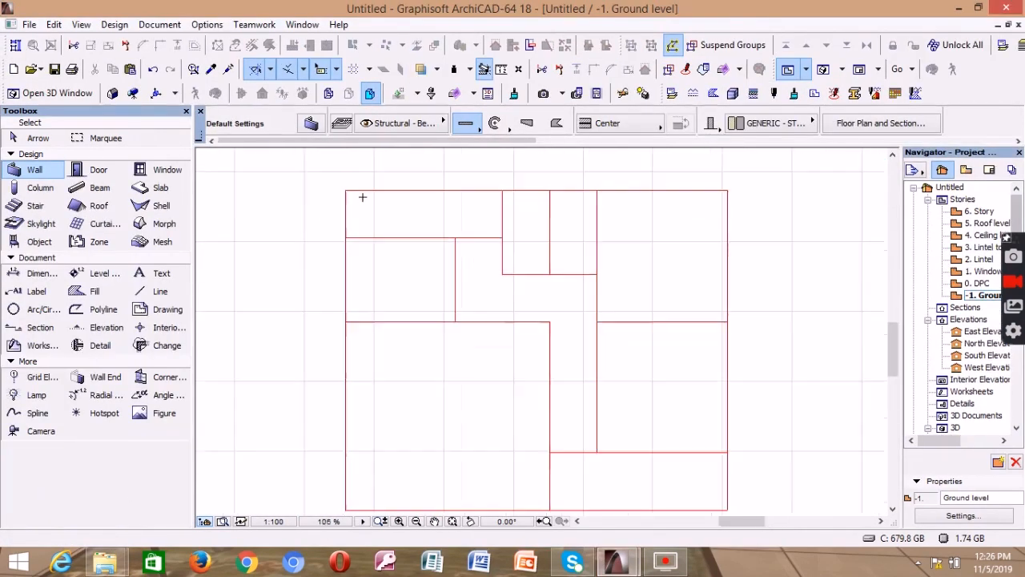
{"action": "scroll", "coordinate": [363, 193], "scroll_direction": "up", "scroll_amount": 4}
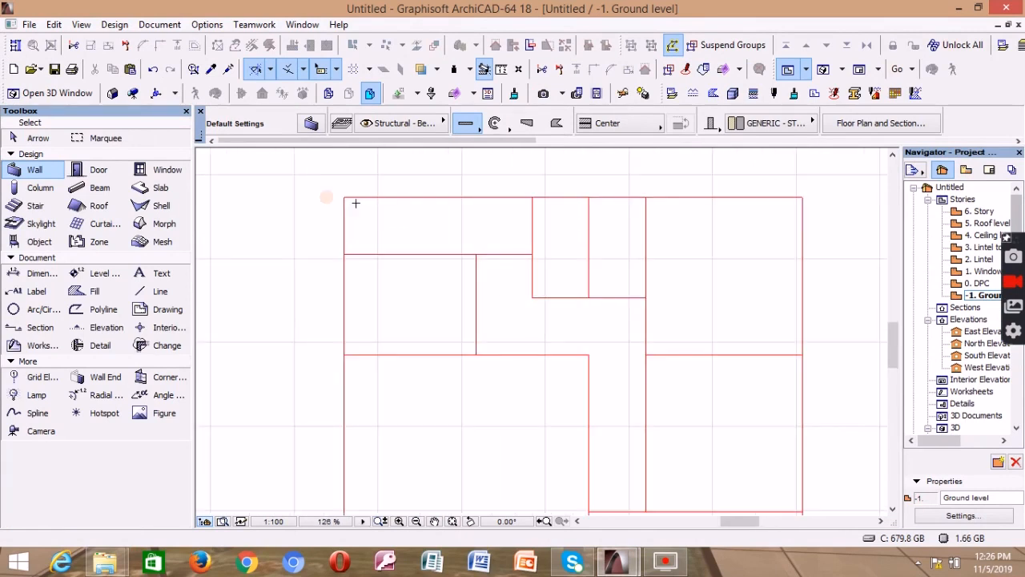
{"action": "scroll", "coordinate": [363, 188], "scroll_direction": "down", "scroll_amount": 2}
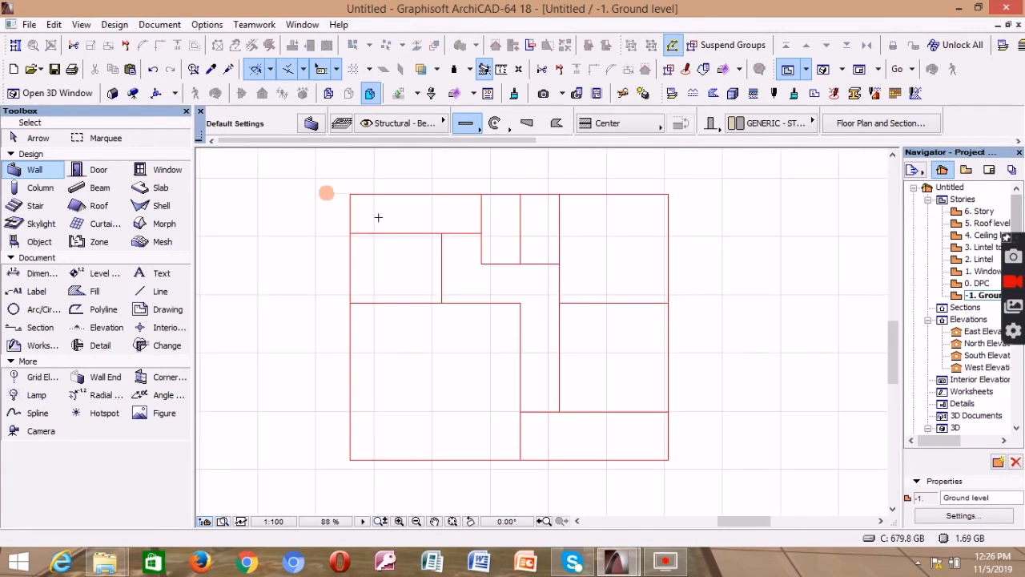
- Duplicate the Masonry Block - Filler building material under the name "My block filler"
{"action": "left_click", "coordinate": [733, 95]}
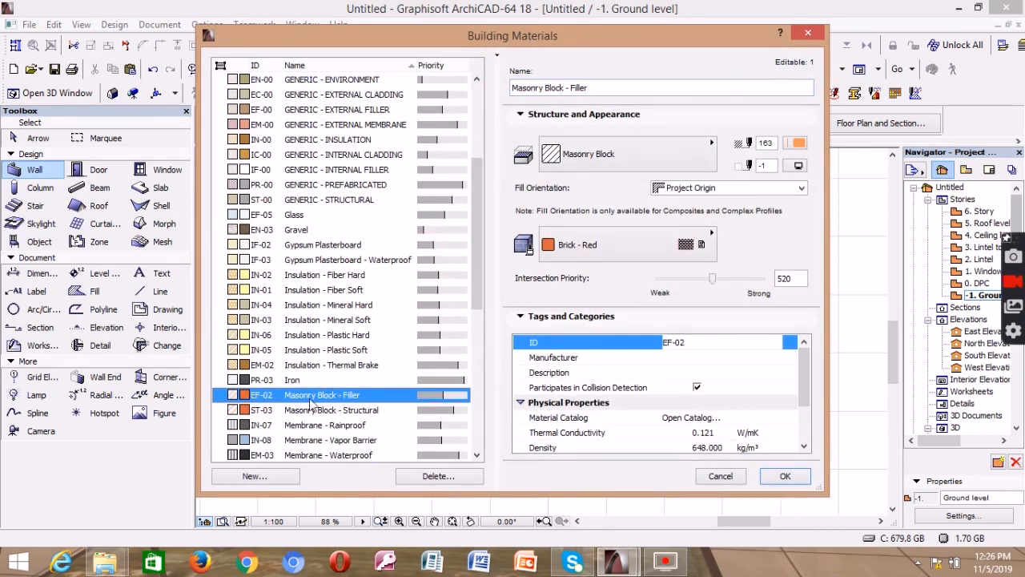
{"action": "scroll", "coordinate": [306, 388], "scroll_direction": "down", "scroll_amount": 2}
{"action": "scroll", "coordinate": [312, 353], "scroll_direction": "down", "scroll_amount": 4}
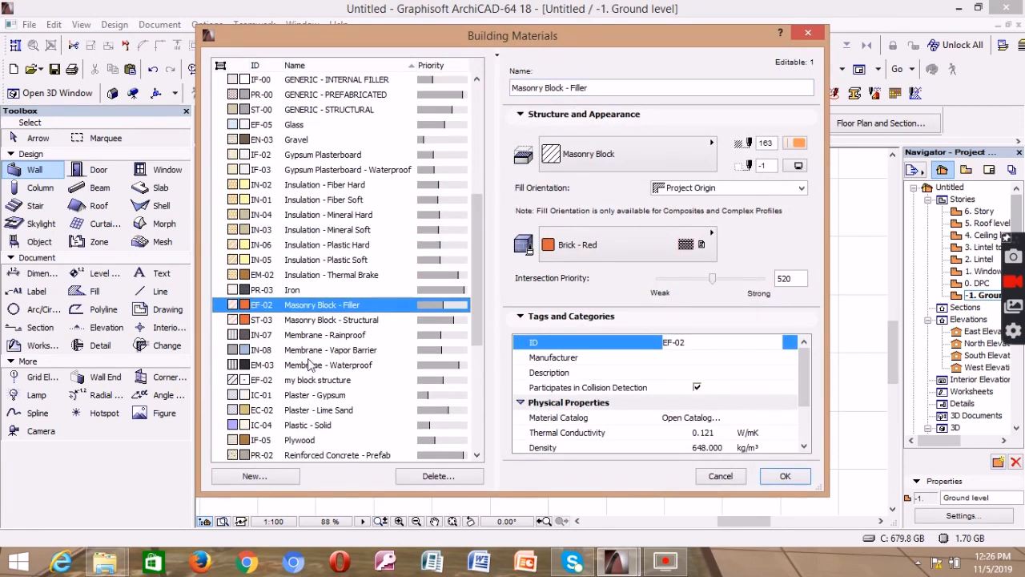
{"action": "scroll", "coordinate": [313, 340], "scroll_direction": "down", "scroll_amount": 3}
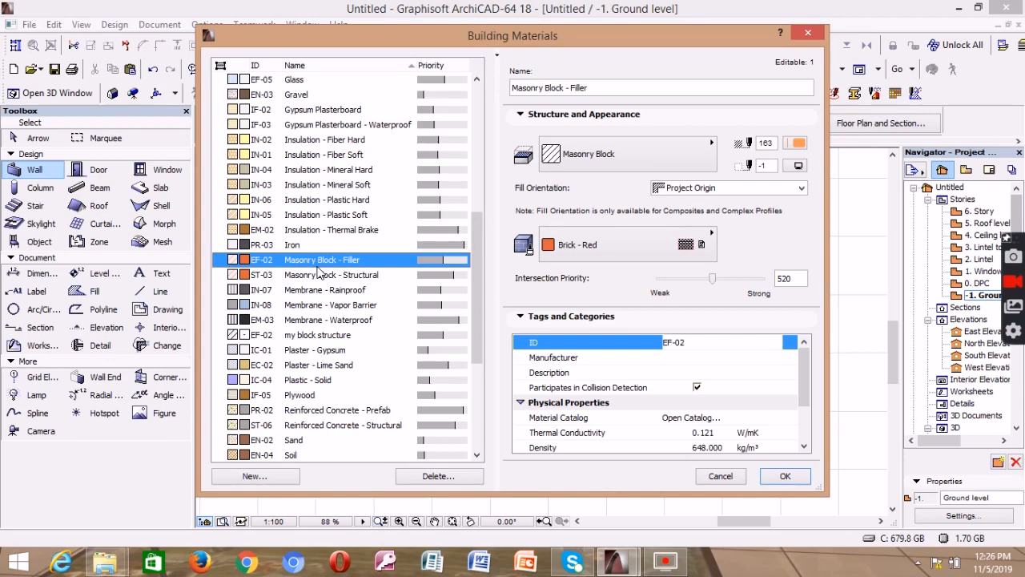
{"action": "scroll", "coordinate": [319, 272], "scroll_direction": "up", "scroll_amount": 6}
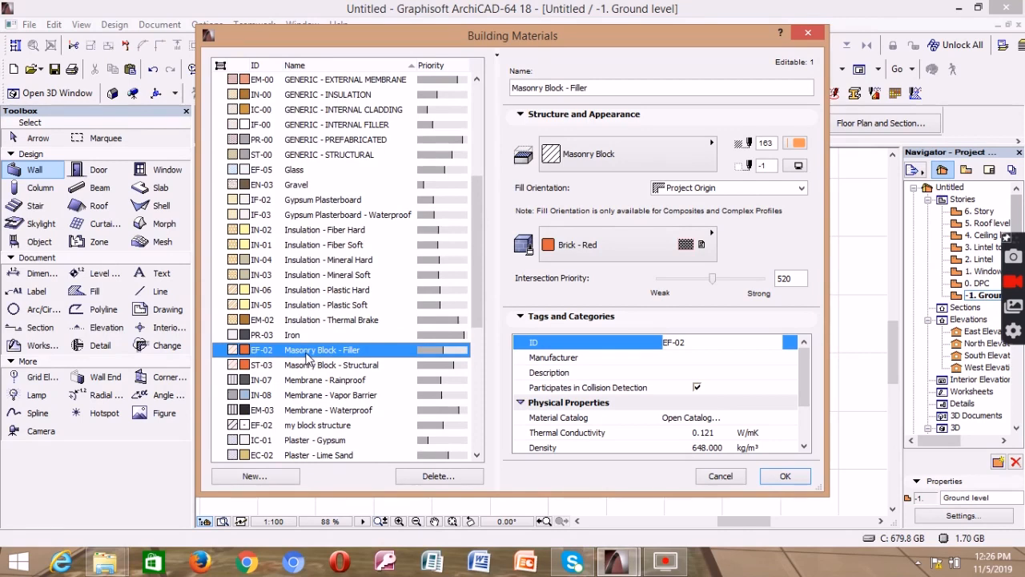
{"action": "left_click", "coordinate": [267, 479]}
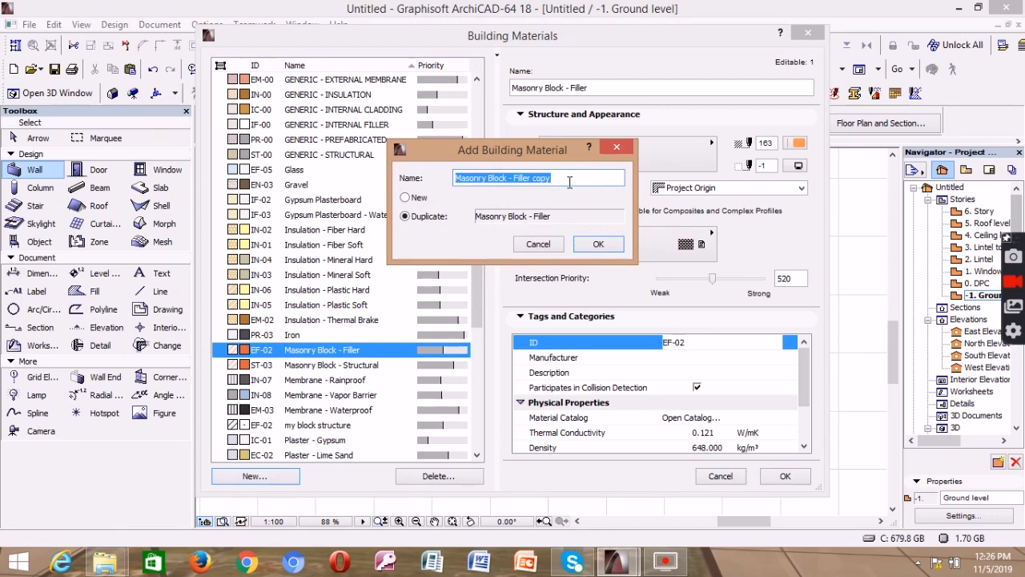
{"action": "type", "text": "My block filler"}
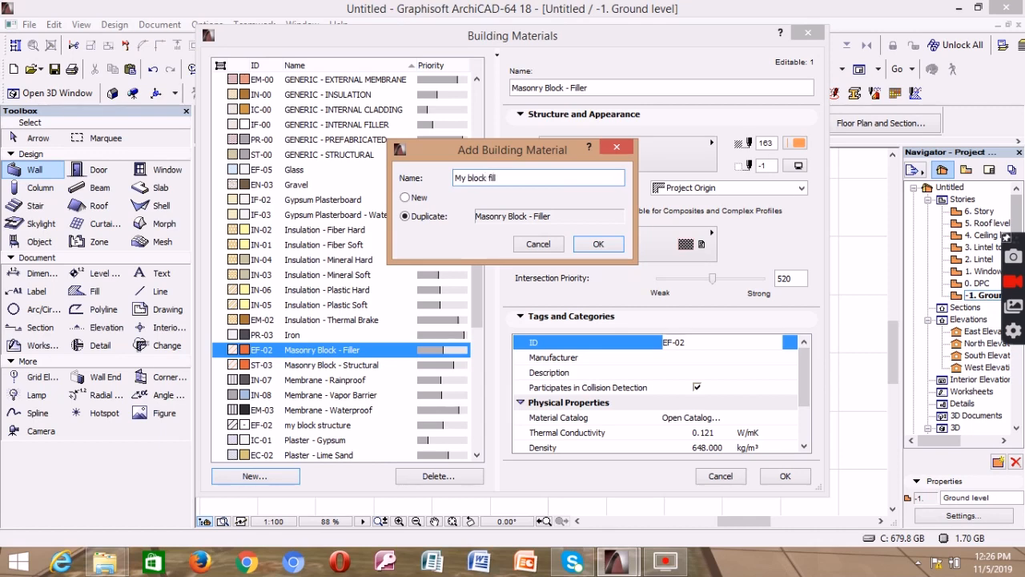
{"action": "left_click", "coordinate": [598, 245]}
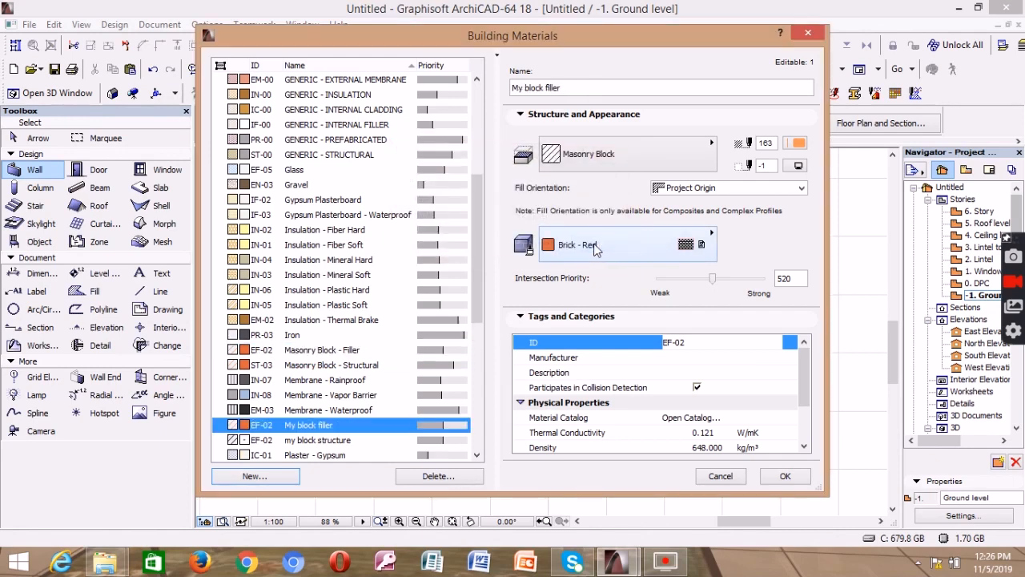
- Set the cut fill pen of My block filler to black pen 120
{"action": "left_click", "coordinate": [804, 149]}
{"action": "left_click", "coordinate": [802, 245]}
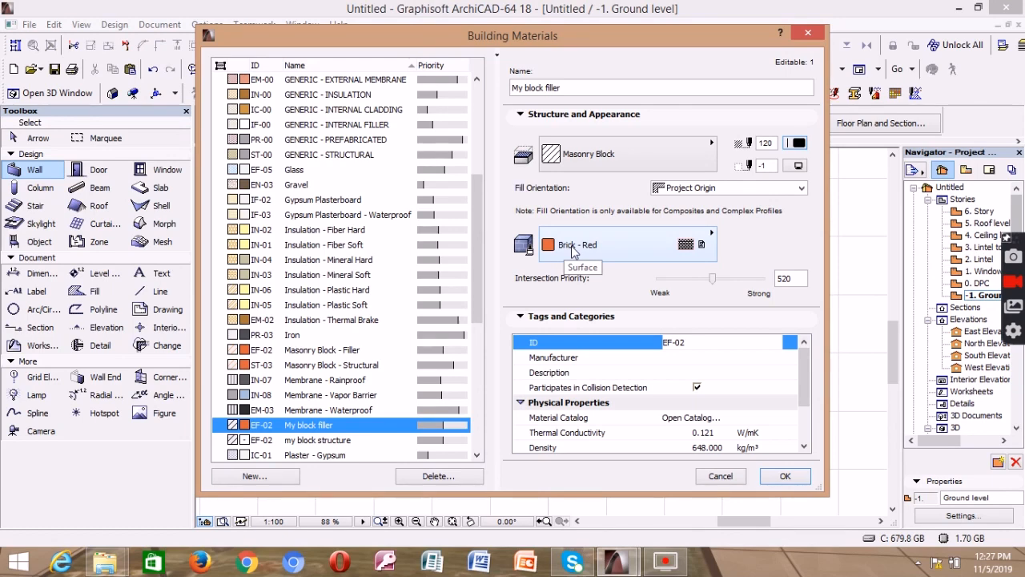
- Set the surface of My block filler to GENERAL and accept the building material changes
{"action": "left_click", "coordinate": [707, 237]}
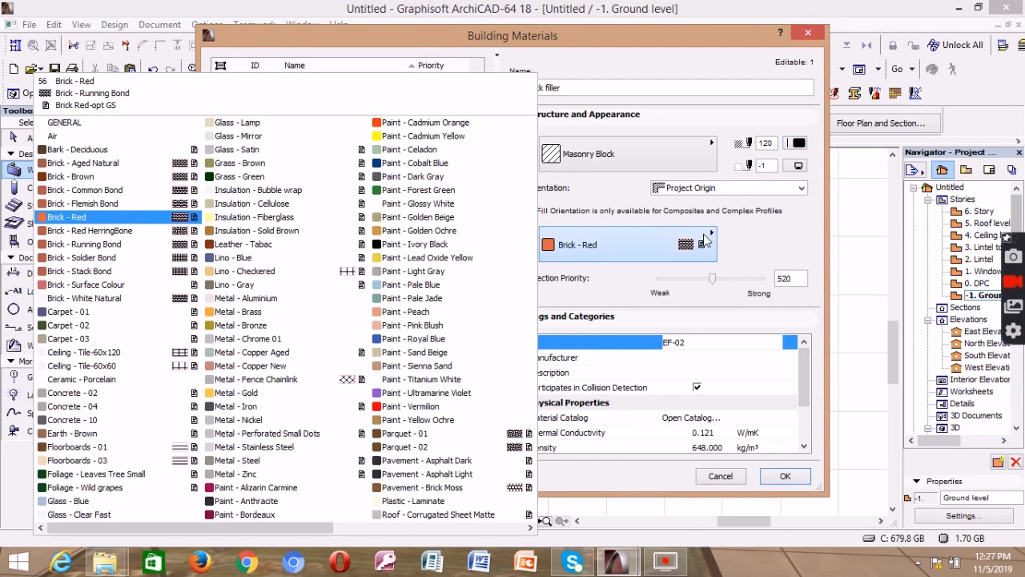
{"action": "left_click", "coordinate": [56, 127]}
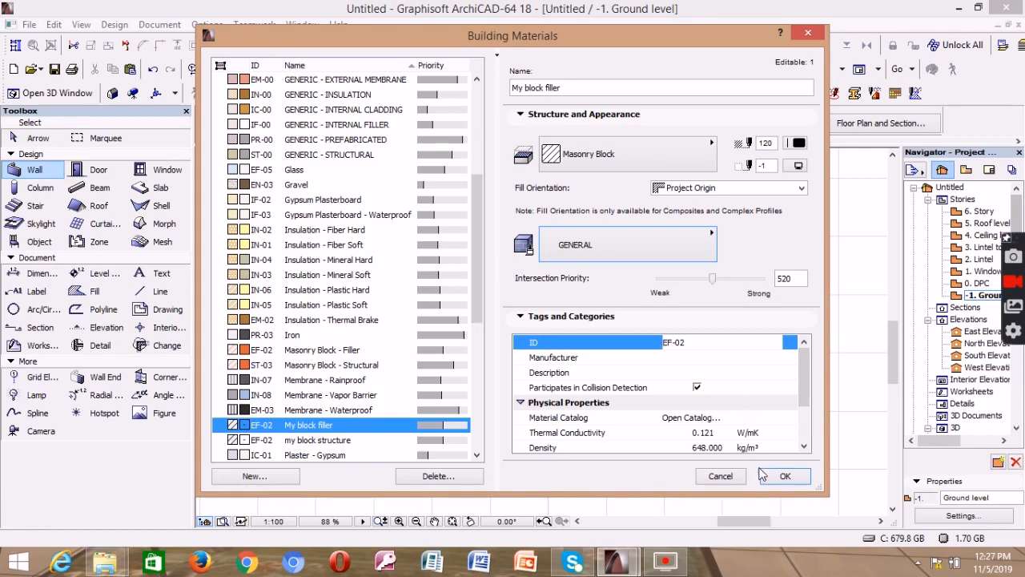
{"action": "left_click", "coordinate": [784, 476]}
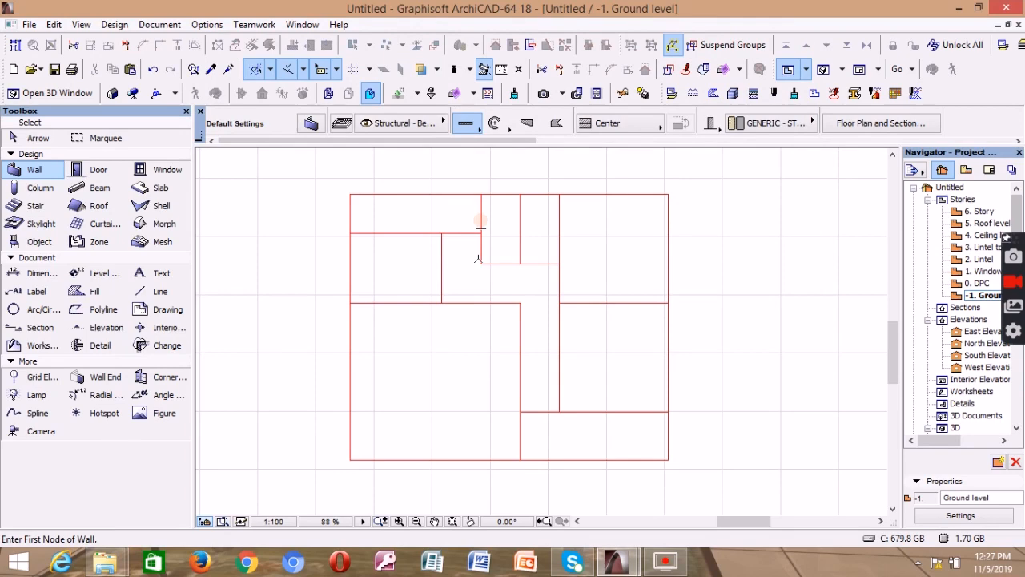
- Set the reference line in the default wall settings to Center
{"action": "left_click", "coordinate": [311, 125]}
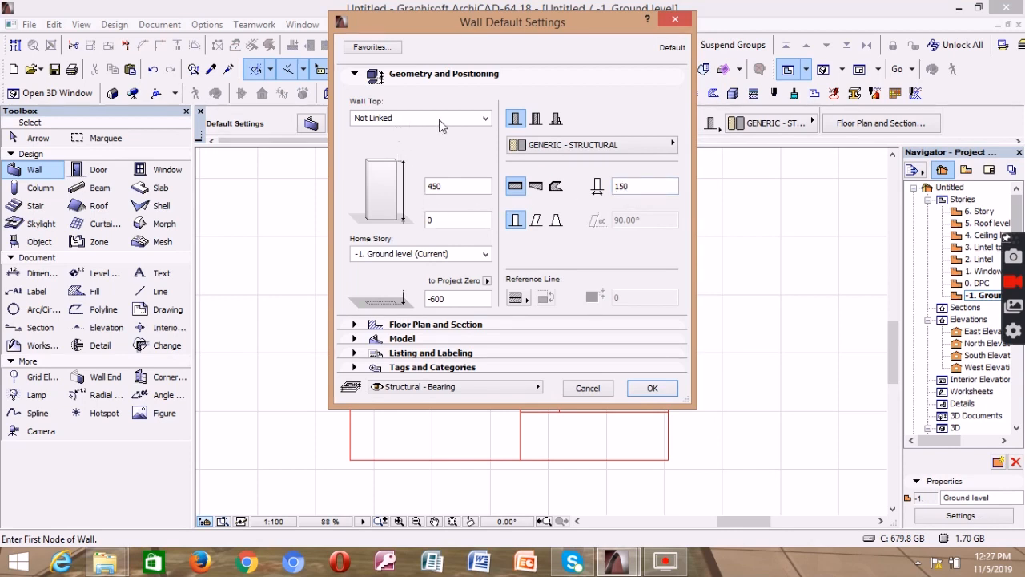
{"action": "left_click", "coordinate": [517, 297]}
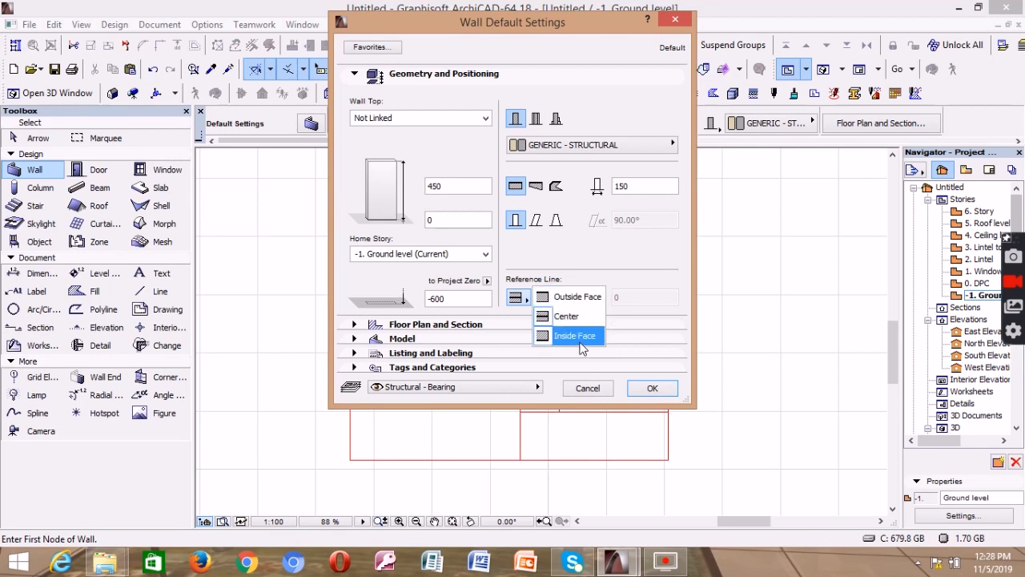
{"action": "left_click", "coordinate": [565, 317]}
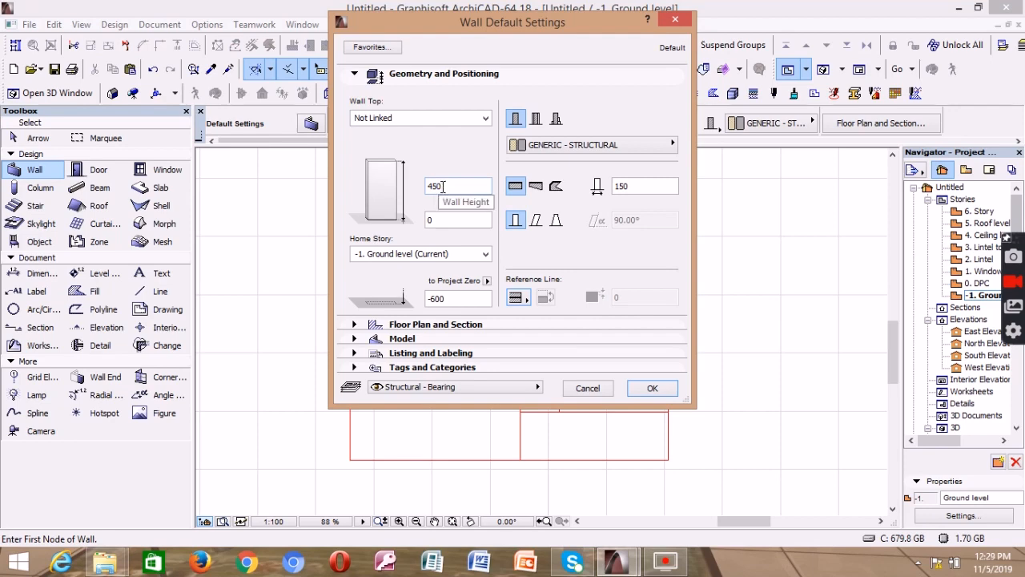
{"action": "left_click", "coordinate": [651, 388]}
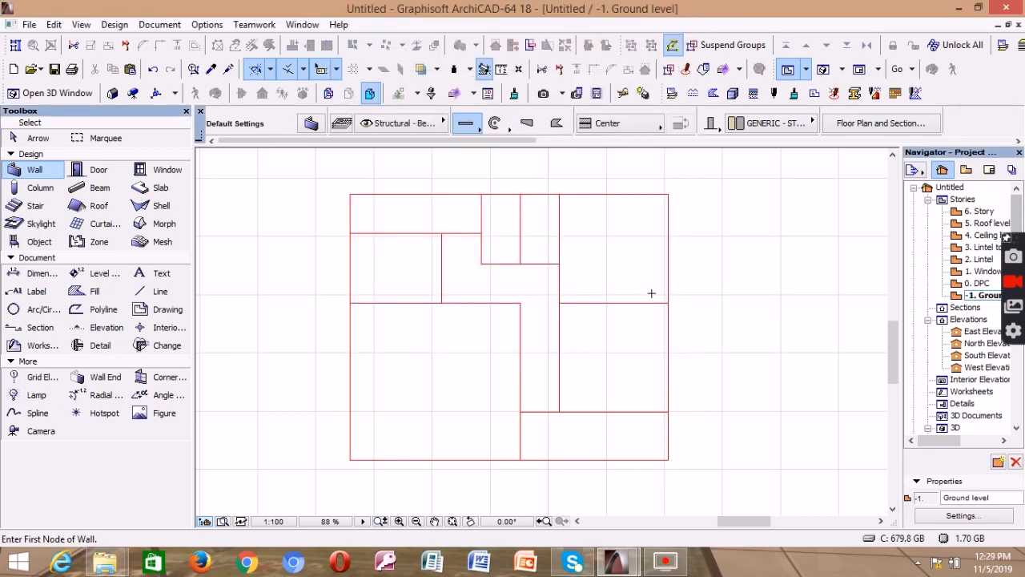
- Check the Ground level's elevation and height to the next story in the story settings
{"action": "double_click", "coordinate": [976, 297]}
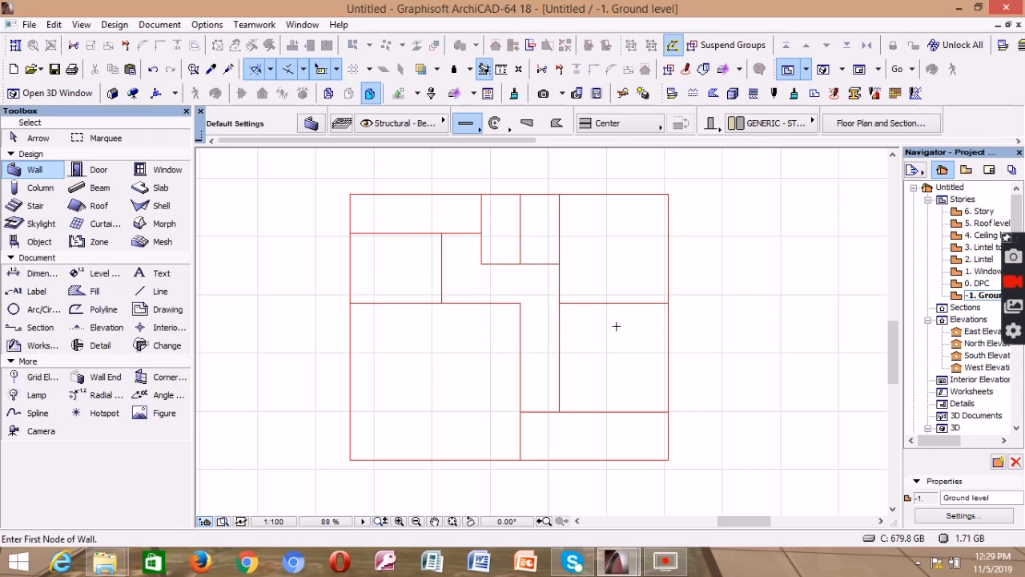
{"action": "right_click", "coordinate": [989, 296]}
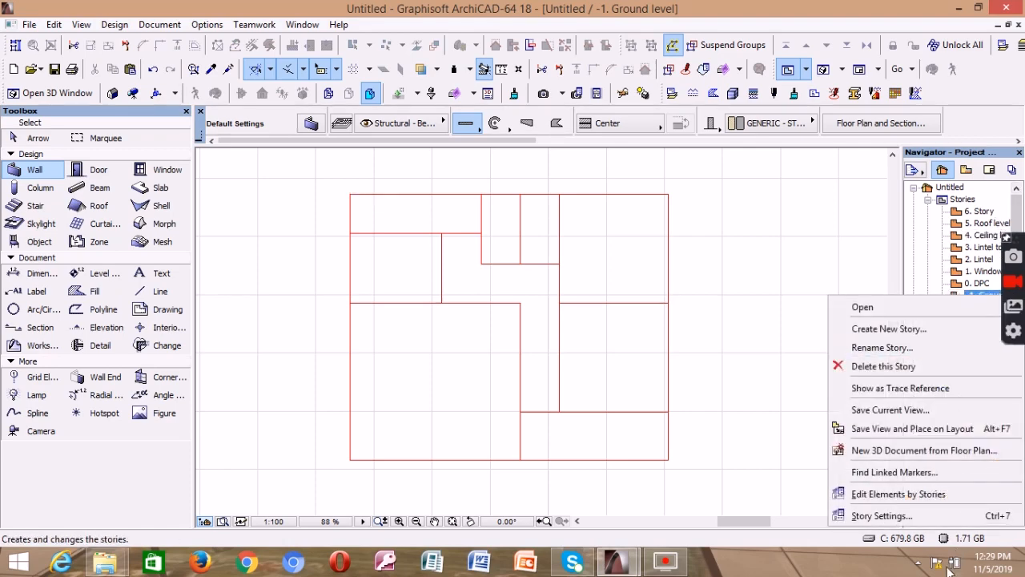
{"action": "left_click", "coordinate": [883, 515]}
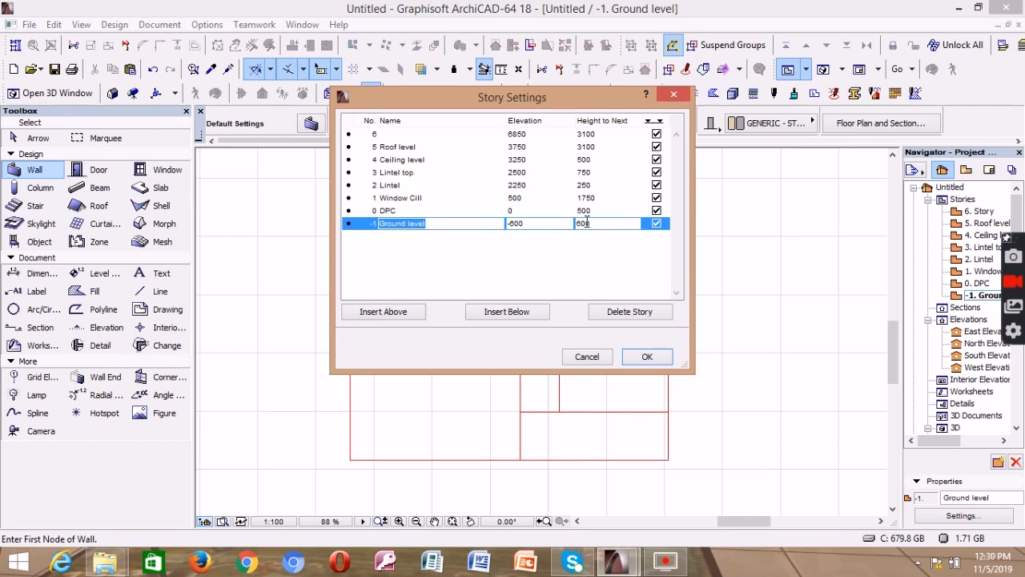
{"action": "left_click", "coordinate": [648, 359]}
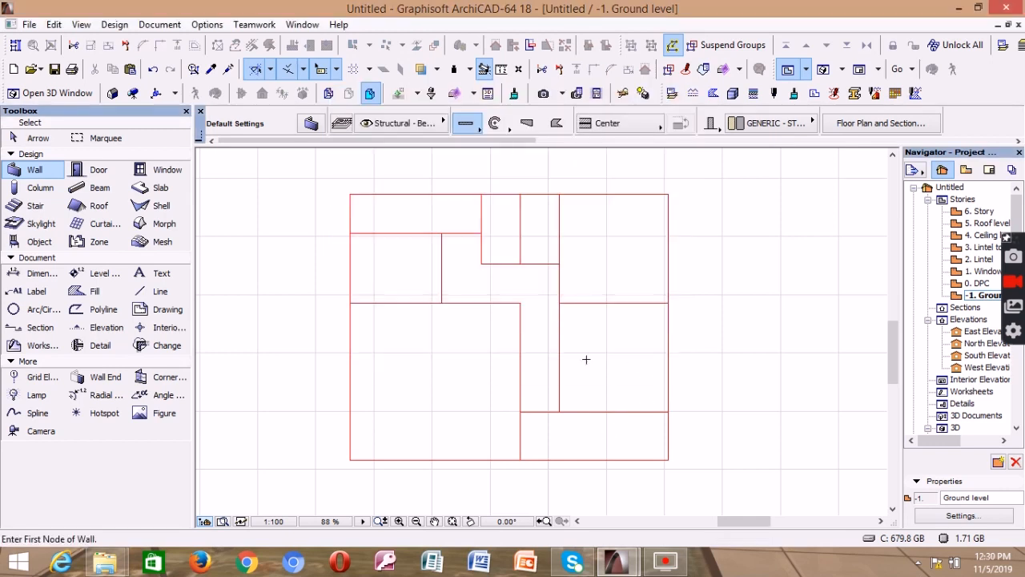
- Examine the red centreline layout of the ground level, including the outer boundary and the internal partitions
{"action": "scroll", "coordinate": [374, 353], "scroll_direction": "up", "scroll_amount": 1}
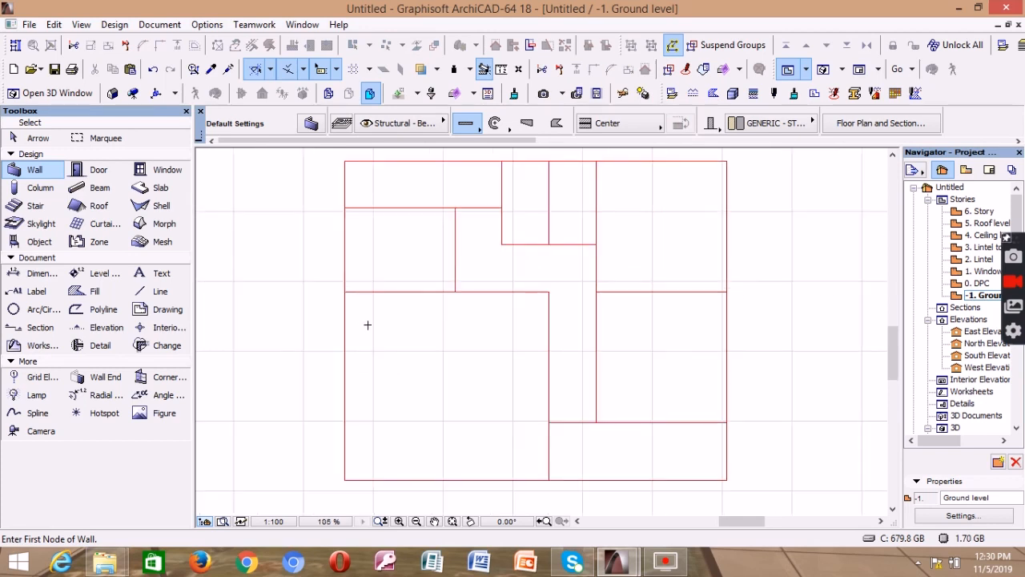
{"action": "scroll", "coordinate": [349, 280], "scroll_direction": "down", "scroll_amount": 2}
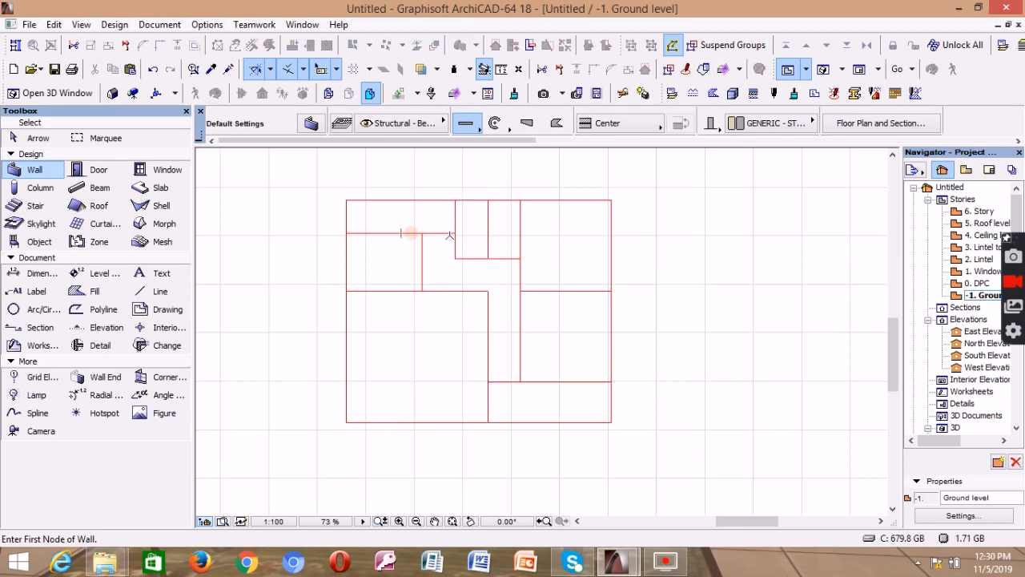
{"action": "left_click", "coordinate": [410, 233]}
{"action": "scroll", "coordinate": [400, 212], "scroll_direction": "up", "scroll_amount": 3}
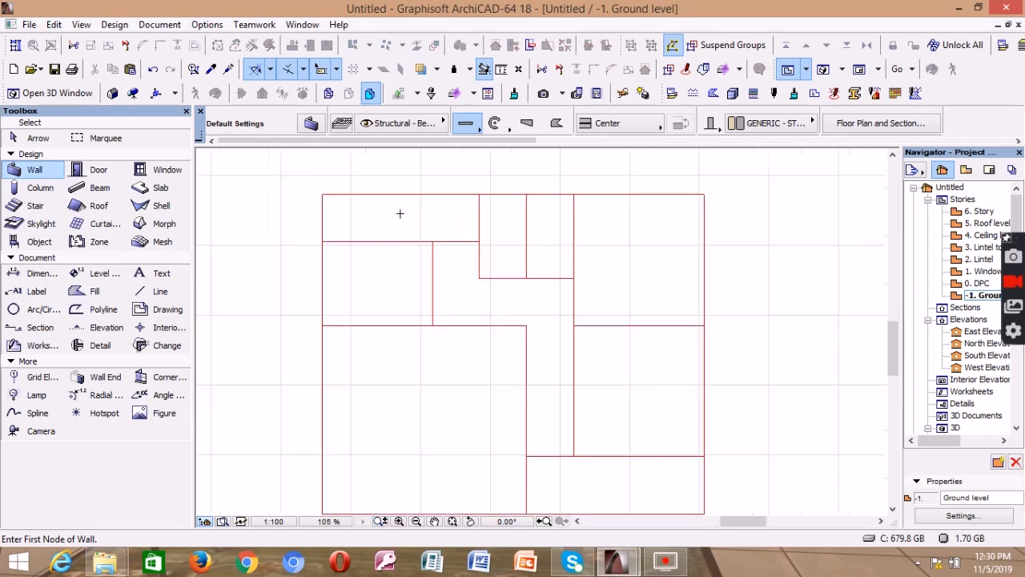
{"action": "scroll", "coordinate": [311, 189], "scroll_direction": "up", "scroll_amount": 1}
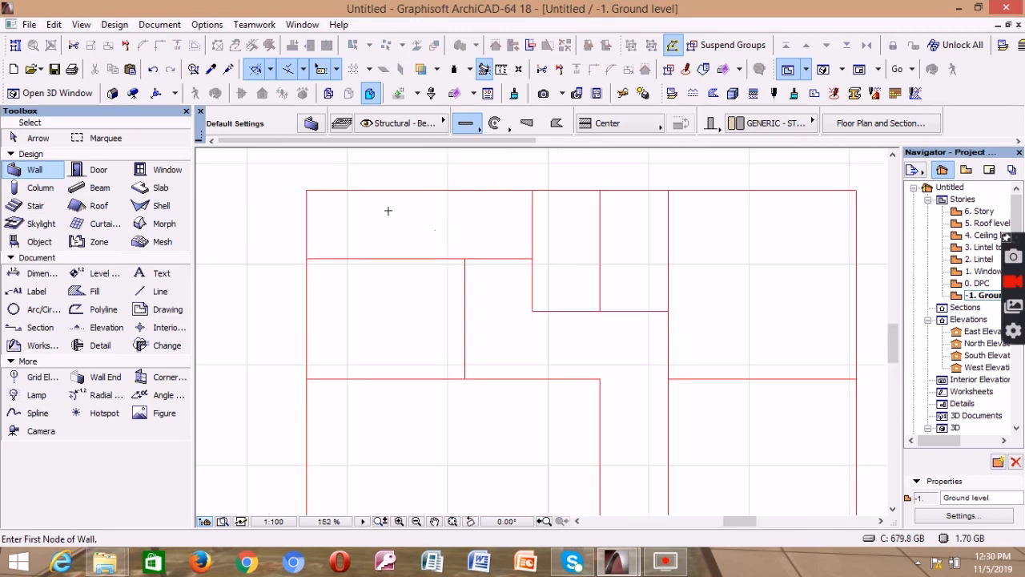
{"action": "scroll", "coordinate": [552, 389], "scroll_direction": "down", "scroll_amount": 2}
{"action": "scroll", "coordinate": [529, 404], "scroll_direction": "down", "scroll_amount": 1}
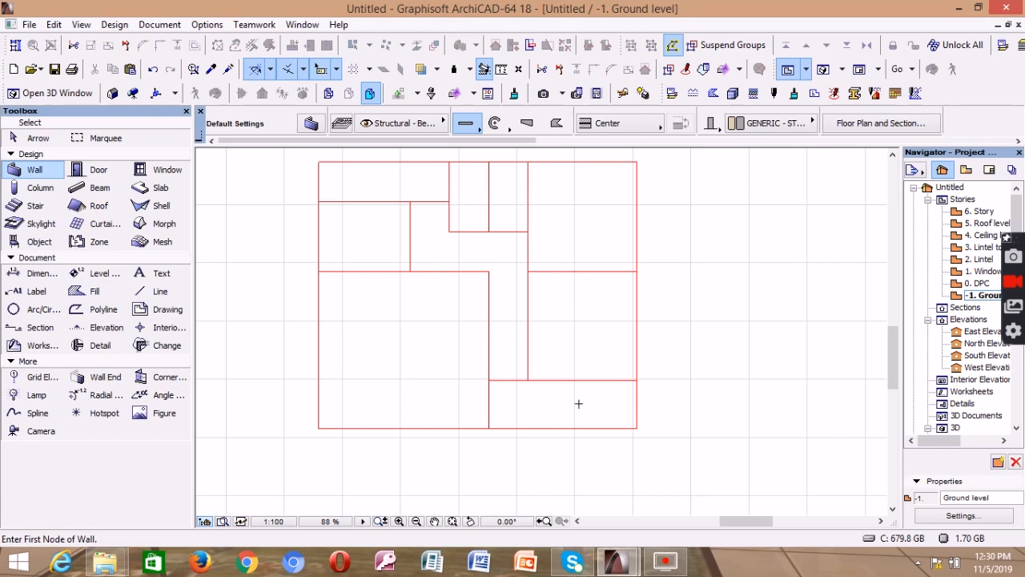
{"action": "scroll", "coordinate": [422, 211], "scroll_direction": "up", "scroll_amount": 3}
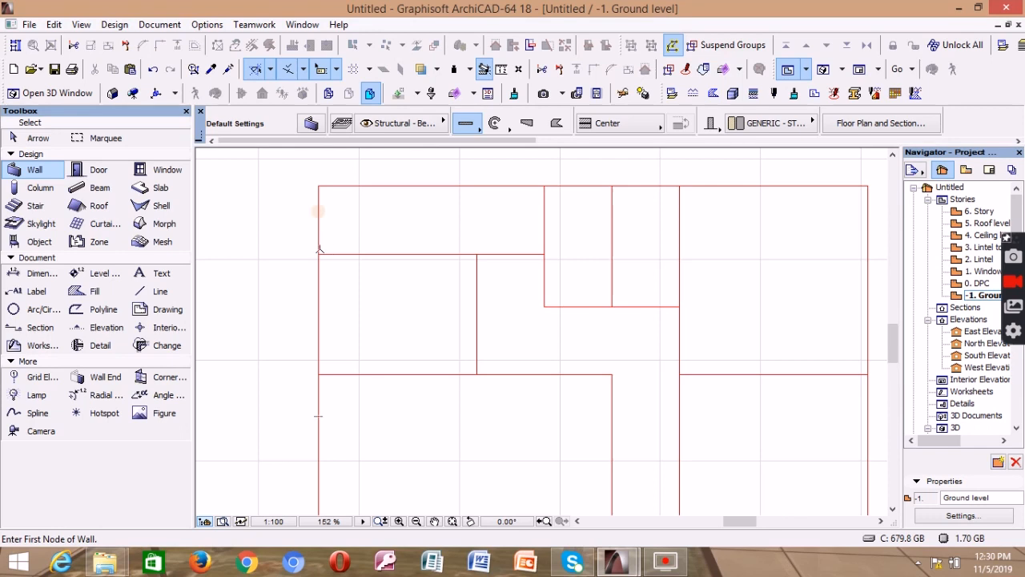
{"action": "left_click", "coordinate": [318, 211]}
{"action": "scroll", "coordinate": [421, 192], "scroll_direction": "down", "scroll_amount": 2}
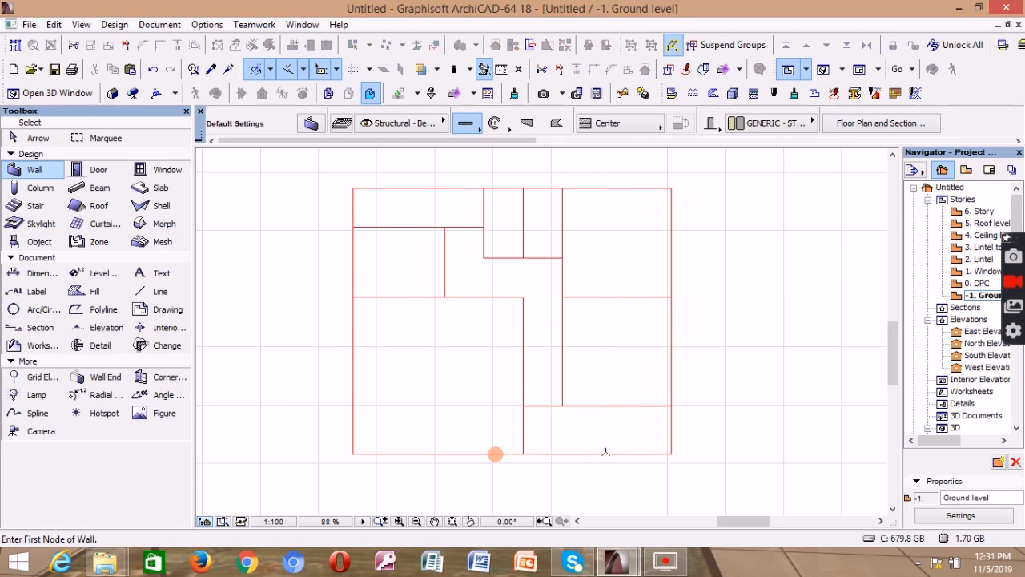
{"action": "scroll", "coordinate": [430, 337], "scroll_direction": "up", "scroll_amount": 1}
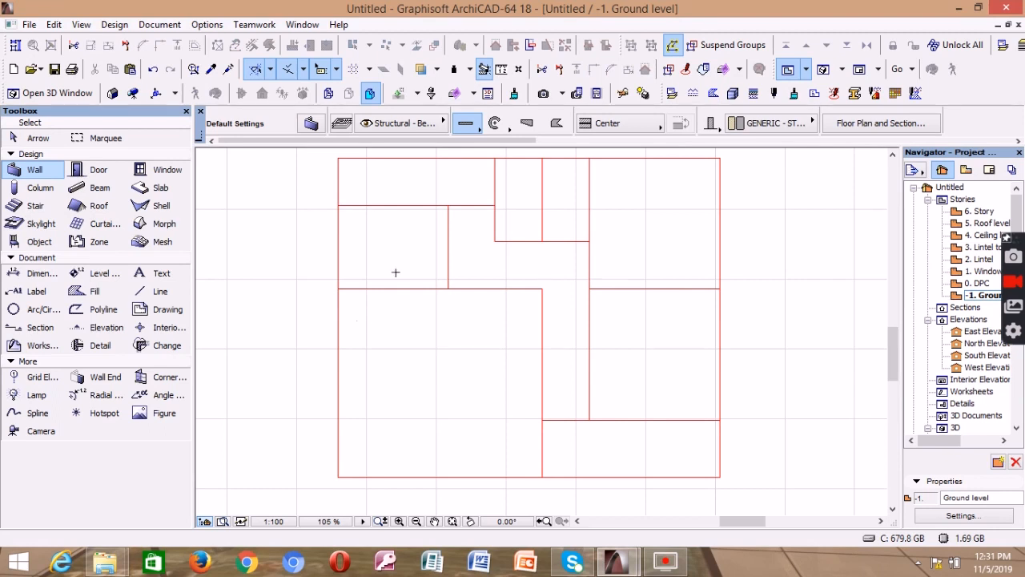
{"action": "scroll", "coordinate": [416, 178], "scroll_direction": "up", "scroll_amount": 2}
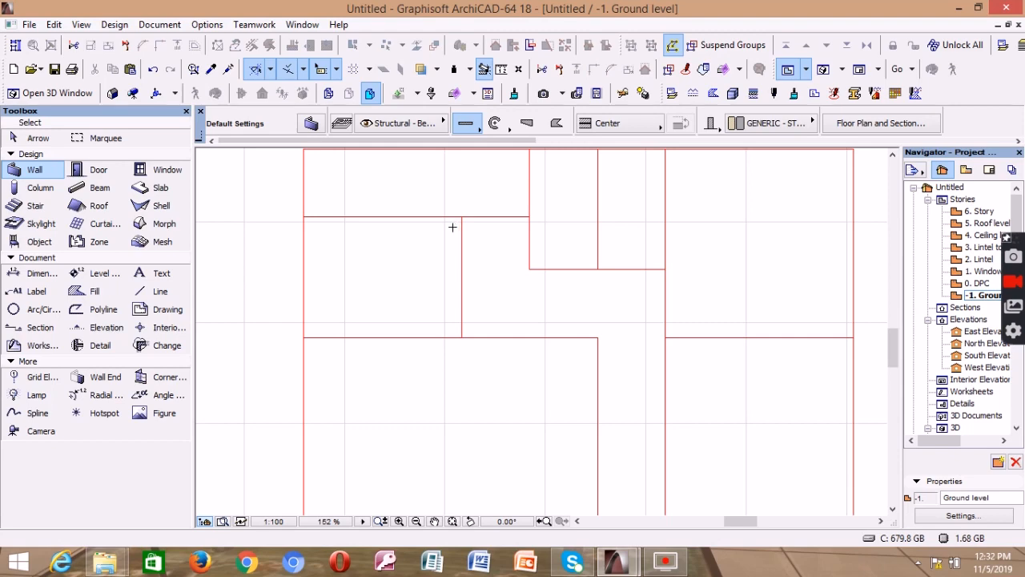
- Review the default wall's height, surface overrides, reference line options and cut surface settings
{"action": "left_click", "coordinate": [311, 124]}
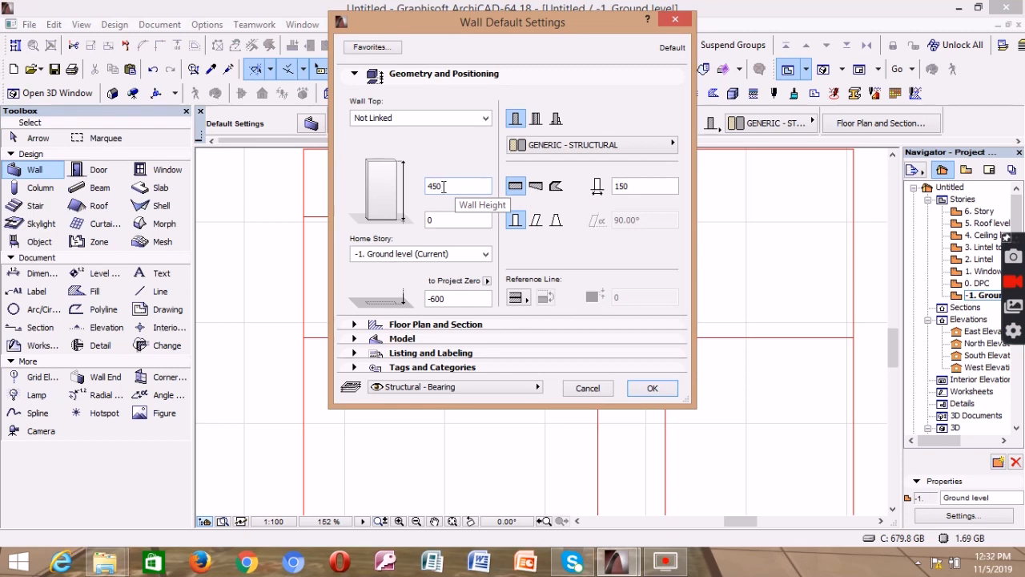
{"action": "left_click", "coordinate": [355, 339]}
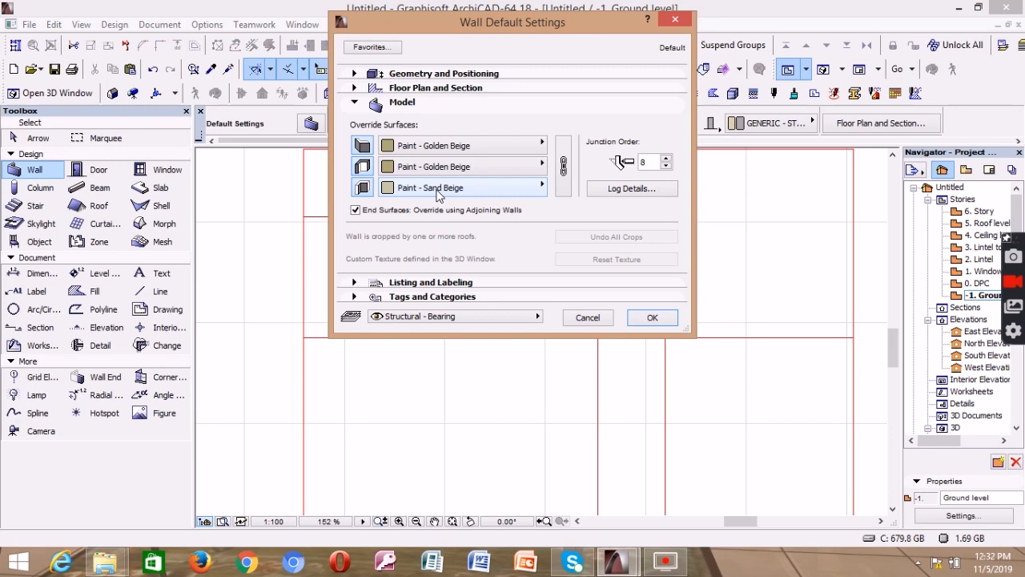
{"action": "left_click", "coordinate": [355, 89]}
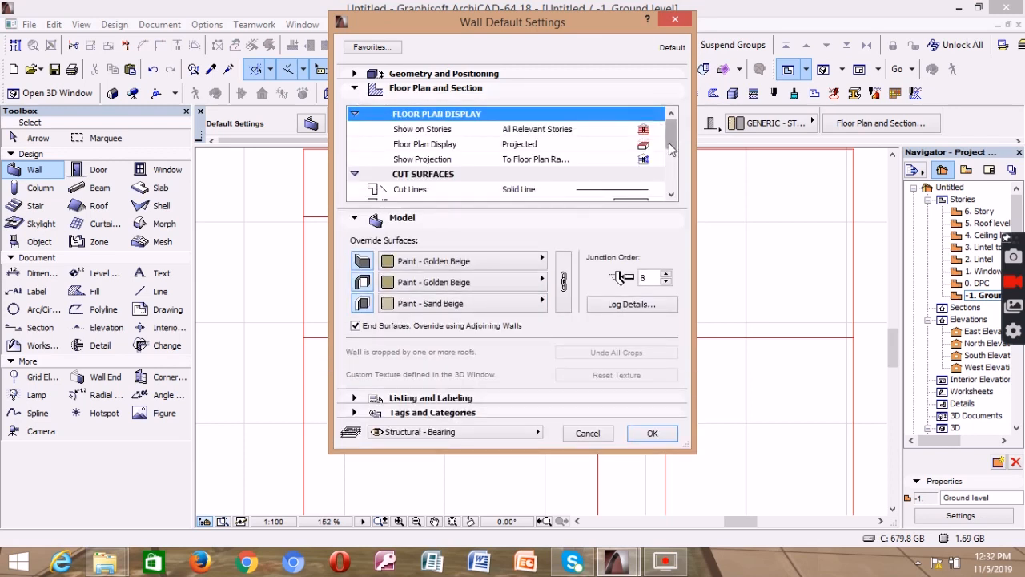
{"action": "left_click", "coordinate": [355, 73]}
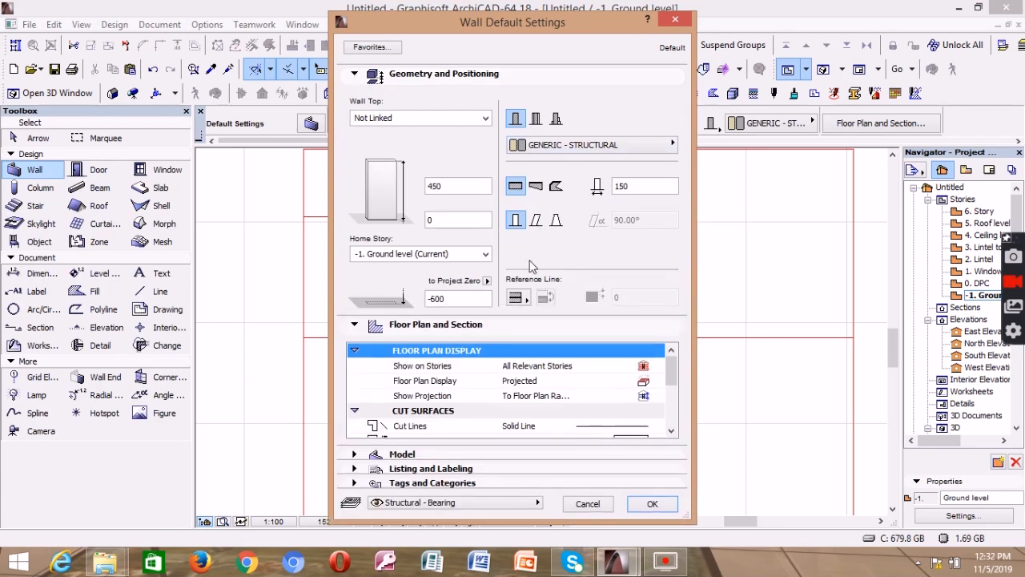
{"action": "left_click", "coordinate": [520, 300]}
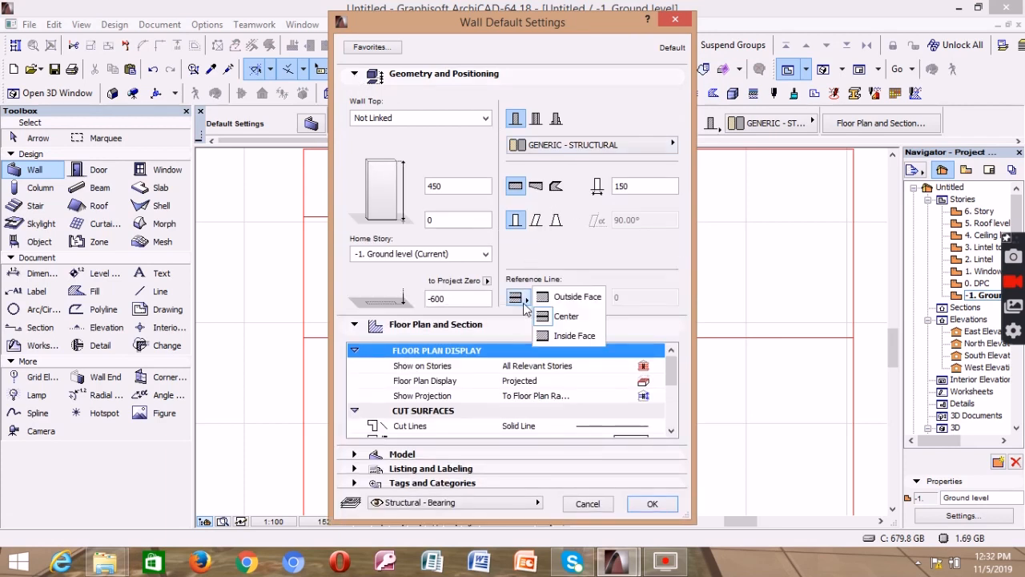
{"action": "left_click", "coordinate": [524, 301]}
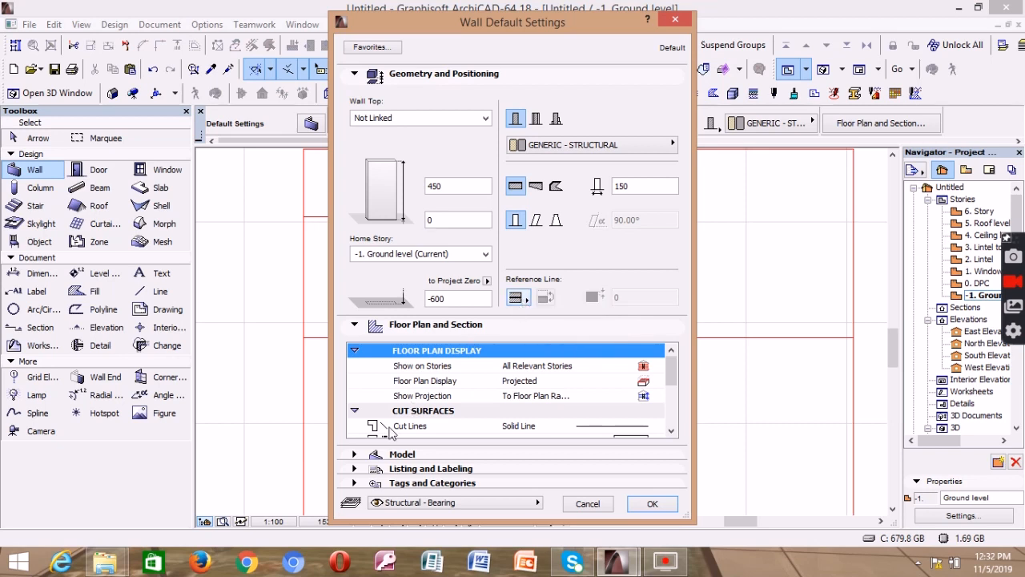
{"action": "left_click_drag", "start_coordinate": [673, 375], "coordinate": [674, 403]}
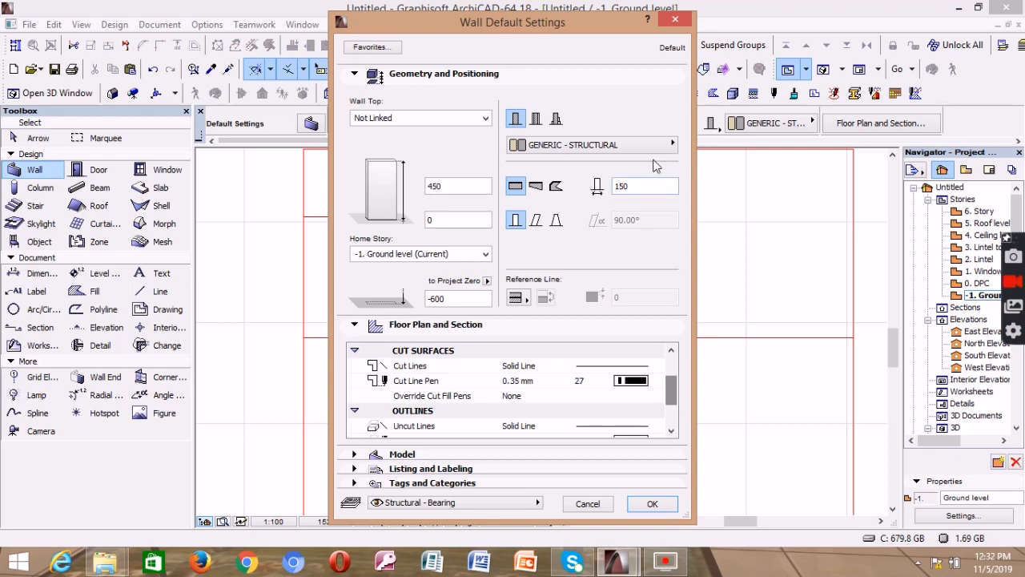
- Set the default wall's building material to My block filler and accept the wall settings
{"action": "left_click", "coordinate": [573, 145]}
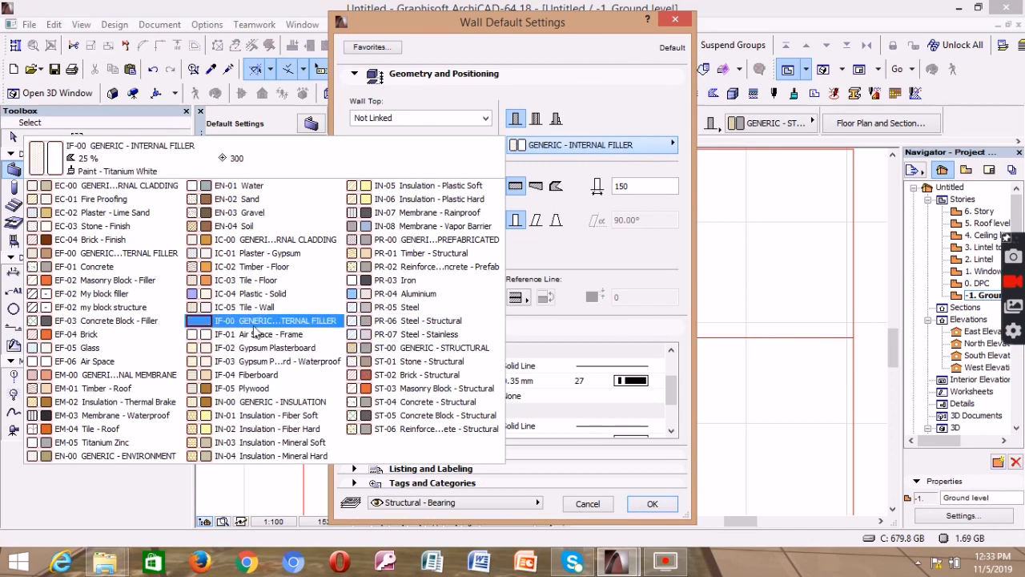
{"action": "left_click", "coordinate": [94, 296]}
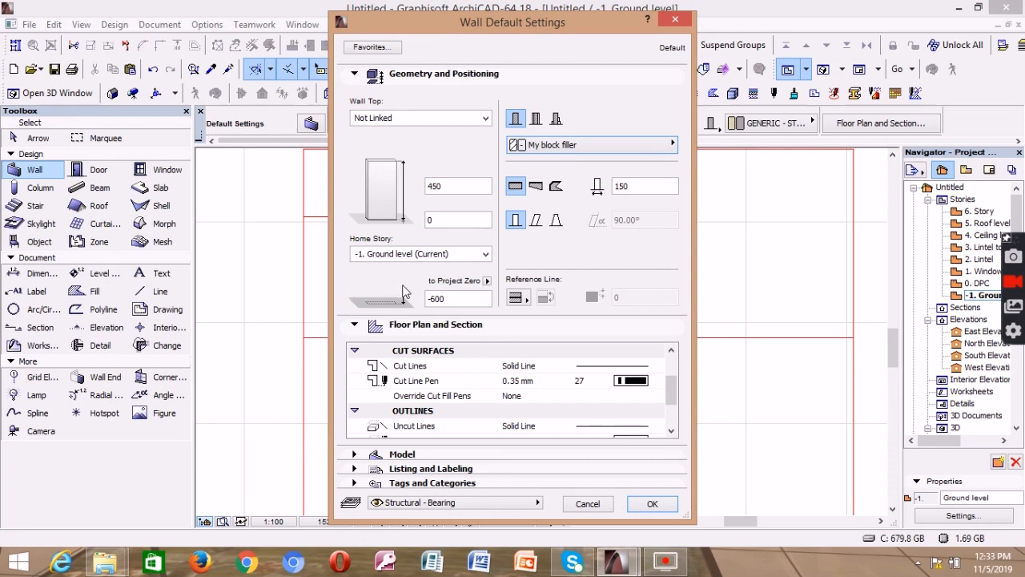
{"action": "left_click", "coordinate": [651, 504]}
{"action": "scroll", "coordinate": [468, 282], "scroll_direction": "down", "scroll_amount": 3}
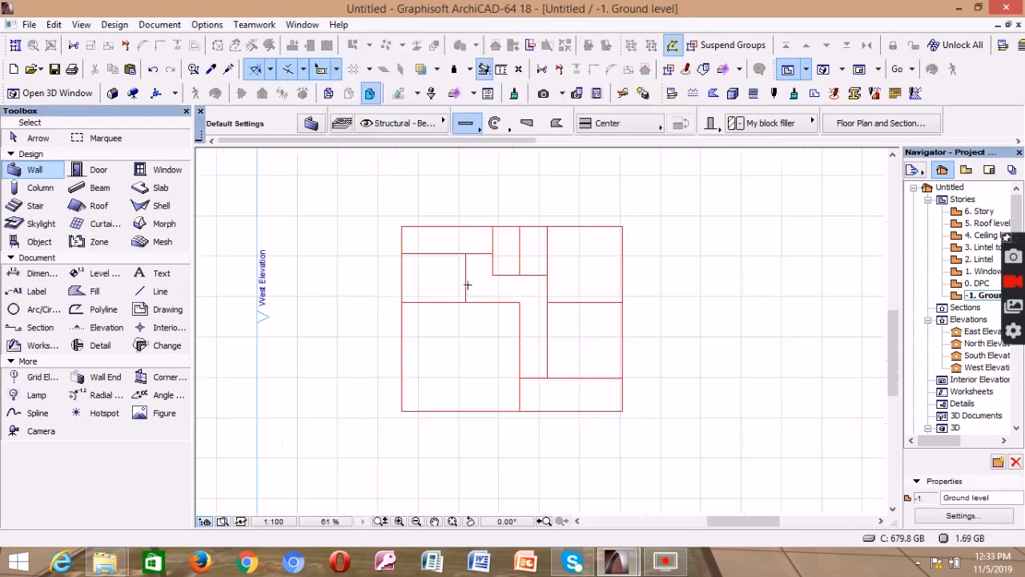
{"action": "scroll", "coordinate": [409, 268], "scroll_direction": "up", "scroll_amount": 3}
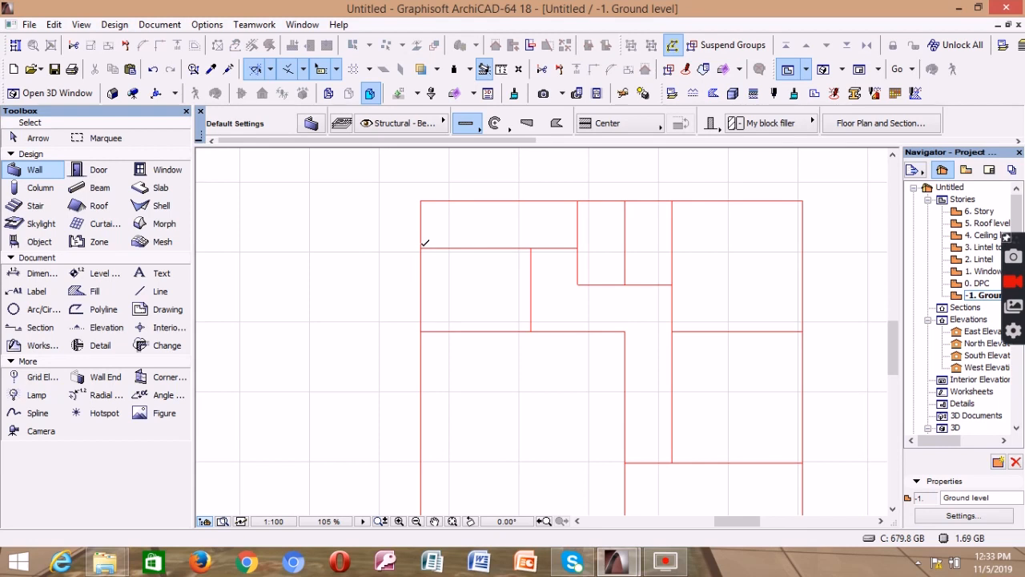
{"action": "scroll", "coordinate": [426, 244], "scroll_direction": "down", "scroll_amount": 3}
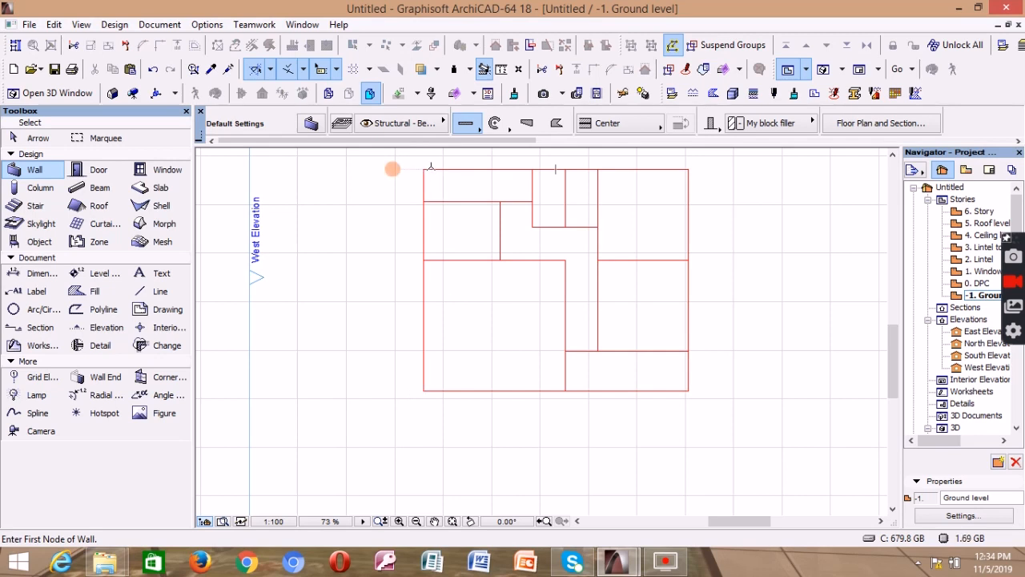
{"action": "scroll", "coordinate": [424, 162], "scroll_direction": "down", "scroll_amount": 3}
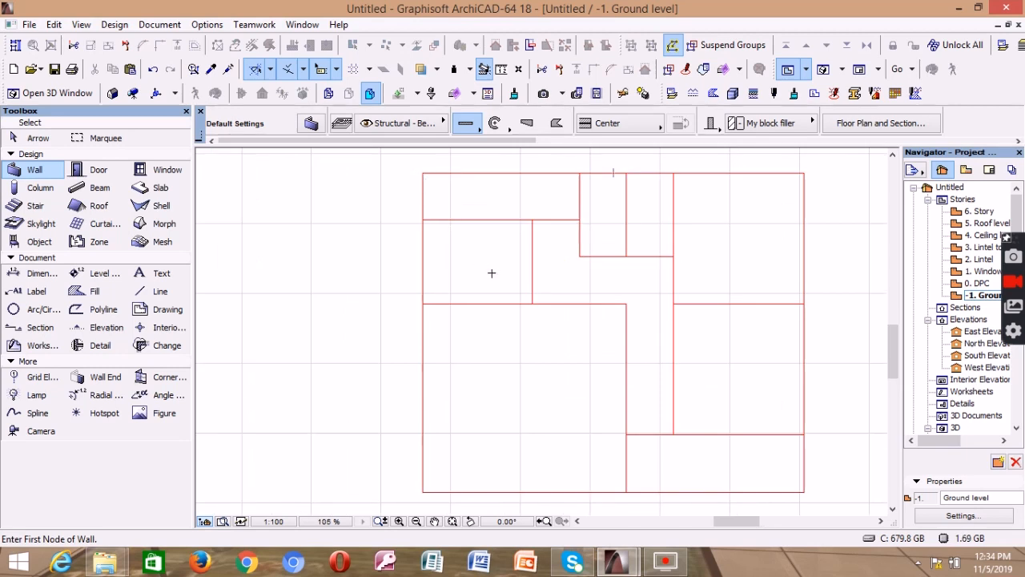
{"action": "scroll", "coordinate": [445, 221], "scroll_direction": "up", "scroll_amount": 3}
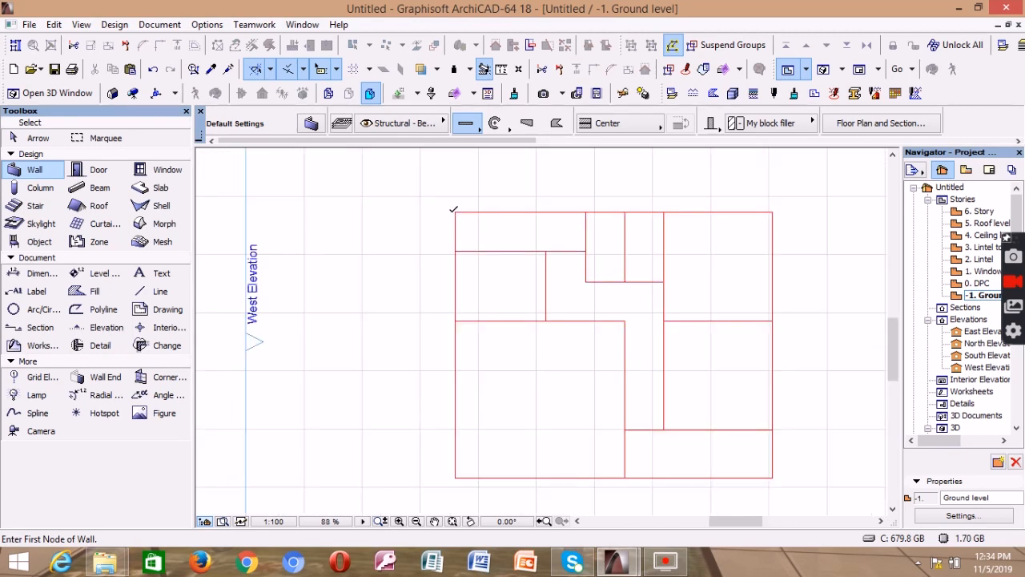
{"action": "scroll", "coordinate": [455, 216], "scroll_direction": "down", "scroll_amount": 3}
{"action": "scroll", "coordinate": [464, 272], "scroll_direction": "up", "scroll_amount": 2}
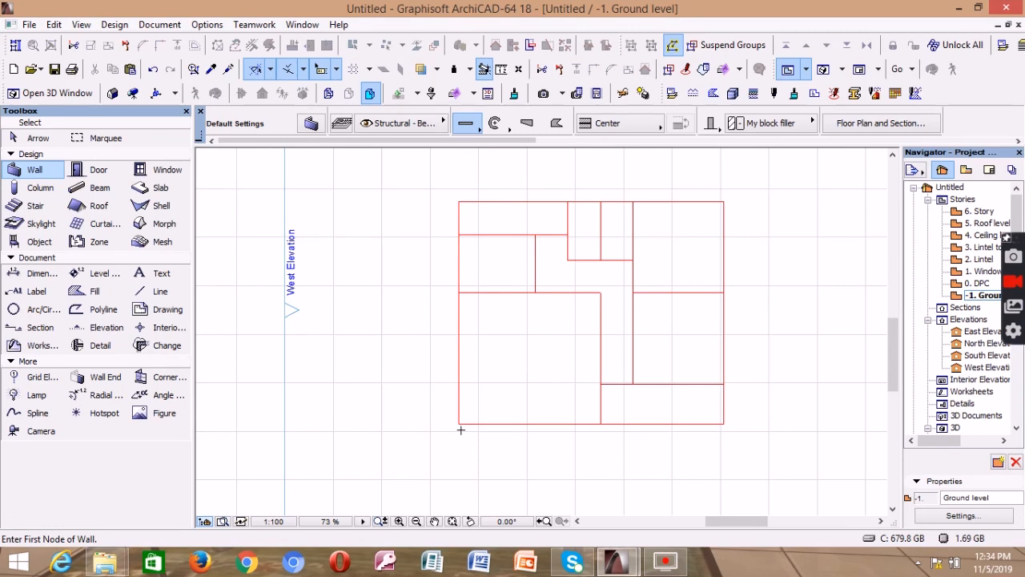
- Draw a single vertical line in the empty area between the house plan and the East Elevation marker
{"action": "scroll", "coordinate": [433, 371], "scroll_direction": "down", "scroll_amount": 3}
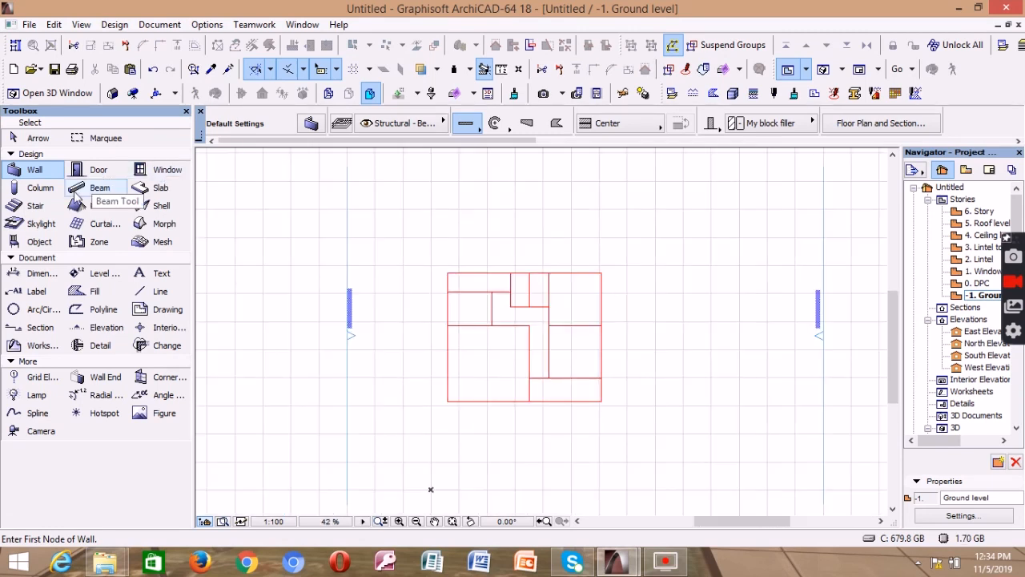
{"action": "left_click", "coordinate": [149, 292]}
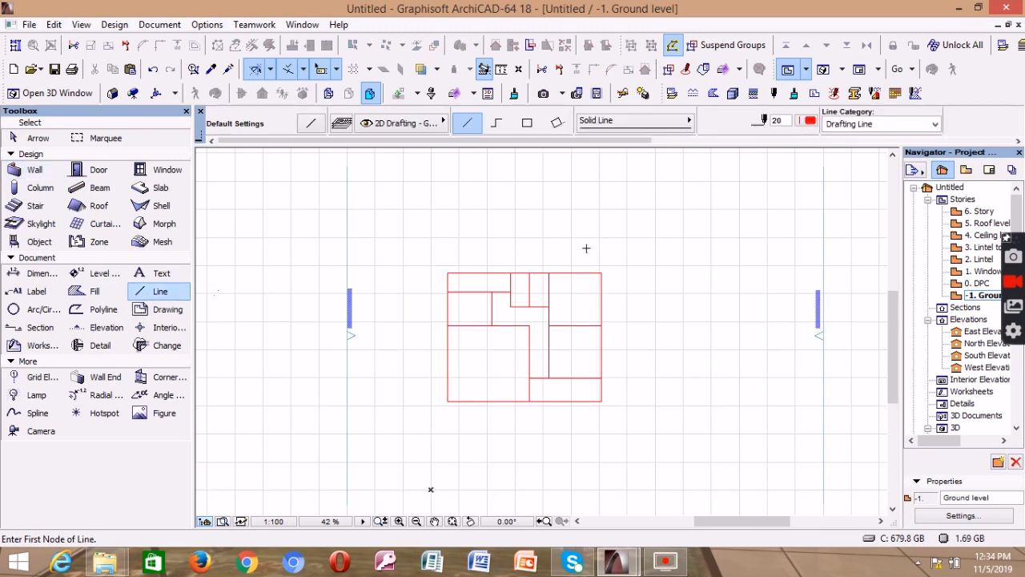
{"action": "scroll", "coordinate": [703, 284], "scroll_direction": "up", "scroll_amount": 1}
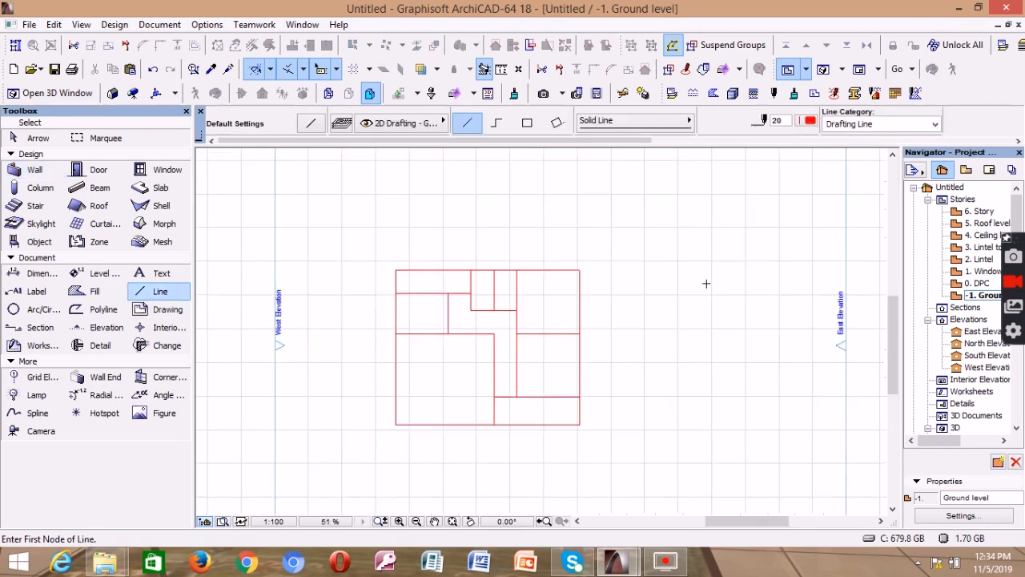
{"action": "left_click", "coordinate": [675, 179]}
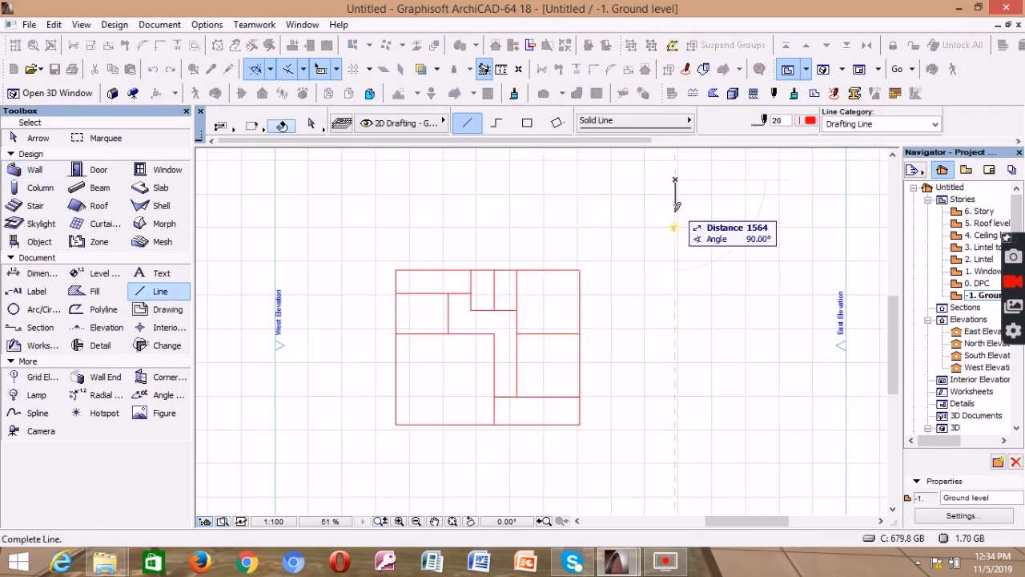
{"action": "left_click", "coordinate": [676, 364]}
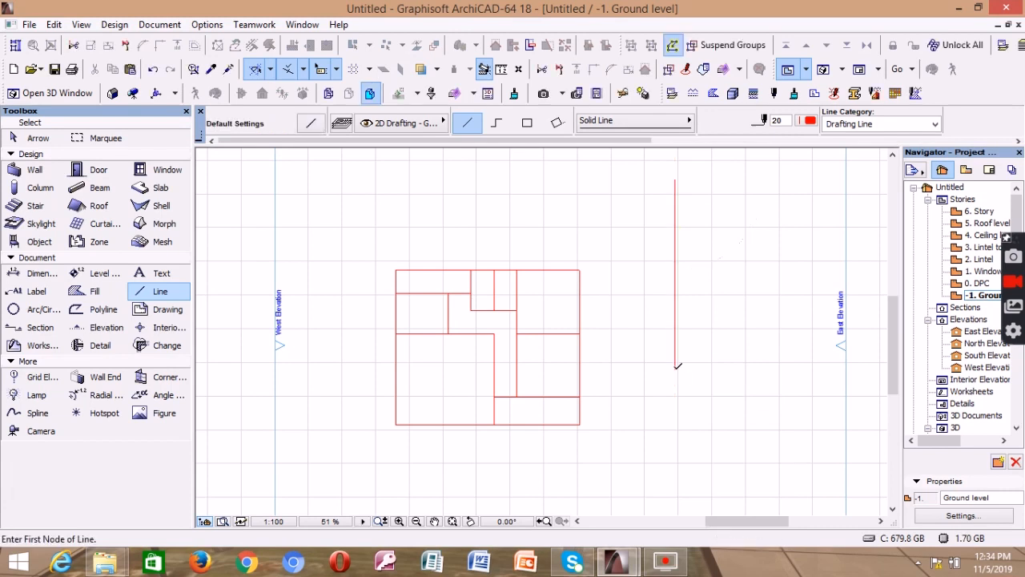
{"action": "left_click", "coordinate": [662, 255]}
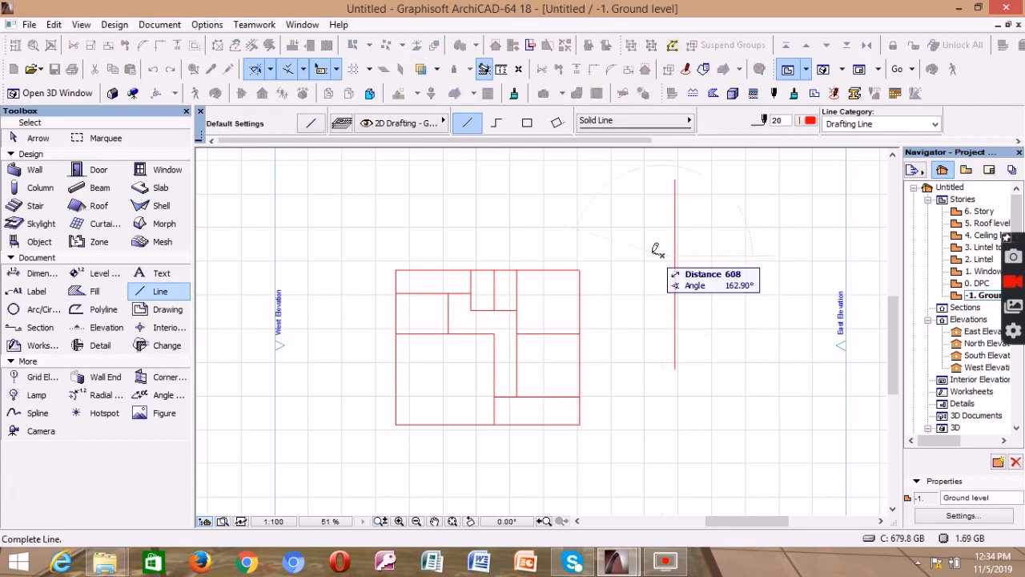
{"action": "key", "text": "Escape"}
- Label the separate vertical line with the text "right" on its west side and "left" on its east side
{"action": "scroll", "coordinate": [642, 269], "scroll_direction": "up", "scroll_amount": 4}
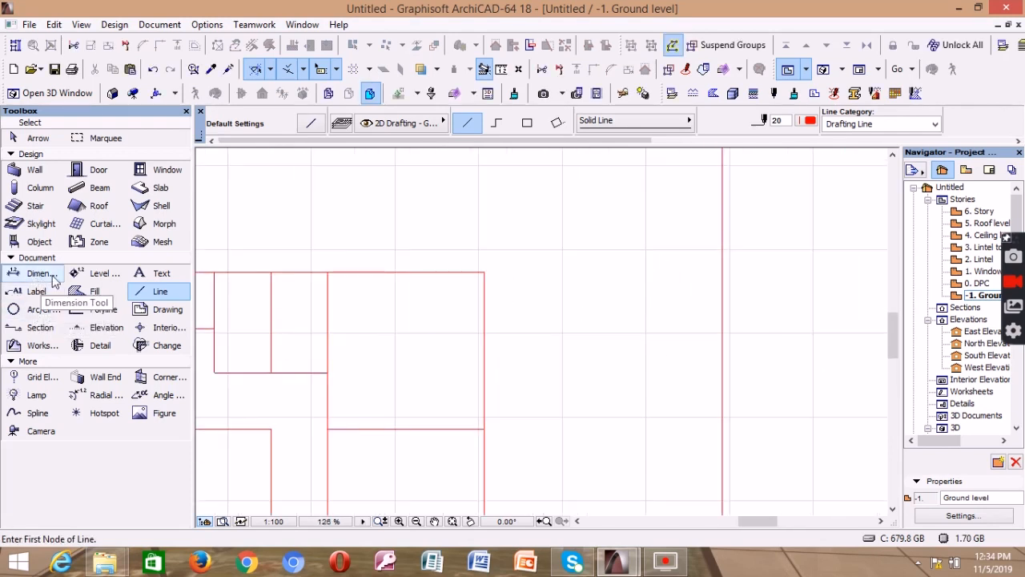
{"action": "left_click", "coordinate": [137, 274]}
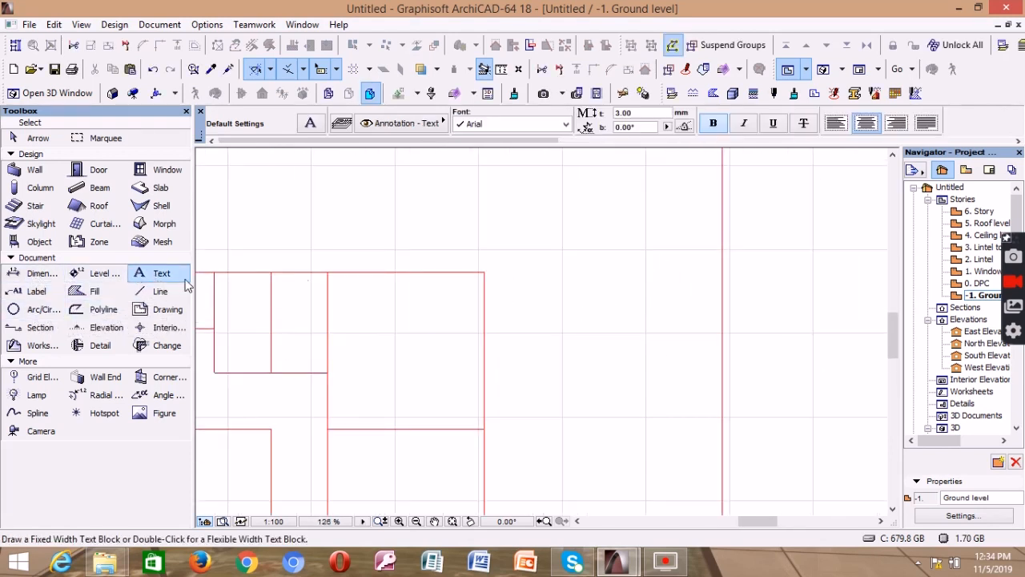
{"action": "scroll", "coordinate": [480, 280], "scroll_direction": "down", "scroll_amount": 4}
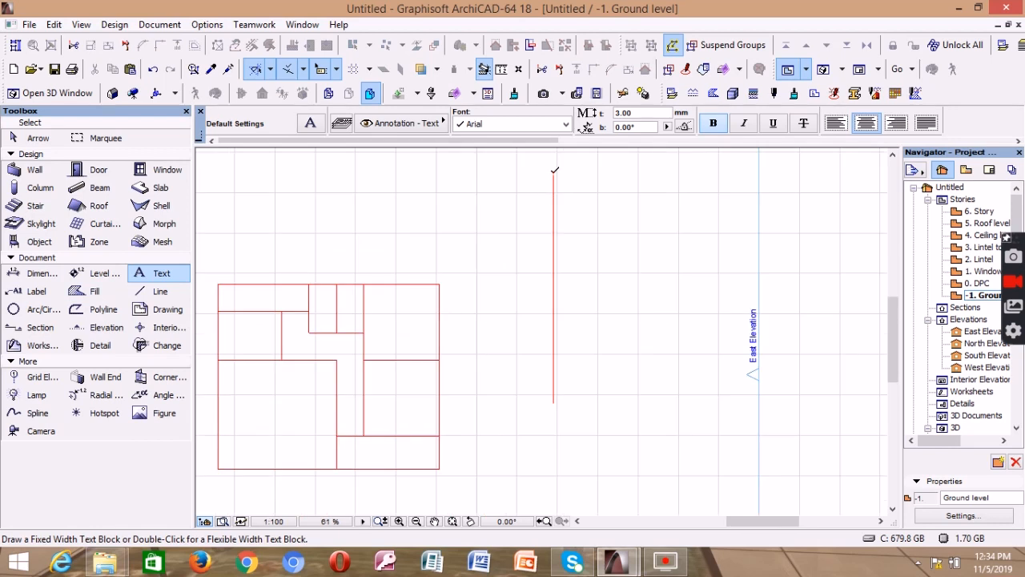
{"action": "left_click", "coordinate": [503, 290]}
{"action": "left_click", "coordinate": [504, 289]}
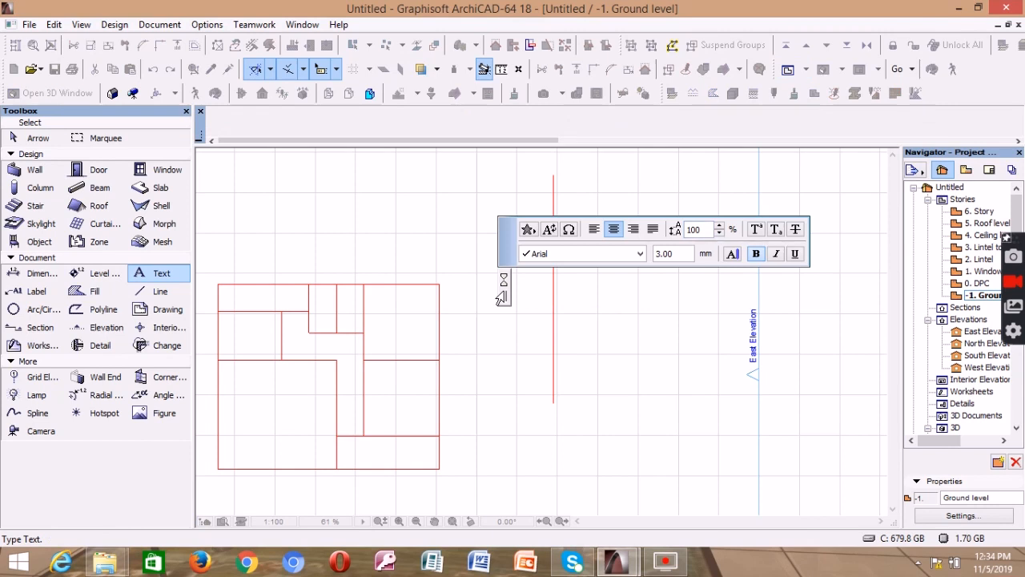
{"action": "type", "text": "right"}
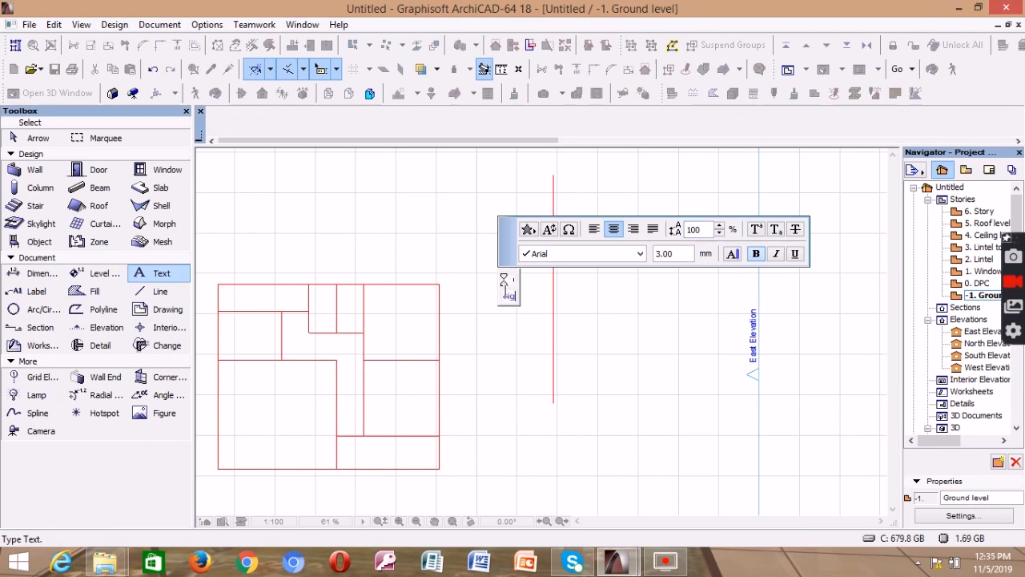
{"action": "left_click", "coordinate": [507, 333]}
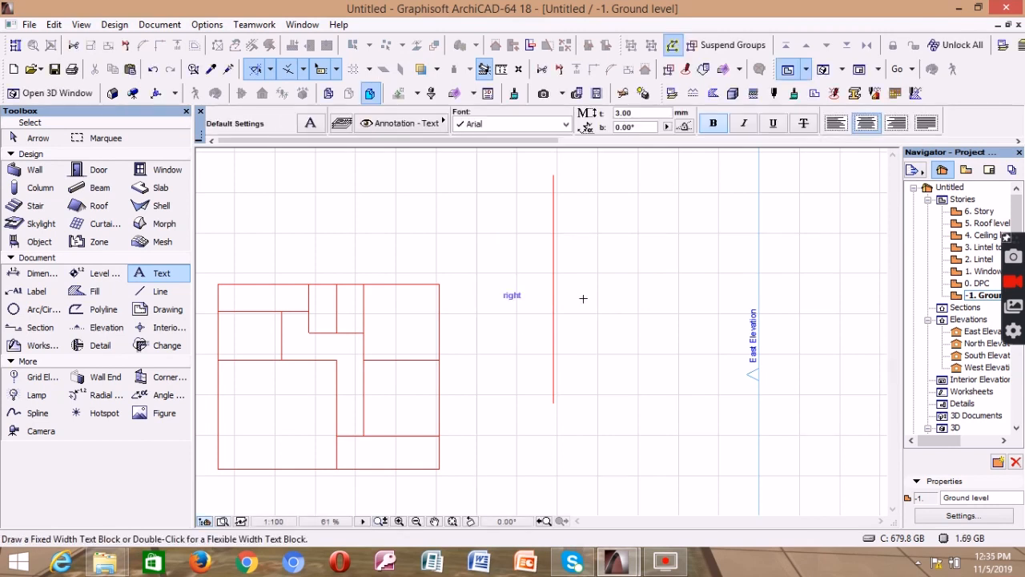
{"action": "double_click", "coordinate": [580, 296]}
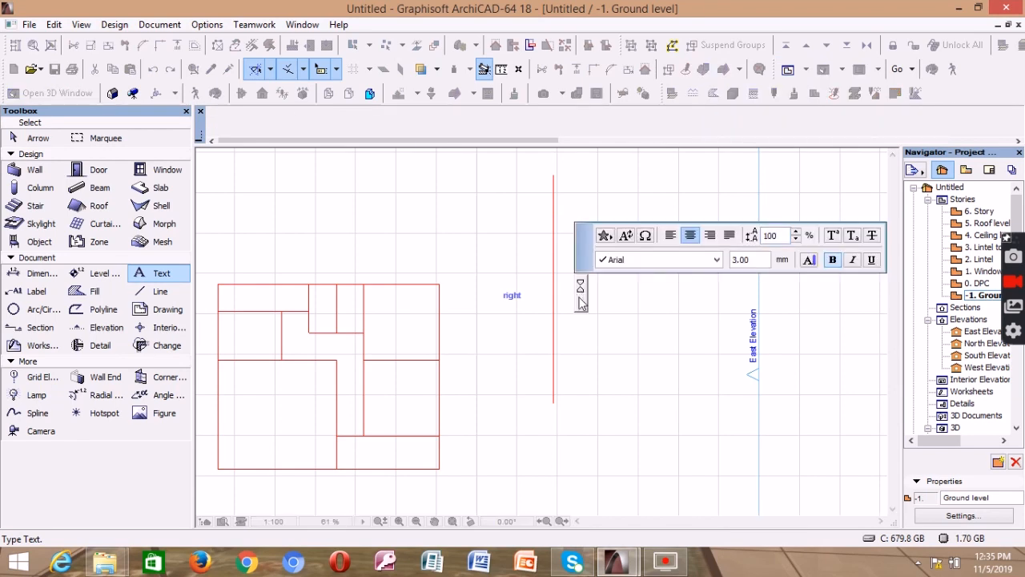
{"action": "type", "text": "left"}
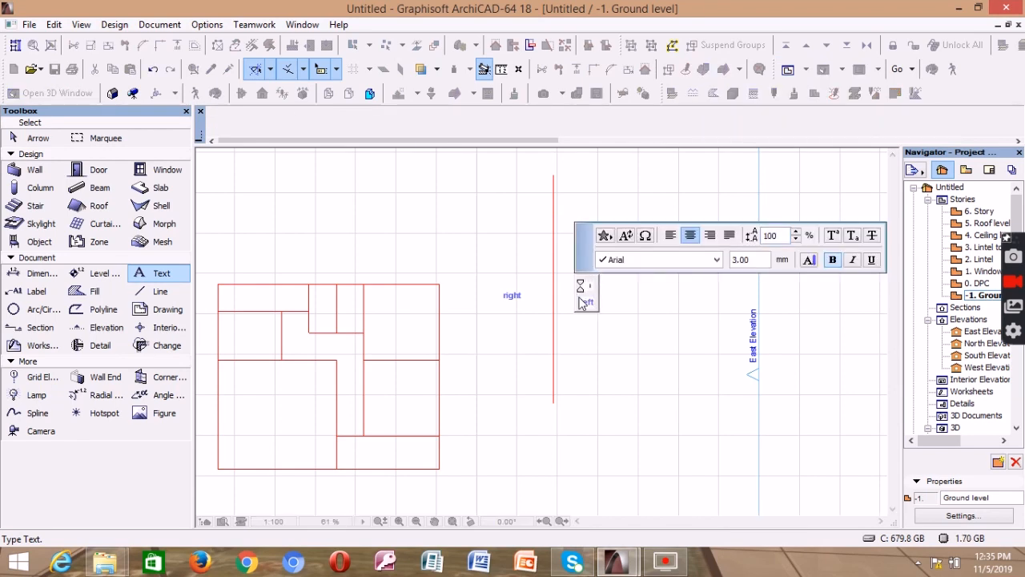
{"action": "left_click", "coordinate": [613, 300]}
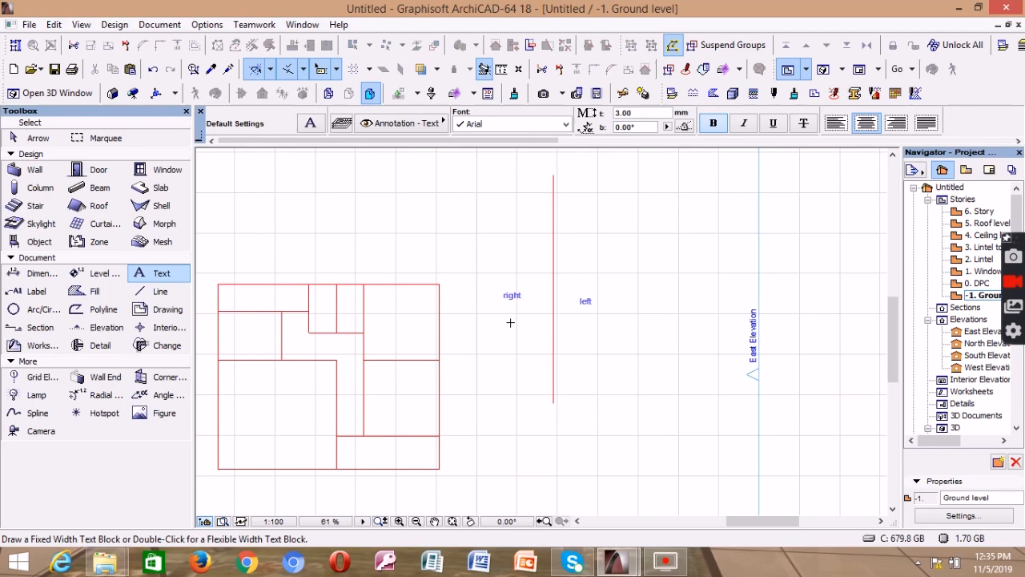
- Draw a centre-referenced My block filler wall down the west boundary line, from the uppermost partition junction to the southwest corner
{"action": "scroll", "coordinate": [512, 308], "scroll_direction": "down", "scroll_amount": 3}
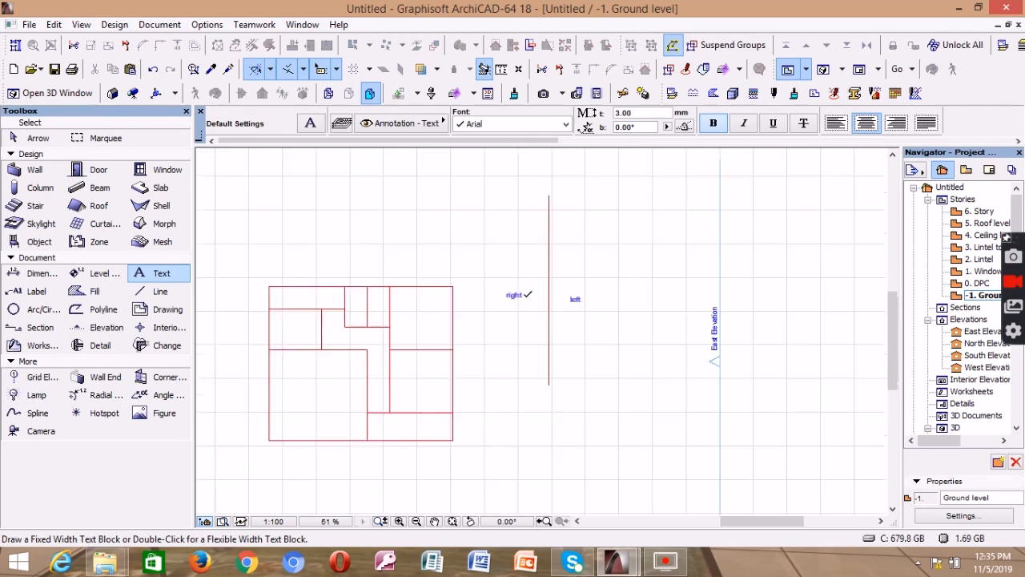
{"action": "scroll", "coordinate": [432, 300], "scroll_direction": "up", "scroll_amount": 3}
{"action": "scroll", "coordinate": [376, 290], "scroll_direction": "down", "scroll_amount": 2}
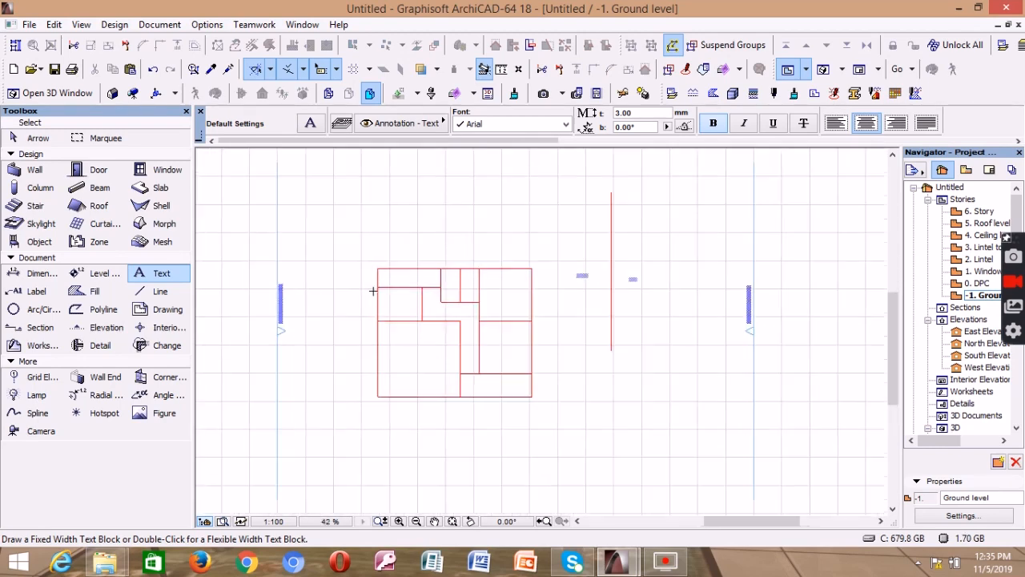
{"action": "scroll", "coordinate": [373, 332], "scroll_direction": "up", "scroll_amount": 3}
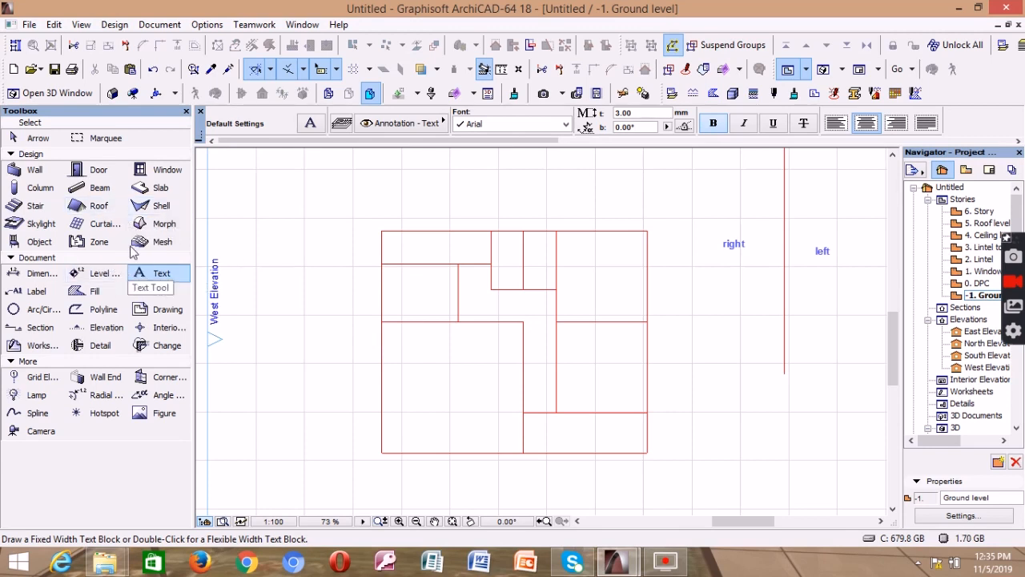
{"action": "left_click", "coordinate": [32, 170]}
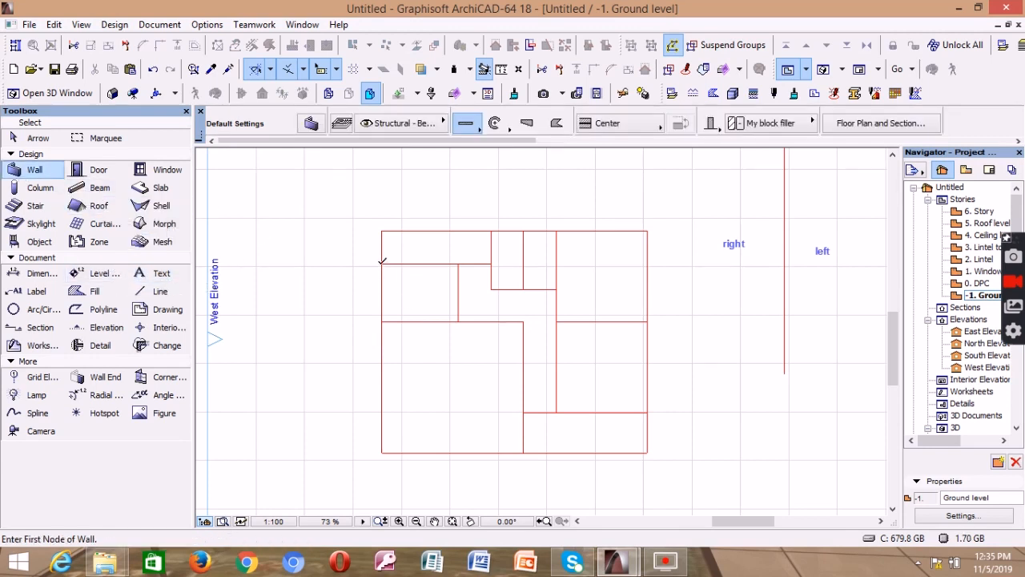
{"action": "scroll", "coordinate": [381, 261], "scroll_direction": "up", "scroll_amount": 3}
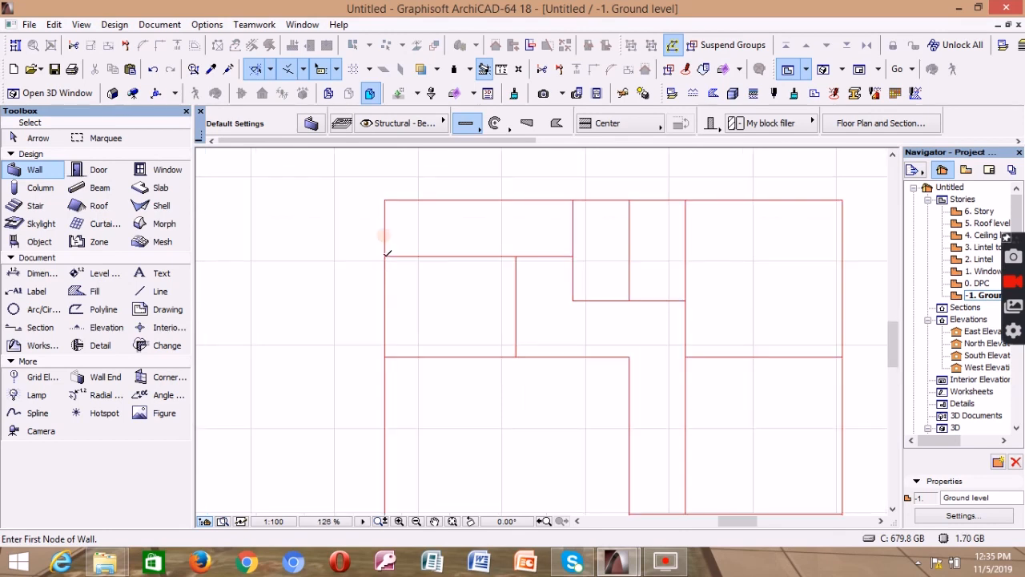
{"action": "left_click", "coordinate": [387, 254]}
{"action": "scroll", "coordinate": [376, 292], "scroll_direction": "down", "scroll_amount": 3}
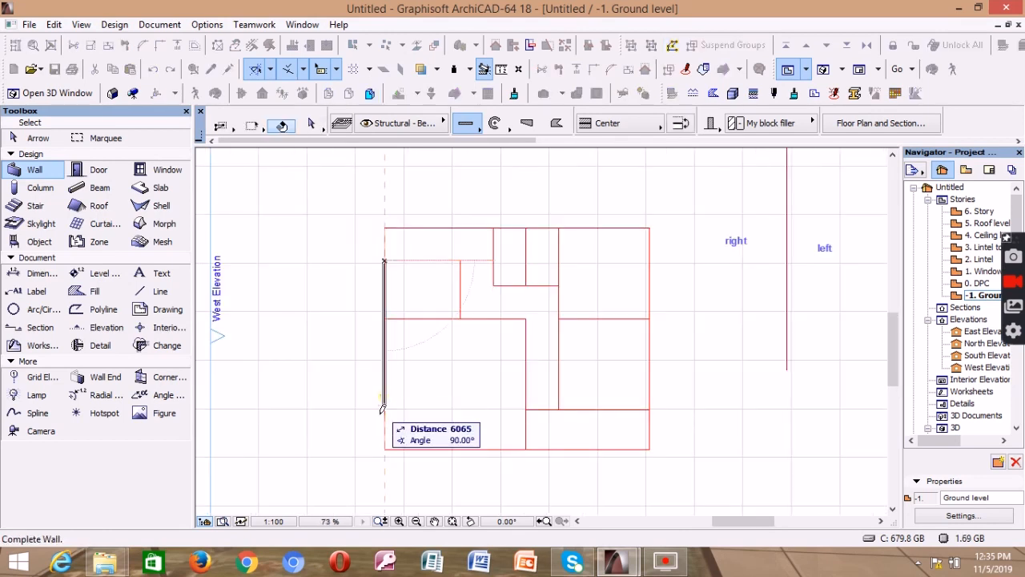
{"action": "left_click", "coordinate": [385, 447]}
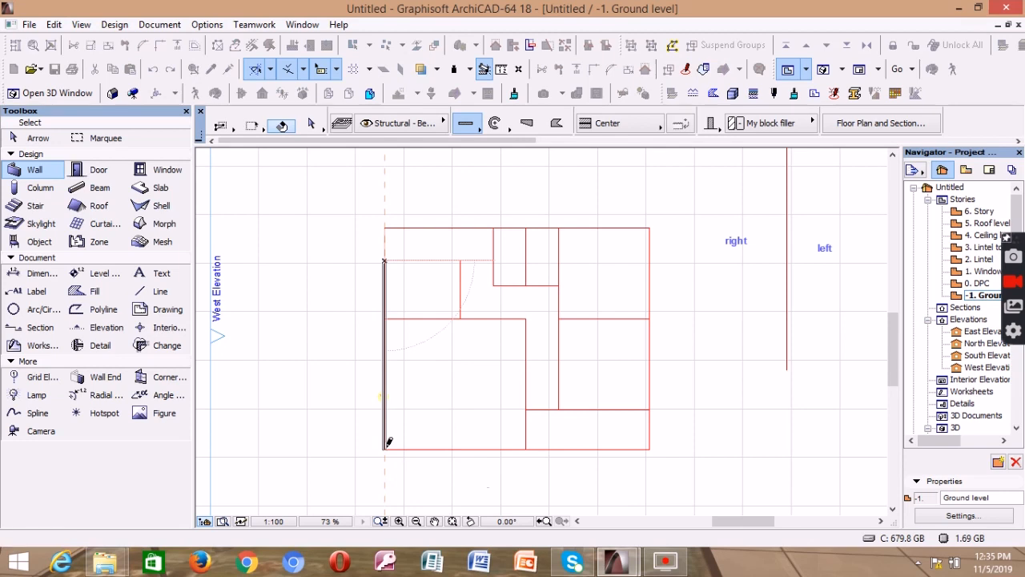
- Draw walls from the southwest corner along the south boundary to the first partition, and north up that partition to the next junction
{"action": "scroll", "coordinate": [388, 444], "scroll_direction": "up", "scroll_amount": 4}
{"action": "left_click", "coordinate": [377, 433]}
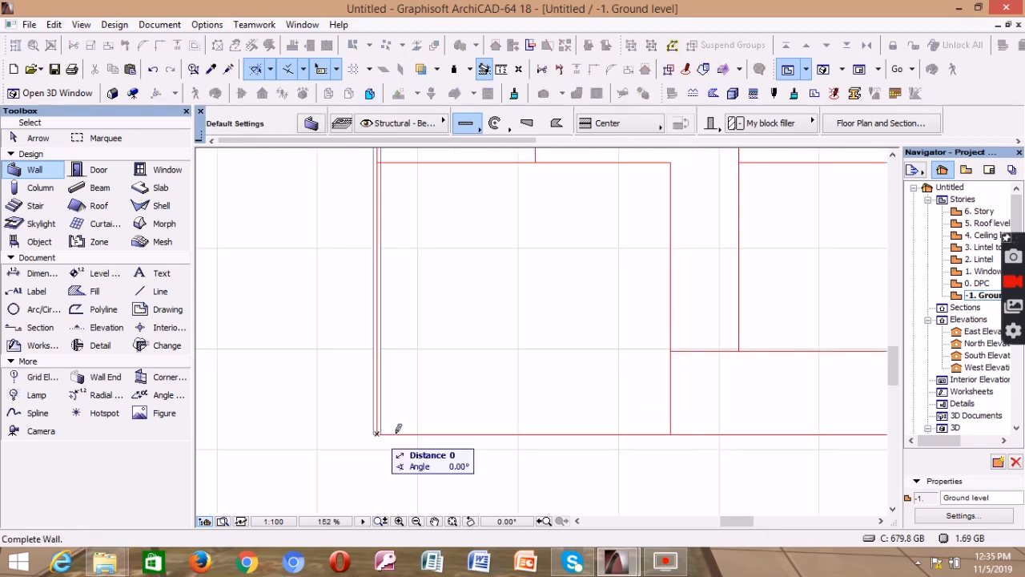
{"action": "left_click", "coordinate": [672, 432]}
{"action": "left_click", "coordinate": [671, 432]}
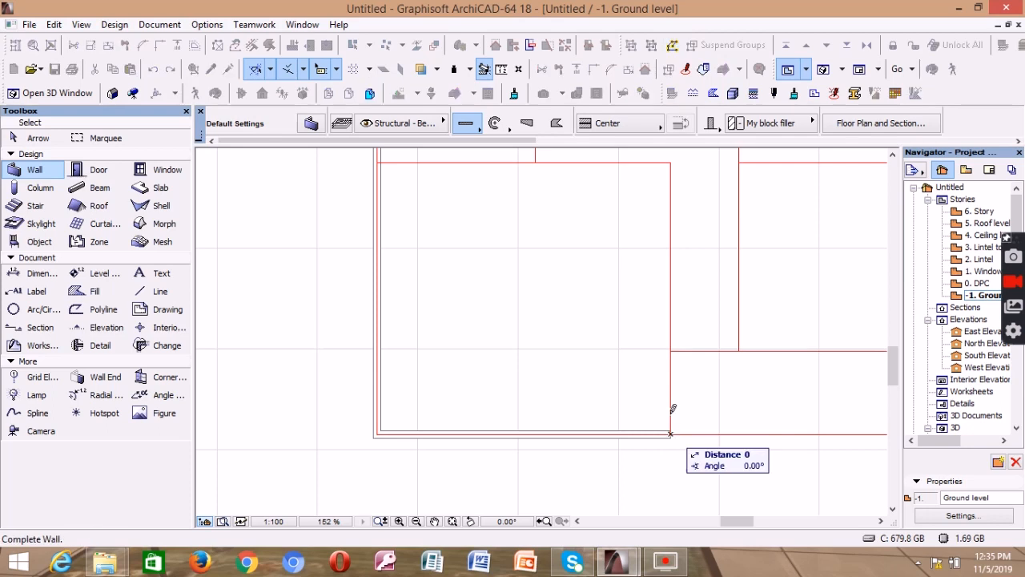
{"action": "double_click", "coordinate": [672, 346]}
- Select the three drawn walls and turn on the on-screen display of Walls & Beams Reference Lines
{"action": "scroll", "coordinate": [607, 369], "scroll_direction": "down", "scroll_amount": 3}
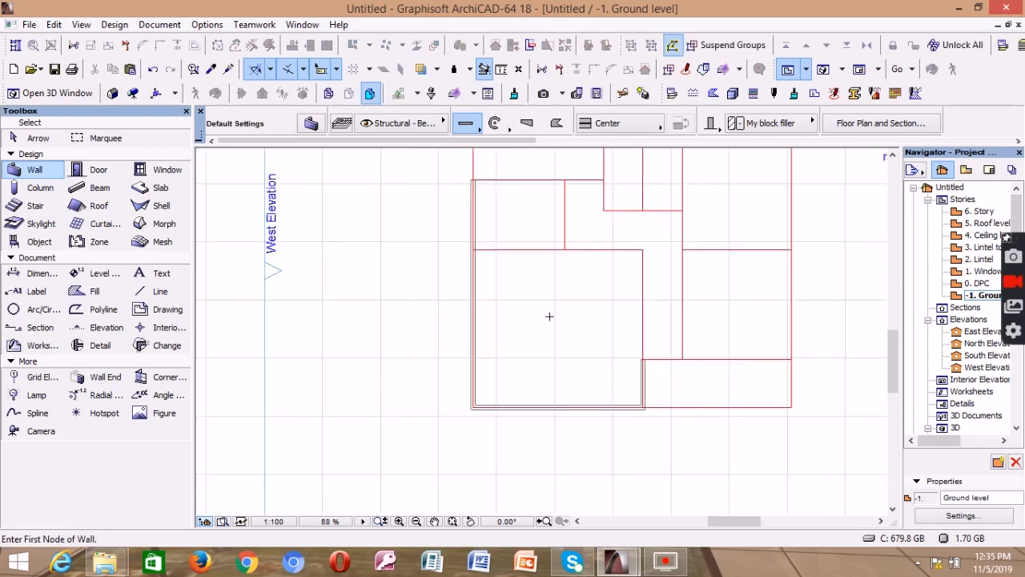
{"action": "left_click", "coordinate": [474, 327], "text": "shift"}
{"action": "left_click", "coordinate": [531, 408], "text": "shift"}
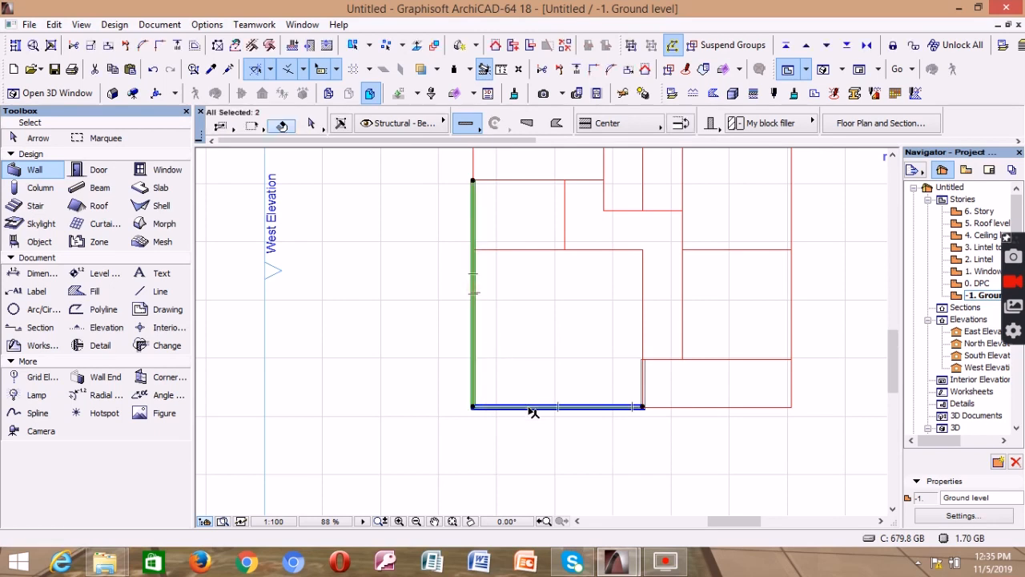
{"action": "left_click", "coordinate": [643, 389], "text": "shift"}
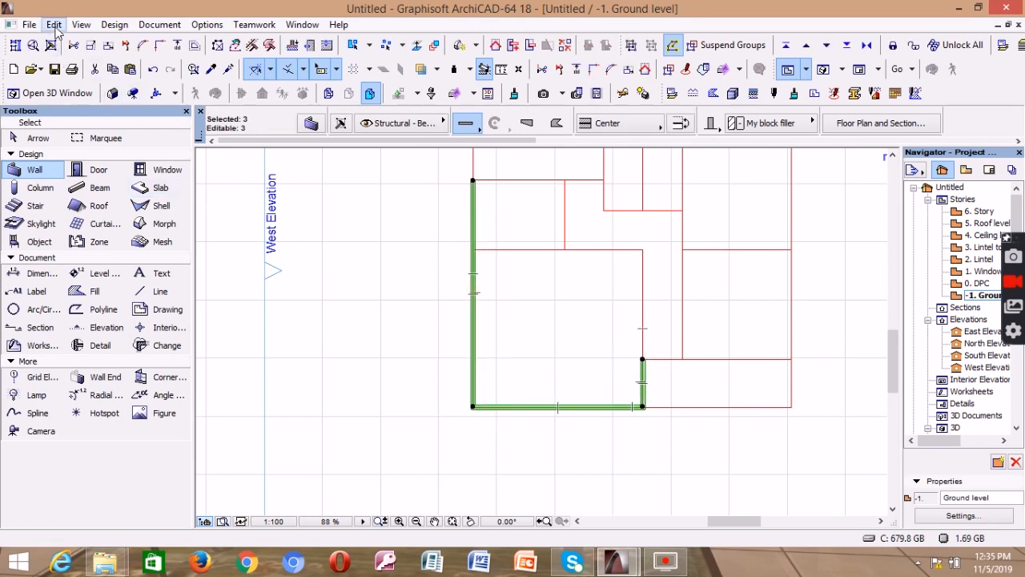
{"action": "left_click", "coordinate": [80, 25]}
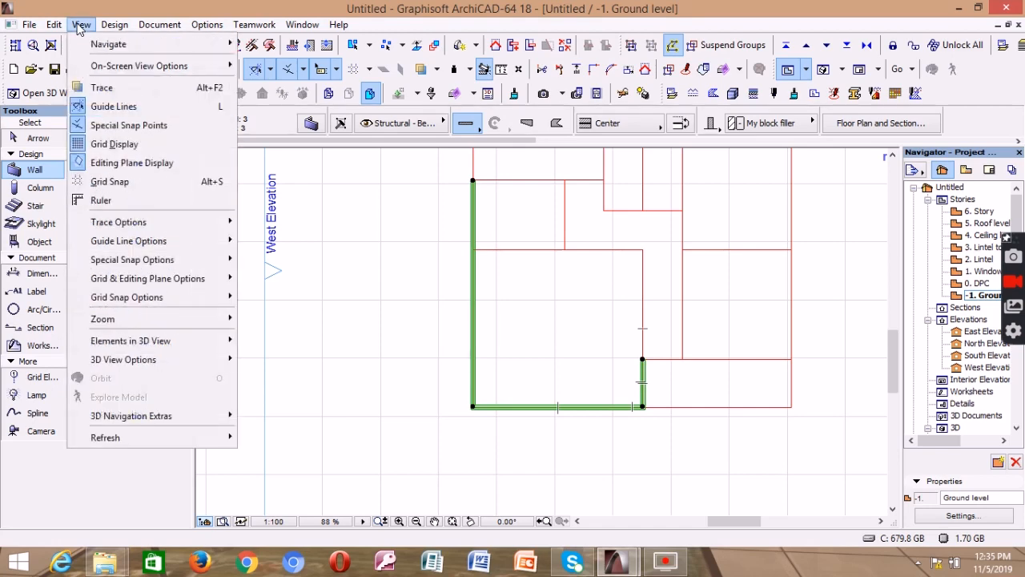
{"action": "mouse_move", "coordinate": [96, 71]}
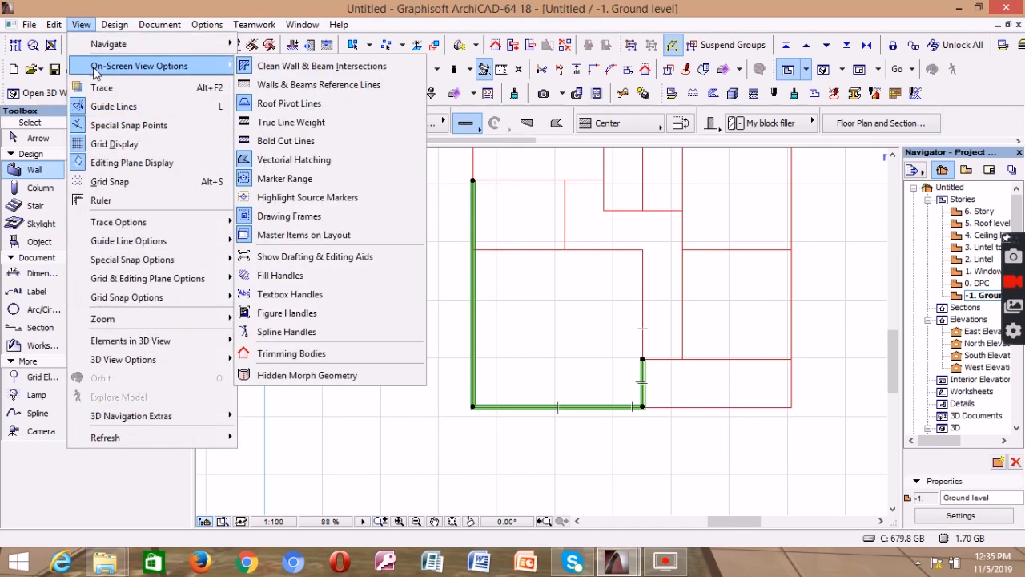
{"action": "left_click", "coordinate": [280, 85]}
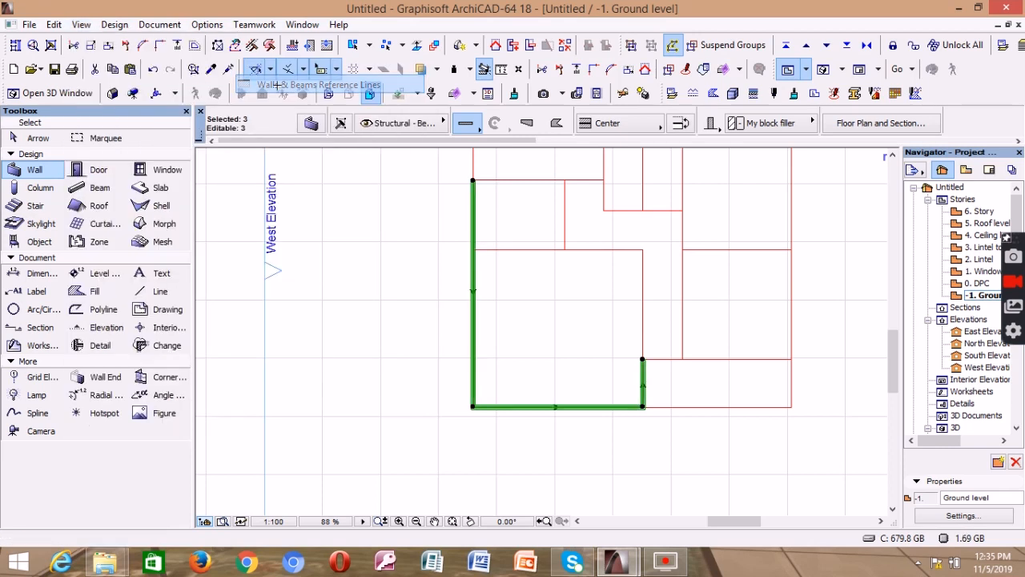
- Examine the reference line position and direction arrows on the three selected walls
{"action": "scroll", "coordinate": [480, 285], "scroll_direction": "up", "scroll_amount": 4}
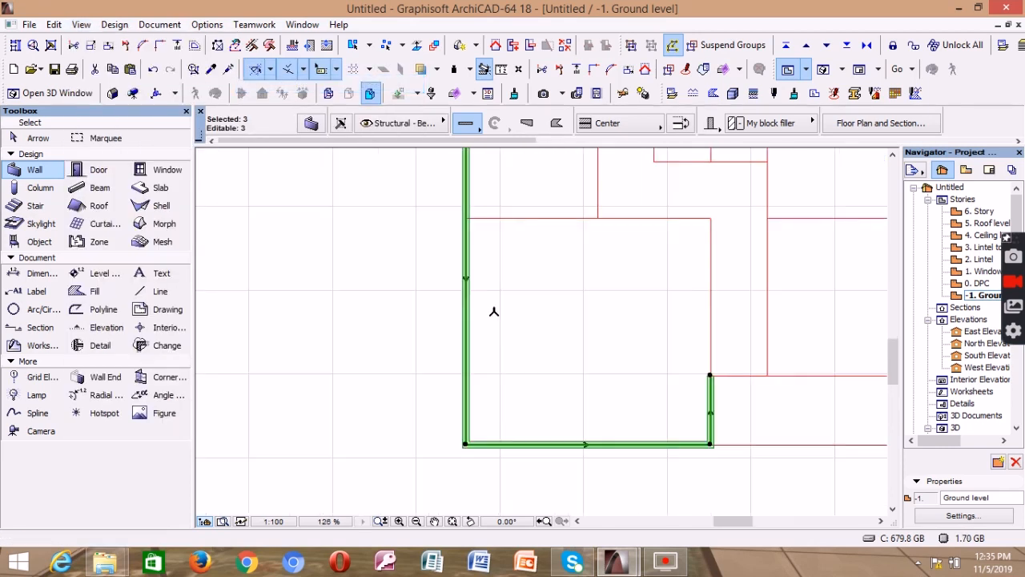
{"action": "scroll", "coordinate": [471, 304], "scroll_direction": "down", "scroll_amount": 3}
{"action": "scroll", "coordinate": [467, 281], "scroll_direction": "up", "scroll_amount": 3}
{"action": "left_click", "coordinate": [467, 246]}
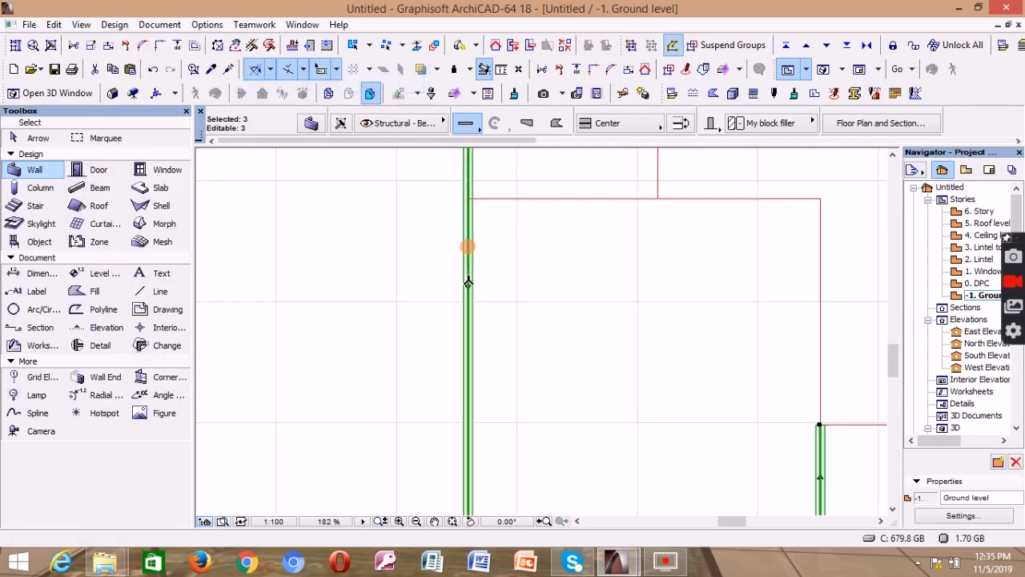
{"action": "scroll", "coordinate": [468, 285], "scroll_direction": "up", "scroll_amount": 3}
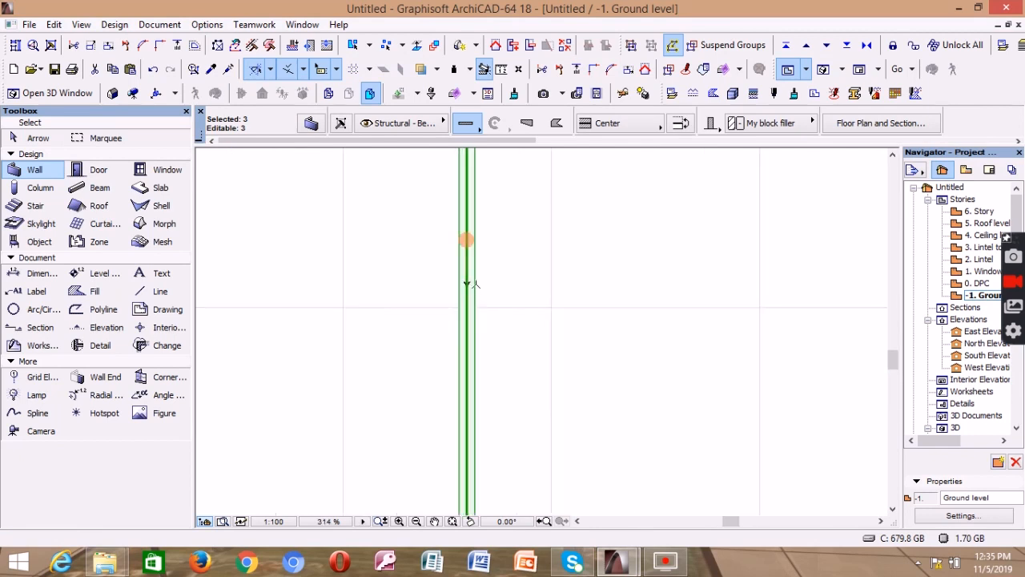
{"action": "left_click", "coordinate": [467, 284]}
{"action": "scroll", "coordinate": [451, 261], "scroll_direction": "down", "scroll_amount": 5}
{"action": "left_click", "coordinate": [454, 236]}
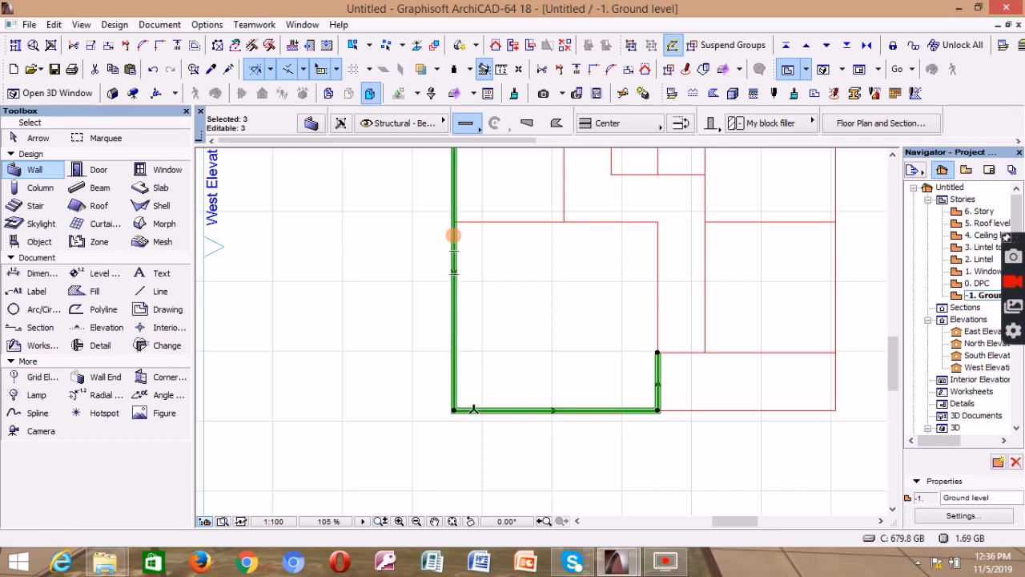
{"action": "scroll", "coordinate": [525, 431], "scroll_direction": "up", "scroll_amount": 3}
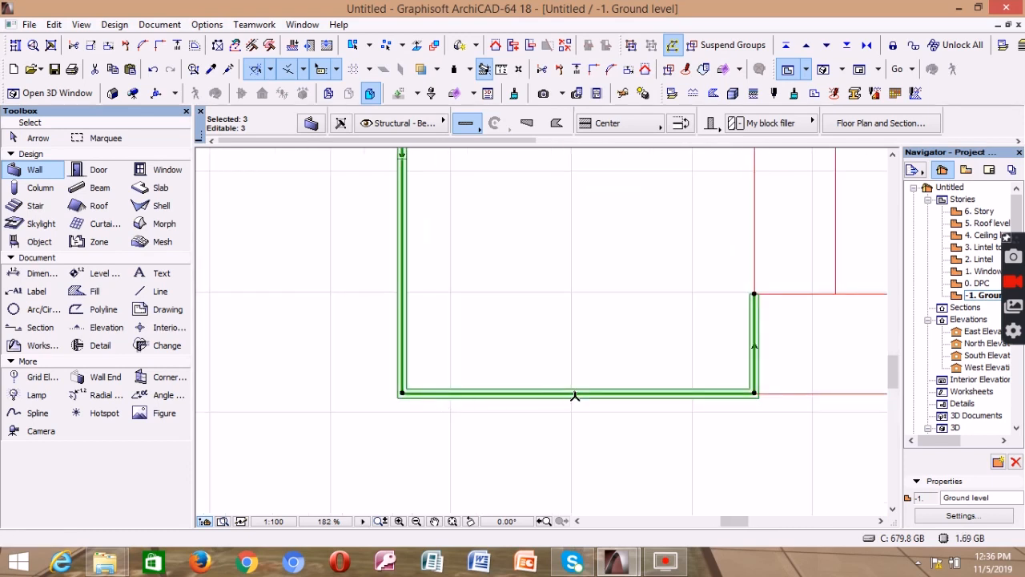
- Inspect the direction arrow on the south wall's reference line up close, and clear the wall selection
{"action": "scroll", "coordinate": [576, 393], "scroll_direction": "up", "scroll_amount": 3}
{"action": "scroll", "coordinate": [575, 393], "scroll_direction": "down", "scroll_amount": 4}
{"action": "scroll", "coordinate": [706, 367], "scroll_direction": "up", "scroll_amount": 2}
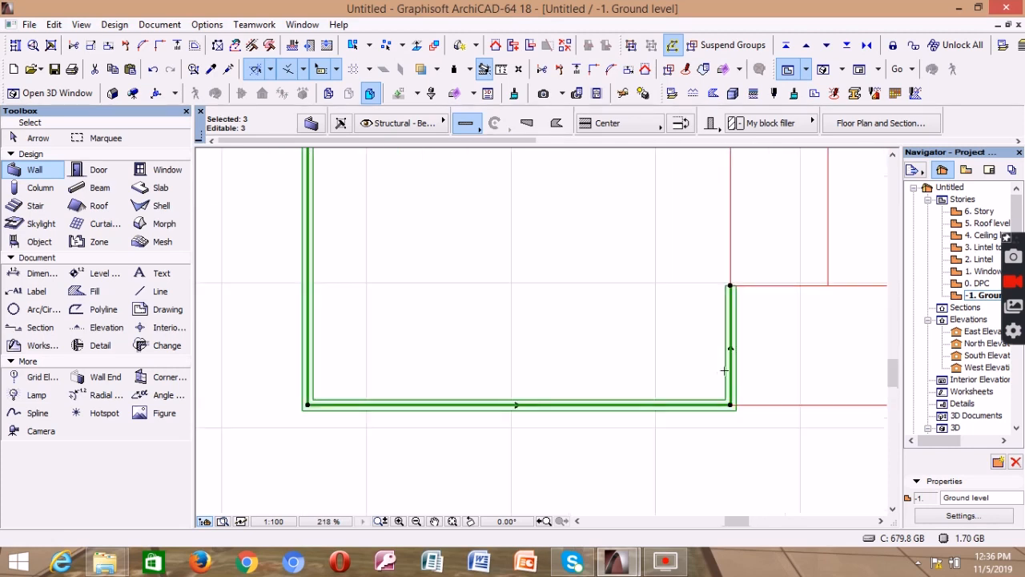
{"action": "scroll", "coordinate": [724, 356], "scroll_direction": "down", "scroll_amount": 3}
{"action": "scroll", "coordinate": [596, 389], "scroll_direction": "up", "scroll_amount": 2}
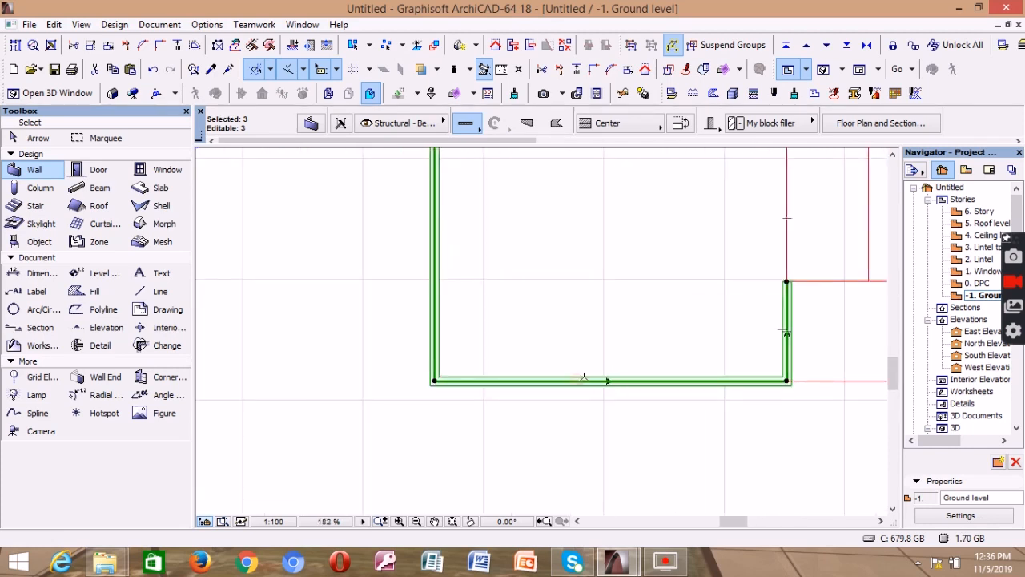
{"action": "left_click", "coordinate": [576, 380]}
{"action": "scroll", "coordinate": [606, 372], "scroll_direction": "up", "scroll_amount": 4}
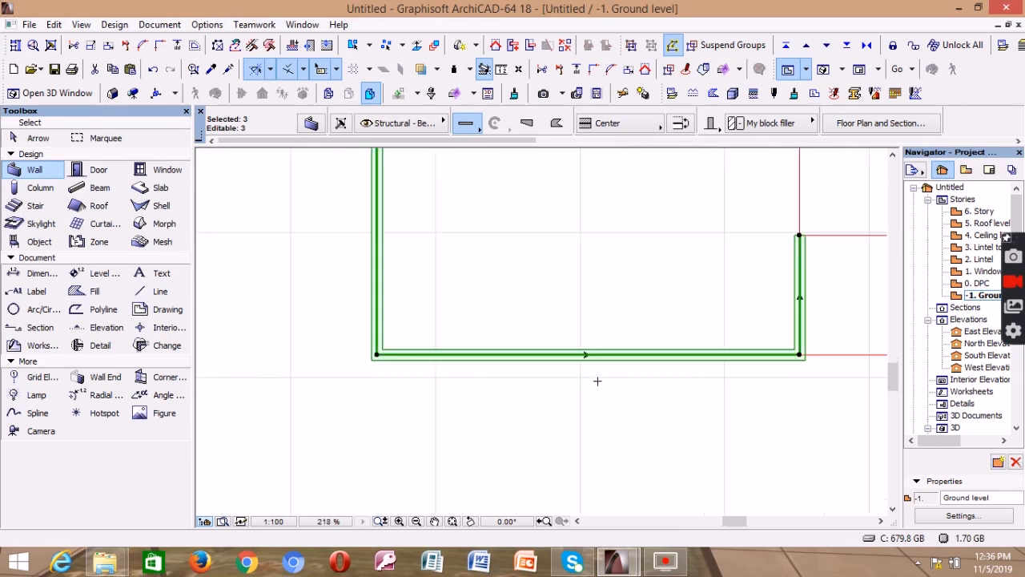
{"action": "scroll", "coordinate": [579, 337], "scroll_direction": "up", "scroll_amount": 3}
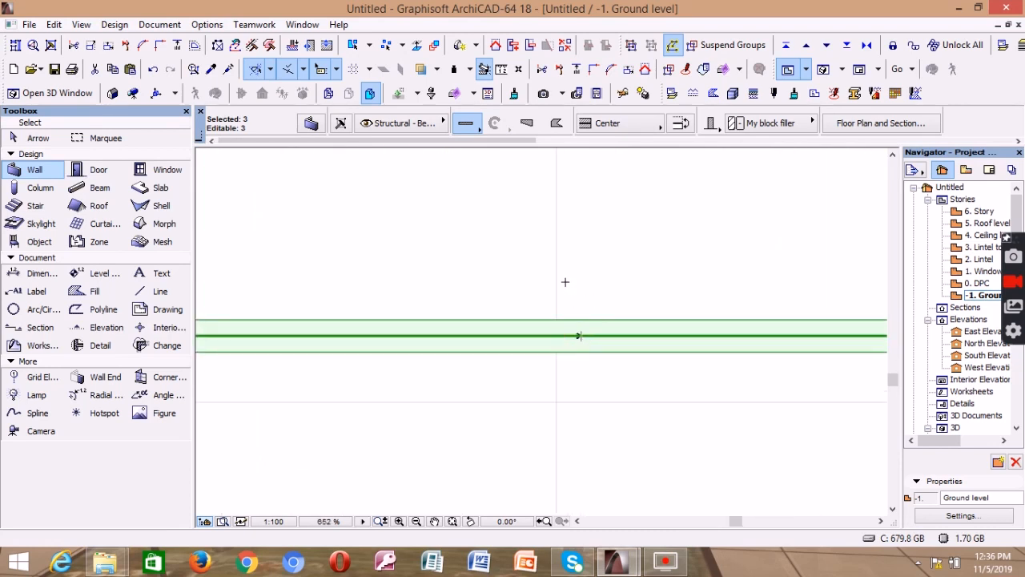
{"action": "key", "text": "Escape"}
{"action": "scroll", "coordinate": [564, 333], "scroll_direction": "down", "scroll_amount": 3}
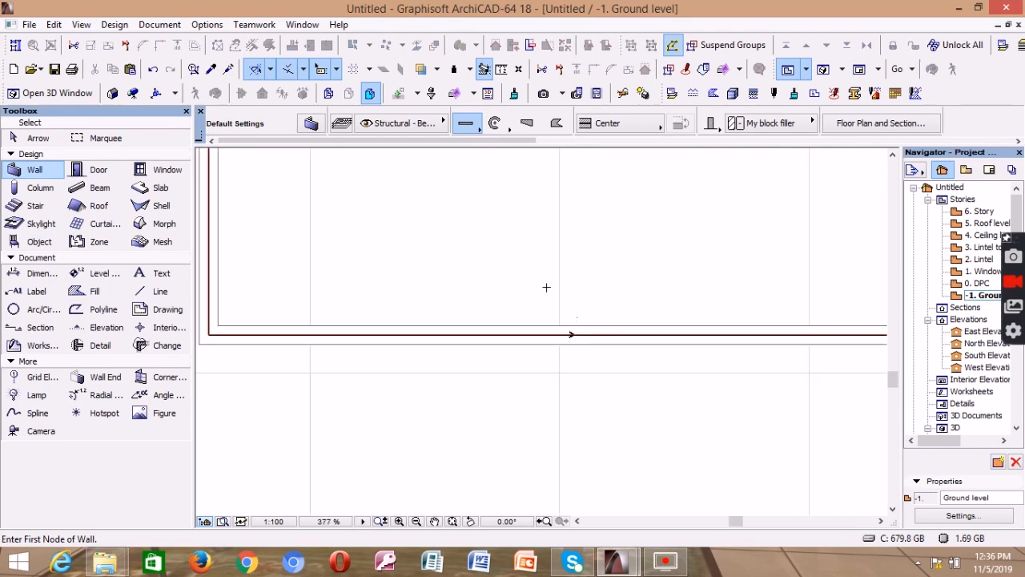
{"action": "scroll", "coordinate": [552, 300], "scroll_direction": "down", "scroll_amount": 3}
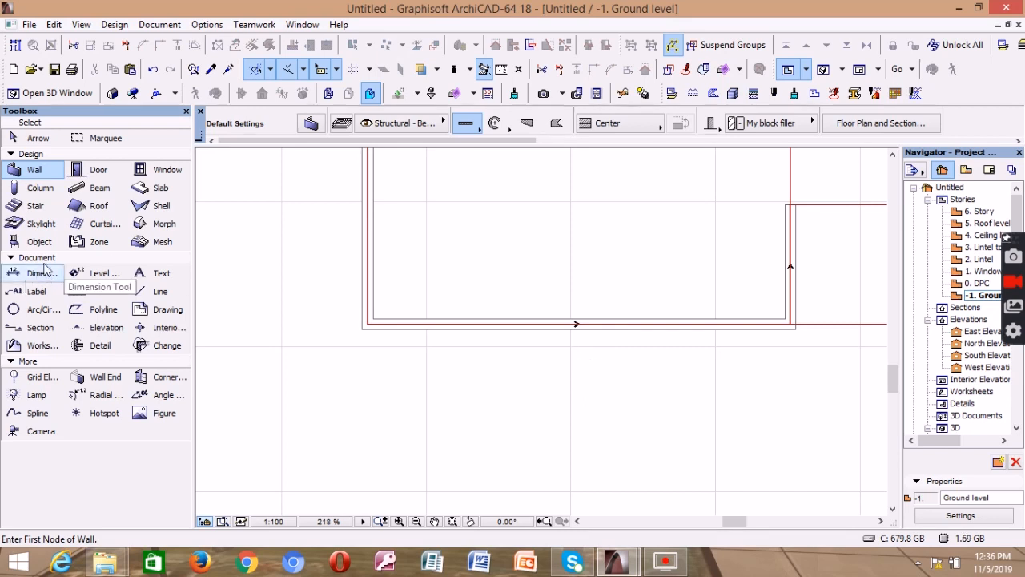
- Add the text "right" just outside the south wall and the text "left" just inside it, beside its direction arrow
{"action": "left_click", "coordinate": [157, 277]}
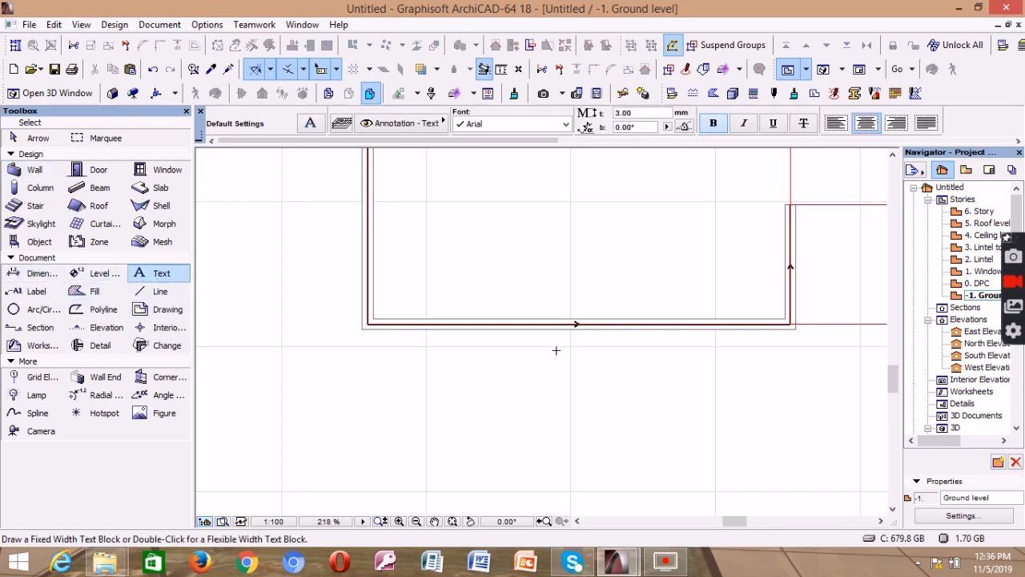
{"action": "left_click", "coordinate": [551, 342]}
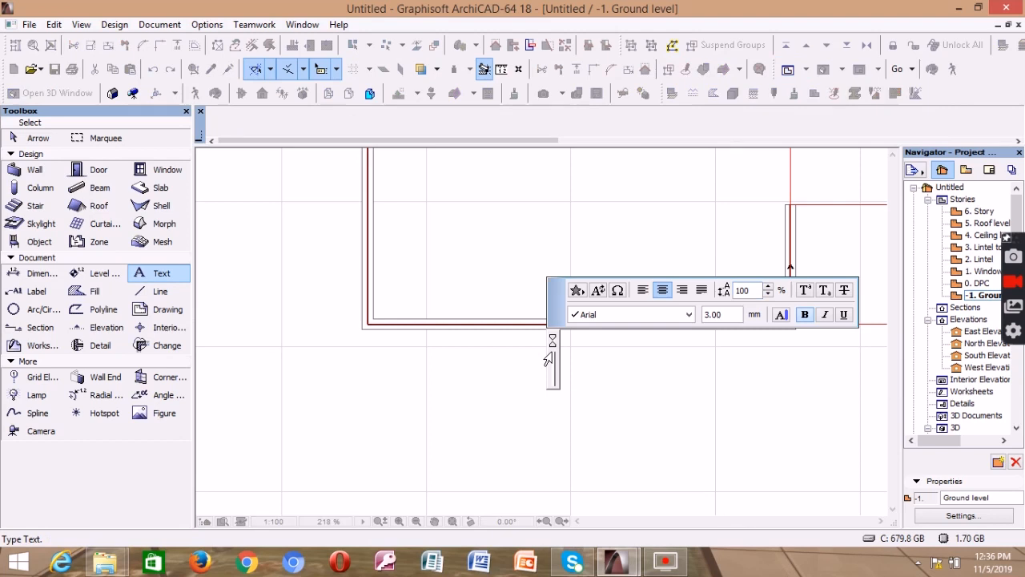
{"action": "type", "text": "right"}
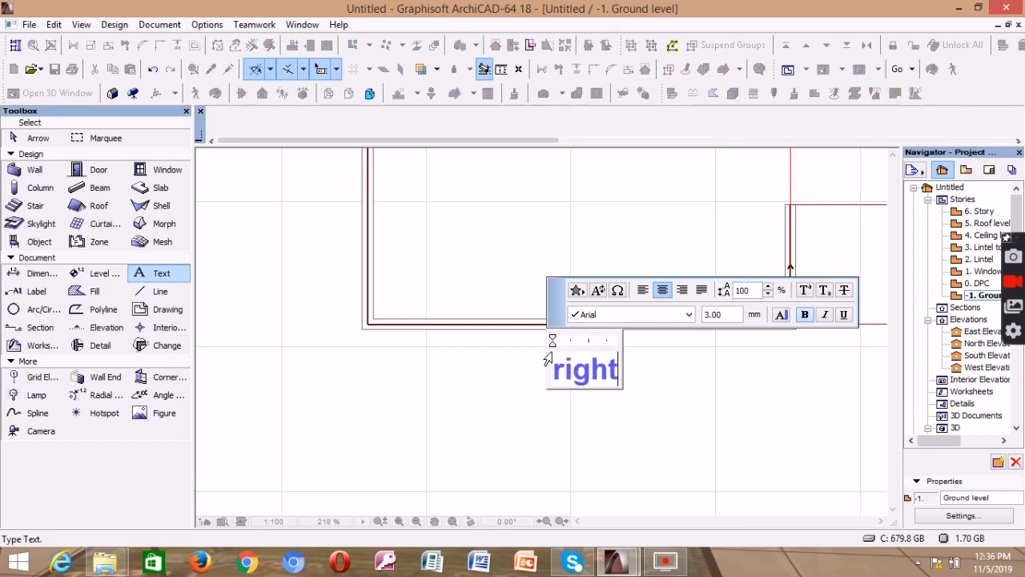
{"action": "left_click", "coordinate": [524, 401]}
{"action": "left_click", "coordinate": [548, 291]}
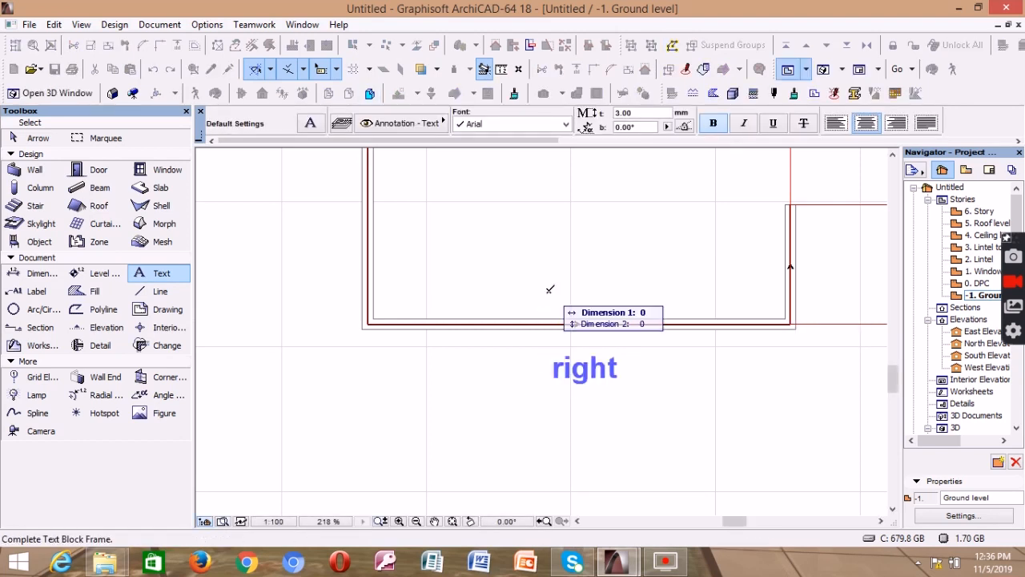
{"action": "left_click", "coordinate": [545, 298]}
{"action": "type", "text": "left"}
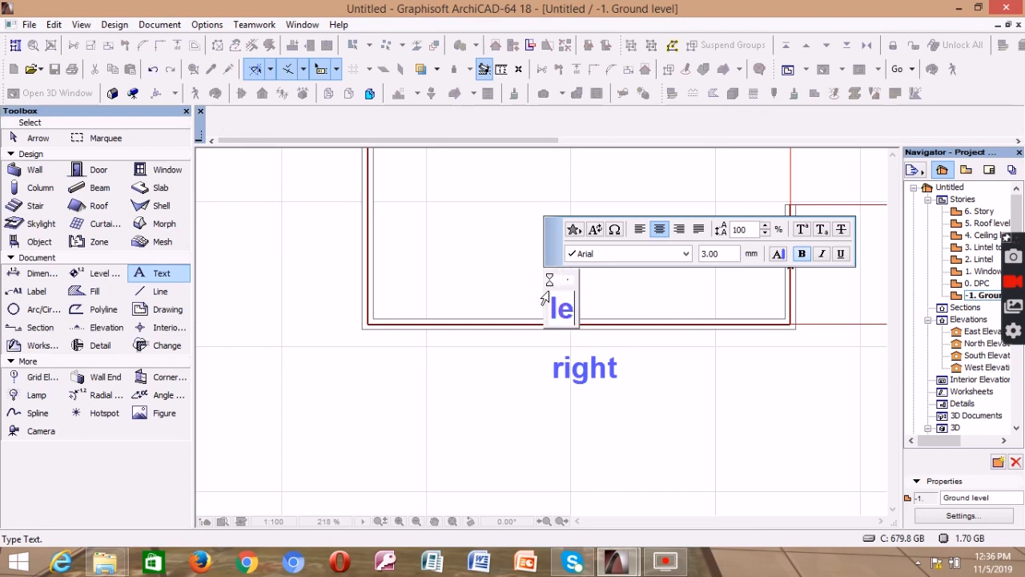
{"action": "left_click", "coordinate": [652, 285]}
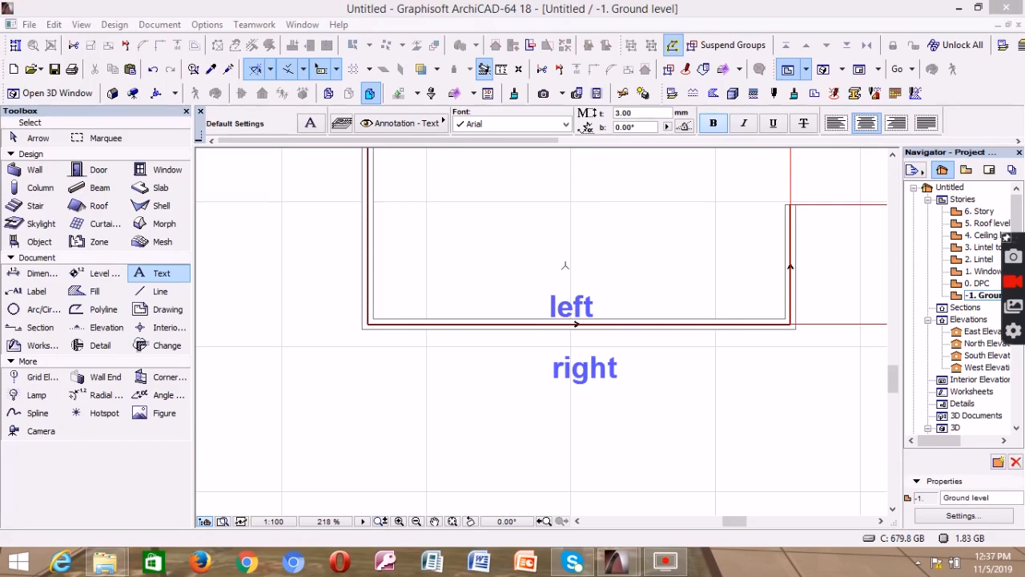
- Show the walls in the 3D window and orbit around them to examine the south wall's outer face and corner
{"action": "left_click", "coordinate": [823, 72]}
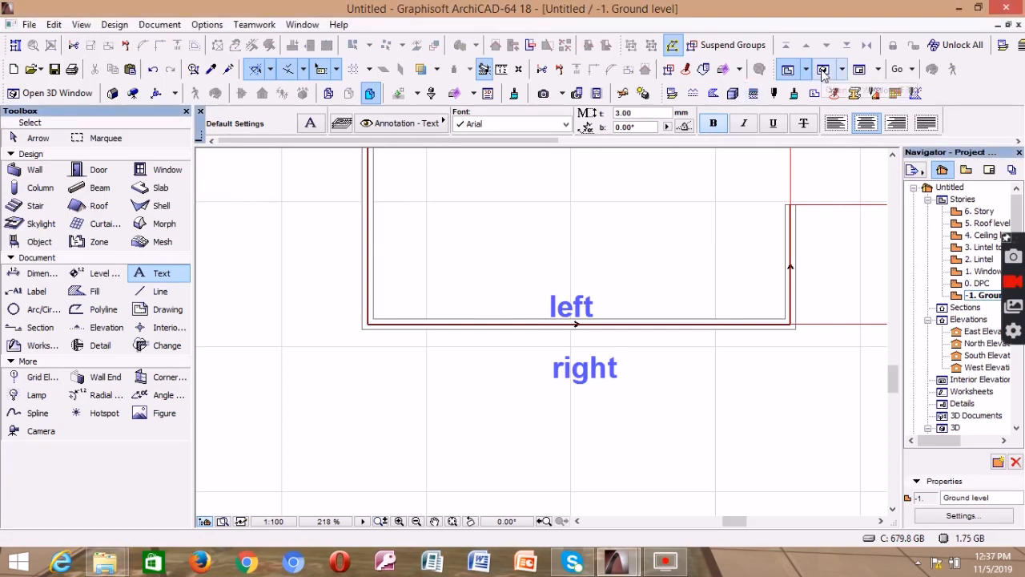
{"action": "left_click", "coordinate": [823, 70]}
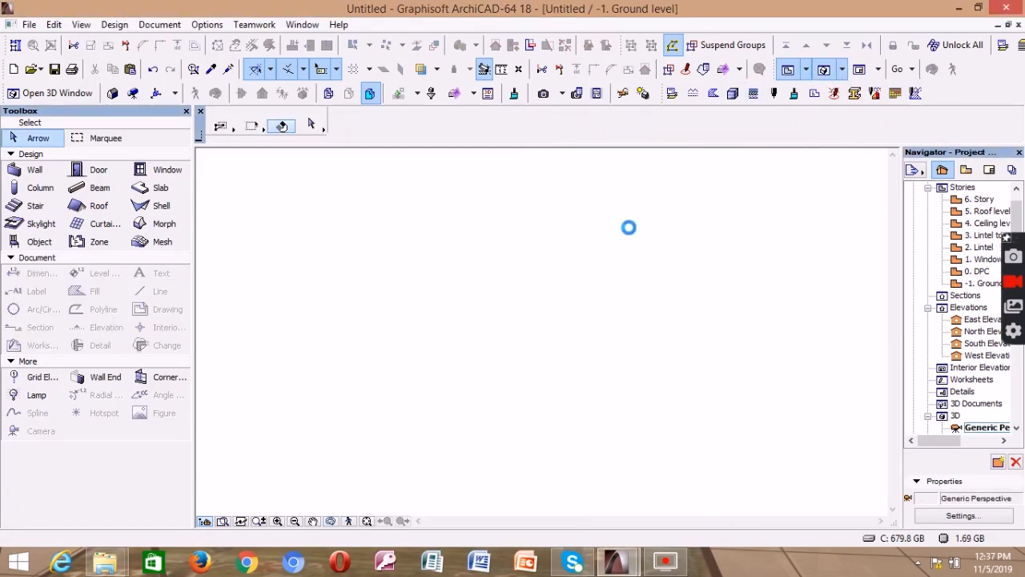
{"action": "scroll", "coordinate": [433, 357], "scroll_direction": "up", "scroll_amount": 4}
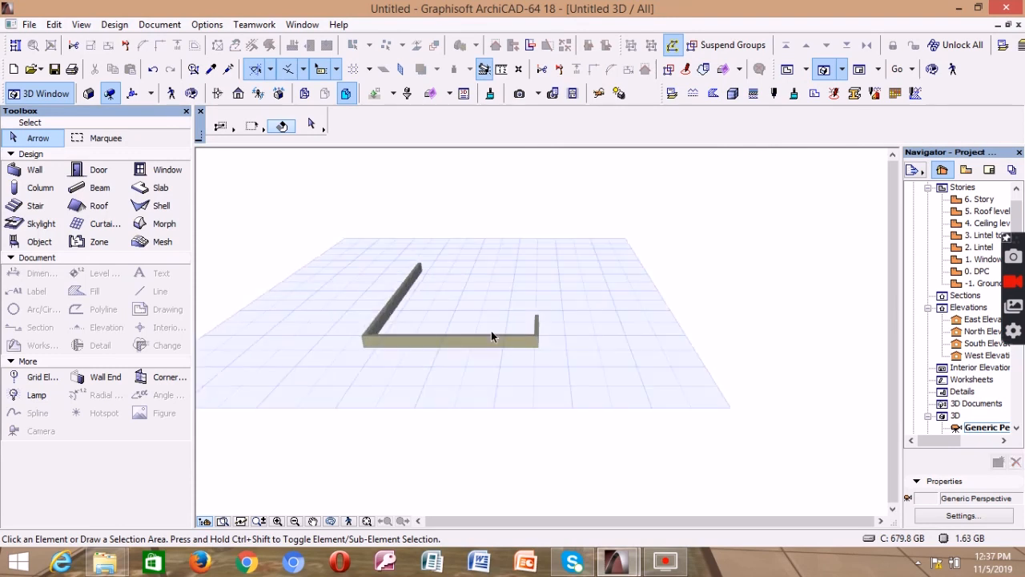
{"action": "scroll", "coordinate": [505, 335], "scroll_direction": "up", "scroll_amount": 5}
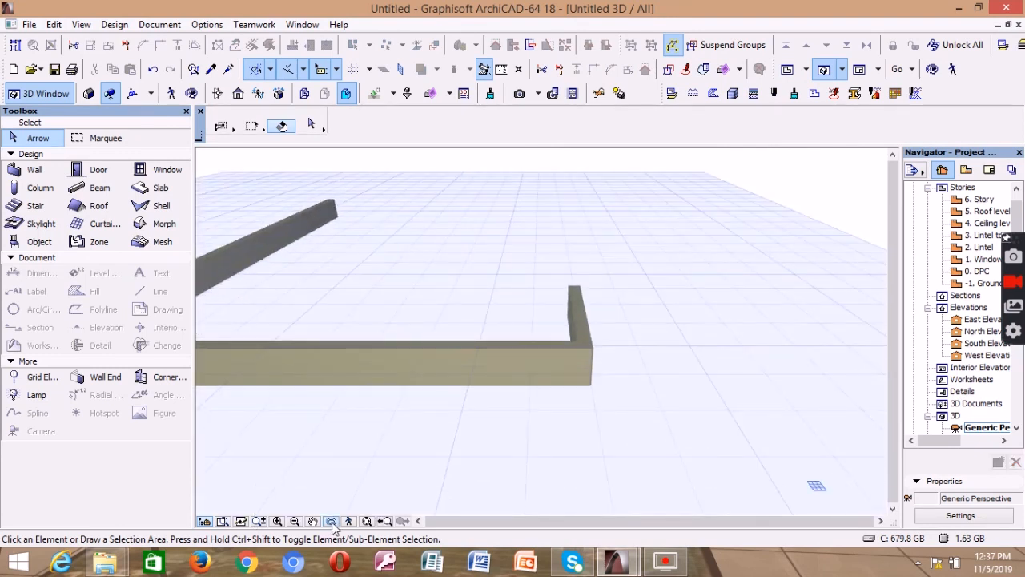
{"action": "left_click", "coordinate": [330, 522]}
{"action": "left_click_drag", "start_coordinate": [539, 327], "coordinate": [244, 264]}
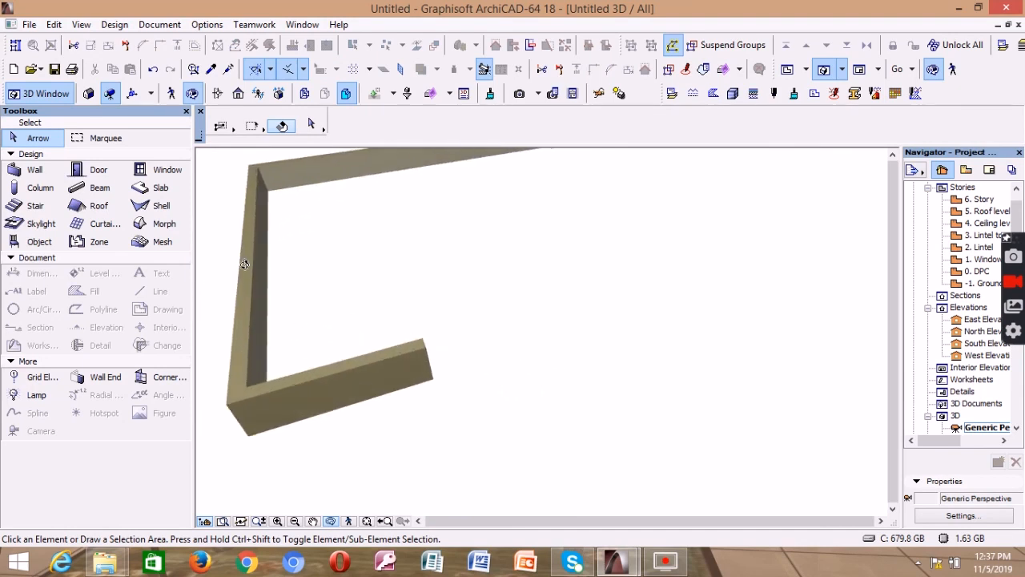
{"action": "scroll", "coordinate": [244, 264], "scroll_direction": "up", "scroll_amount": 4}
{"action": "left_click_drag", "start_coordinate": [522, 361], "coordinate": [549, 414]}
{"action": "scroll", "coordinate": [551, 416], "scroll_direction": "down", "scroll_amount": 3}
{"action": "scroll", "coordinate": [347, 308], "scroll_direction": "up", "scroll_amount": 4}
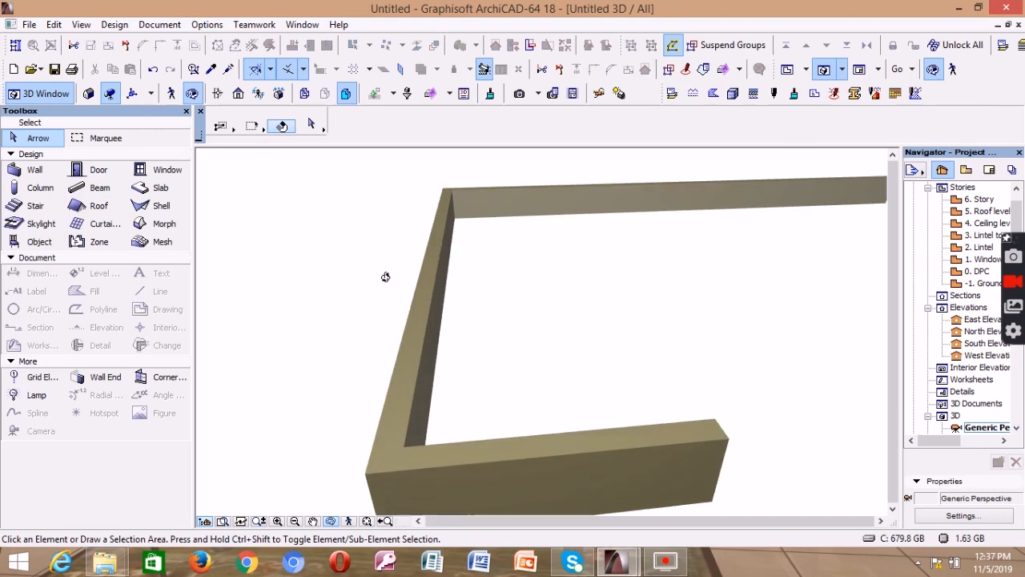
{"action": "left_click_drag", "start_coordinate": [385, 276], "coordinate": [504, 312]}
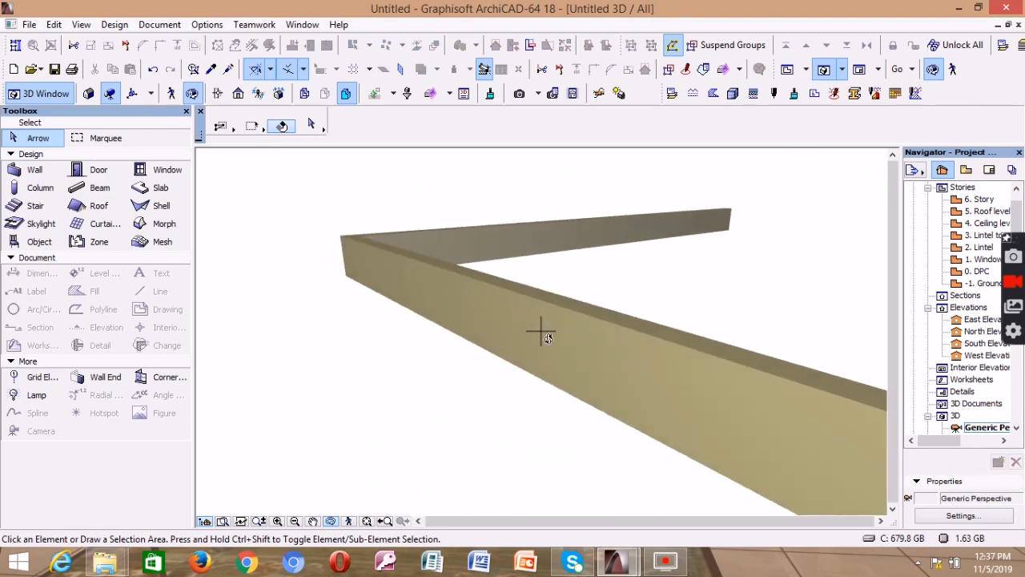
{"action": "left_click", "coordinate": [330, 521]}
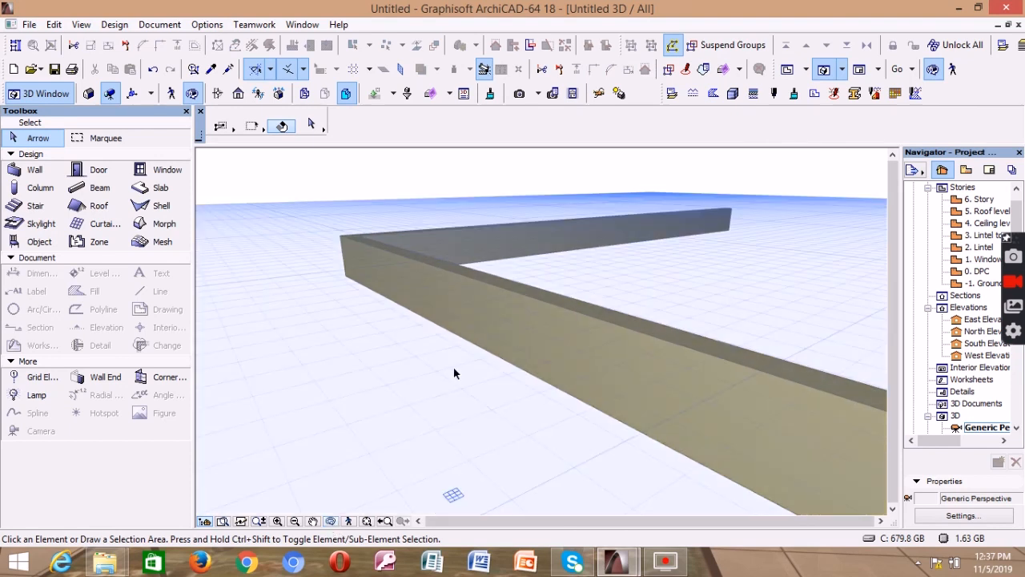
- Review the Model override surfaces of the south wall in its selection settings, and deselect the wall
{"action": "left_click", "coordinate": [556, 314]}
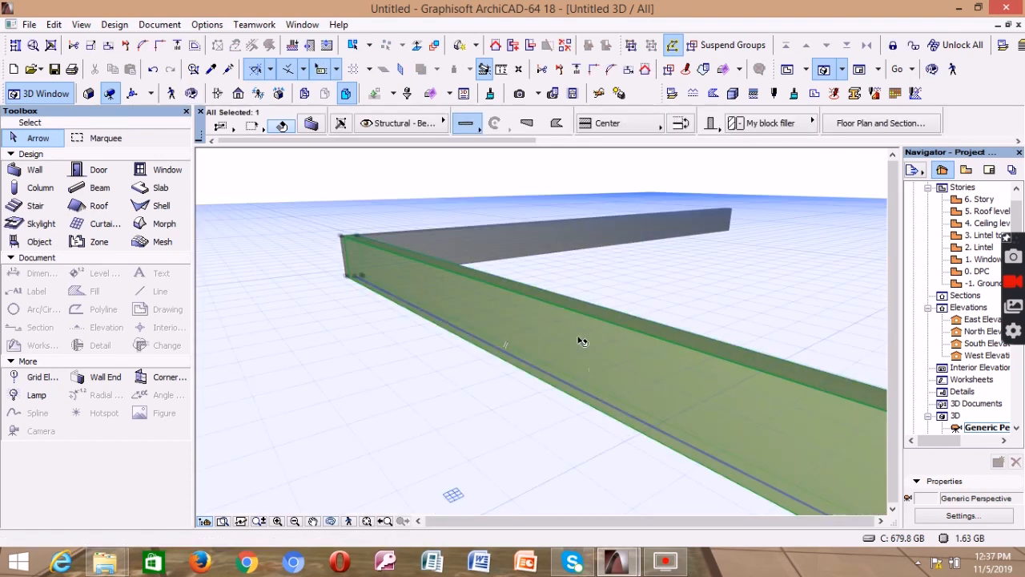
{"action": "left_click", "coordinate": [311, 124]}
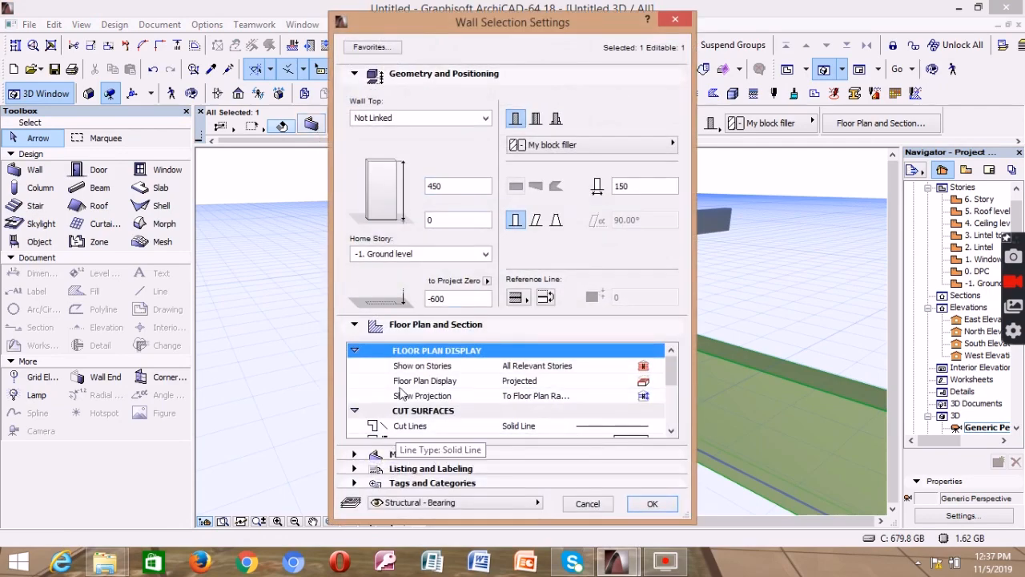
{"action": "left_click", "coordinate": [398, 454]}
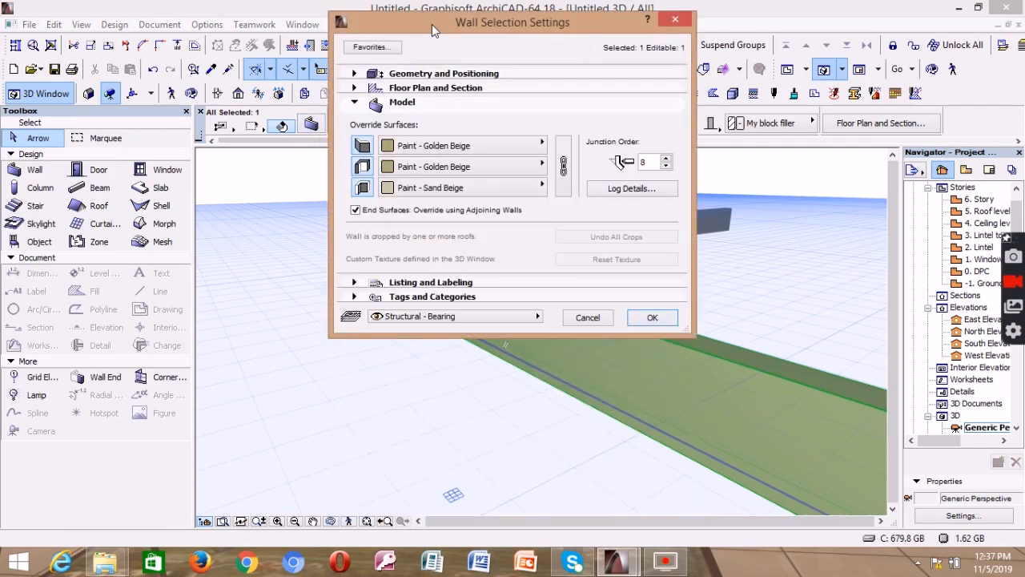
{"action": "left_click_drag", "start_coordinate": [433, 25], "coordinate": [122, 36]}
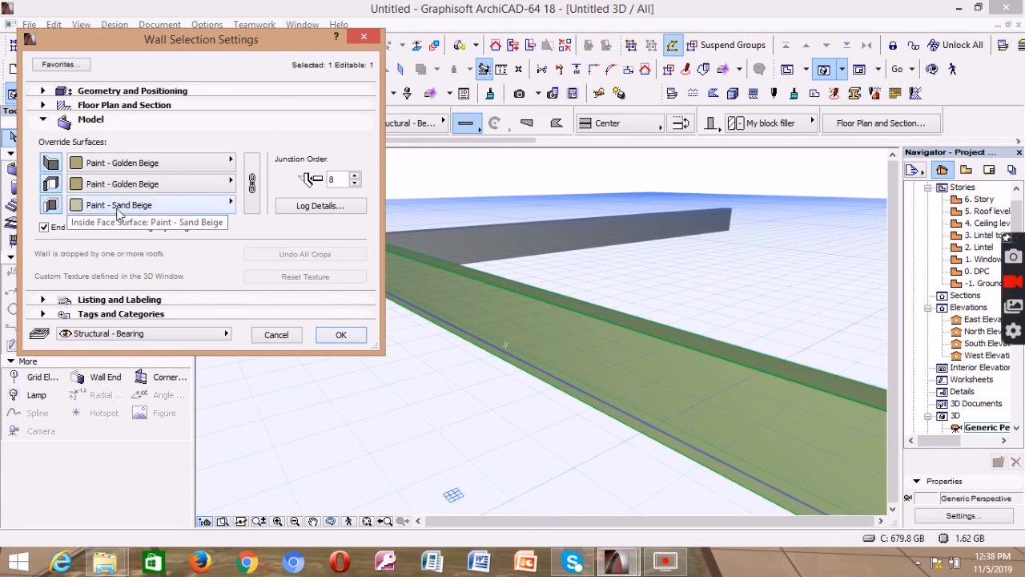
{"action": "left_click", "coordinate": [325, 337]}
{"action": "key", "text": "Escape"}
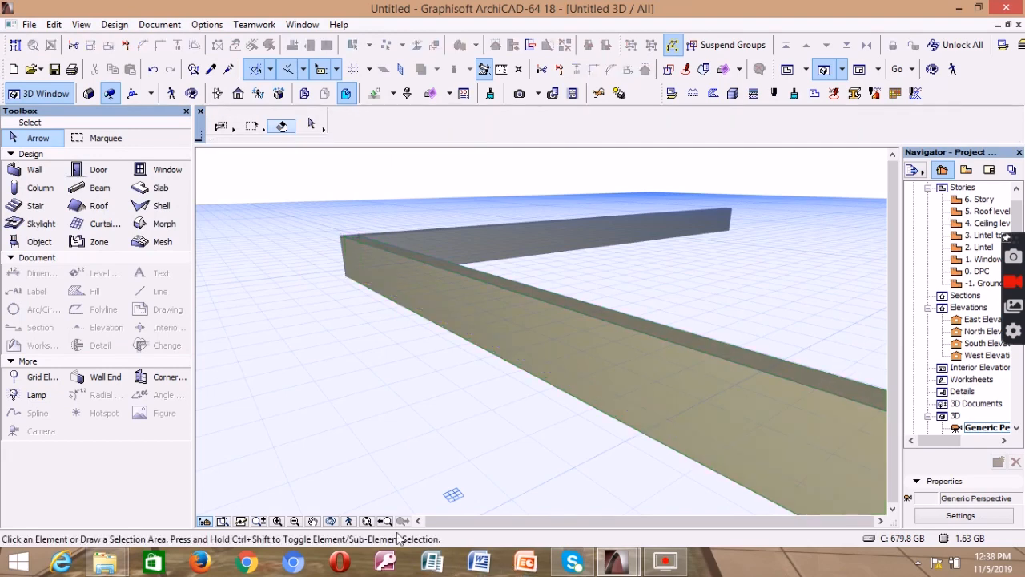
- Compare the south wall's inside and outside faces in 3D, and return to the ground level floor plan
{"action": "left_click", "coordinate": [330, 521]}
{"action": "left_click_drag", "start_coordinate": [540, 331], "coordinate": [290, 344]}
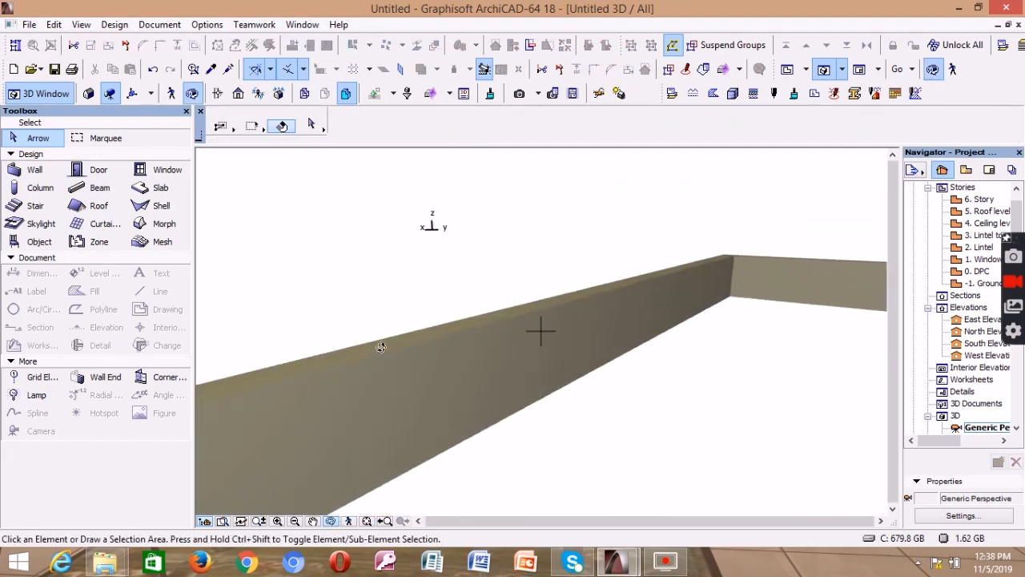
{"action": "left_click_drag", "start_coordinate": [381, 346], "coordinate": [666, 366]}
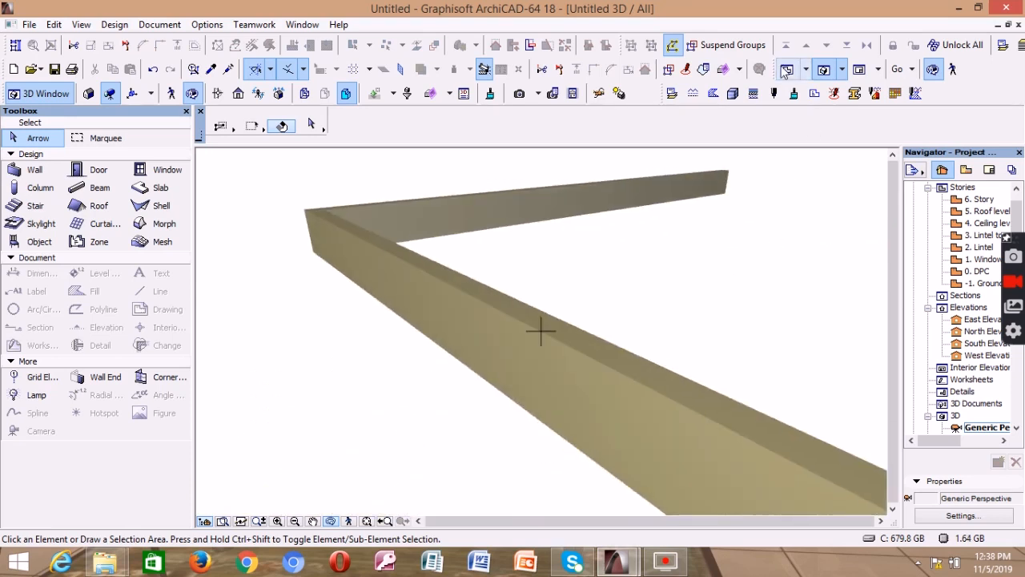
{"action": "left_click", "coordinate": [786, 69]}
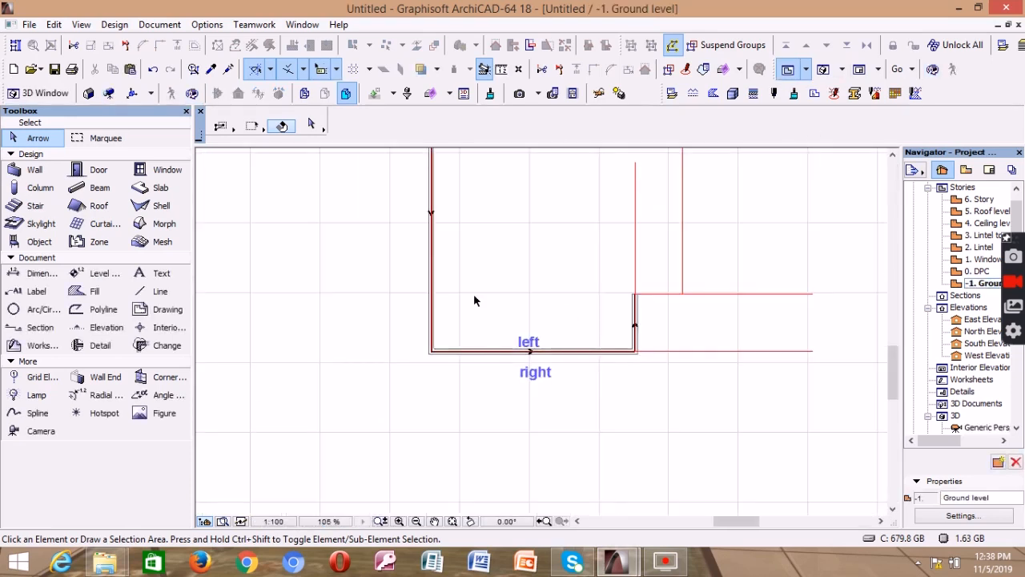
{"action": "scroll", "coordinate": [433, 230], "scroll_direction": "up", "scroll_amount": 1}
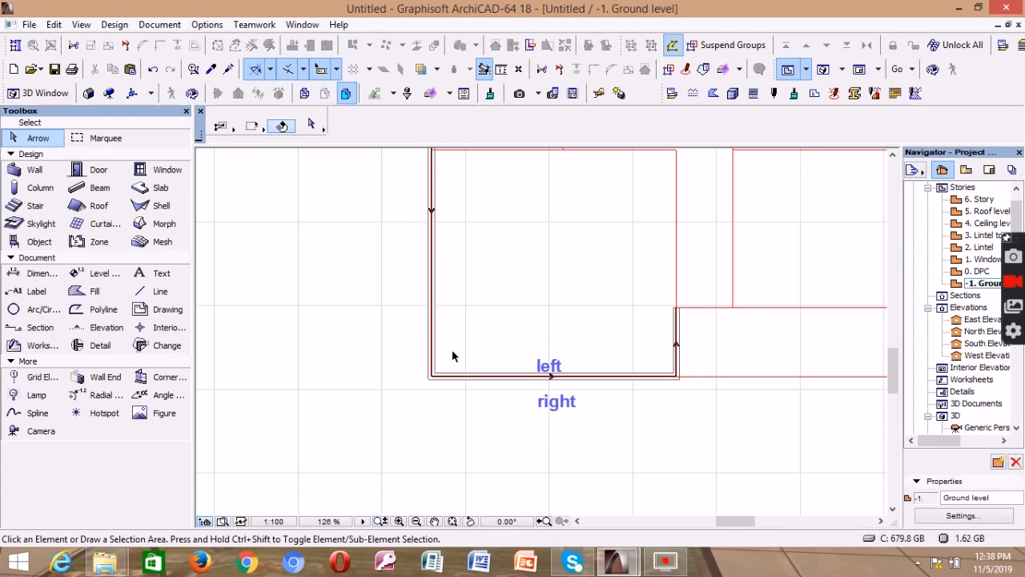
{"action": "scroll", "coordinate": [450, 374], "scroll_direction": "up", "scroll_amount": 3}
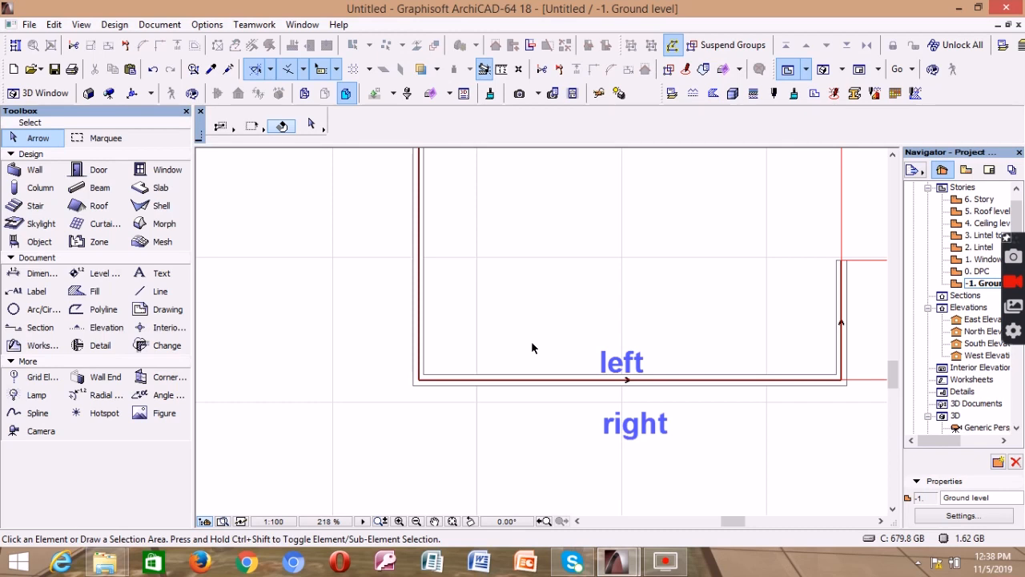
{"action": "scroll", "coordinate": [527, 348], "scroll_direction": "down", "scroll_amount": 1}
{"action": "scroll", "coordinate": [495, 272], "scroll_direction": "down", "scroll_amount": 1}
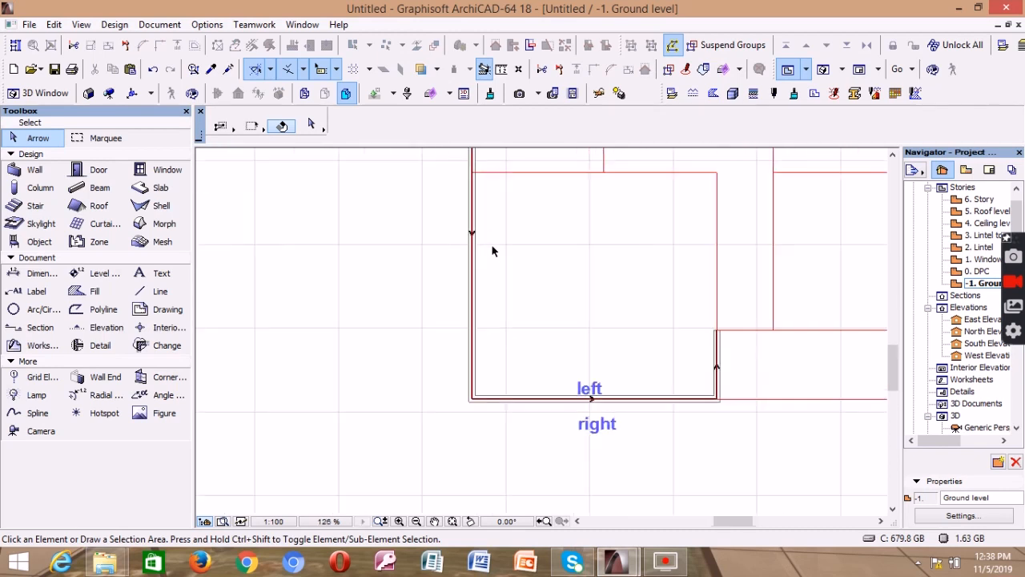
- Check where the Walls & Beams Reference Lines display is set, and view the direction arrow between the south wall's labels
{"action": "left_click", "coordinate": [80, 25]}
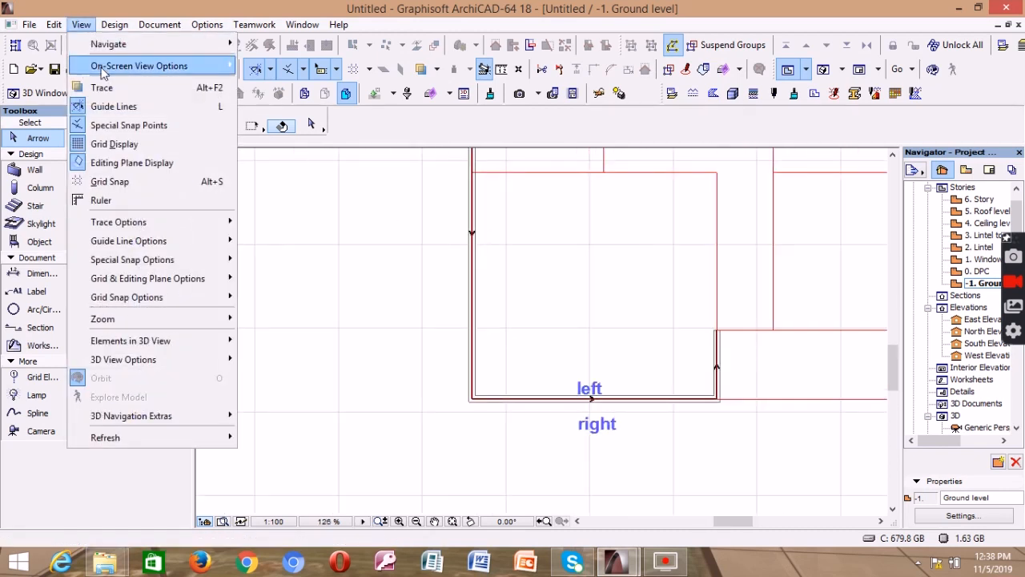
{"action": "mouse_move", "coordinate": [104, 70]}
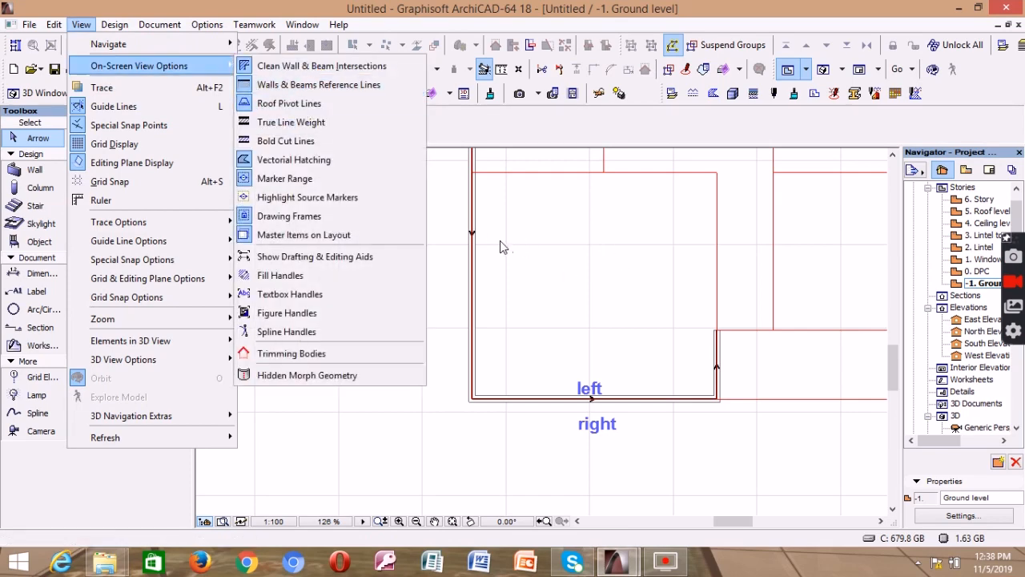
{"action": "left_click", "coordinate": [473, 241]}
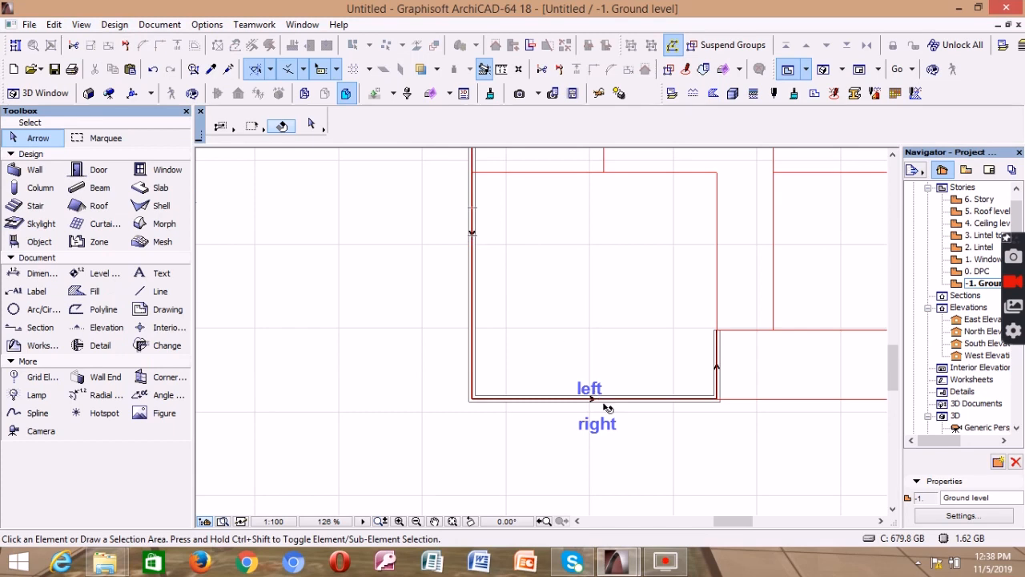
{"action": "scroll", "coordinate": [577, 401], "scroll_direction": "up", "scroll_amount": 2}
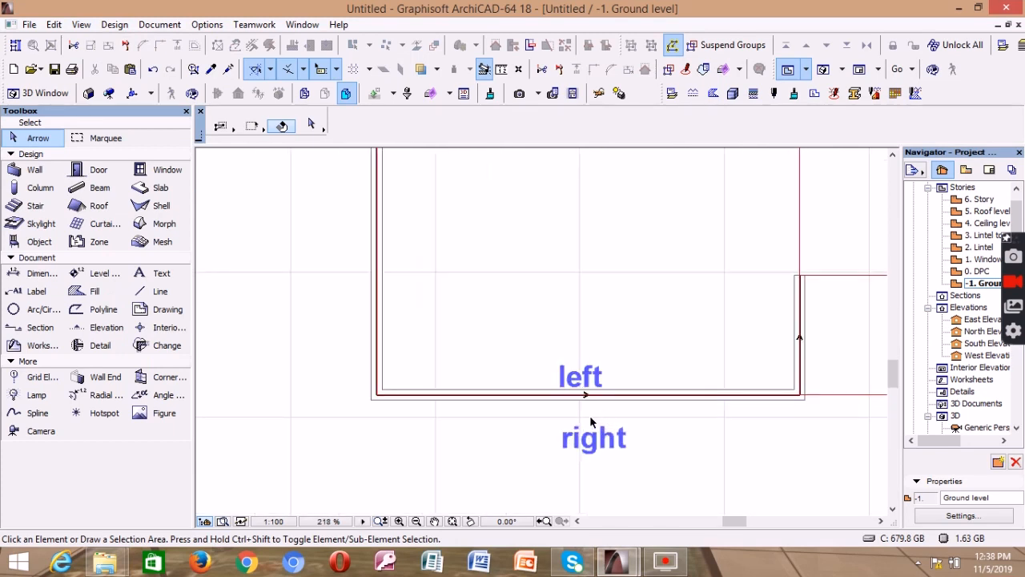
{"action": "scroll", "coordinate": [581, 437], "scroll_direction": "up", "scroll_amount": 1}
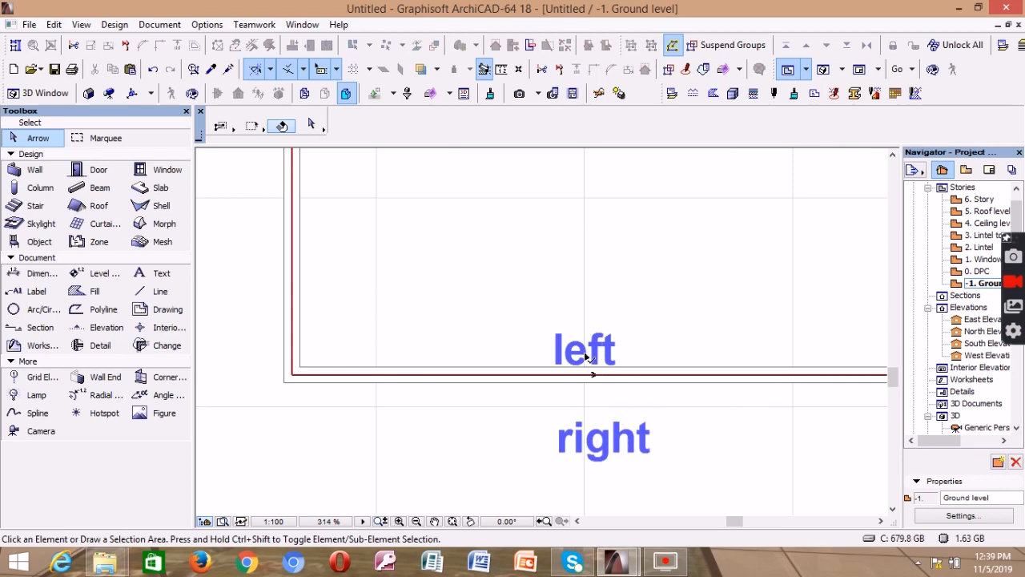
{"action": "scroll", "coordinate": [567, 421], "scroll_direction": "down", "scroll_amount": 2}
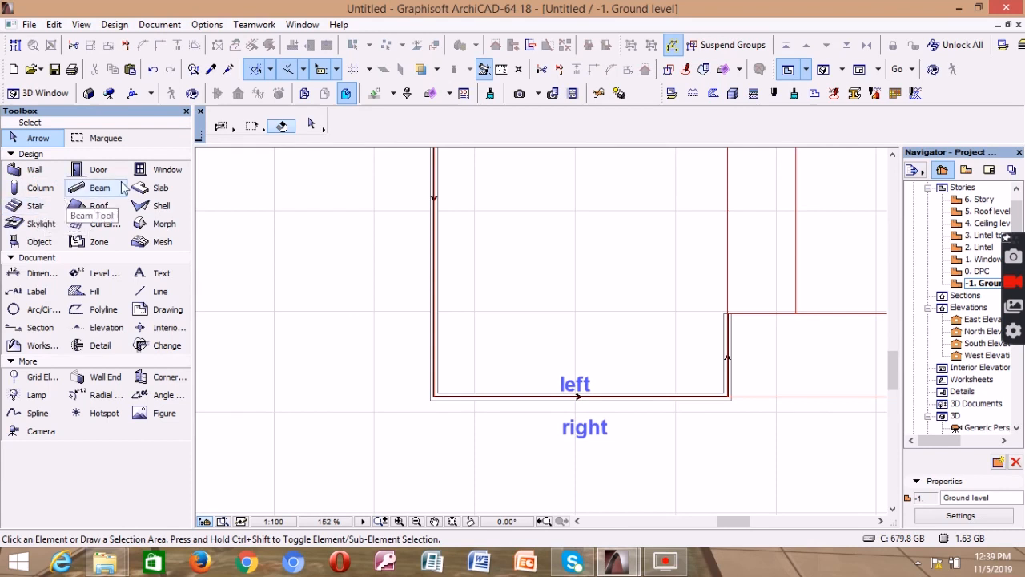
{"action": "left_click", "coordinate": [32, 170]}
{"action": "scroll", "coordinate": [530, 381], "scroll_direction": "down", "scroll_amount": 3}
{"action": "scroll", "coordinate": [591, 282], "scroll_direction": "up", "scroll_amount": 2}
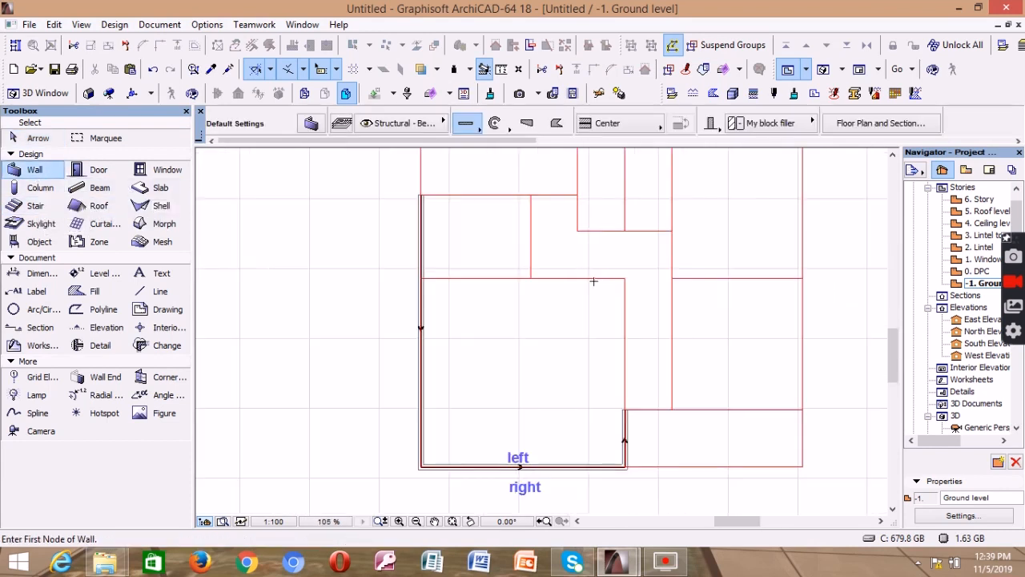
{"action": "scroll", "coordinate": [668, 350], "scroll_direction": "up", "scroll_amount": 1}
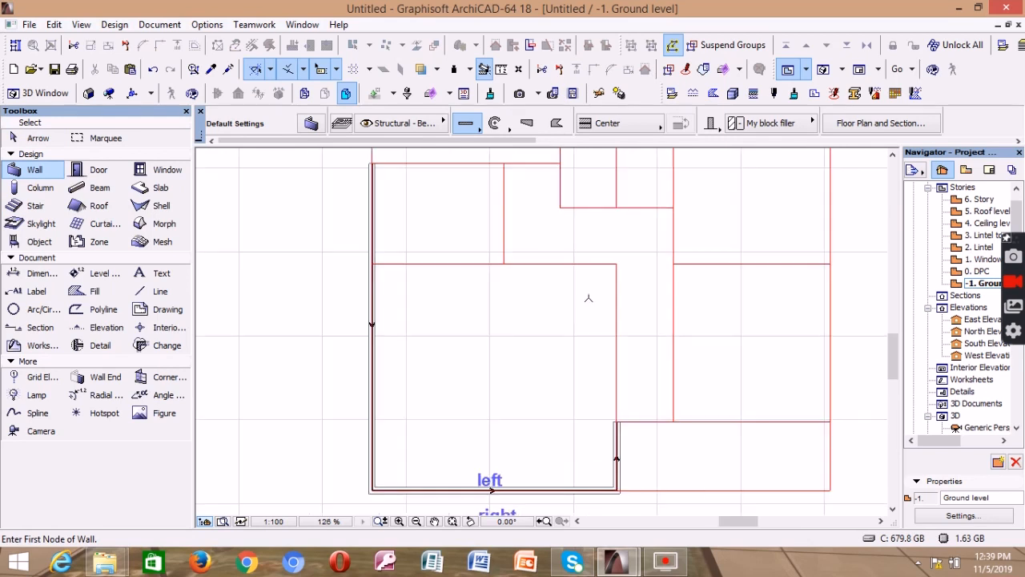
{"action": "left_click", "coordinate": [504, 264]}
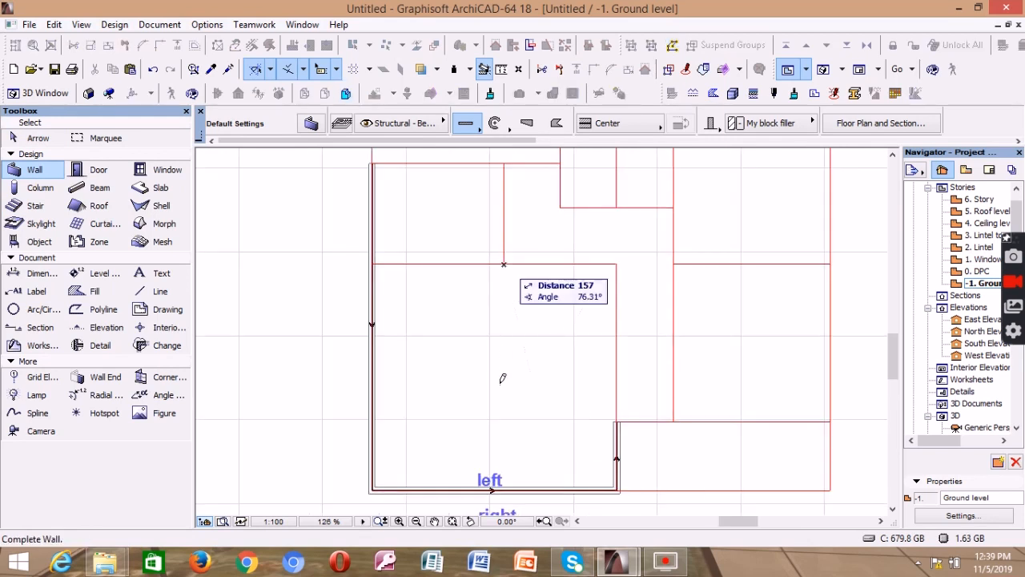
{"action": "scroll", "coordinate": [504, 270], "scroll_direction": "down", "scroll_amount": 2}
{"action": "scroll", "coordinate": [504, 270], "scroll_direction": "up", "scroll_amount": 3}
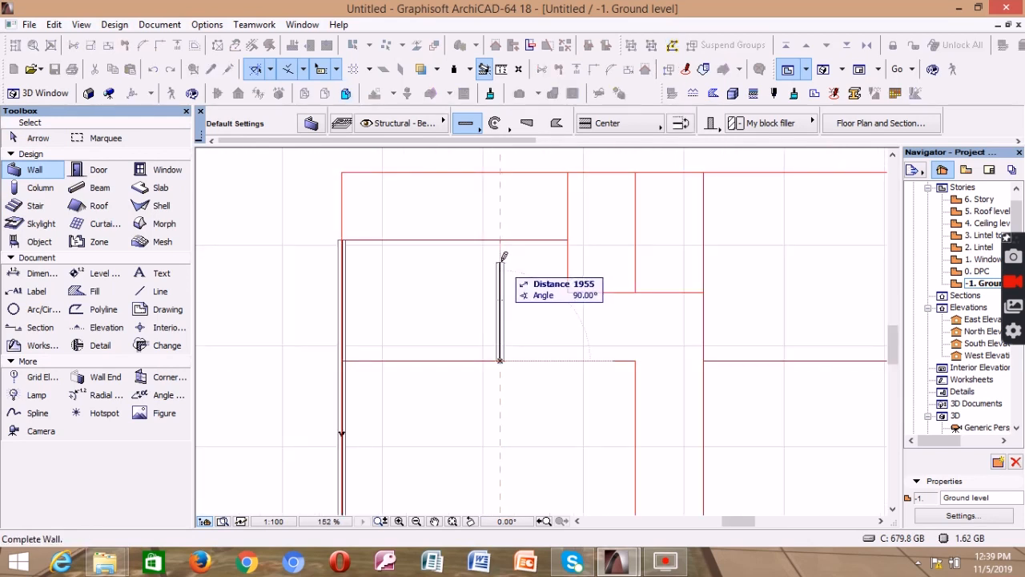
{"action": "left_click", "coordinate": [506, 254]}
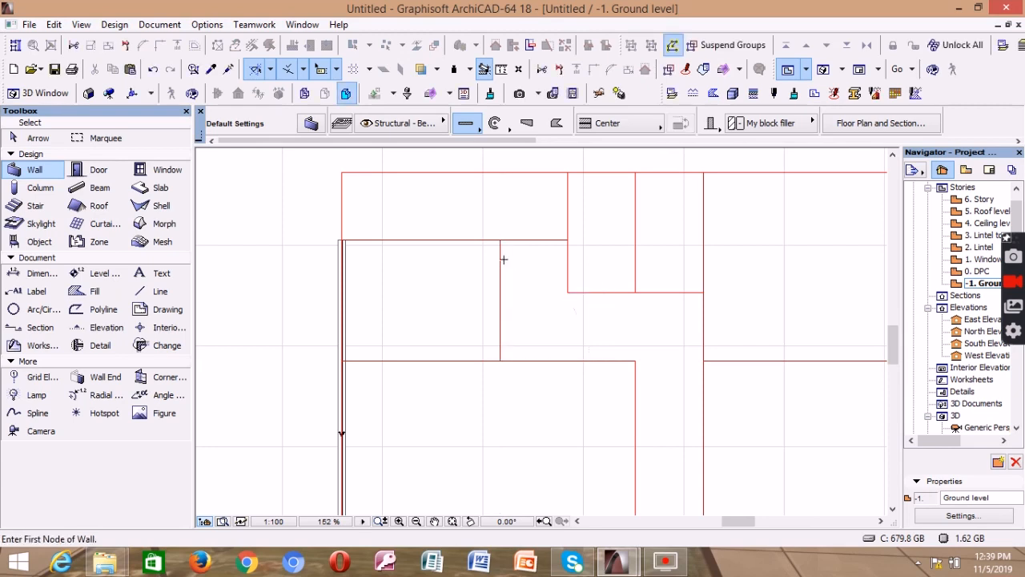
- Delete the west wall, the south wall and the short wall that returns north from it
{"action": "scroll", "coordinate": [503, 400], "scroll_direction": "down", "scroll_amount": 2}
{"action": "scroll", "coordinate": [538, 392], "scroll_direction": "up", "scroll_amount": 2}
{"action": "left_click", "coordinate": [598, 308], "text": "shift"}
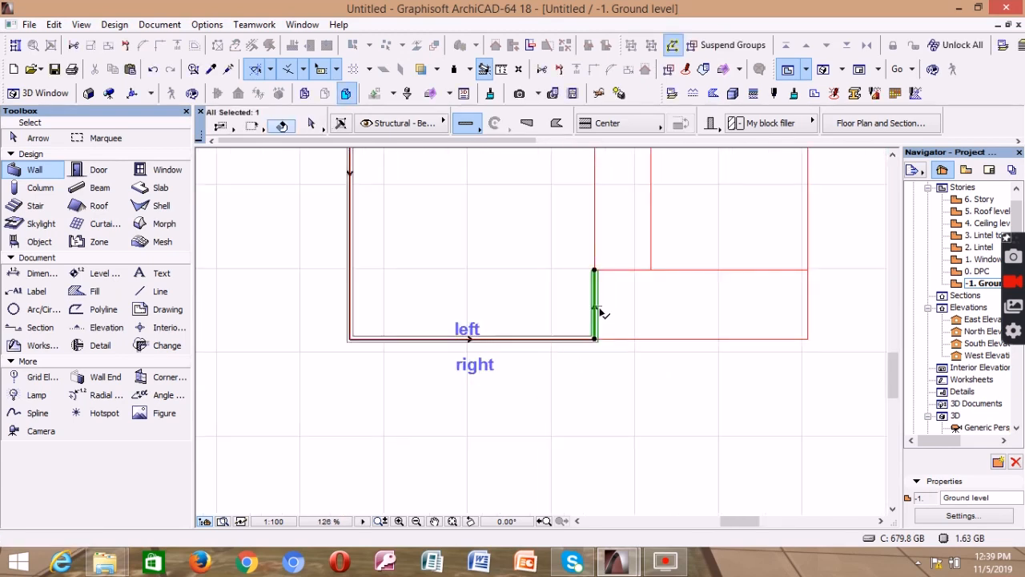
{"action": "left_click", "coordinate": [531, 338], "text": "shift"}
{"action": "left_click", "coordinate": [353, 271], "text": "shift"}
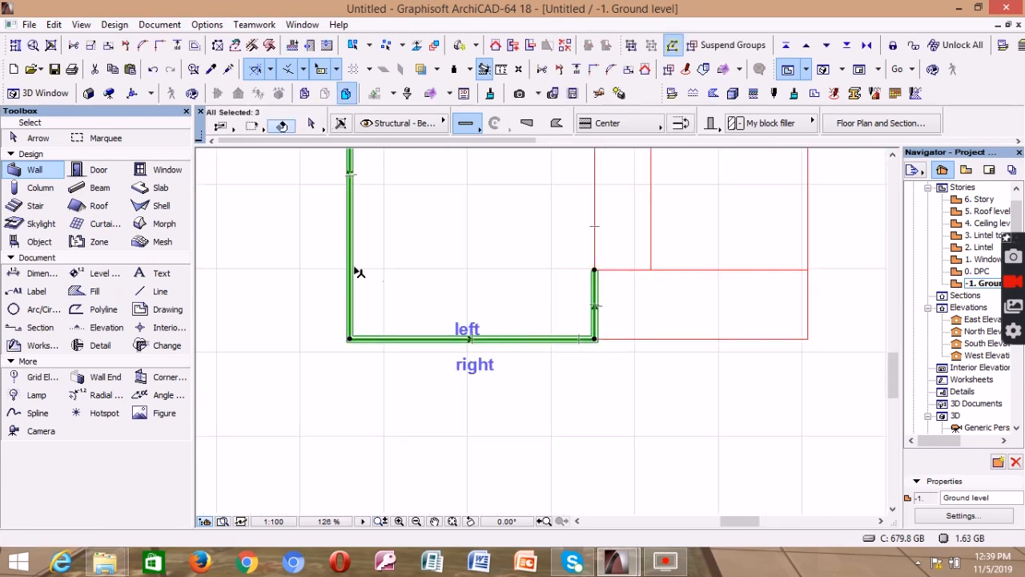
{"action": "key", "text": "Delete"}
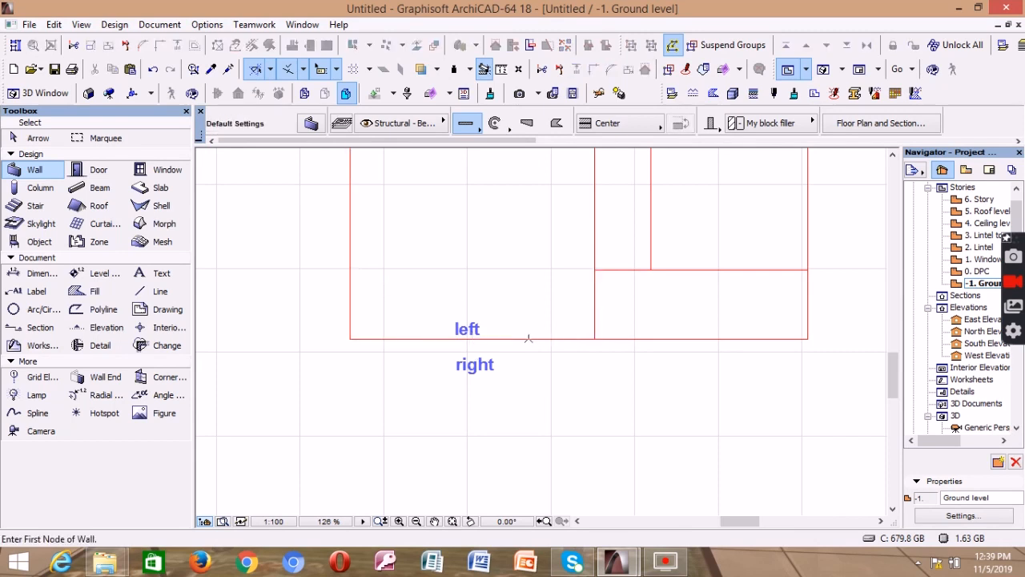
- Draw a centred My block filler wall eastward along the north centreline, from the recessed room's northwest corner to the house's northeast corner
{"action": "scroll", "coordinate": [531, 368], "scroll_direction": "down", "scroll_amount": 2}
{"action": "scroll", "coordinate": [566, 346], "scroll_direction": "up", "scroll_amount": 3}
{"action": "scroll", "coordinate": [536, 364], "scroll_direction": "down", "scroll_amount": 4}
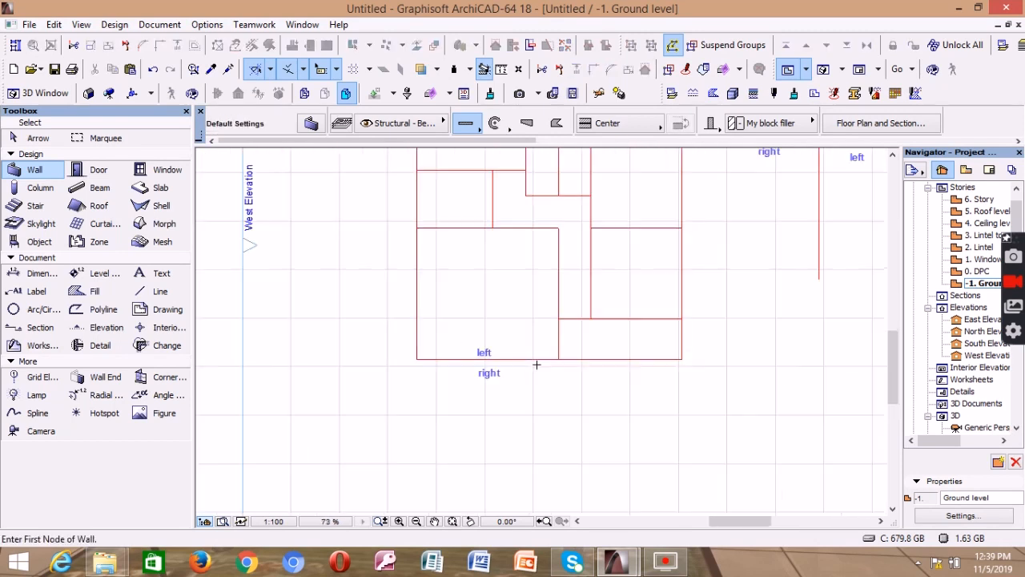
{"action": "scroll", "coordinate": [537, 364], "scroll_direction": "down", "scroll_amount": 3}
{"action": "scroll", "coordinate": [575, 253], "scroll_direction": "up", "scroll_amount": 3}
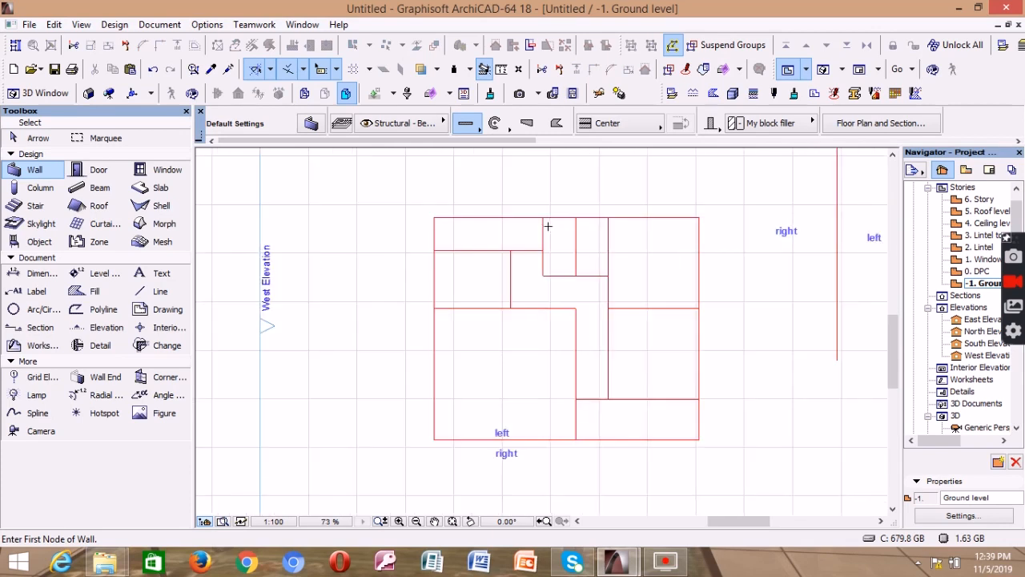
{"action": "scroll", "coordinate": [545, 214], "scroll_direction": "up", "scroll_amount": 3}
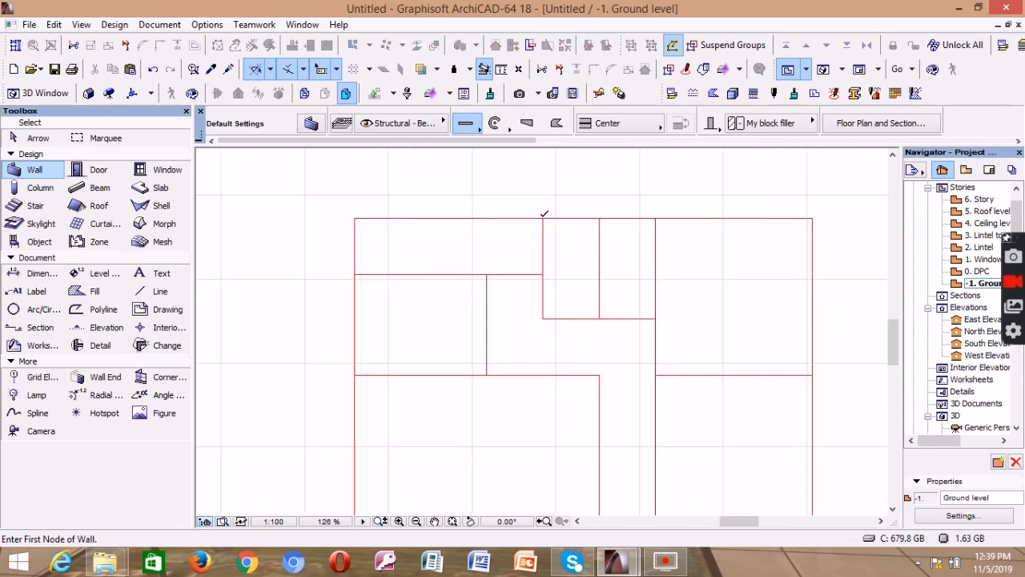
{"action": "left_click", "coordinate": [543, 217]}
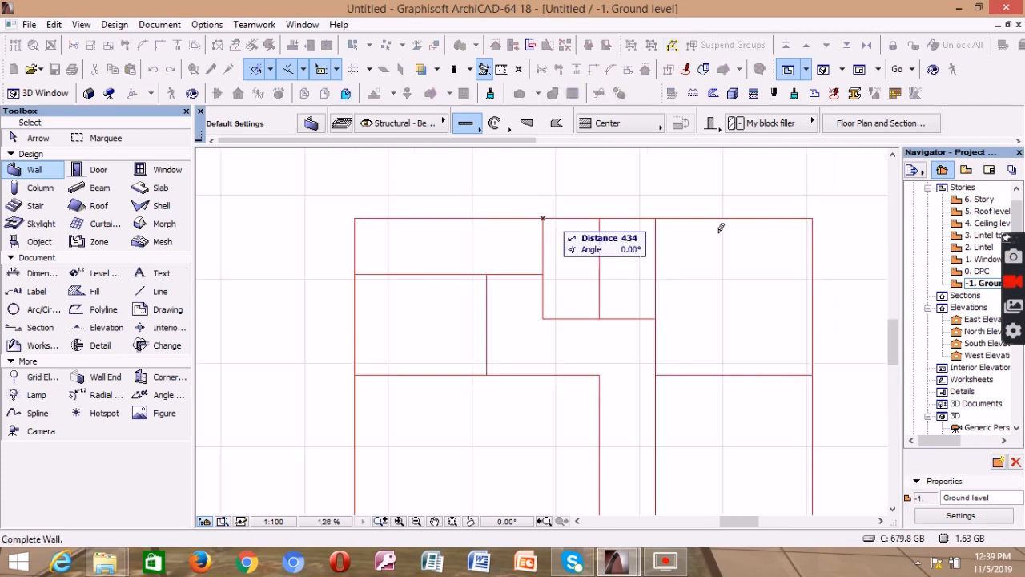
{"action": "left_click", "coordinate": [813, 216]}
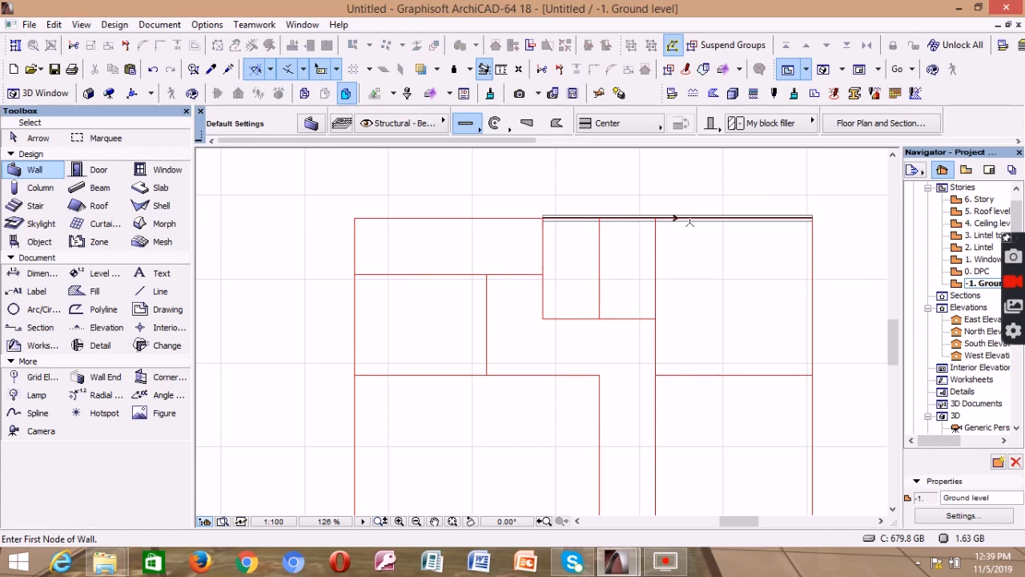
- Draw the east wall from the northeast corner down to the horizontal centreline just above the southern edge
{"action": "scroll", "coordinate": [805, 224], "scroll_direction": "up", "scroll_amount": 2}
{"action": "left_click", "coordinate": [818, 207]}
{"action": "scroll", "coordinate": [810, 201], "scroll_direction": "down", "scroll_amount": 5}
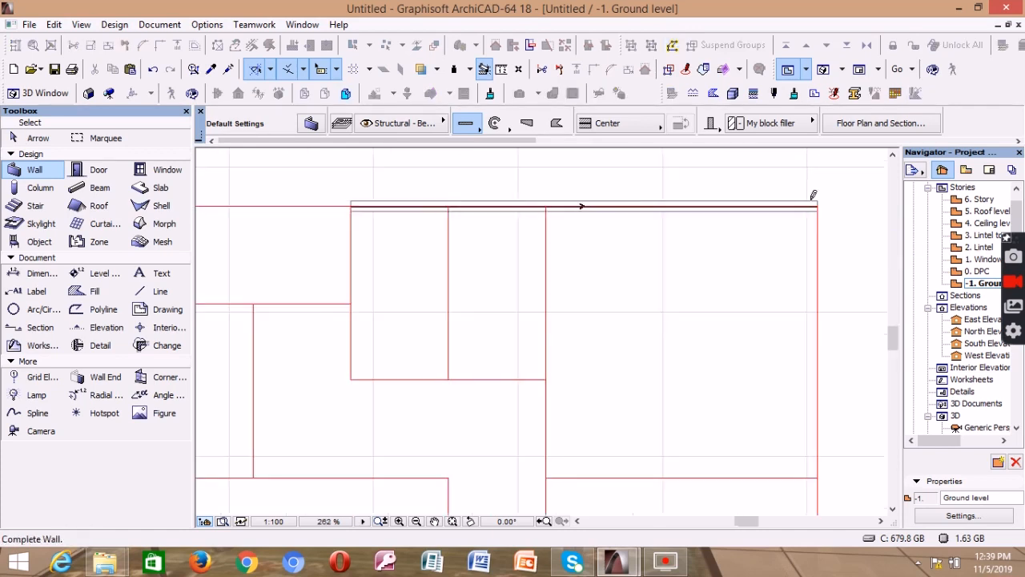
{"action": "scroll", "coordinate": [818, 375], "scroll_direction": "up", "scroll_amount": 4}
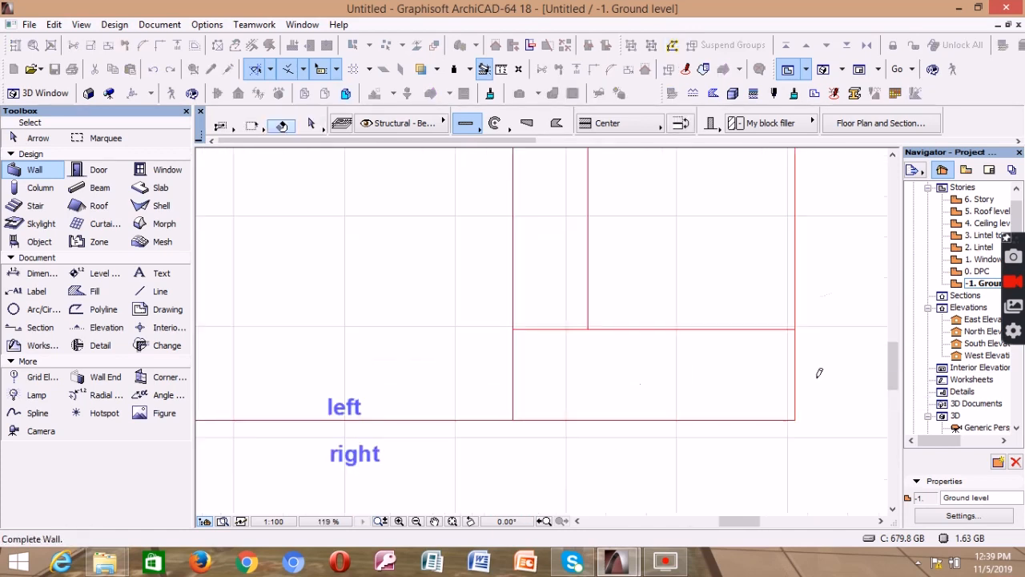
{"action": "left_click", "coordinate": [797, 324]}
{"action": "scroll", "coordinate": [797, 324], "scroll_direction": "up", "scroll_amount": 5}
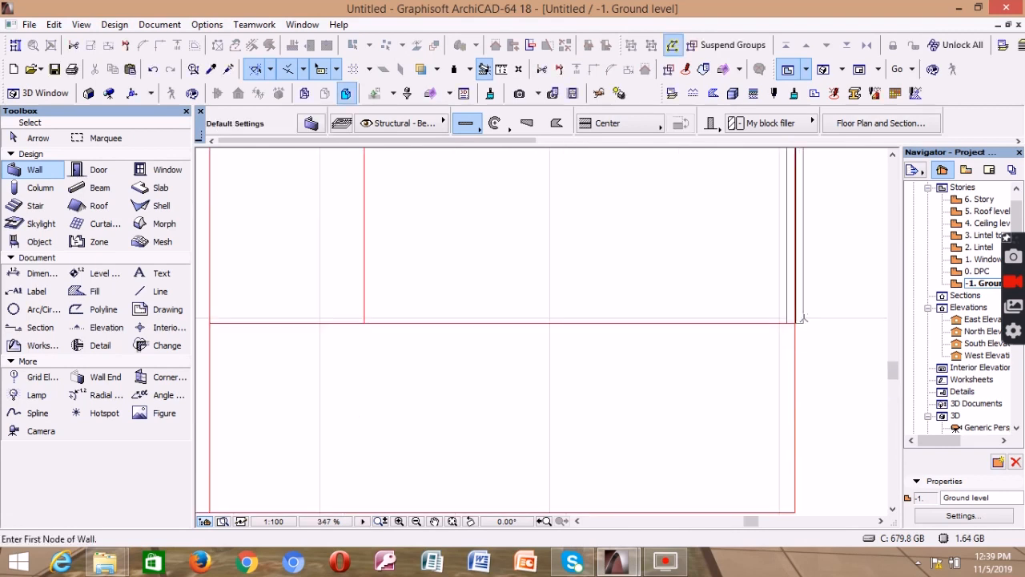
- Draw a 5100 mm wall westward from the east wall's lower end to the next vertical centreline
{"action": "left_click", "coordinate": [791, 316]}
{"action": "scroll", "coordinate": [790, 336], "scroll_direction": "down", "scroll_amount": 5}
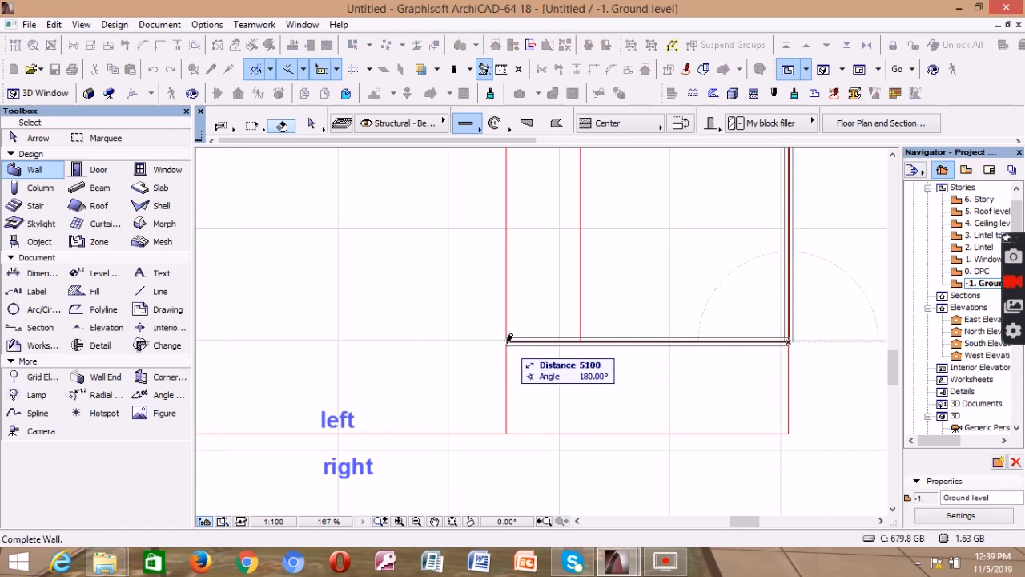
{"action": "left_click", "coordinate": [508, 338]}
{"action": "scroll", "coordinate": [583, 350], "scroll_direction": "down", "scroll_amount": 3}
{"action": "scroll", "coordinate": [600, 286], "scroll_direction": "up", "scroll_amount": 2}
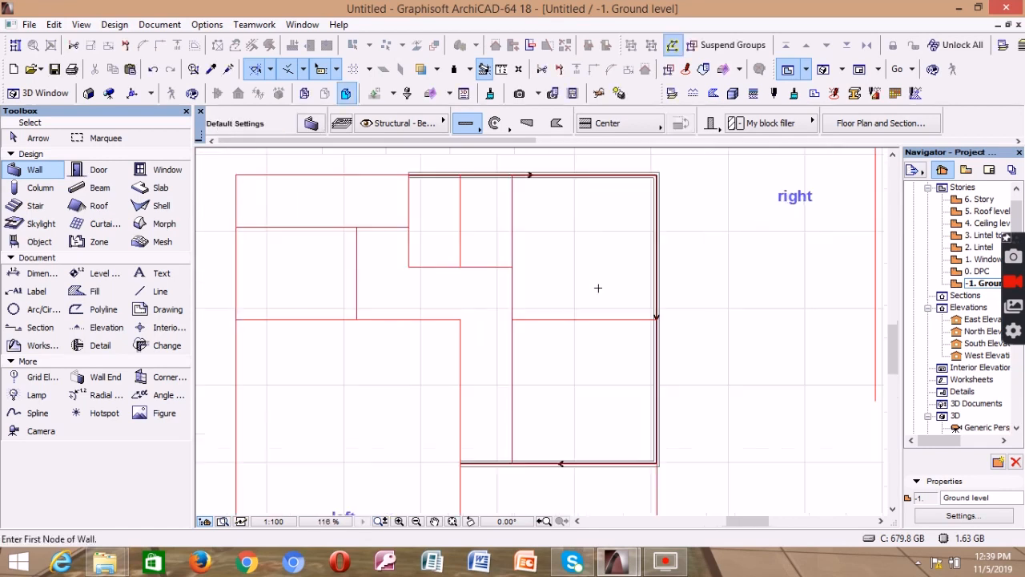
- Examine the reference line arrows of the three clockwise walls and the two sides of the north wall
{"action": "scroll", "coordinate": [524, 162], "scroll_direction": "up", "scroll_amount": 2}
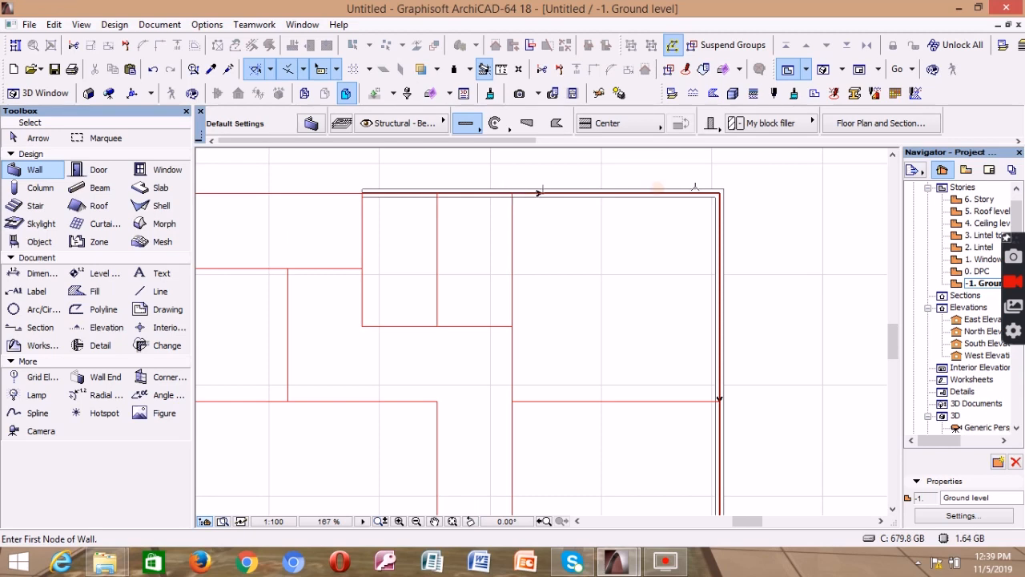
{"action": "scroll", "coordinate": [695, 187], "scroll_direction": "down", "scroll_amount": 2}
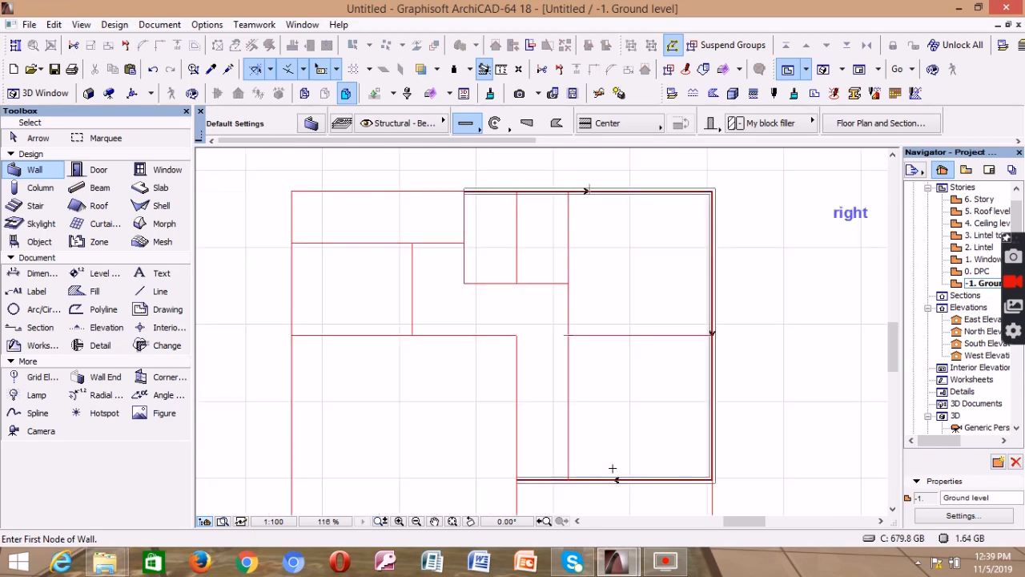
{"action": "scroll", "coordinate": [596, 176], "scroll_direction": "up", "scroll_amount": 3}
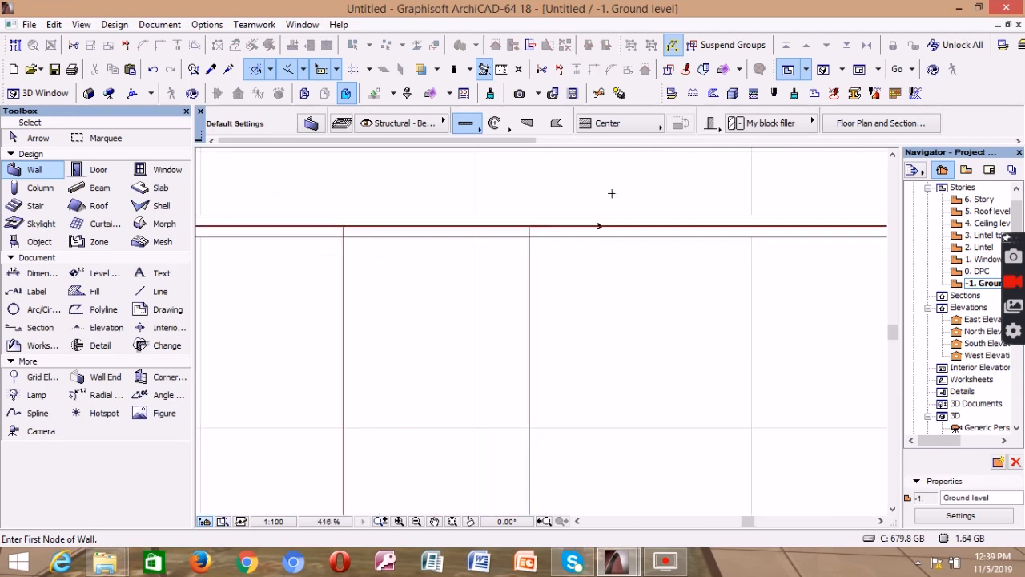
{"action": "scroll", "coordinate": [631, 287], "scroll_direction": "up", "scroll_amount": 3}
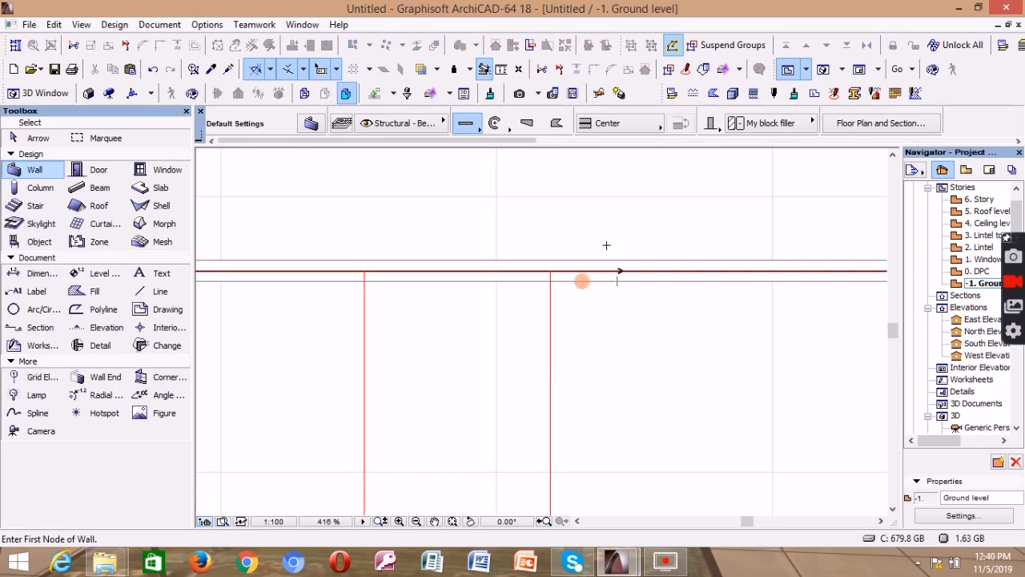
{"action": "scroll", "coordinate": [593, 258], "scroll_direction": "down", "scroll_amount": 5}
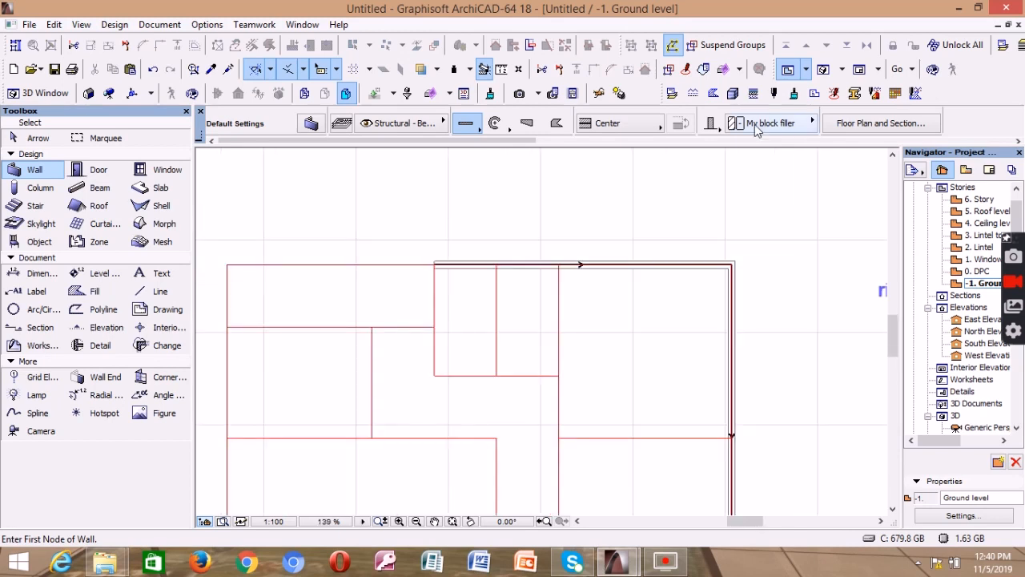
{"action": "scroll", "coordinate": [665, 207], "scroll_direction": "down", "scroll_amount": 2}
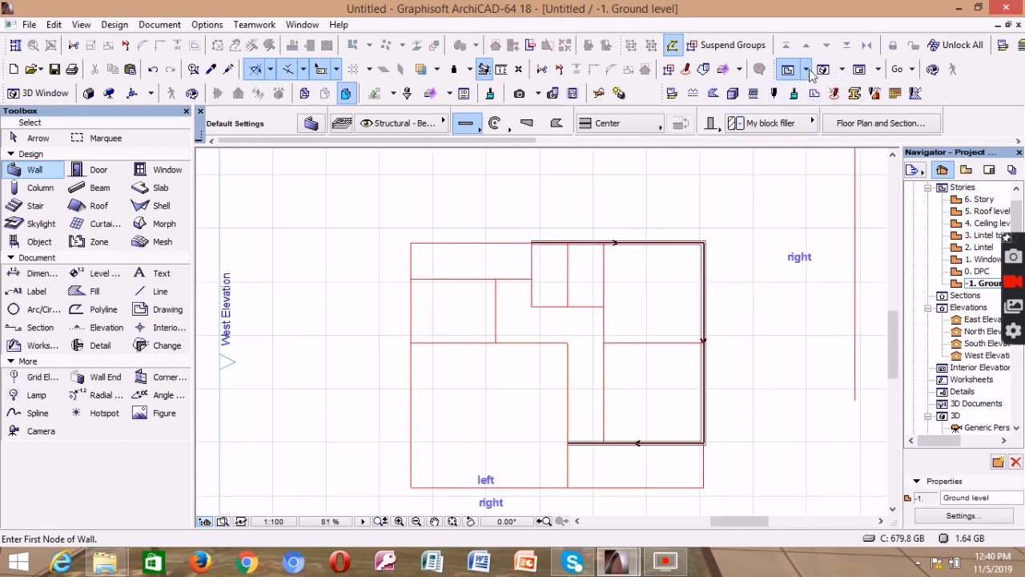
- Show the three new walls in the 3D window and view their corners from above
{"action": "left_click", "coordinate": [829, 70]}
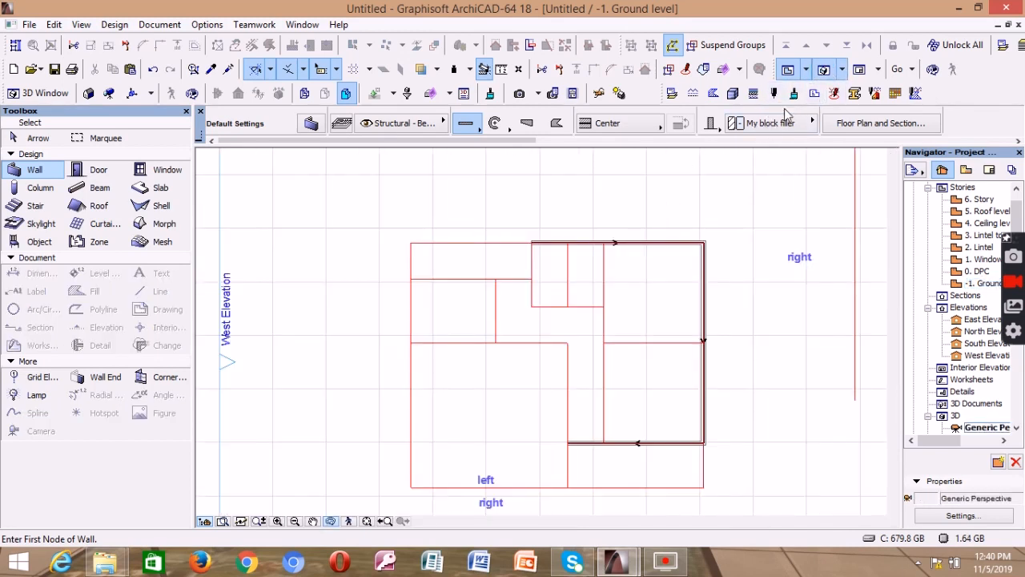
{"action": "scroll", "coordinate": [490, 301], "scroll_direction": "down", "scroll_amount": 4}
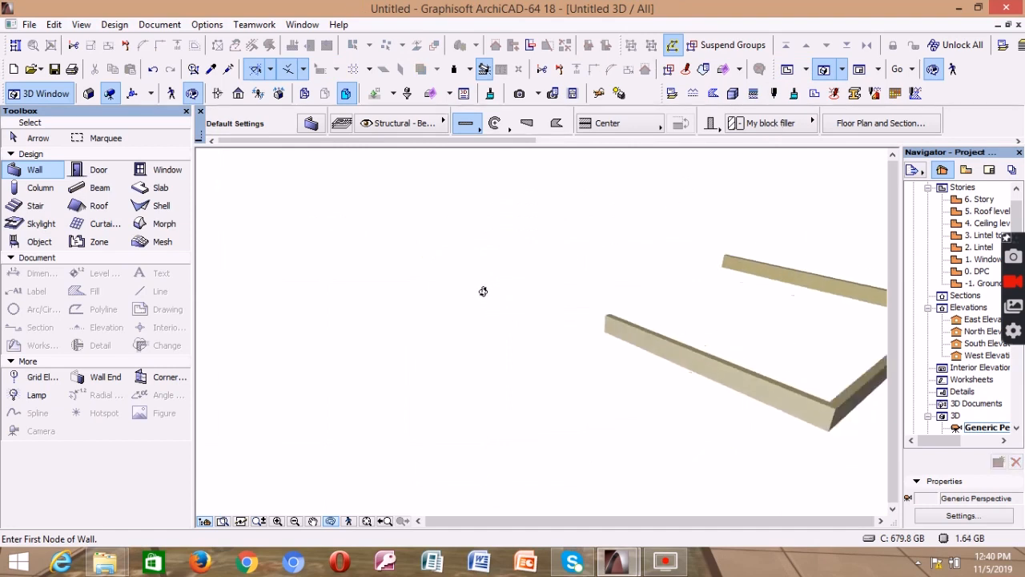
{"action": "scroll", "coordinate": [483, 292], "scroll_direction": "down", "scroll_amount": 2}
{"action": "scroll", "coordinate": [772, 288], "scroll_direction": "up", "scroll_amount": 5}
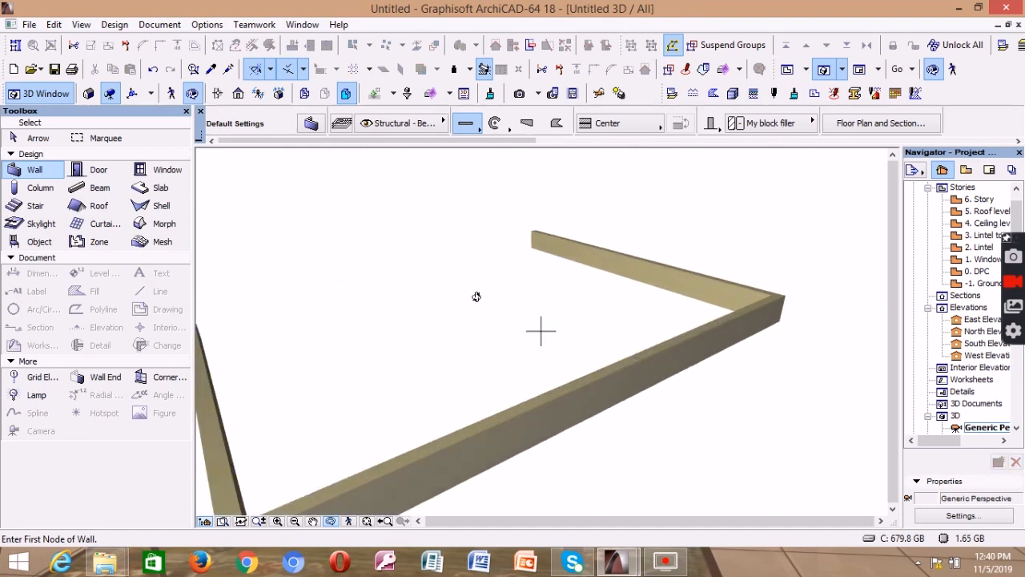
{"action": "middle_click_drag", "start_coordinate": [475, 297], "coordinate": [691, 325], "text": "shift"}
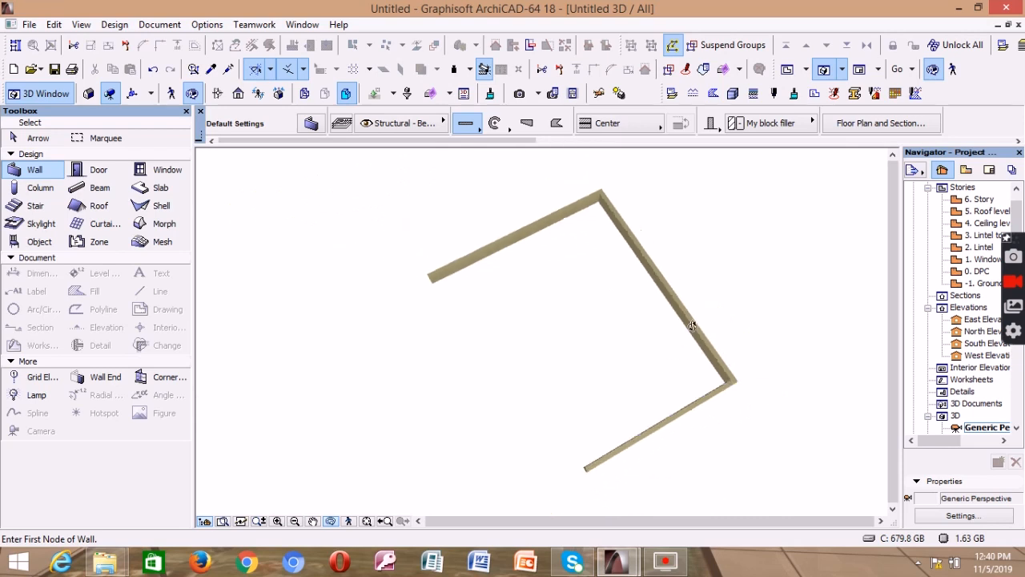
{"action": "scroll", "coordinate": [470, 284], "scroll_direction": "up", "scroll_amount": 5}
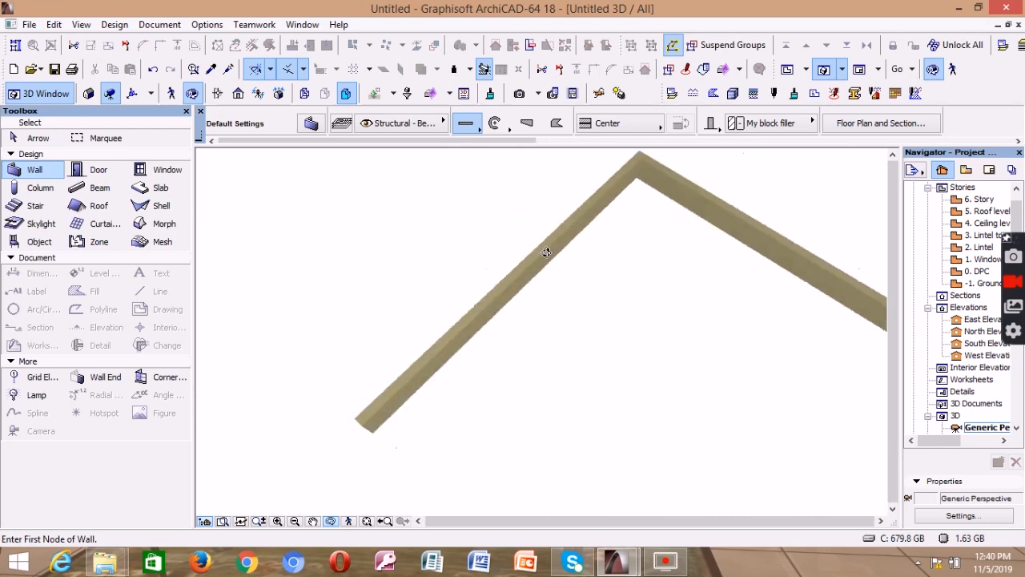
- Orbit around the three walls in 3D to compare their inside and outside faces
{"action": "left_click_drag", "start_coordinate": [547, 252], "coordinate": [636, 208]}
{"action": "scroll", "coordinate": [643, 208], "scroll_direction": "down", "scroll_amount": 4}
{"action": "left_click_drag", "start_coordinate": [532, 352], "coordinate": [675, 377]}
{"action": "scroll", "coordinate": [681, 365], "scroll_direction": "up", "scroll_amount": 4}
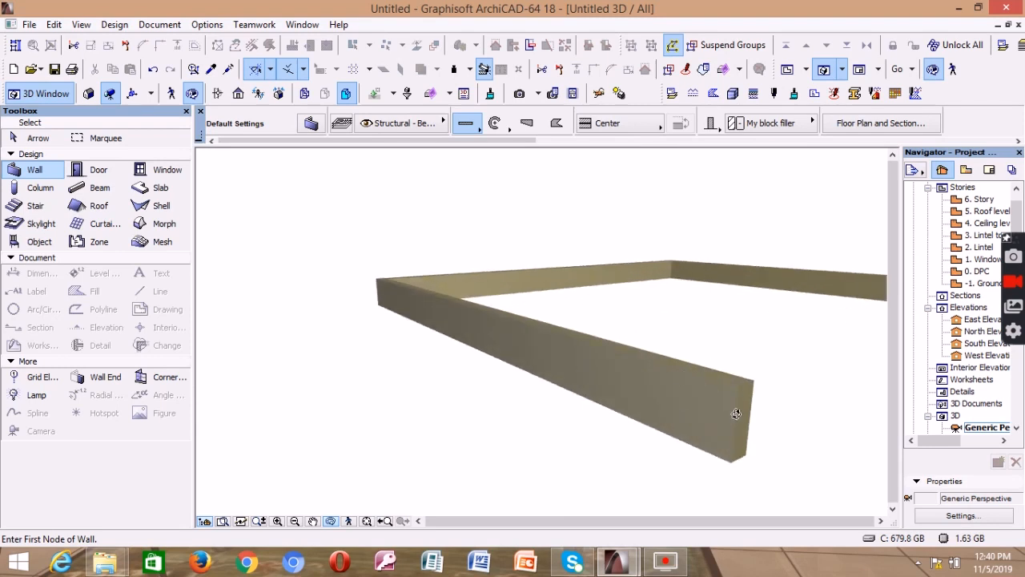
{"action": "left_click_drag", "start_coordinate": [735, 413], "coordinate": [710, 405]}
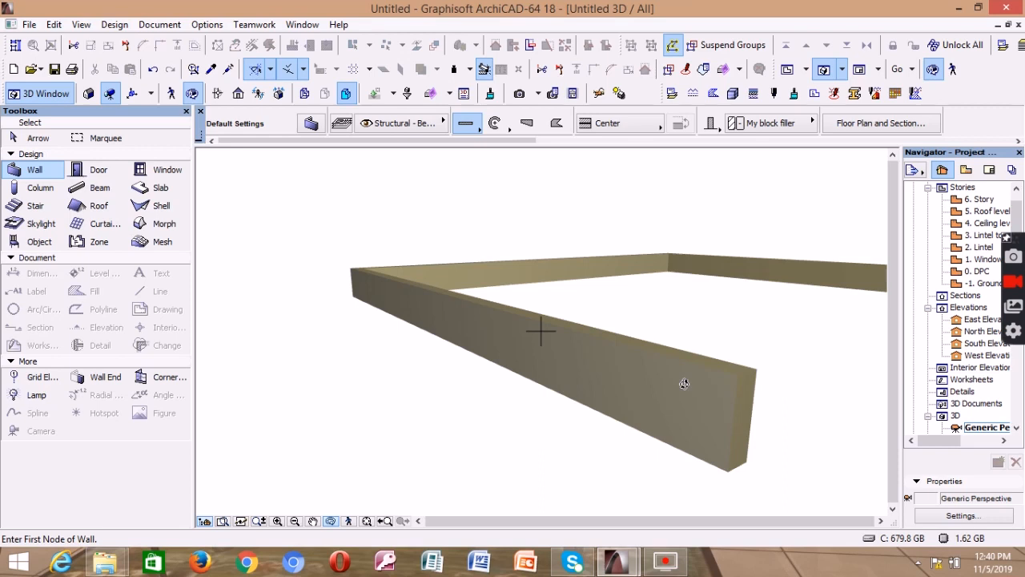
{"action": "left_click_drag", "start_coordinate": [697, 245], "coordinate": [664, 242]}
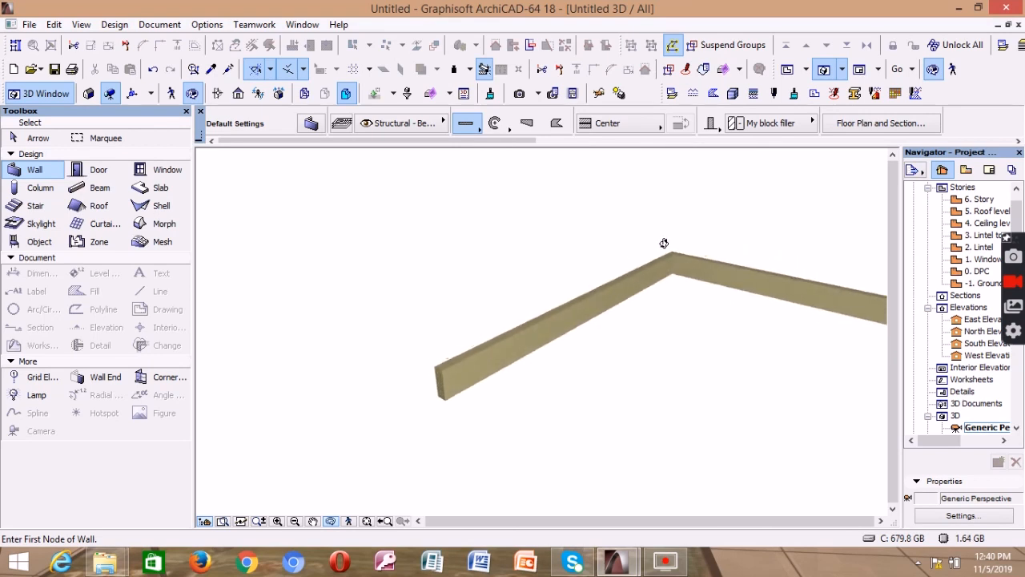
{"action": "left_click_drag", "start_coordinate": [409, 350], "coordinate": [552, 361]}
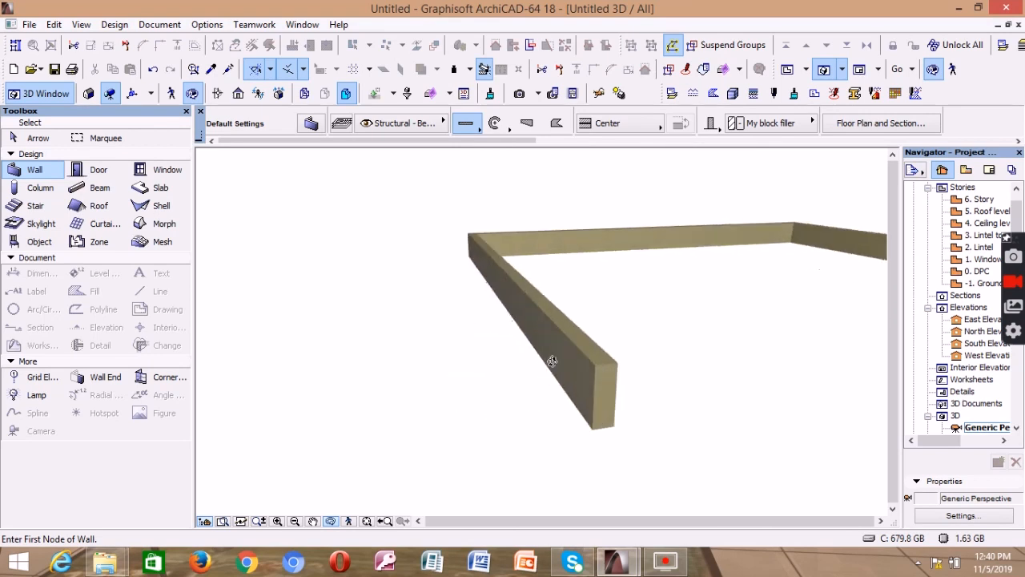
- Inspect the nearest wall's side face and top edge up close in the 3D view
{"action": "scroll", "coordinate": [560, 339], "scroll_direction": "up", "scroll_amount": 5}
{"action": "scroll", "coordinate": [552, 390], "scroll_direction": "down", "scroll_amount": 2}
{"action": "left_click_drag", "start_coordinate": [579, 284], "coordinate": [608, 264]}
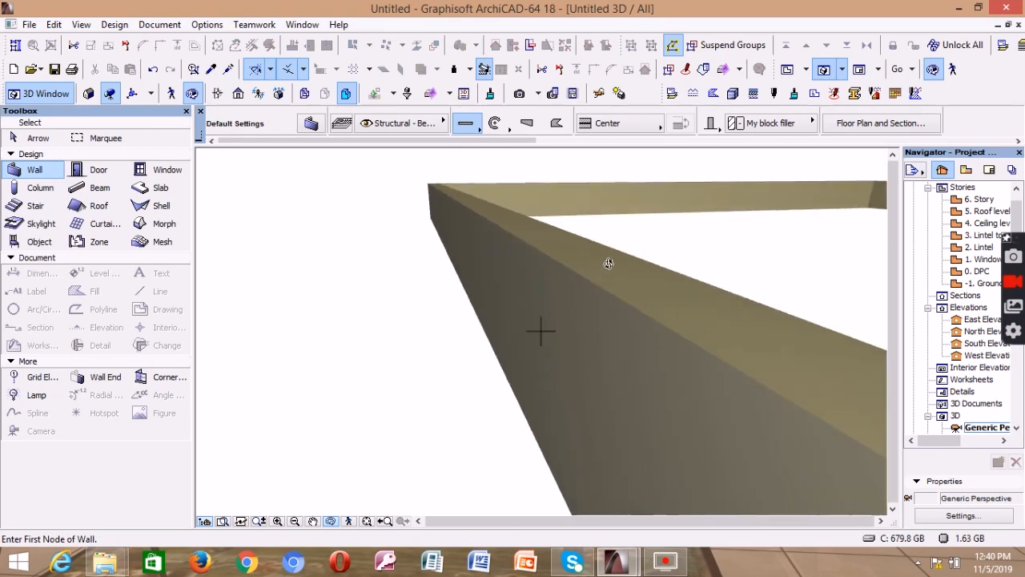
{"action": "scroll", "coordinate": [483, 339], "scroll_direction": "down", "scroll_amount": 6}
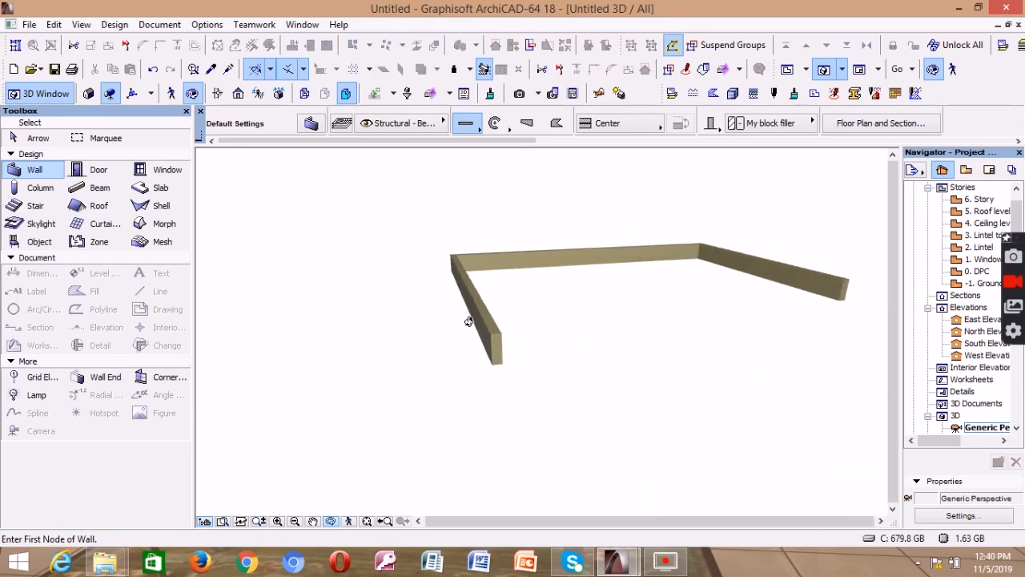
{"action": "scroll", "coordinate": [469, 320], "scroll_direction": "down", "scroll_amount": 1}
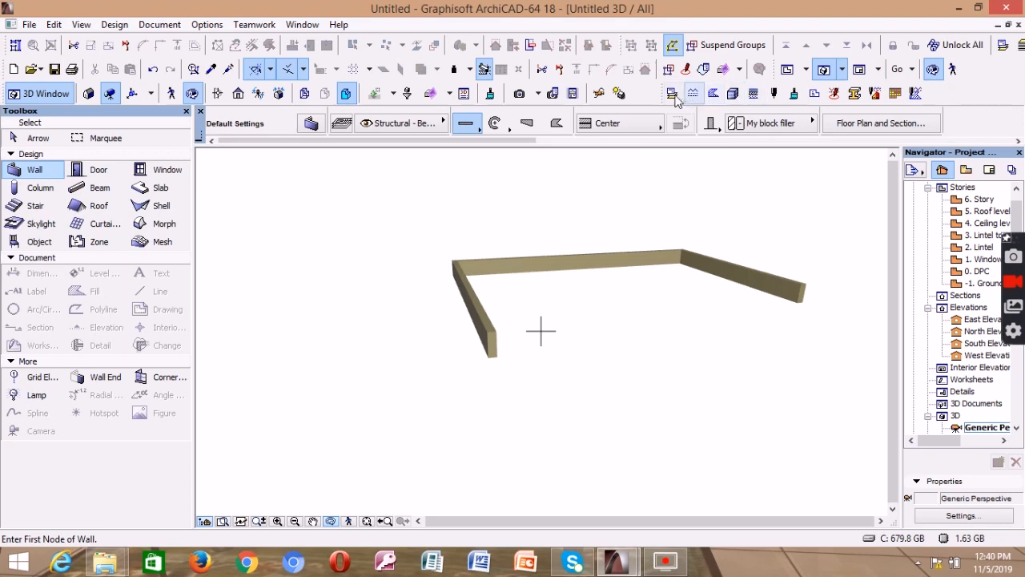
- Return to the ground level floor plan and examine the north wall's direction arrow and its two sides
{"action": "left_click", "coordinate": [787, 68]}
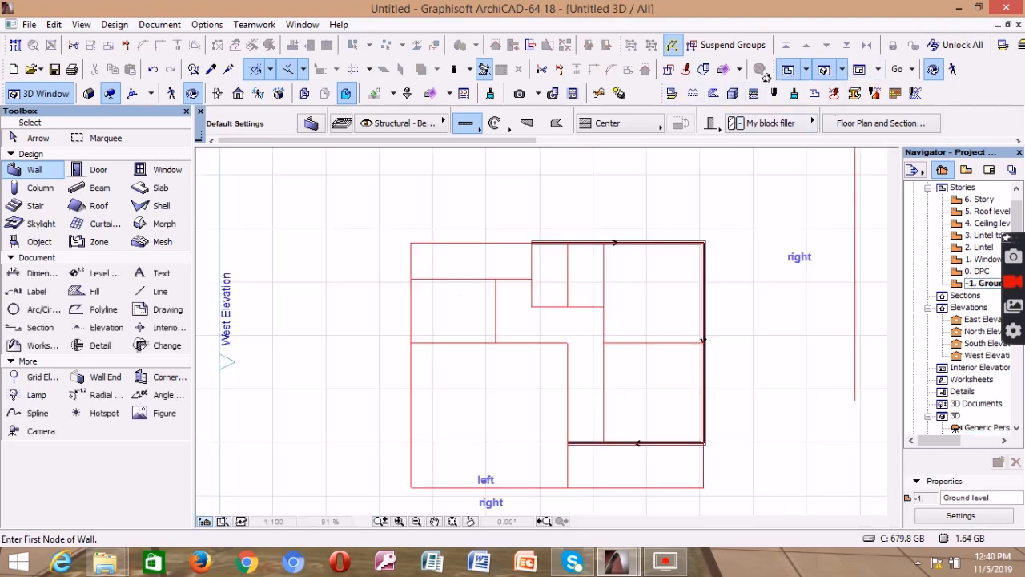
{"action": "scroll", "coordinate": [670, 239], "scroll_direction": "up", "scroll_amount": 3}
{"action": "scroll", "coordinate": [561, 245], "scroll_direction": "down", "scroll_amount": 1}
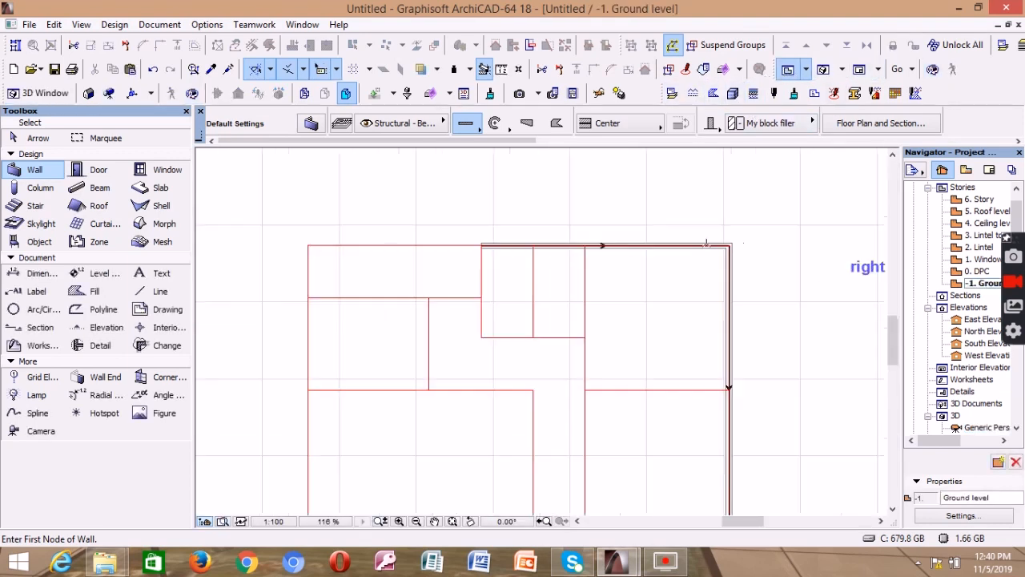
{"action": "scroll", "coordinate": [694, 222], "scroll_direction": "up", "scroll_amount": 4}
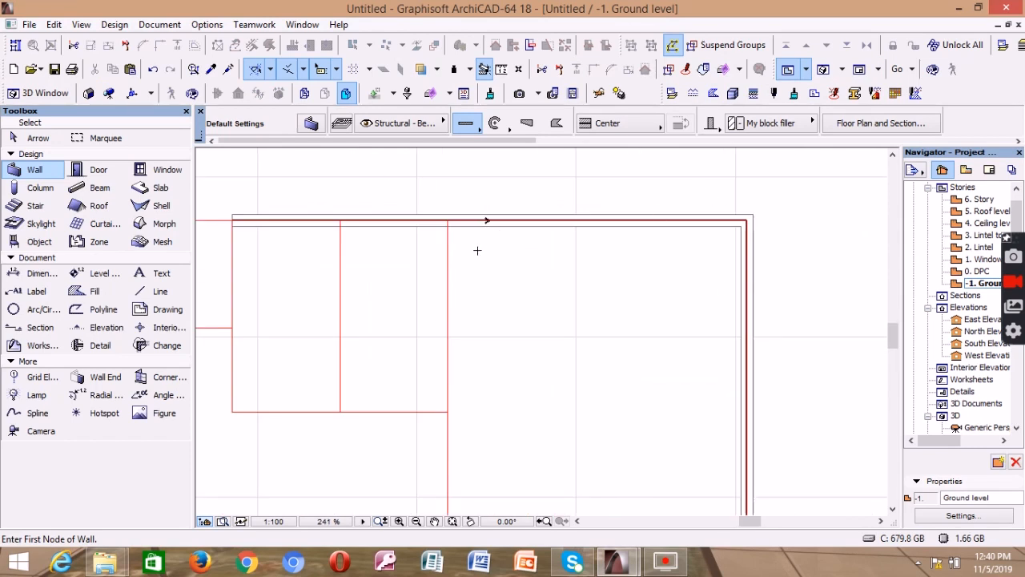
{"action": "scroll", "coordinate": [480, 236], "scroll_direction": "up", "scroll_amount": 4}
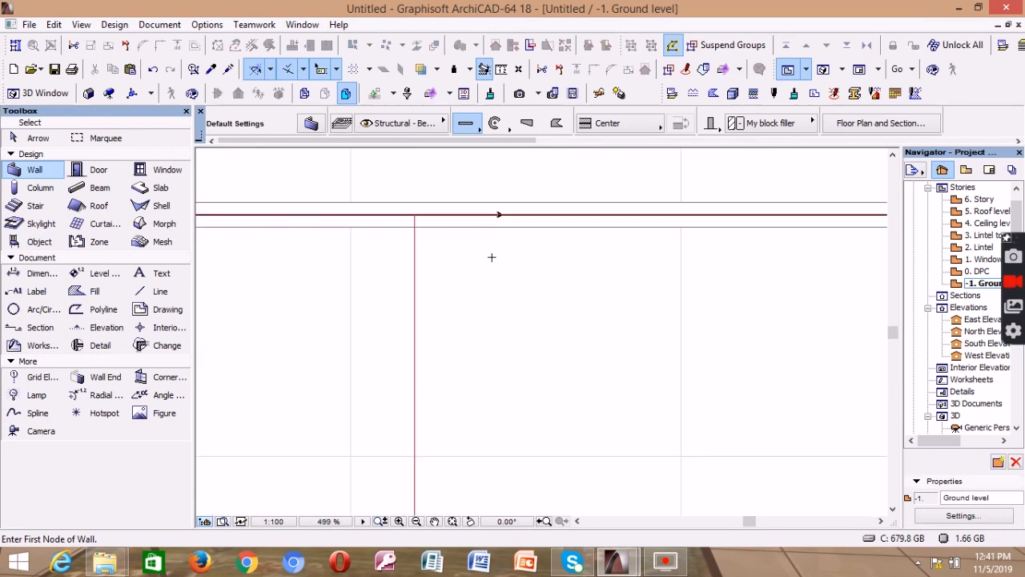
{"action": "scroll", "coordinate": [491, 257], "scroll_direction": "down", "scroll_amount": 4}
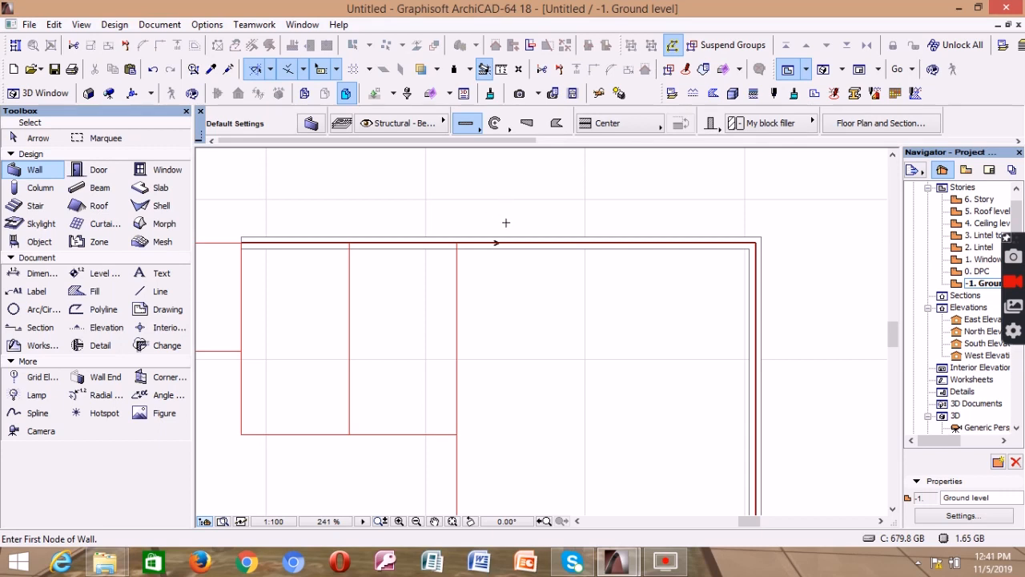
{"action": "scroll", "coordinate": [525, 223], "scroll_direction": "up", "scroll_amount": 2}
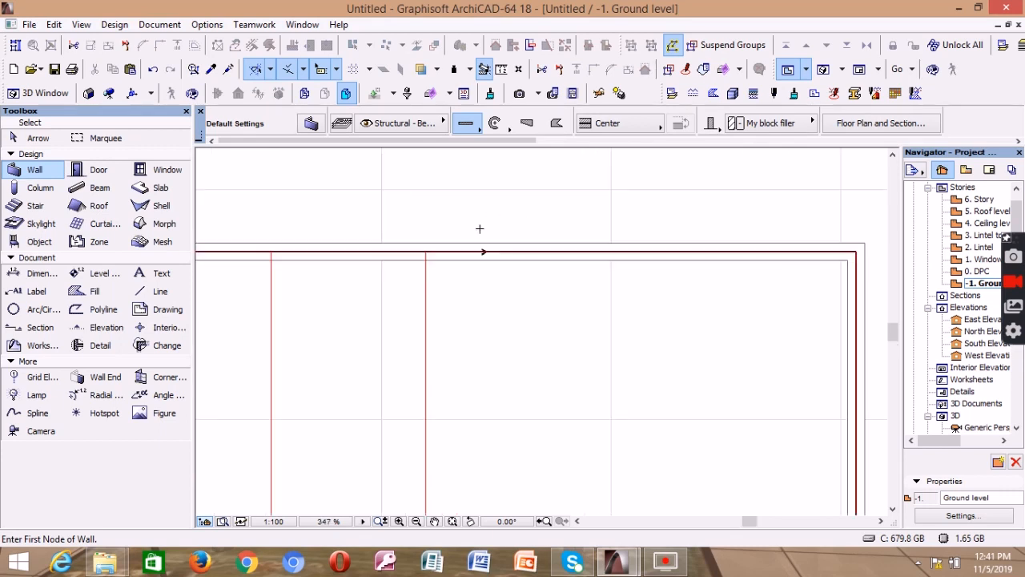
- Add the text "inside left" at the north wall's direction arrow
{"action": "left_click", "coordinate": [152, 273]}
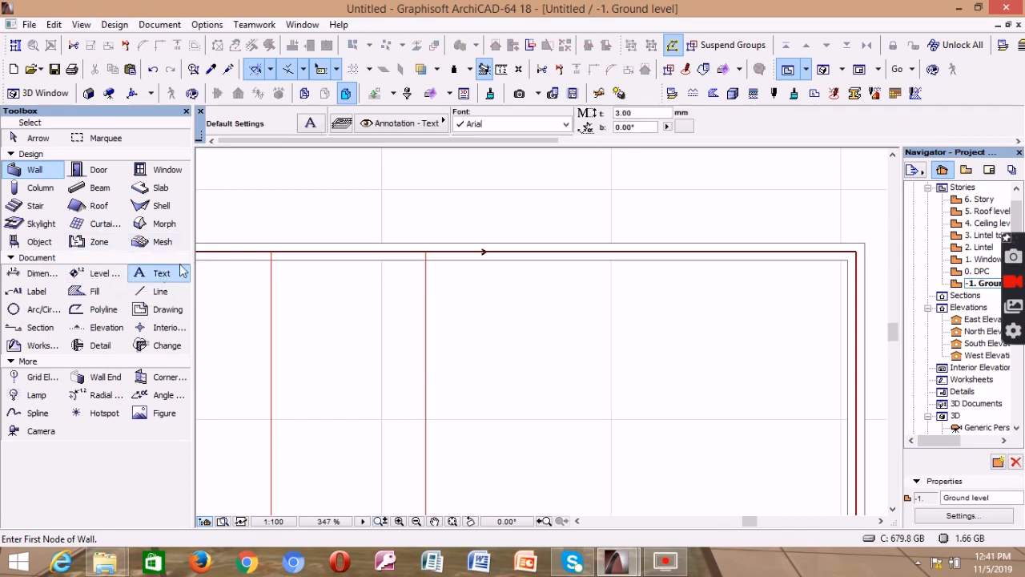
{"action": "double_click", "coordinate": [472, 220]}
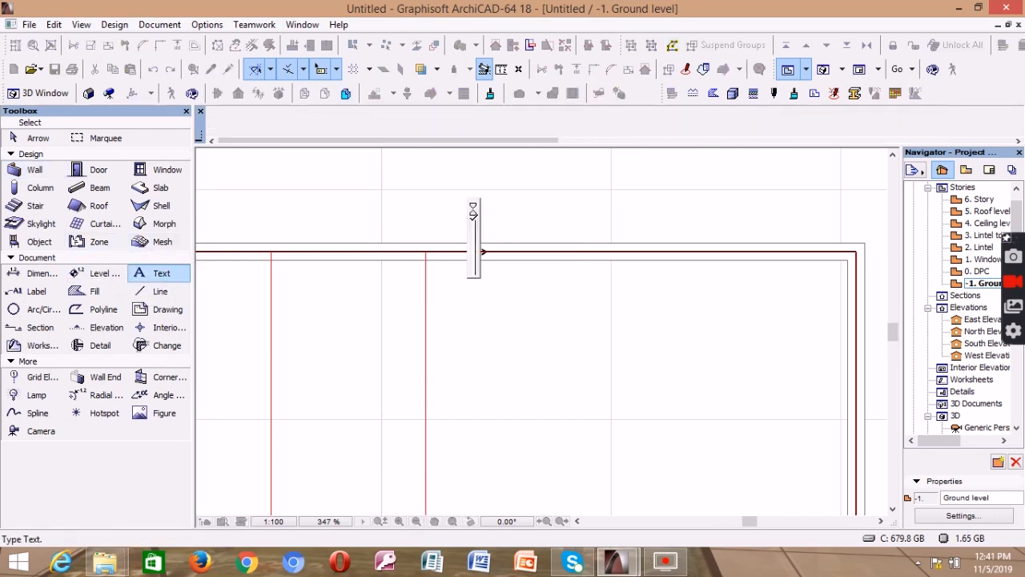
{"action": "type", "text": "in"}
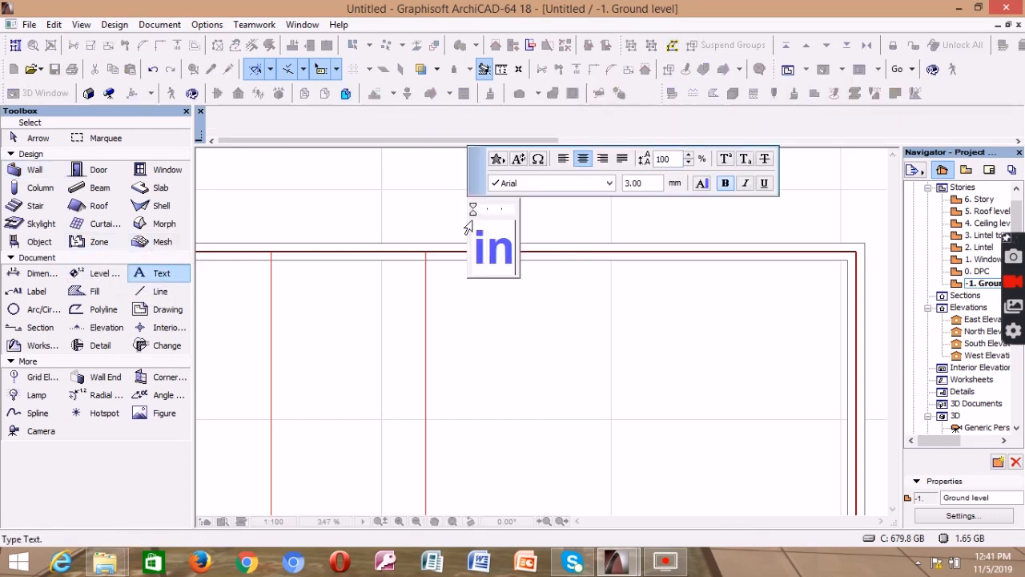
{"action": "type", "text": "side"}
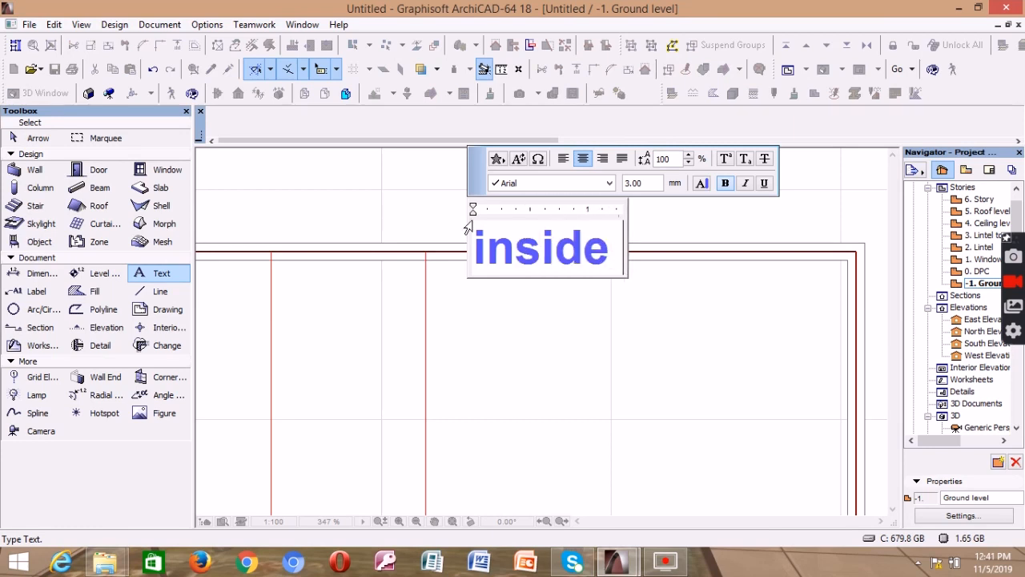
{"action": "type", "text": " lef"}
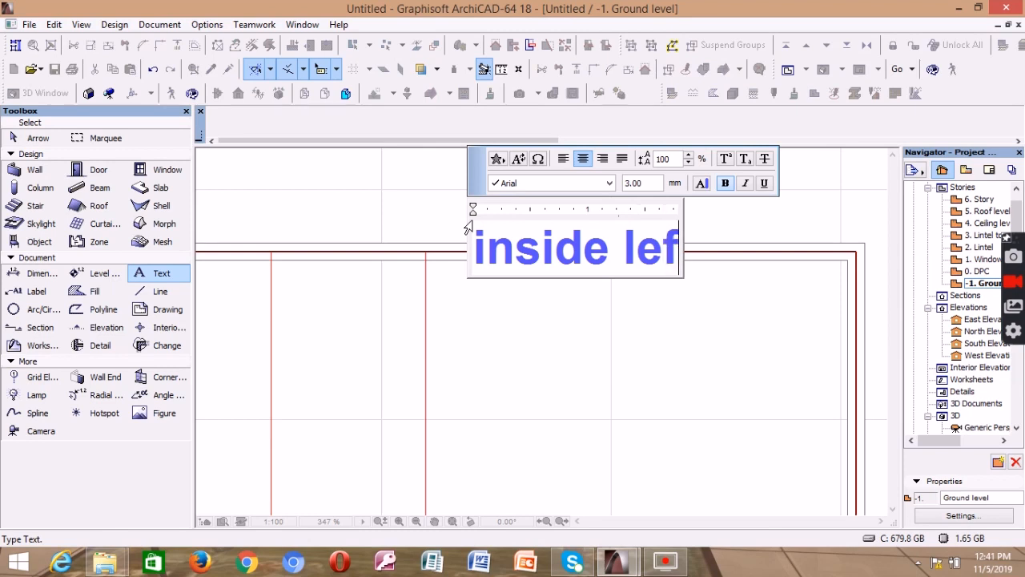
{"action": "type", "text": "t"}
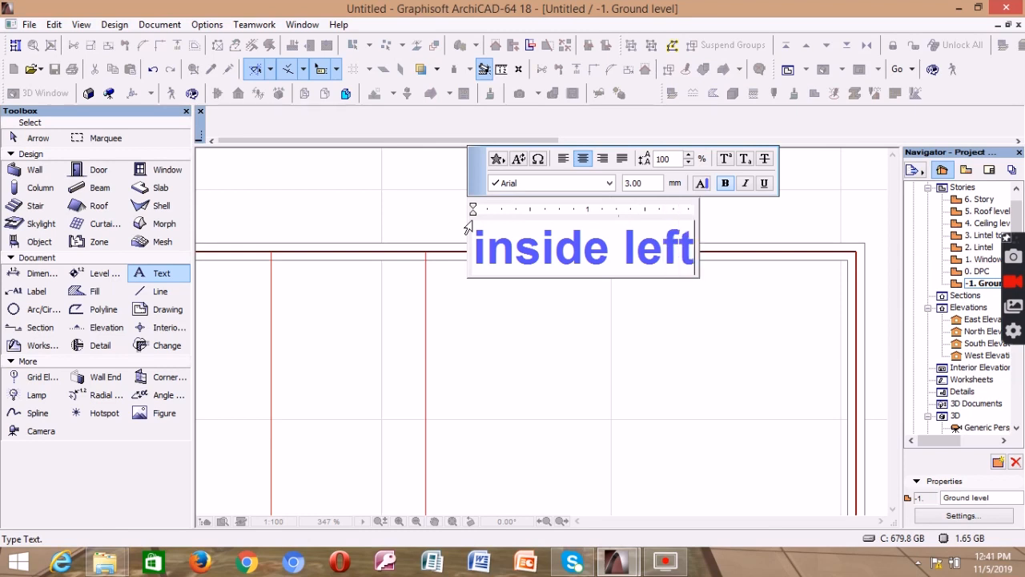
{"action": "left_click", "coordinate": [554, 318]}
- Move the "inside left" text straight up so it sits clear above the north wall
{"action": "scroll", "coordinate": [564, 213], "scroll_direction": "down", "scroll_amount": 4}
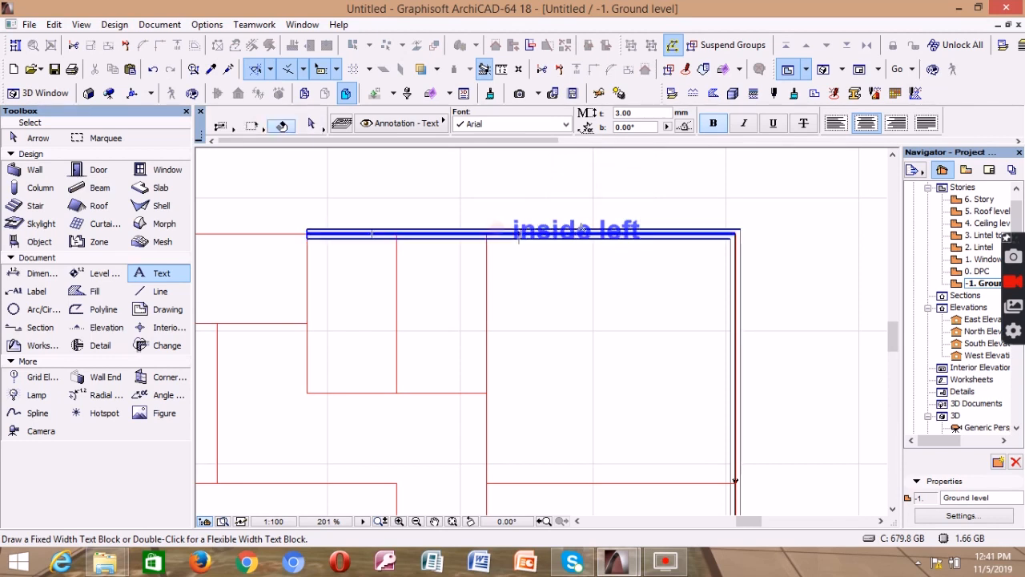
{"action": "left_click", "coordinate": [623, 232]}
{"action": "key", "text": "ctrl+d"}
{"action": "left_click", "coordinate": [587, 234]}
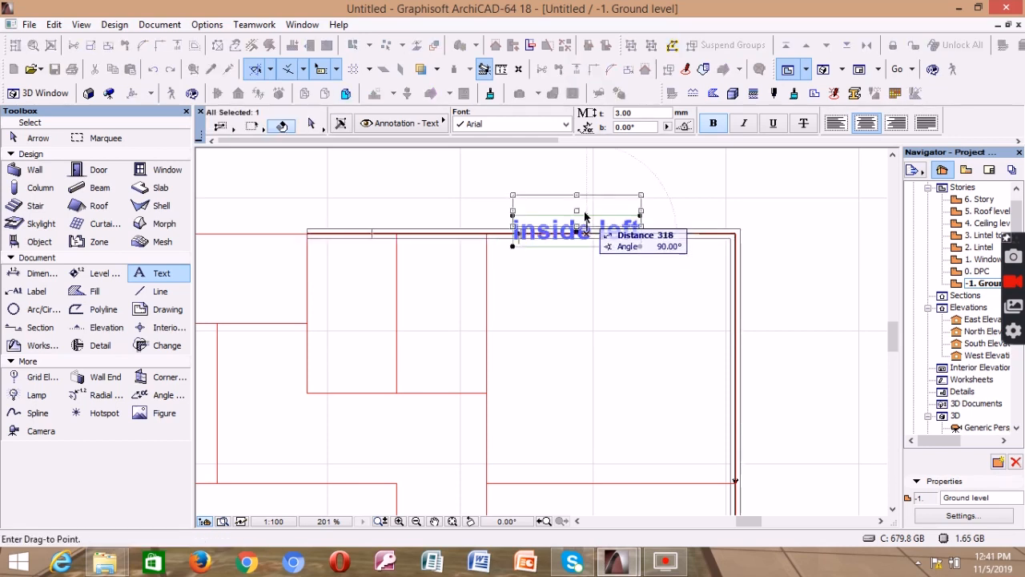
{"action": "left_click", "coordinate": [586, 202]}
{"action": "key", "text": "Escape"}
{"action": "scroll", "coordinate": [568, 198], "scroll_direction": "up", "scroll_amount": 3}
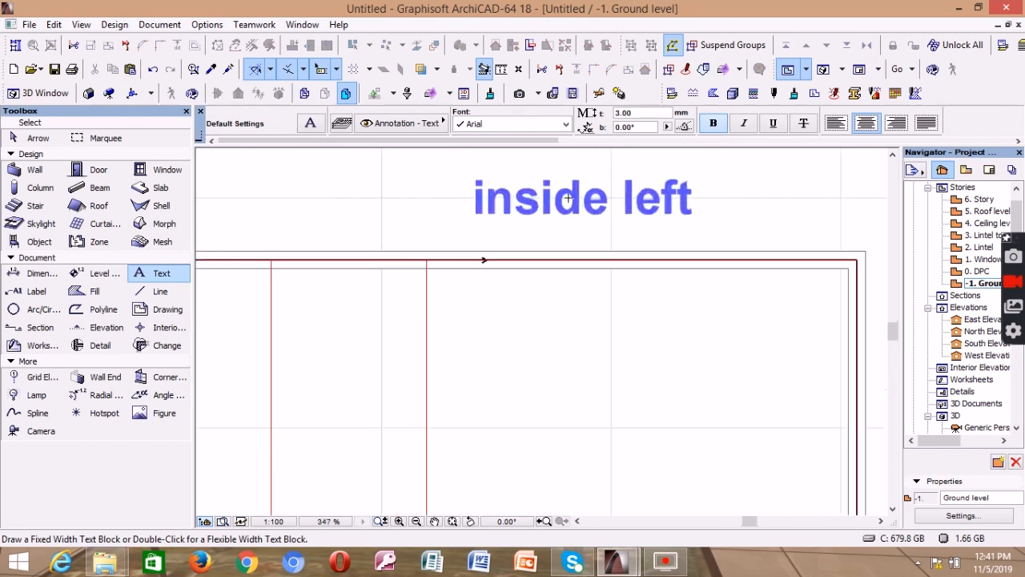
- Add the text "outside right" just below the north wall, under the "inside left" label
{"action": "scroll", "coordinate": [494, 182], "scroll_direction": "up", "scroll_amount": 1}
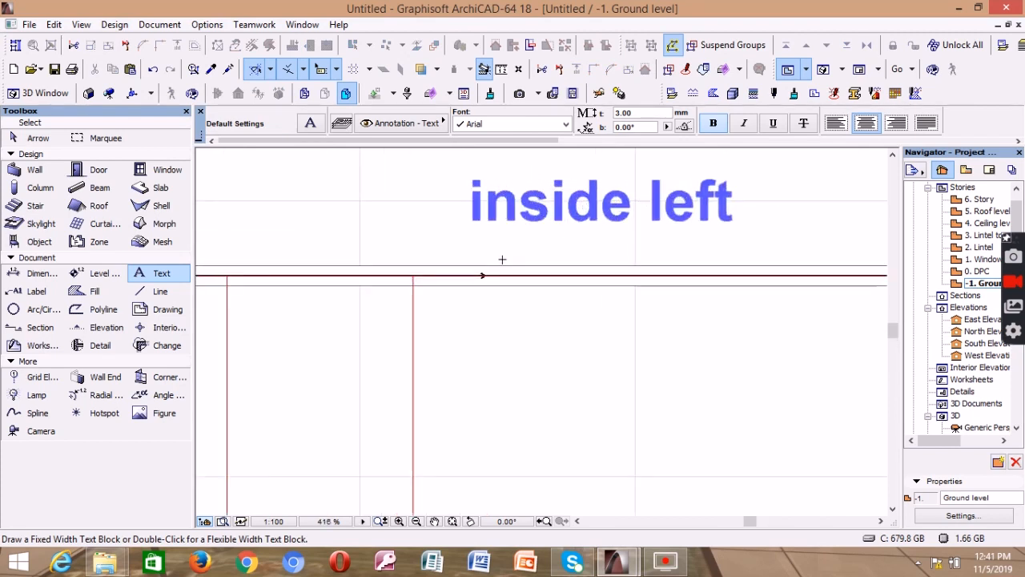
{"action": "scroll", "coordinate": [503, 302], "scroll_direction": "down", "scroll_amount": 1}
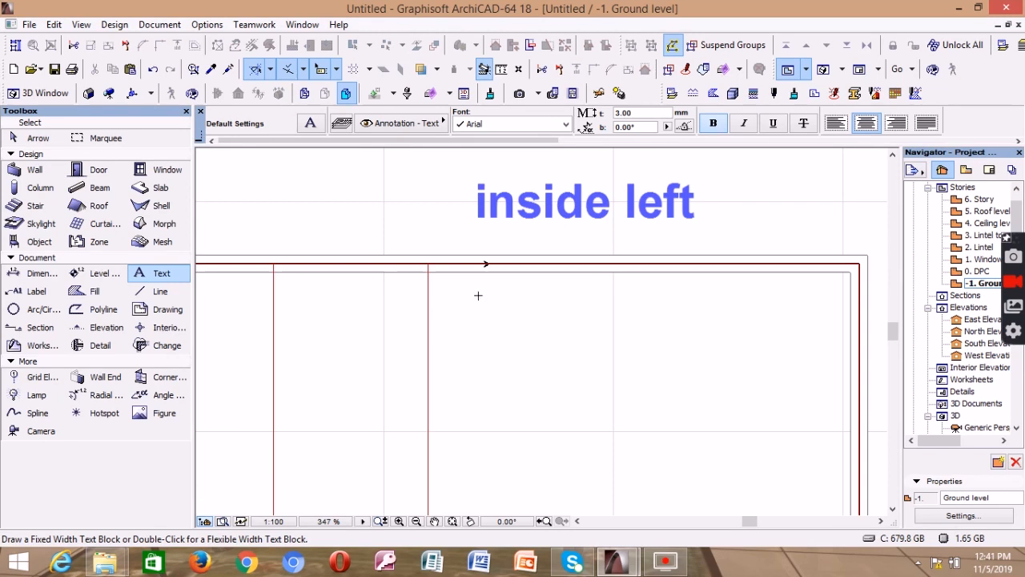
{"action": "double_click", "coordinate": [479, 303]}
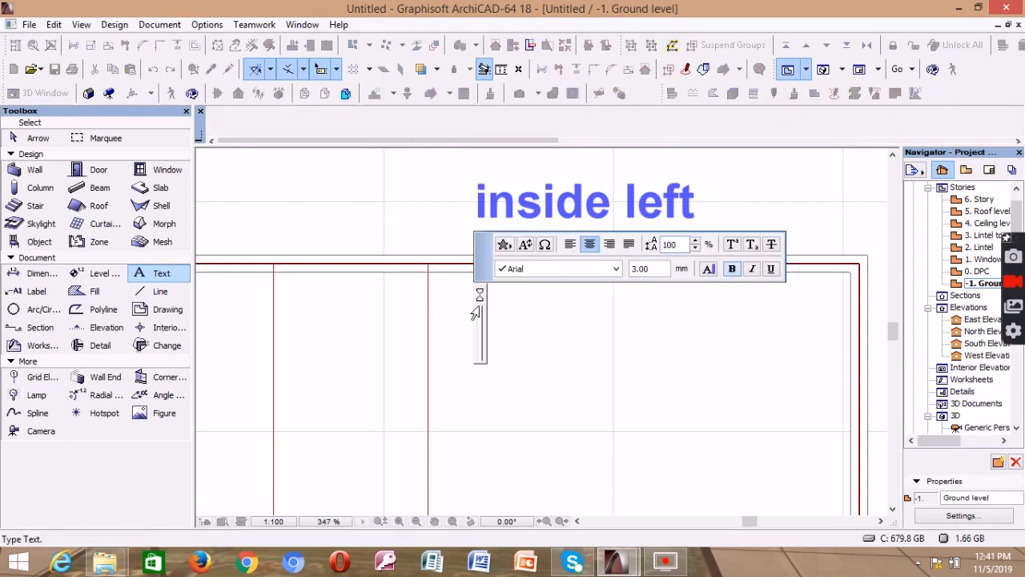
{"action": "type", "text": "ou"}
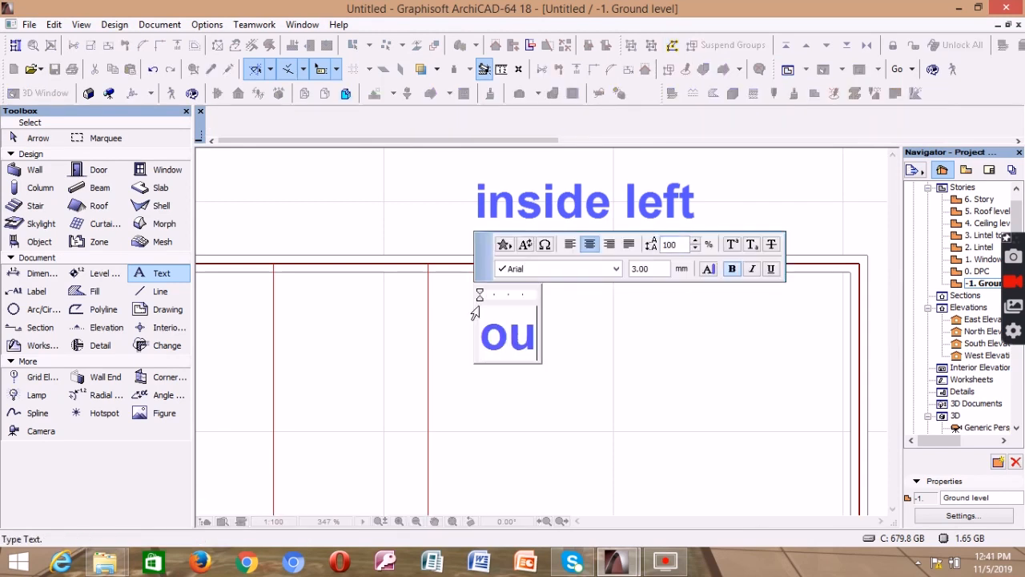
{"action": "type", "text": "tside"}
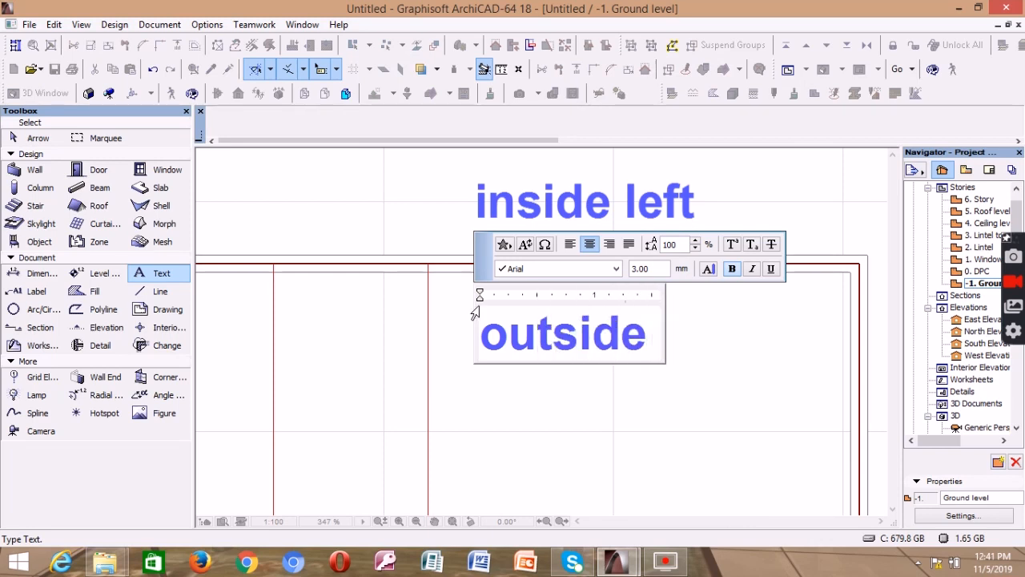
{"action": "type", "text": " right"}
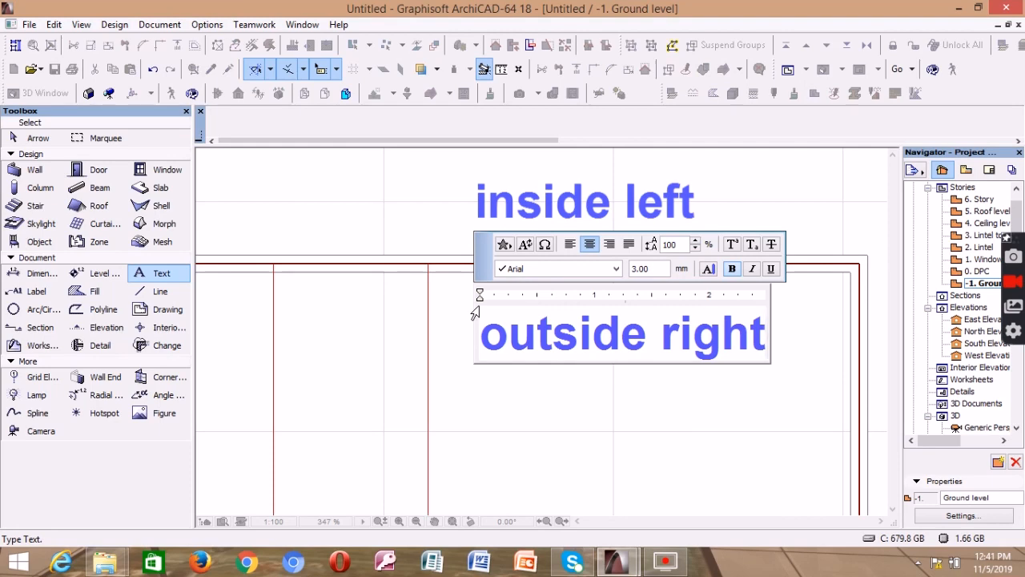
{"action": "left_click", "coordinate": [499, 405]}
{"action": "scroll", "coordinate": [543, 324], "scroll_direction": "down", "scroll_amount": 3}
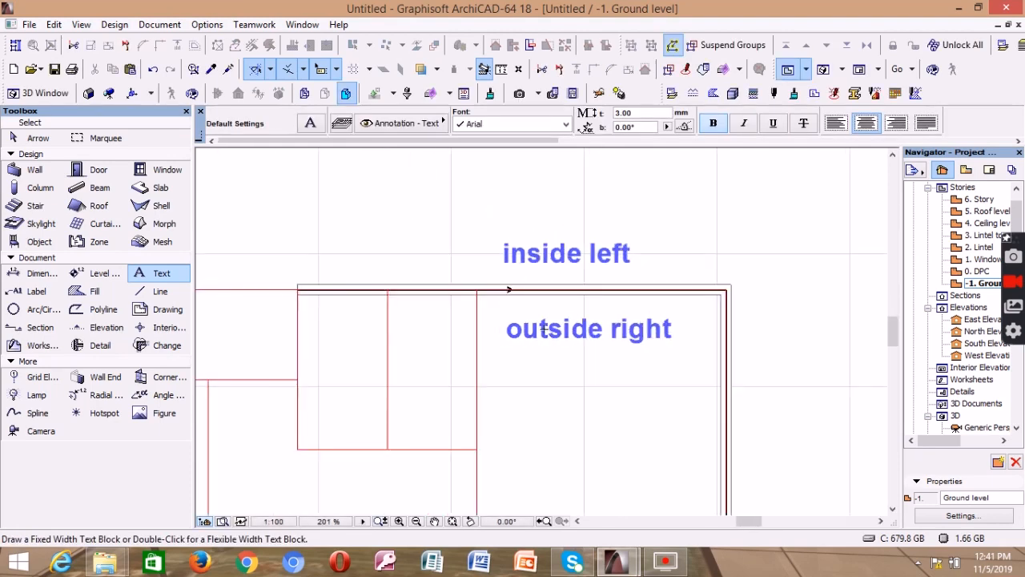
- Examine the two side labels against the north wall's arrow and the direction of the other clockwise walls
{"action": "scroll", "coordinate": [597, 278], "scroll_direction": "down", "scroll_amount": 1}
{"action": "scroll", "coordinate": [552, 290], "scroll_direction": "up", "scroll_amount": 2}
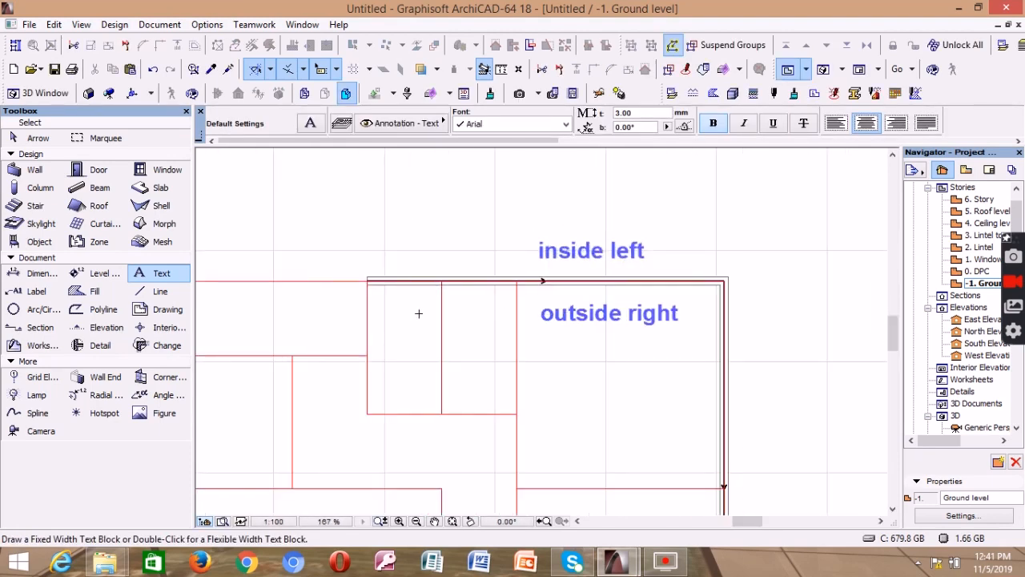
{"action": "scroll", "coordinate": [542, 299], "scroll_direction": "up", "scroll_amount": 2}
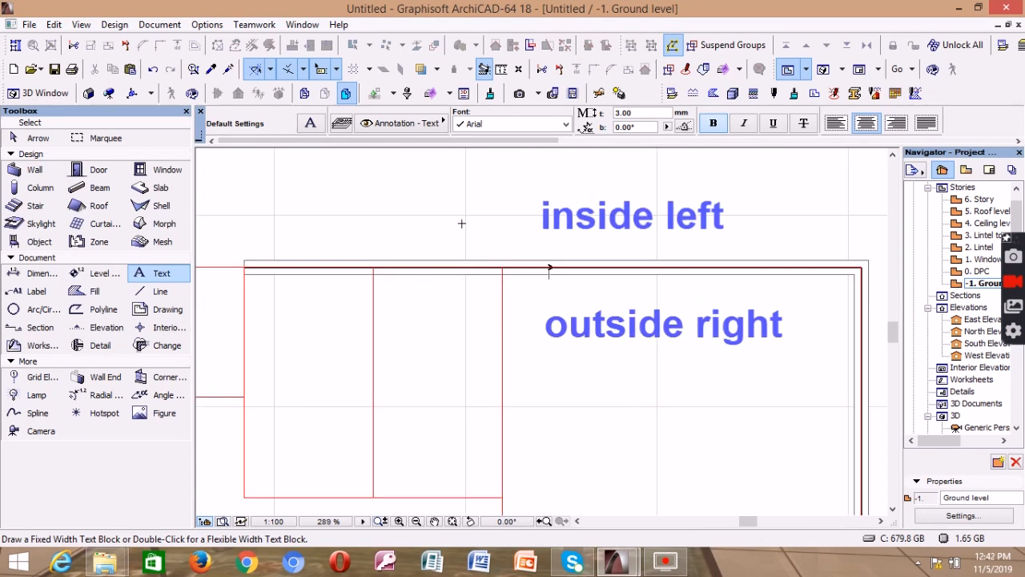
{"action": "scroll", "coordinate": [468, 232], "scroll_direction": "down", "scroll_amount": 3}
{"action": "scroll", "coordinate": [480, 234], "scroll_direction": "up", "scroll_amount": 2}
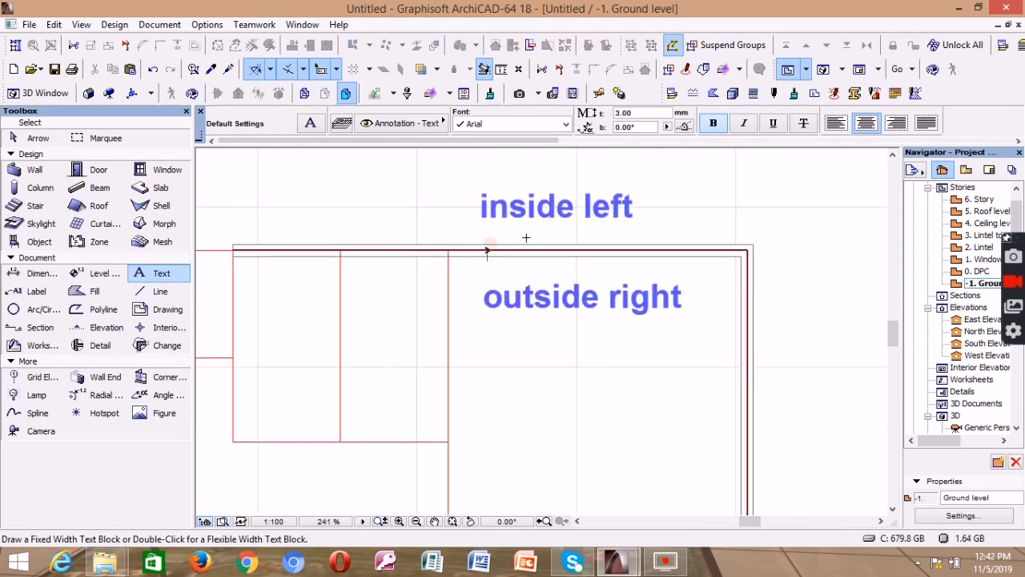
{"action": "scroll", "coordinate": [595, 305], "scroll_direction": "down", "scroll_amount": 2}
{"action": "scroll", "coordinate": [534, 235], "scroll_direction": "up", "scroll_amount": 2}
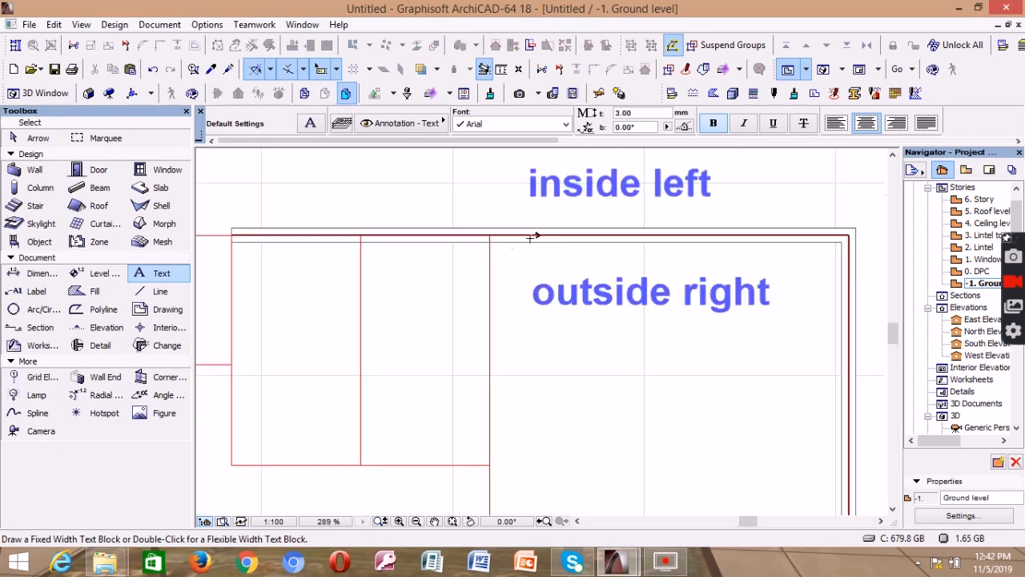
{"action": "scroll", "coordinate": [544, 226], "scroll_direction": "down", "scroll_amount": 1}
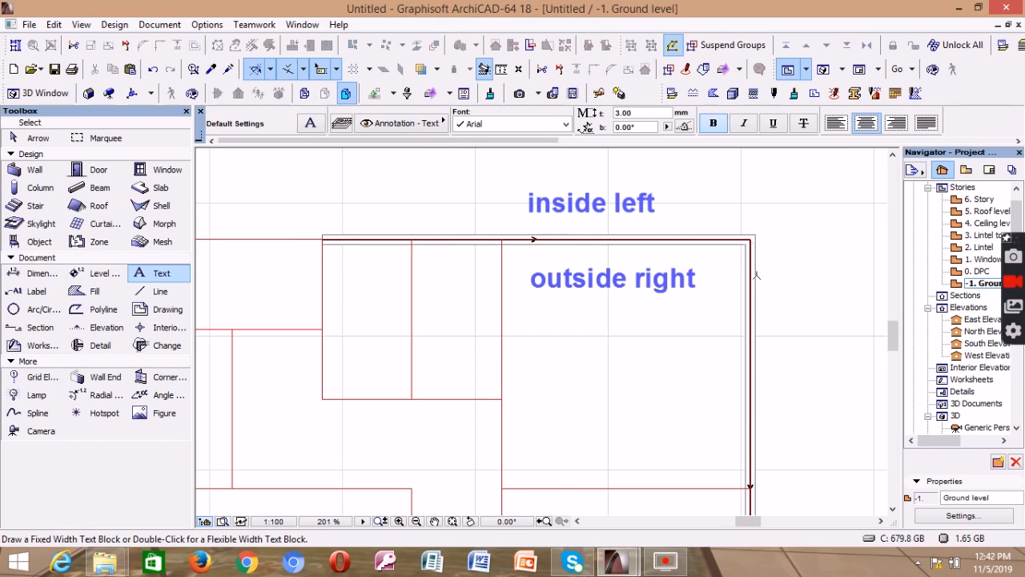
{"action": "scroll", "coordinate": [743, 251], "scroll_direction": "down", "scroll_amount": 2}
{"action": "scroll", "coordinate": [504, 210], "scroll_direction": "down", "scroll_amount": 1}
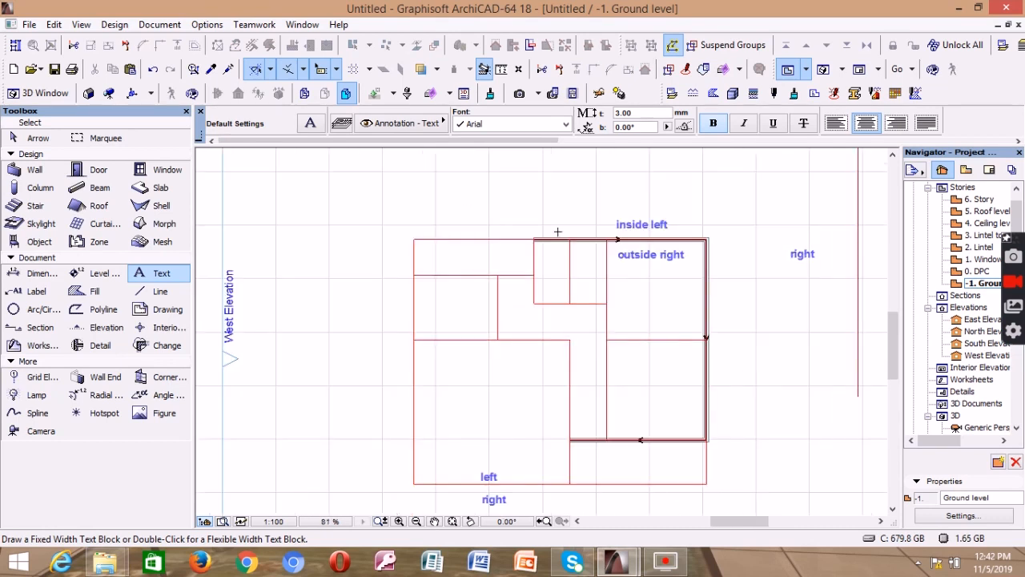
- Draw a wall southward along the west centreline, from its junction with the second horizontal centreline to the southwest corner
{"action": "left_click", "coordinate": [34, 170]}
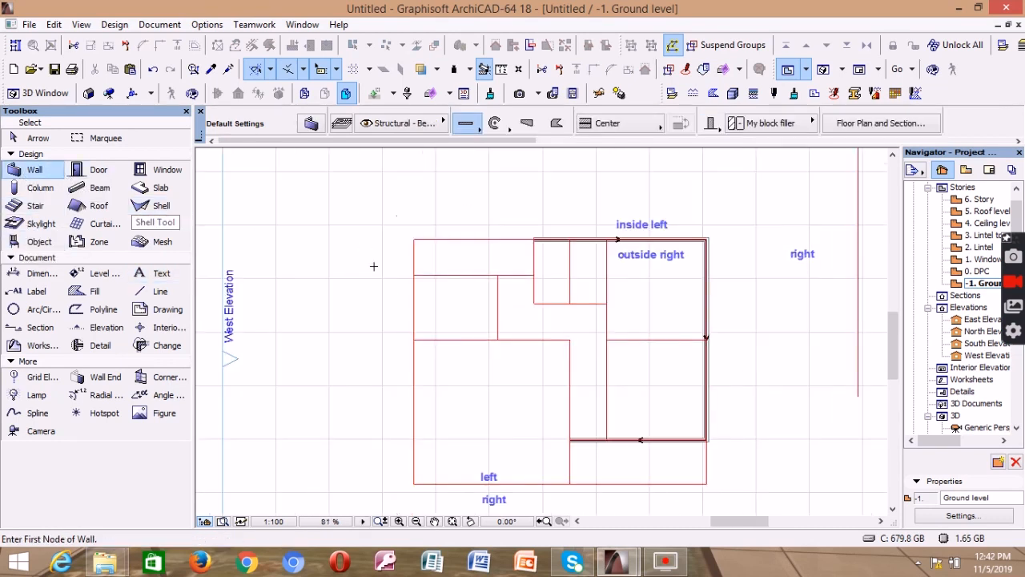
{"action": "scroll", "coordinate": [396, 274], "scroll_direction": "down", "scroll_amount": 1}
{"action": "scroll", "coordinate": [397, 275], "scroll_direction": "up", "scroll_amount": 2}
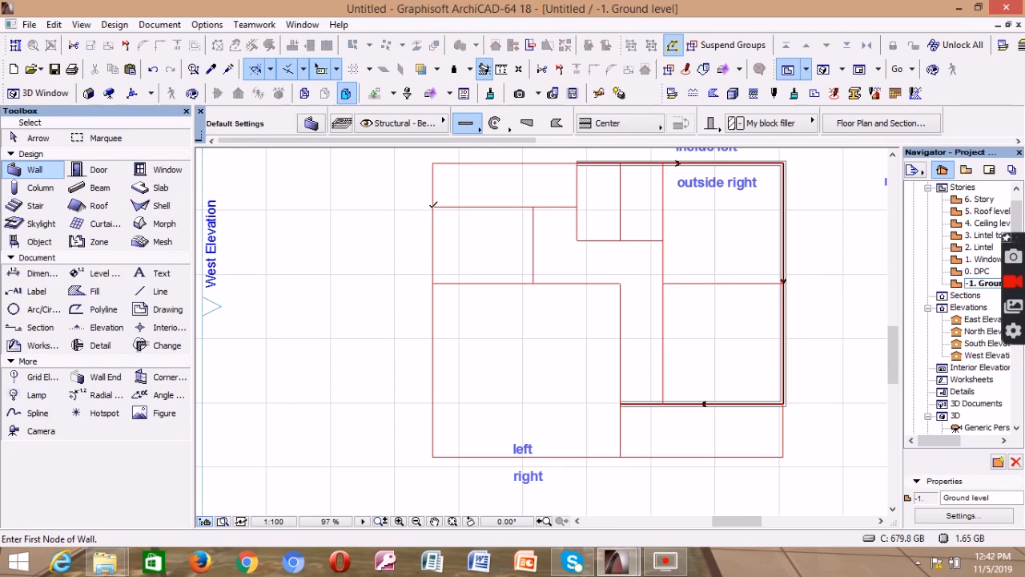
{"action": "left_click", "coordinate": [432, 206]}
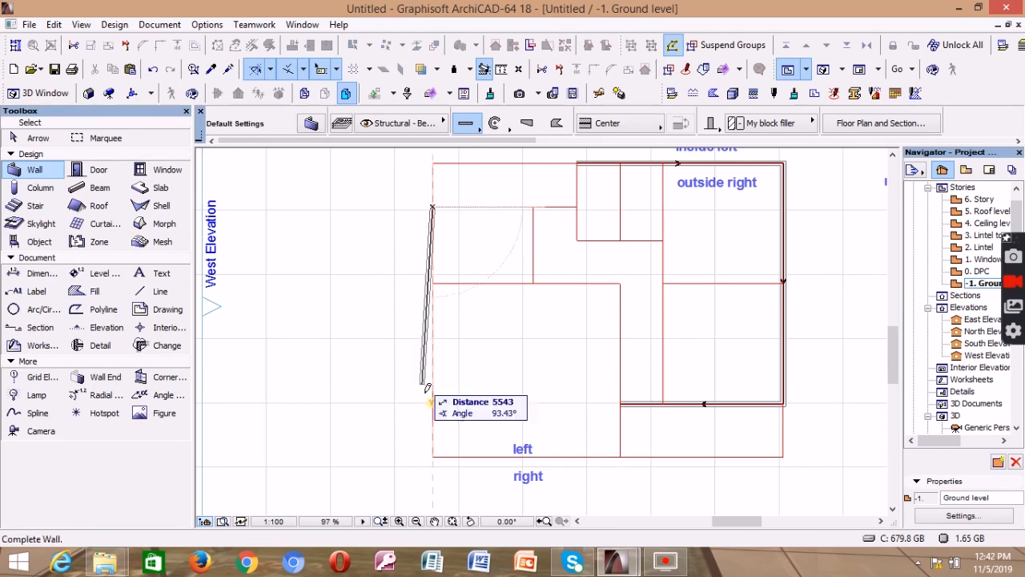
{"action": "left_click", "coordinate": [436, 451]}
{"action": "scroll", "coordinate": [432, 331], "scroll_direction": "up", "scroll_amount": 3}
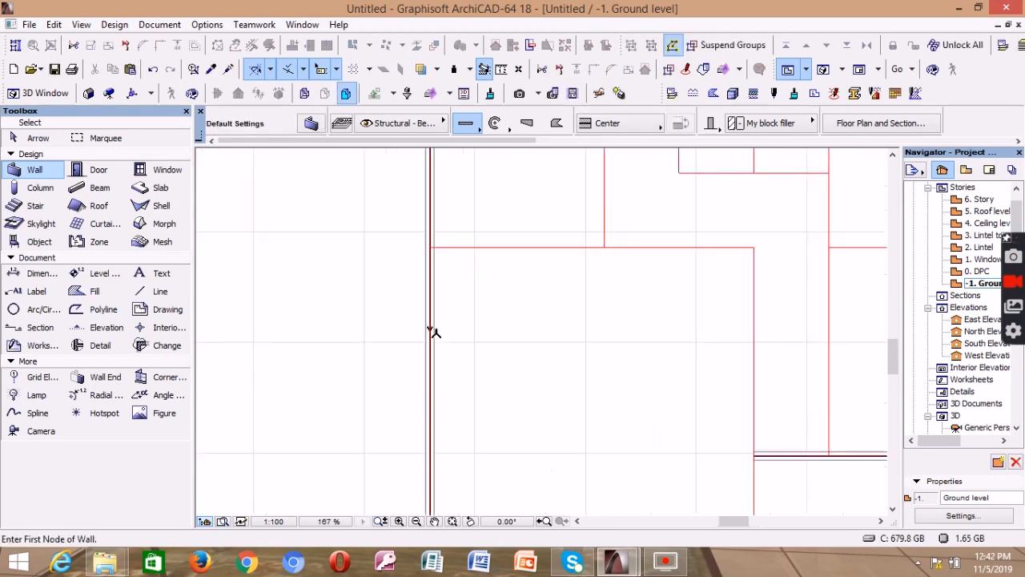
- Examine the west wall's direction arrow, select that wall and review its outside, edge and inside surface overrides in the wall settings
{"action": "scroll", "coordinate": [428, 343], "scroll_direction": "down", "scroll_amount": 2}
{"action": "scroll", "coordinate": [427, 344], "scroll_direction": "down", "scroll_amount": 2}
{"action": "scroll", "coordinate": [419, 336], "scroll_direction": "up", "scroll_amount": 4}
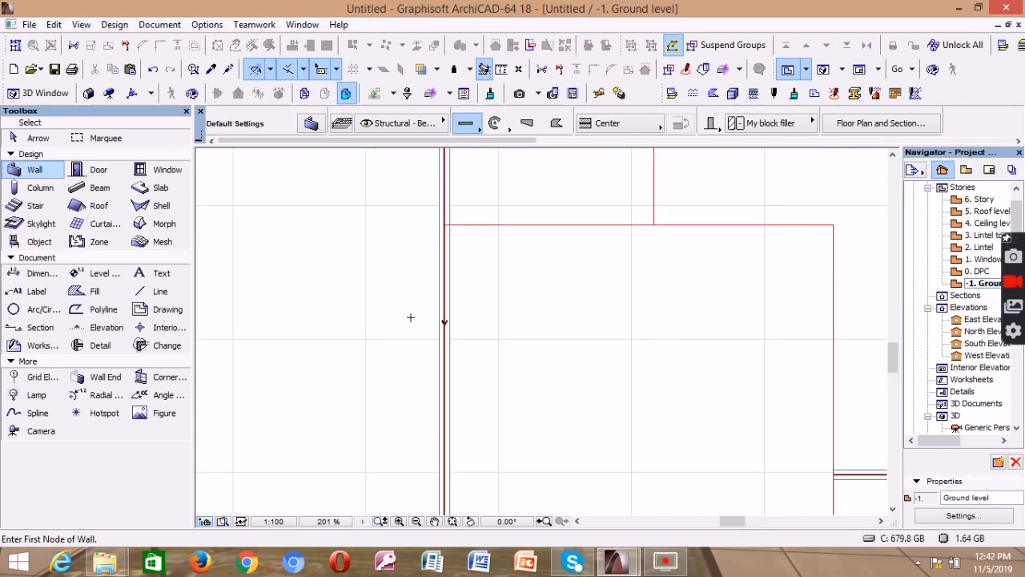
{"action": "scroll", "coordinate": [404, 326], "scroll_direction": "down", "scroll_amount": 3}
{"action": "scroll", "coordinate": [412, 337], "scroll_direction": "up", "scroll_amount": 2}
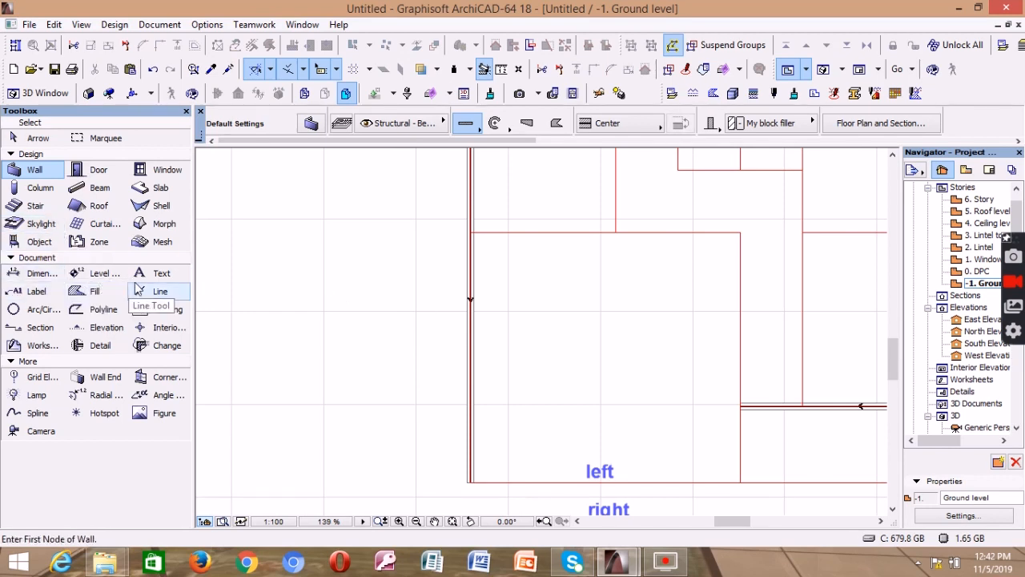
{"action": "left_click", "coordinate": [157, 273]}
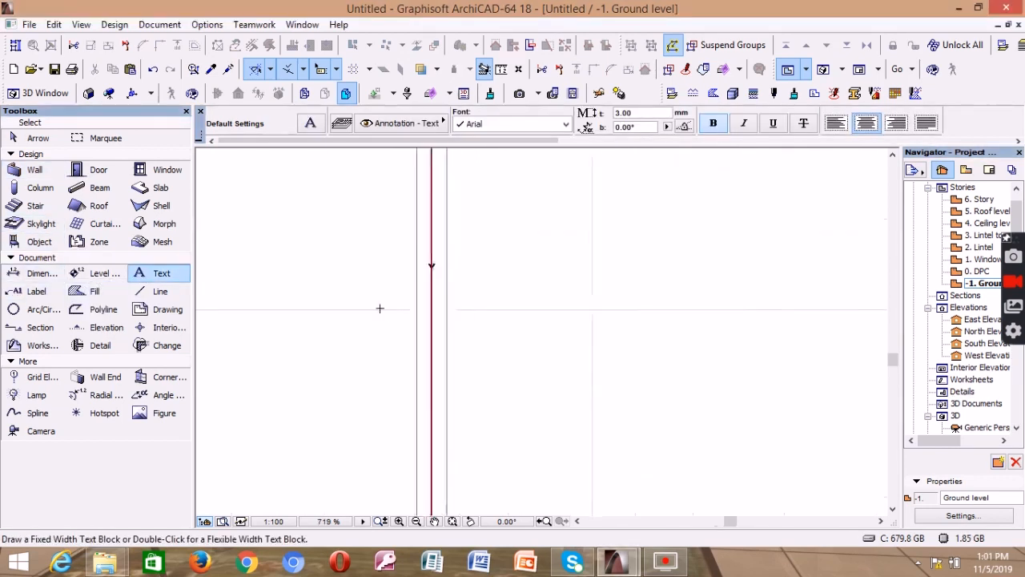
{"action": "scroll", "coordinate": [380, 308], "scroll_direction": "down", "scroll_amount": 4}
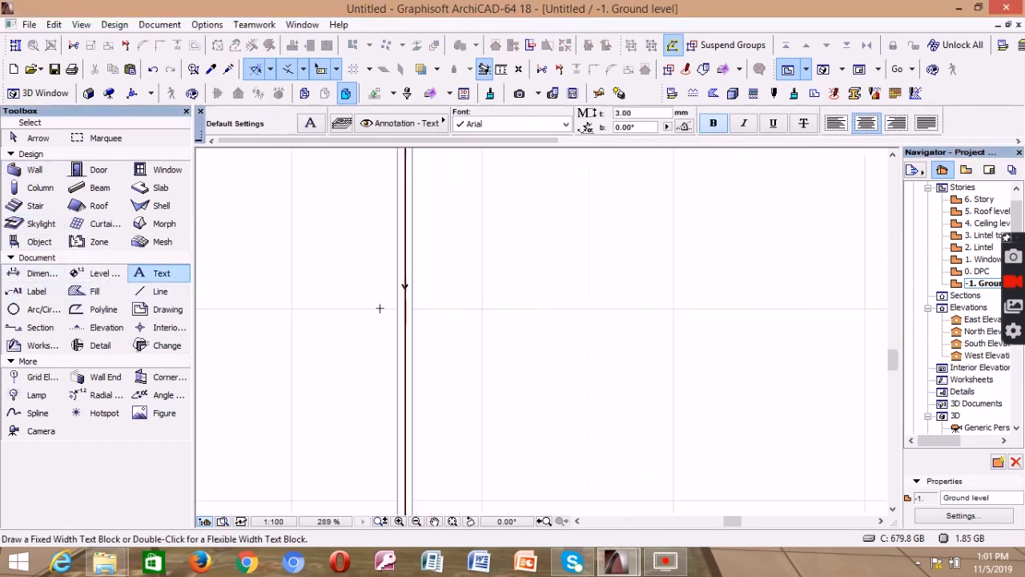
{"action": "scroll", "coordinate": [381, 288], "scroll_direction": "up", "scroll_amount": 3}
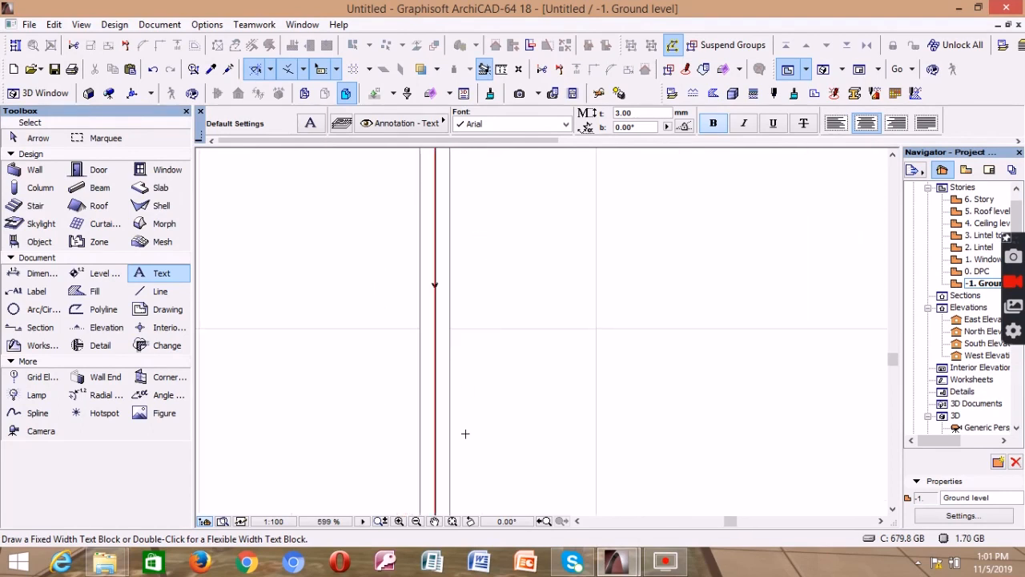
{"action": "left_click", "coordinate": [422, 329], "text": "shift"}
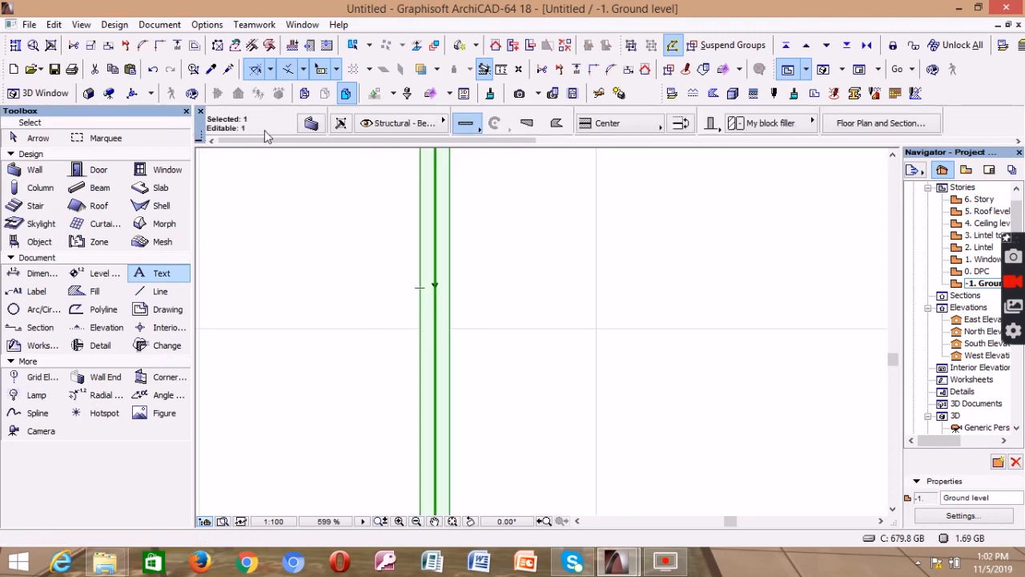
{"action": "left_click", "coordinate": [311, 124]}
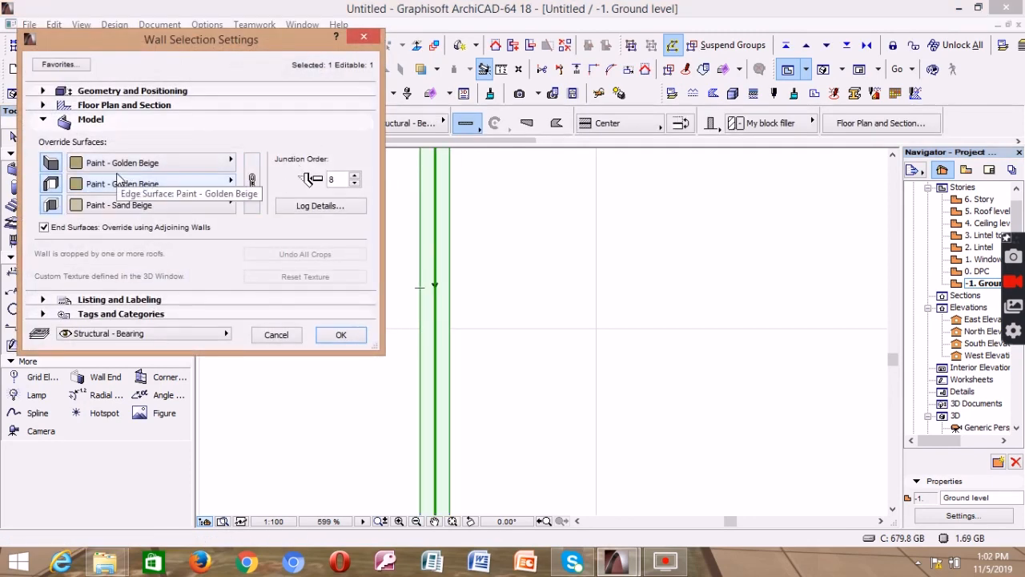
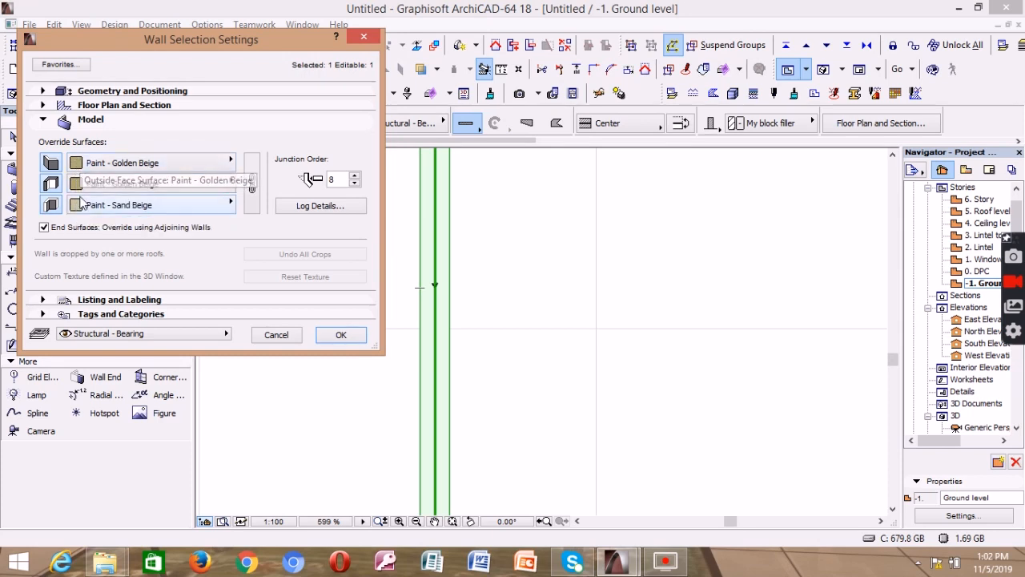
{"action": "left_click", "coordinate": [343, 334]}
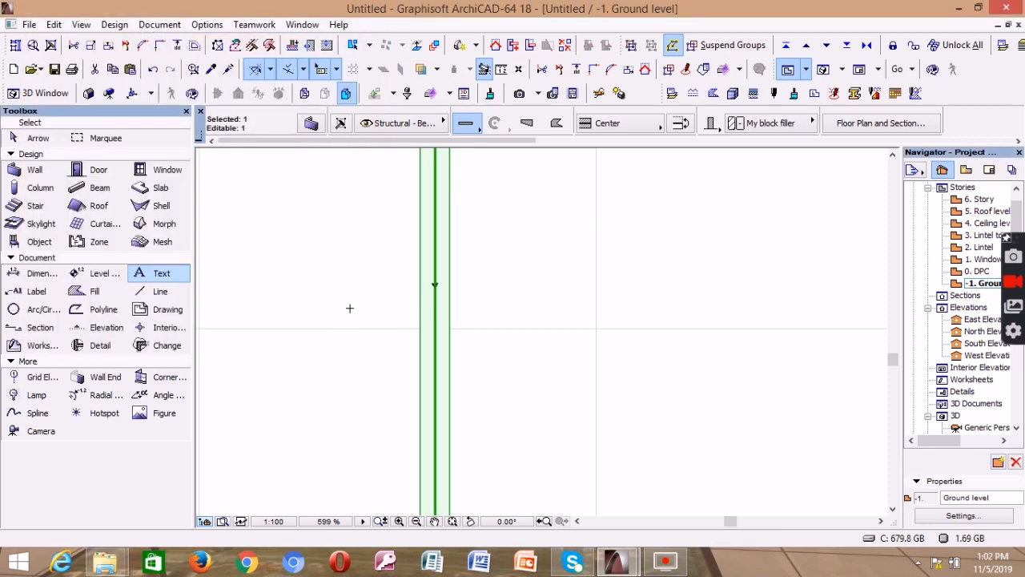
{"action": "scroll", "coordinate": [349, 308], "scroll_direction": "down", "scroll_amount": 5}
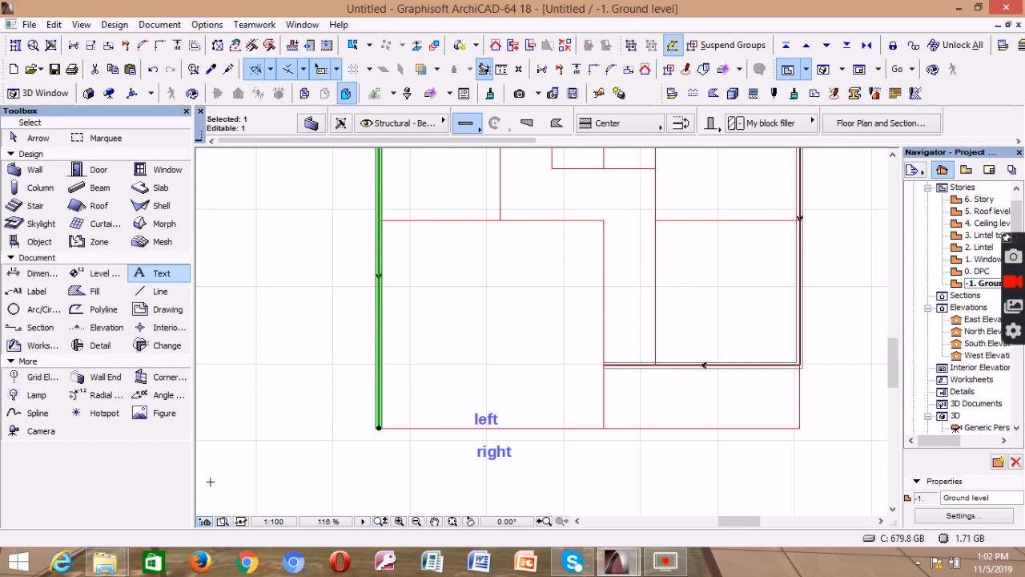
{"action": "key", "text": "Escape"}
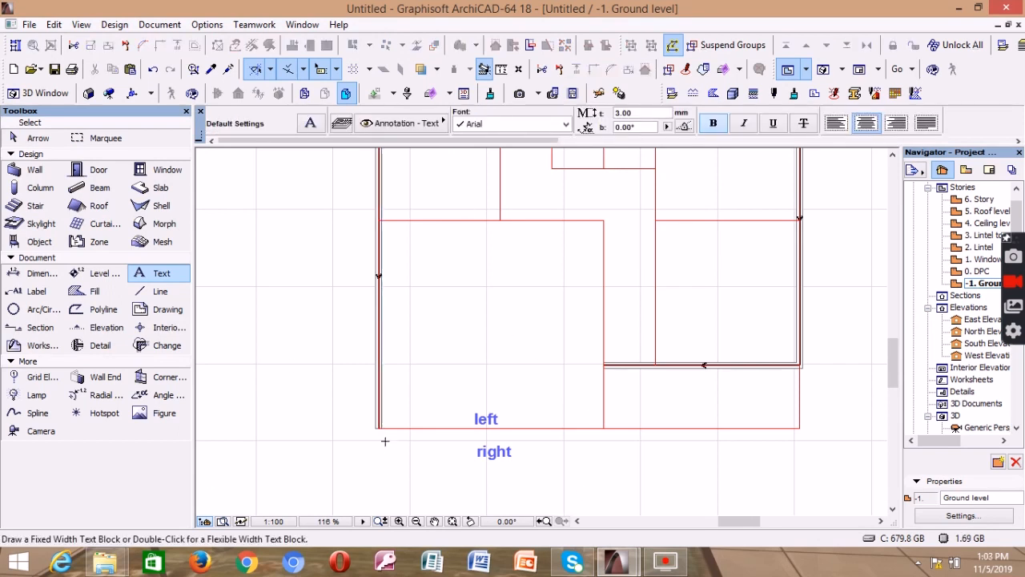
{"action": "scroll", "coordinate": [385, 431], "scroll_direction": "up", "scroll_amount": 2}
{"action": "left_click", "coordinate": [366, 410]}
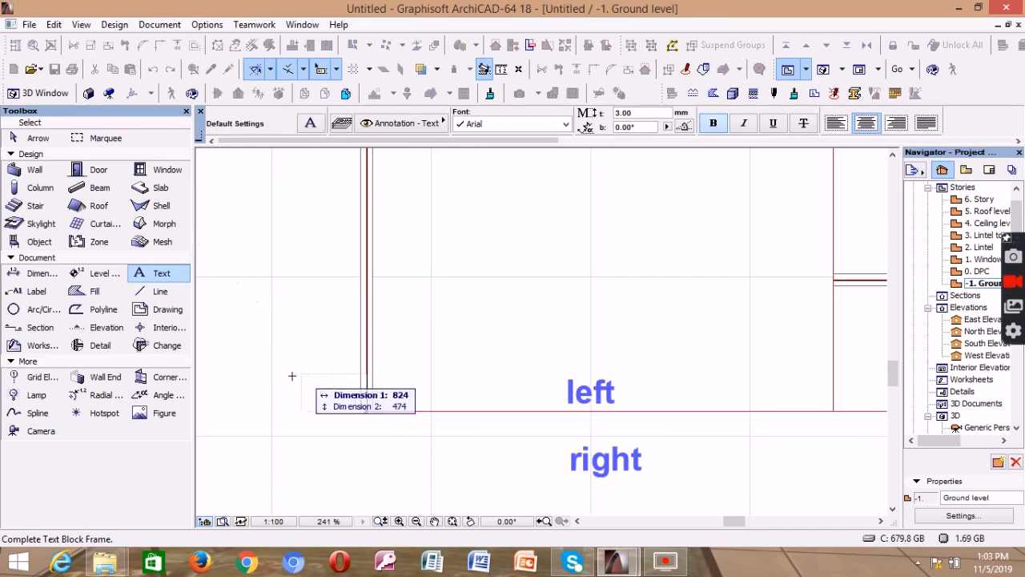
{"action": "key", "text": "Escape"}
- Try drawing the south wall between the southwest corner and the next centreline junction, once eastward and once westward
{"action": "left_click", "coordinate": [32, 169]}
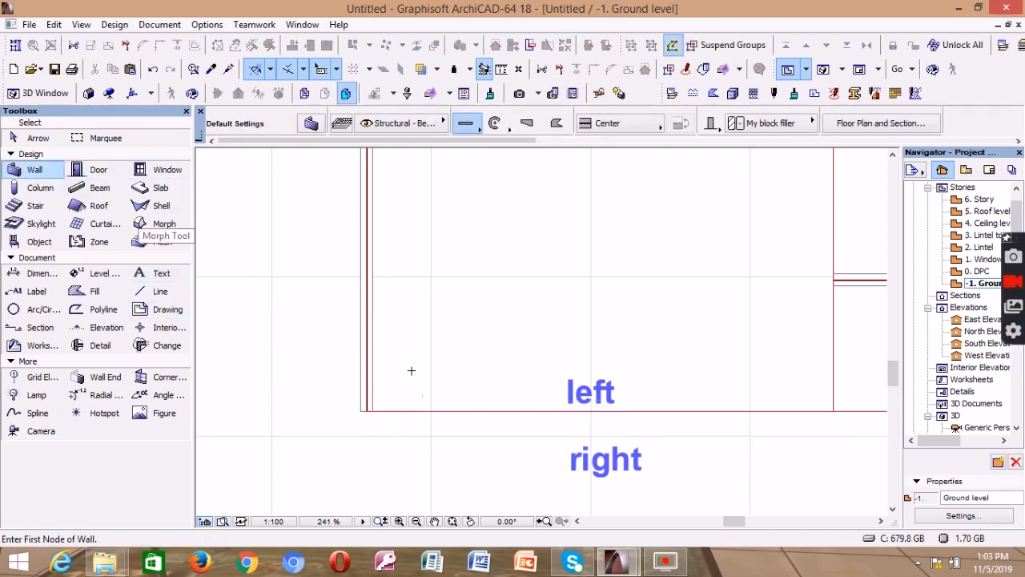
{"action": "left_click", "coordinate": [366, 411]}
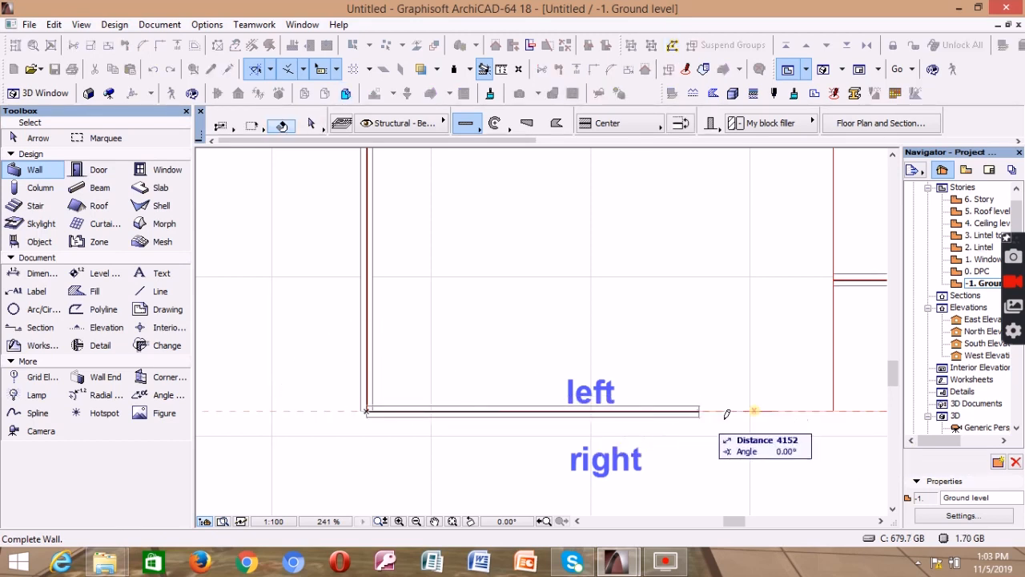
{"action": "left_click", "coordinate": [832, 410]}
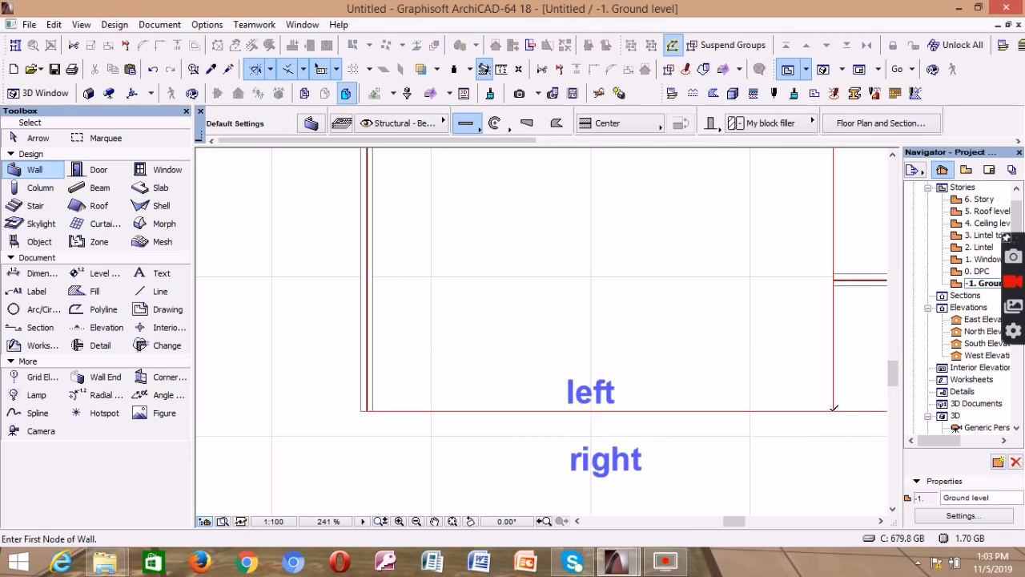
{"action": "left_click", "coordinate": [833, 410]}
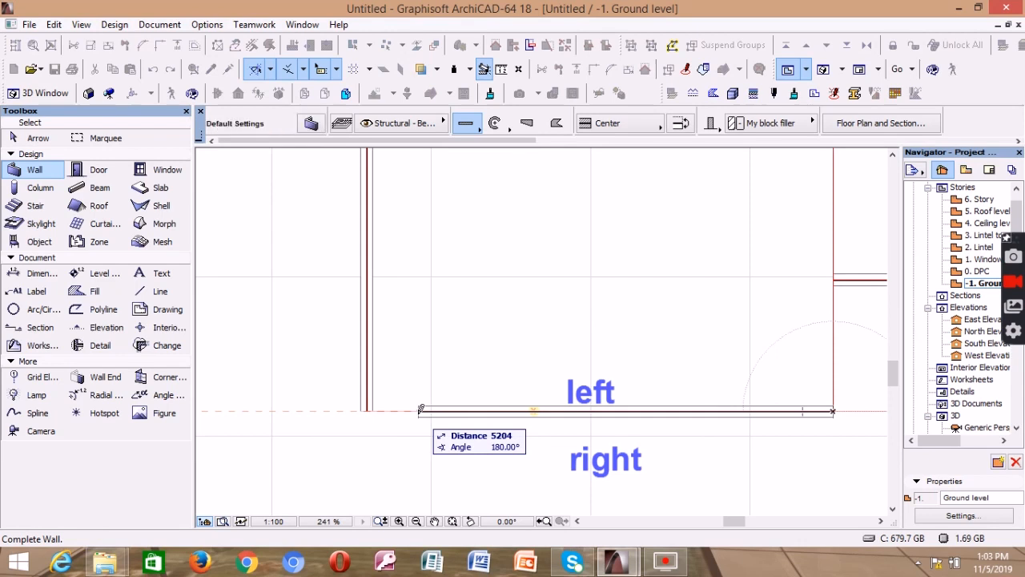
{"action": "left_click", "coordinate": [420, 410]}
{"action": "scroll", "coordinate": [401, 413], "scroll_direction": "down", "scroll_amount": 5}
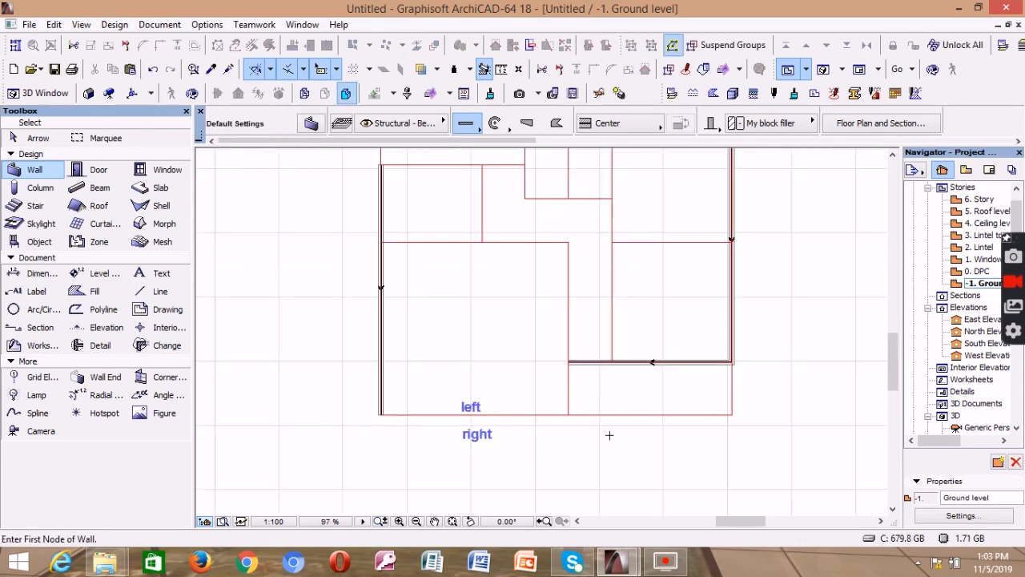
{"action": "scroll", "coordinate": [675, 439], "scroll_direction": "down", "scroll_amount": 3}
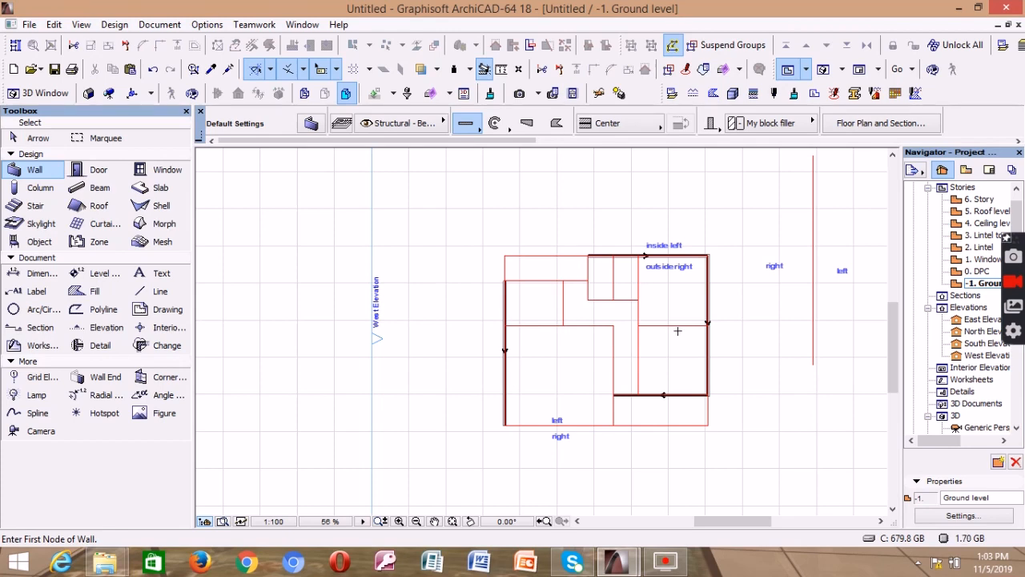
{"action": "scroll", "coordinate": [677, 331], "scroll_direction": "up", "scroll_amount": 2}
{"action": "left_click", "coordinate": [643, 222], "text": "shift"}
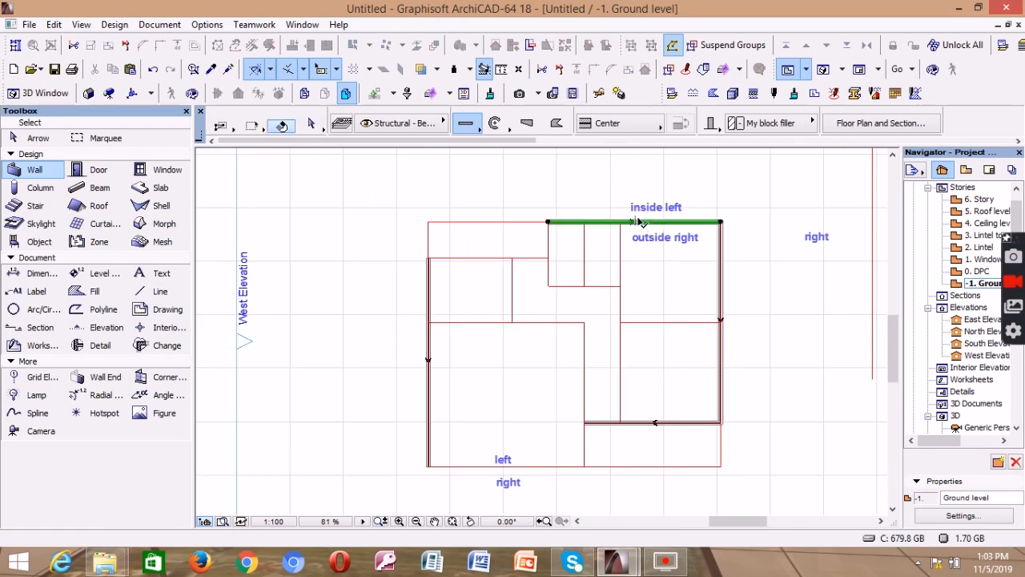
{"action": "left_click", "coordinate": [721, 283], "text": "shift"}
{"action": "left_click", "coordinate": [706, 422], "text": "shift"}
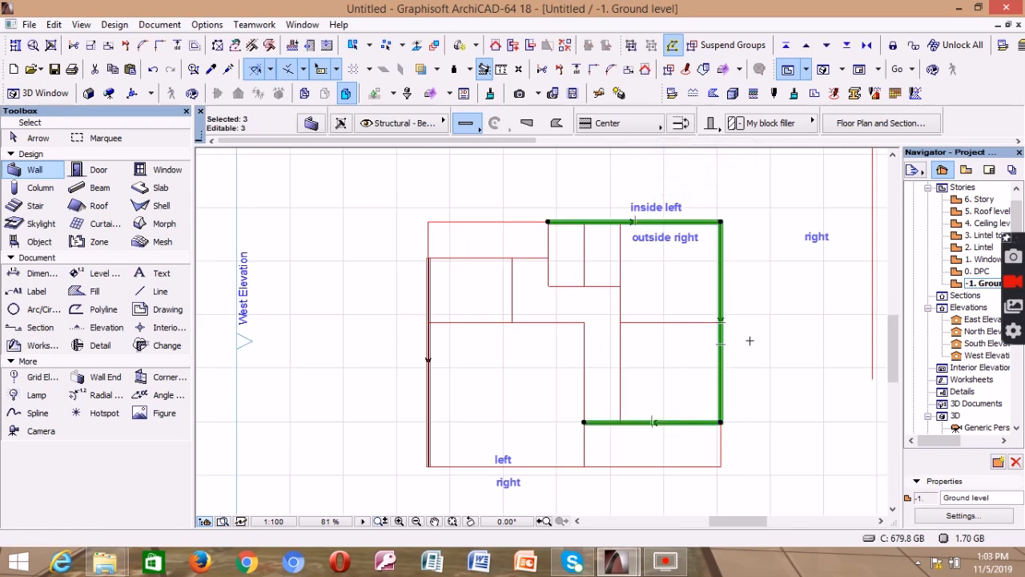
{"action": "key", "text": "Escape"}
- Delete the three clockwise walls on the north centreline, the east centreline and the lower horizontal centreline
{"action": "left_click", "coordinate": [687, 423], "text": "shift"}
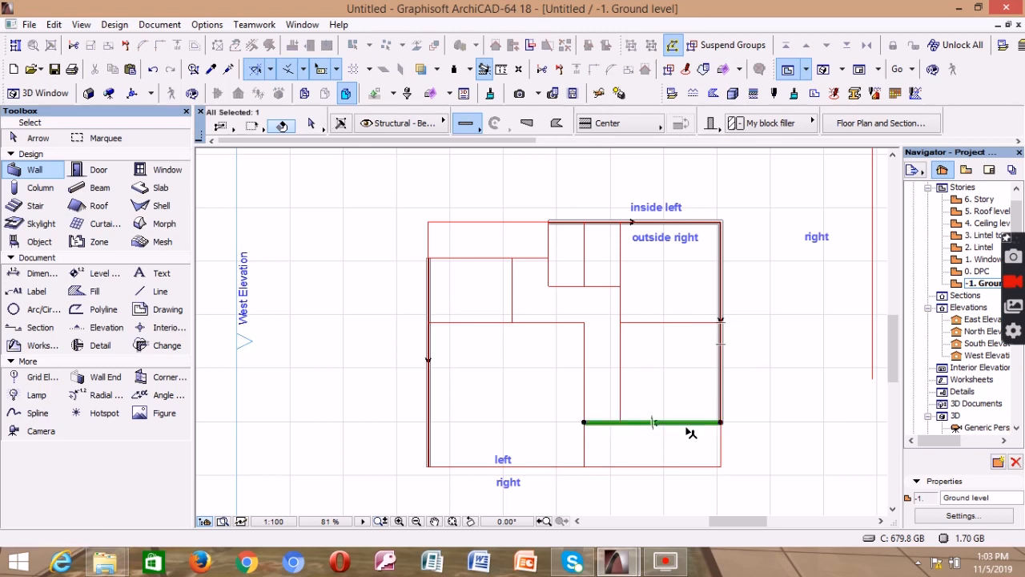
{"action": "left_click", "coordinate": [720, 375], "text": "shift"}
{"action": "left_click", "coordinate": [633, 222], "text": "shift"}
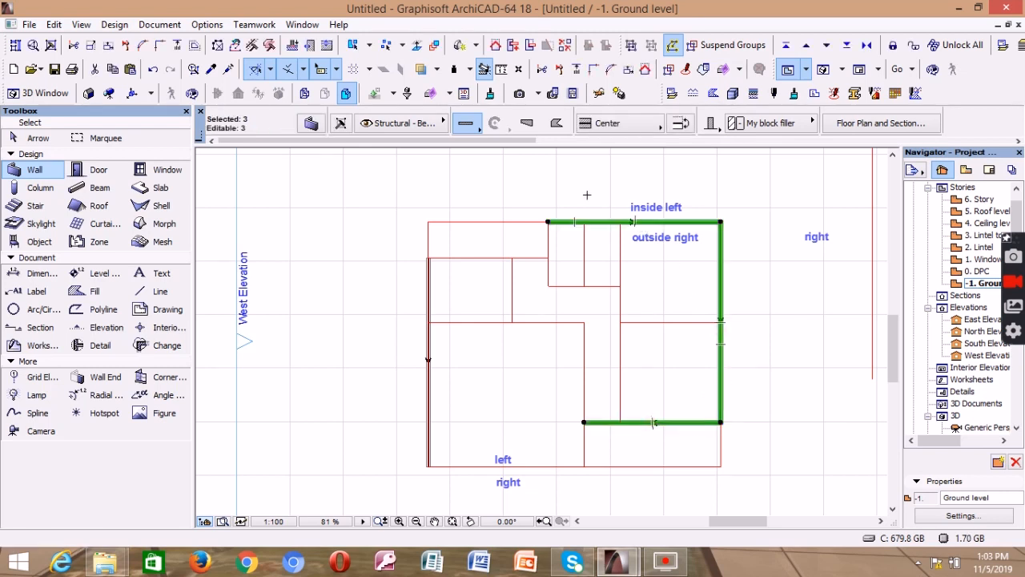
{"action": "key", "text": "Escape"}
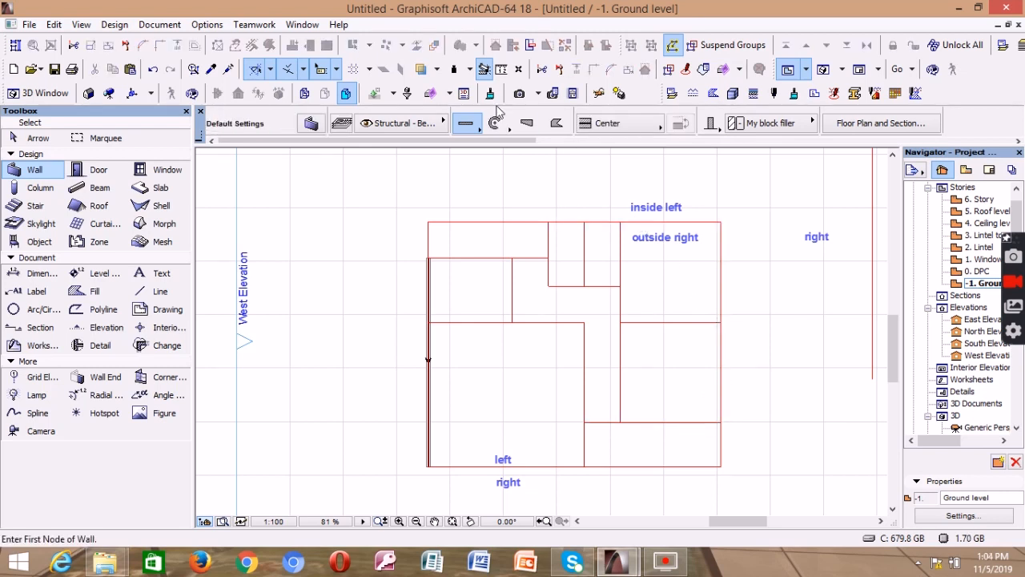
- Begin a chained wall at the southwest corner, running east along the south centreline, north 1650 and east 5100 to the east centreline
{"action": "left_click", "coordinate": [481, 134]}
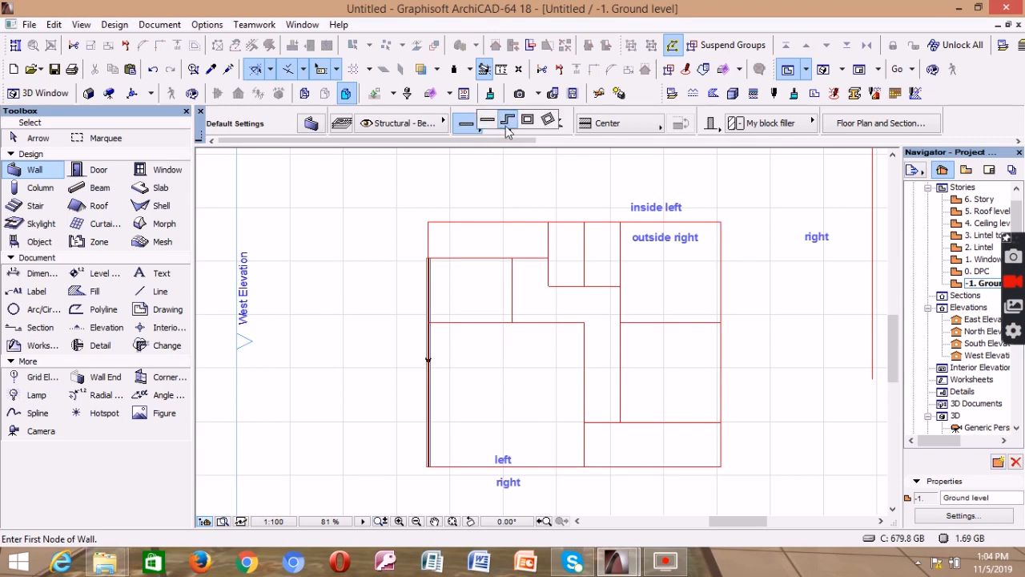
{"action": "left_click", "coordinate": [508, 130]}
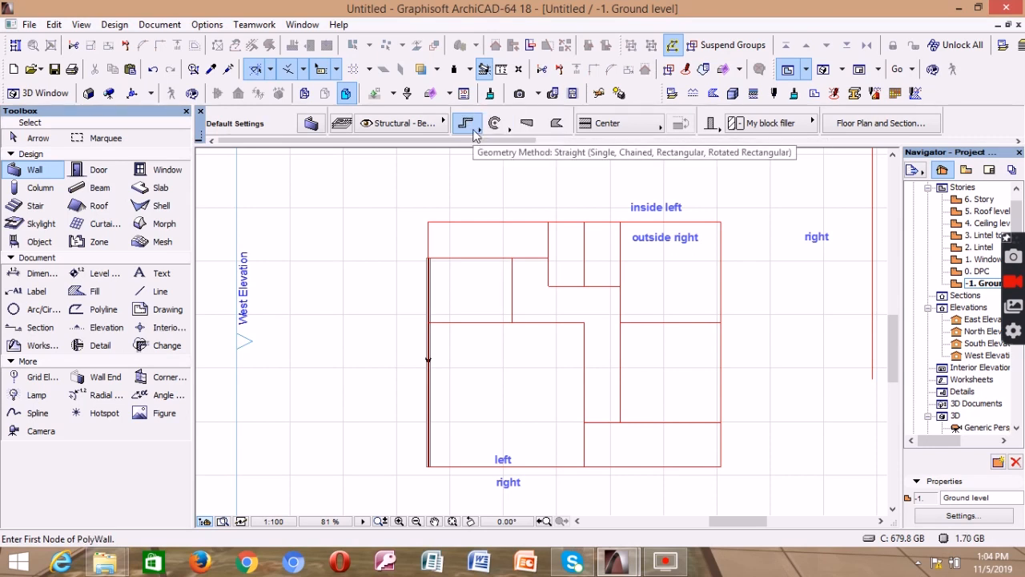
{"action": "scroll", "coordinate": [471, 120], "scroll_direction": "down", "scroll_amount": 3}
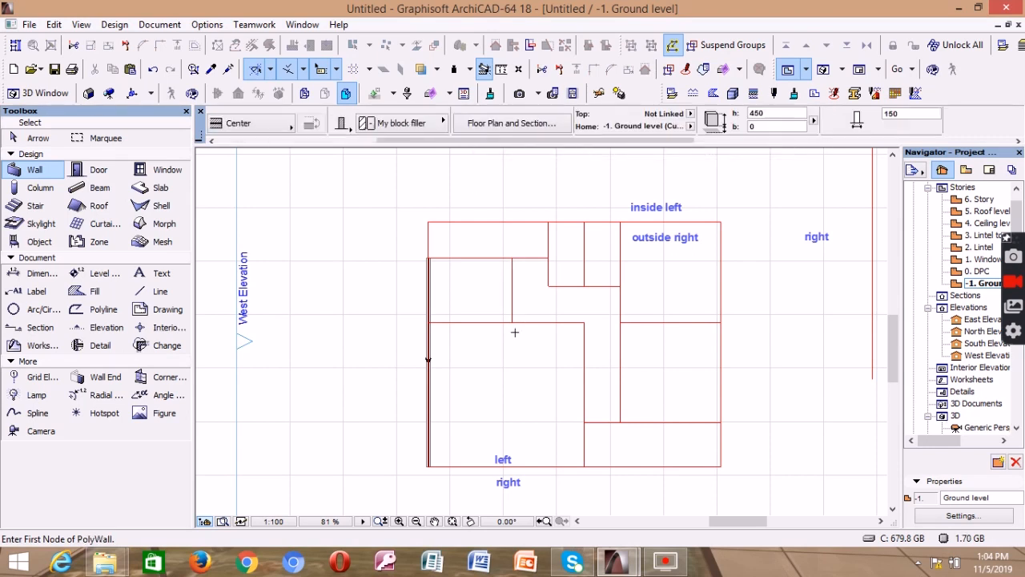
{"action": "scroll", "coordinate": [463, 471], "scroll_direction": "up", "scroll_amount": 4}
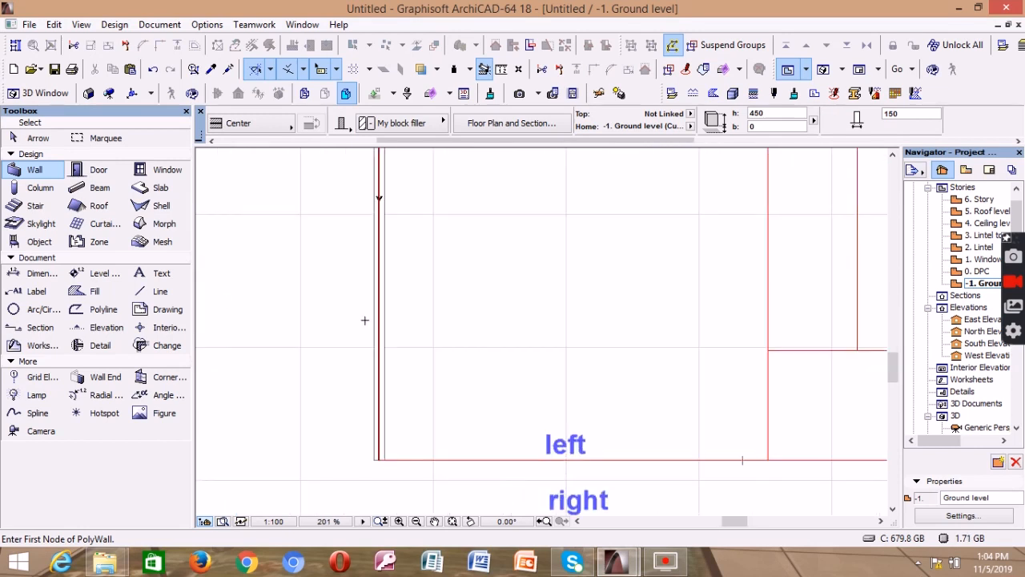
{"action": "left_click", "coordinate": [379, 458]}
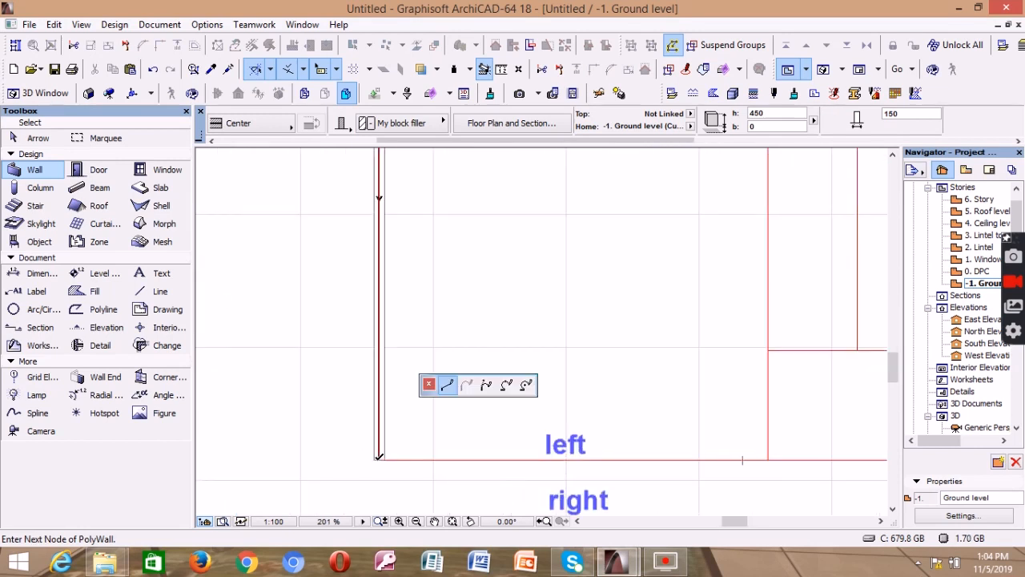
{"action": "scroll", "coordinate": [552, 444], "scroll_direction": "down", "scroll_amount": 2}
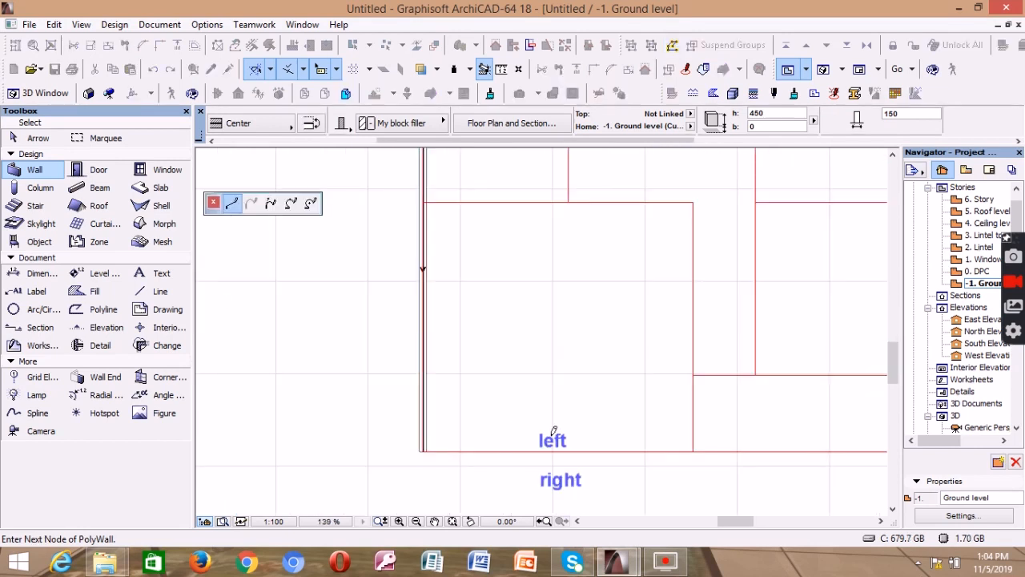
{"action": "left_click", "coordinate": [692, 449]}
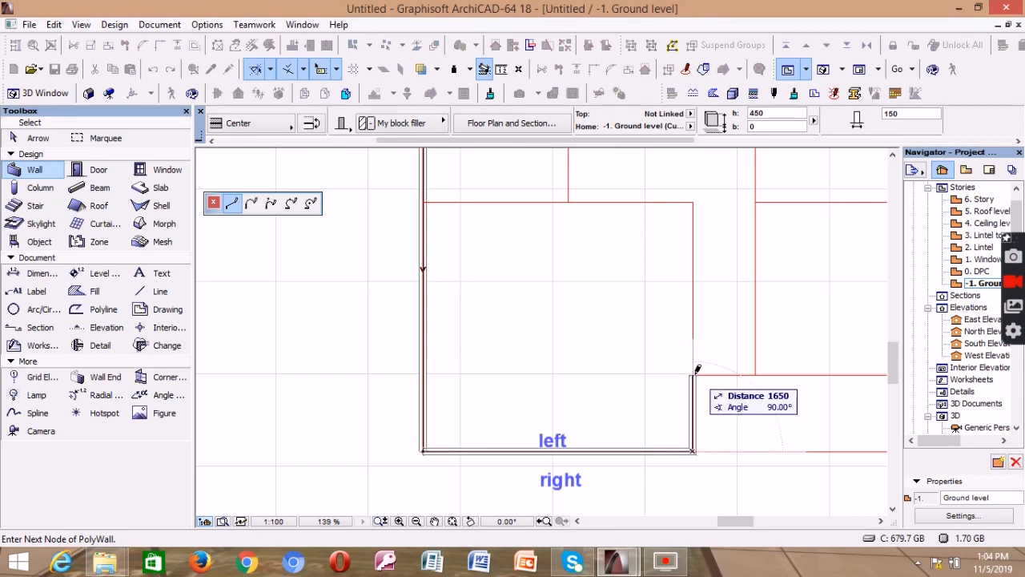
{"action": "left_click", "coordinate": [694, 376]}
{"action": "scroll", "coordinate": [774, 371], "scroll_direction": "down", "scroll_amount": 2}
{"action": "scroll", "coordinate": [721, 387], "scroll_direction": "up", "scroll_amount": 1}
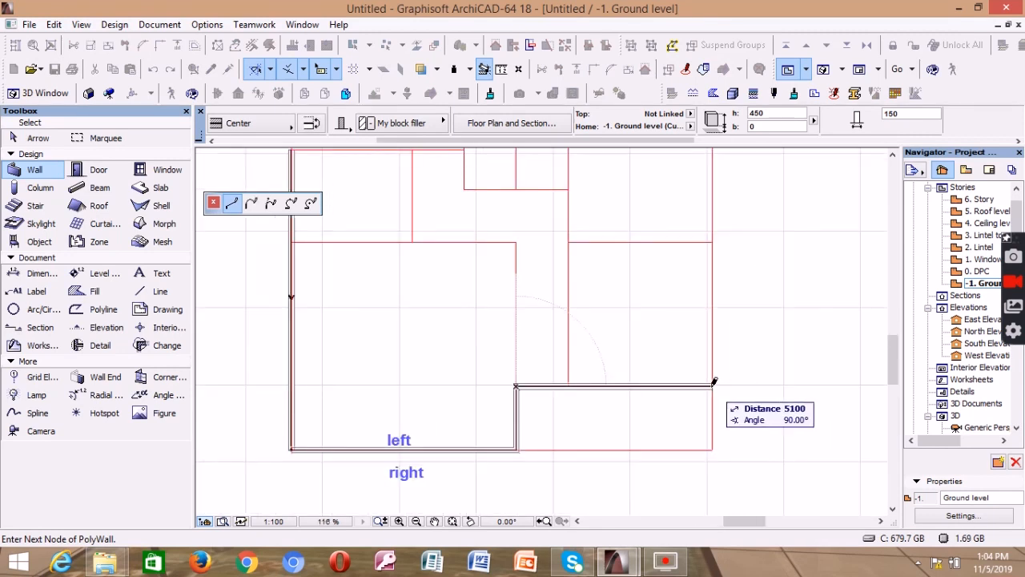
{"action": "left_click", "coordinate": [711, 386]}
- Continue the chained wall north along the east centreline to the northeast corner and west 6450 along the north centreline
{"action": "scroll", "coordinate": [712, 386], "scroll_direction": "down", "scroll_amount": 4}
{"action": "scroll", "coordinate": [720, 298], "scroll_direction": "up", "scroll_amount": 5}
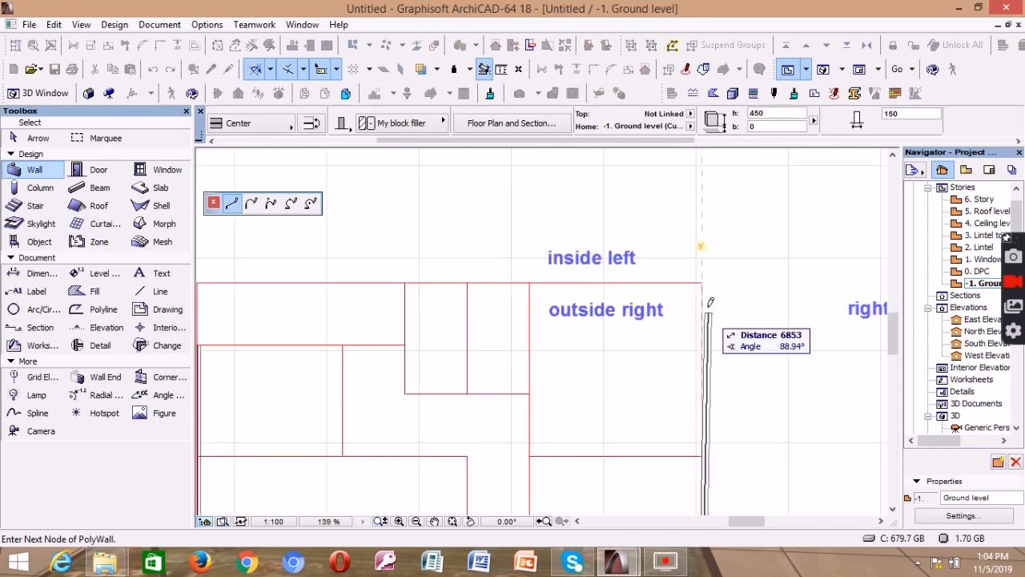
{"action": "left_click", "coordinate": [653, 278]}
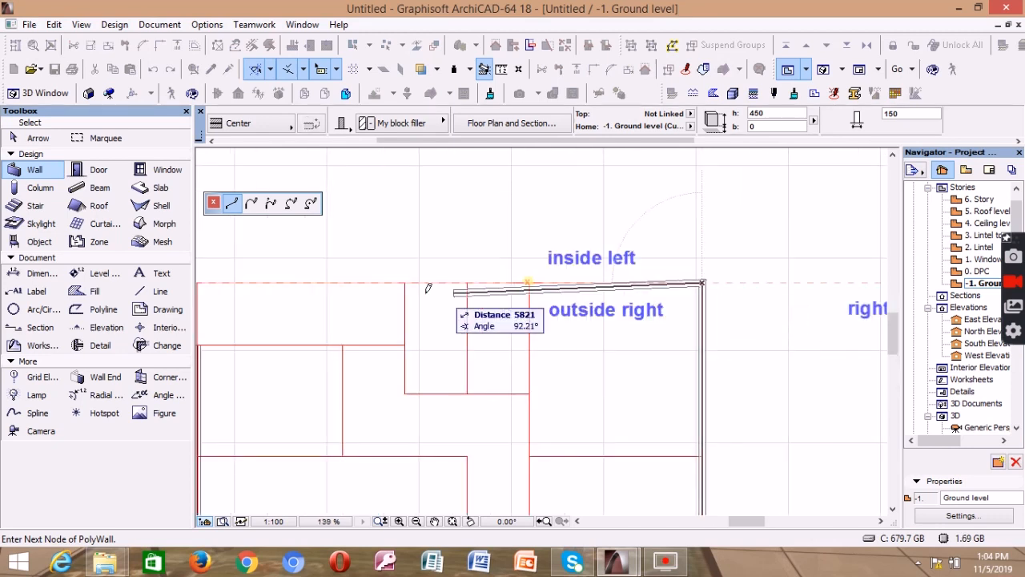
{"action": "left_click", "coordinate": [404, 283]}
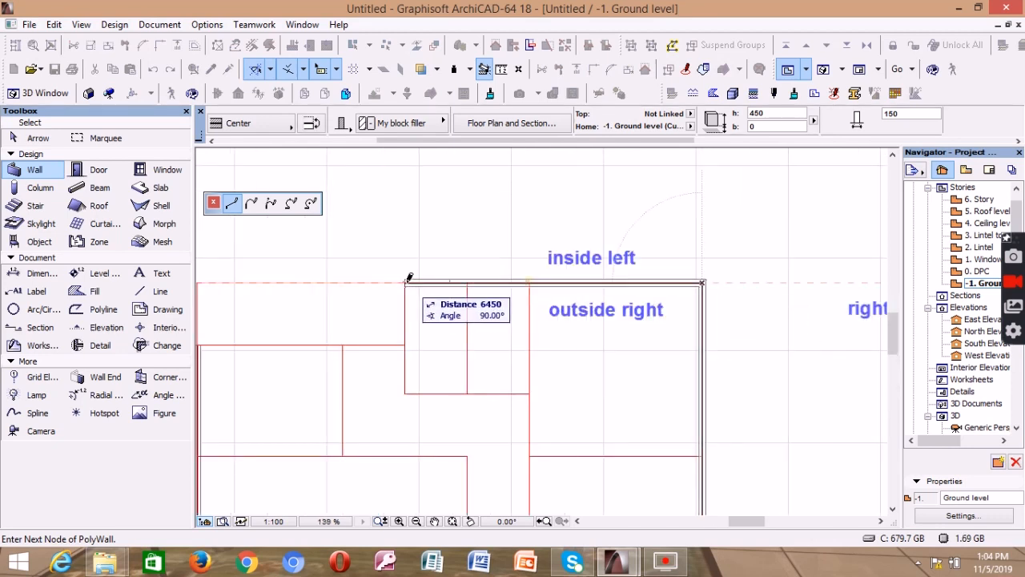
- Run the chained wall south to the next horizontal centreline, west 4425 to the west wall, and finish the chain there
{"action": "left_click", "coordinate": [406, 343]}
{"action": "scroll", "coordinate": [433, 345], "scroll_direction": "down", "scroll_amount": 4}
{"action": "scroll", "coordinate": [318, 346], "scroll_direction": "up", "scroll_amount": 5}
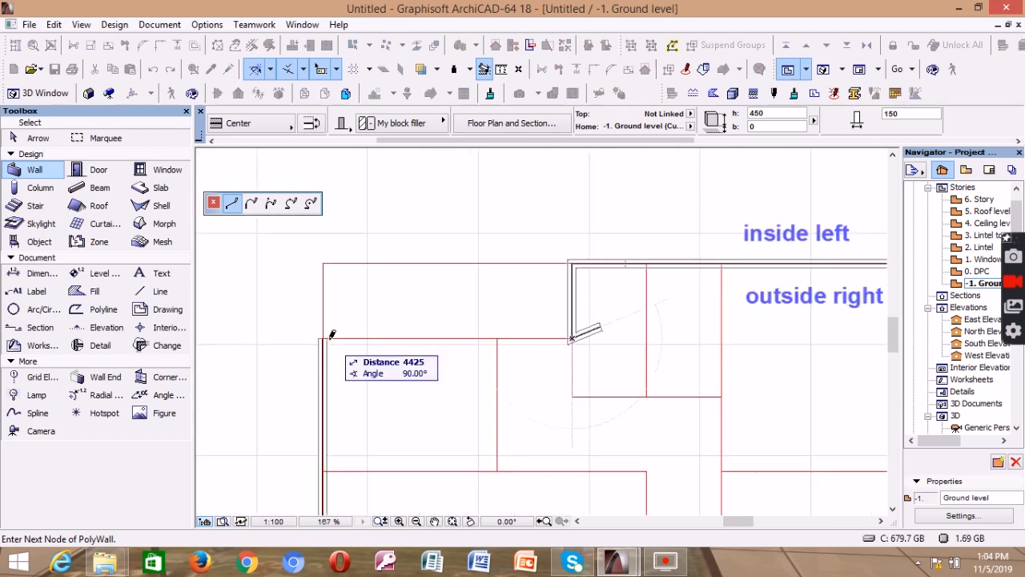
{"action": "left_click", "coordinate": [325, 336]}
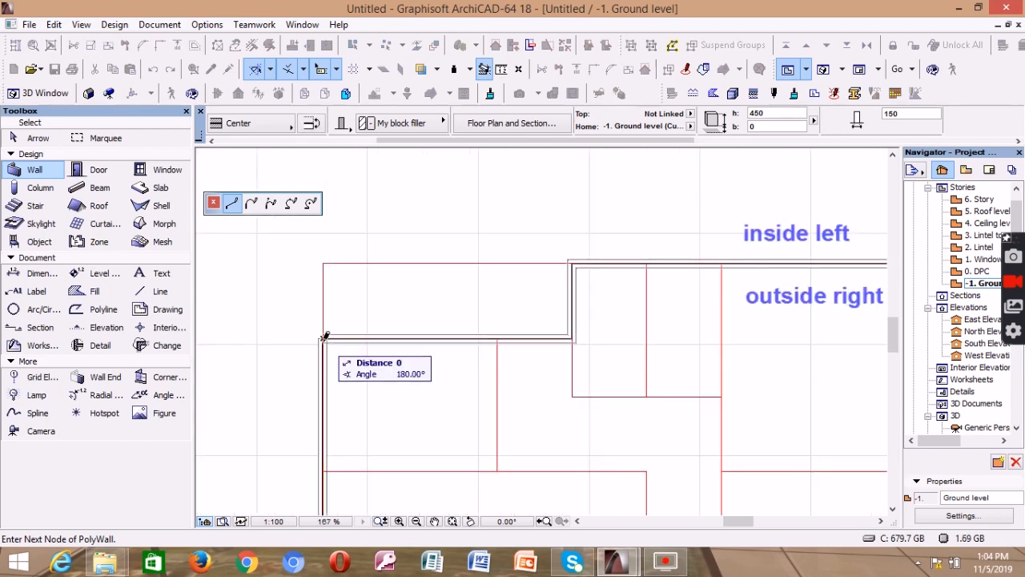
{"action": "left_click", "coordinate": [324, 336]}
{"action": "scroll", "coordinate": [342, 356], "scroll_direction": "down", "scroll_amount": 5}
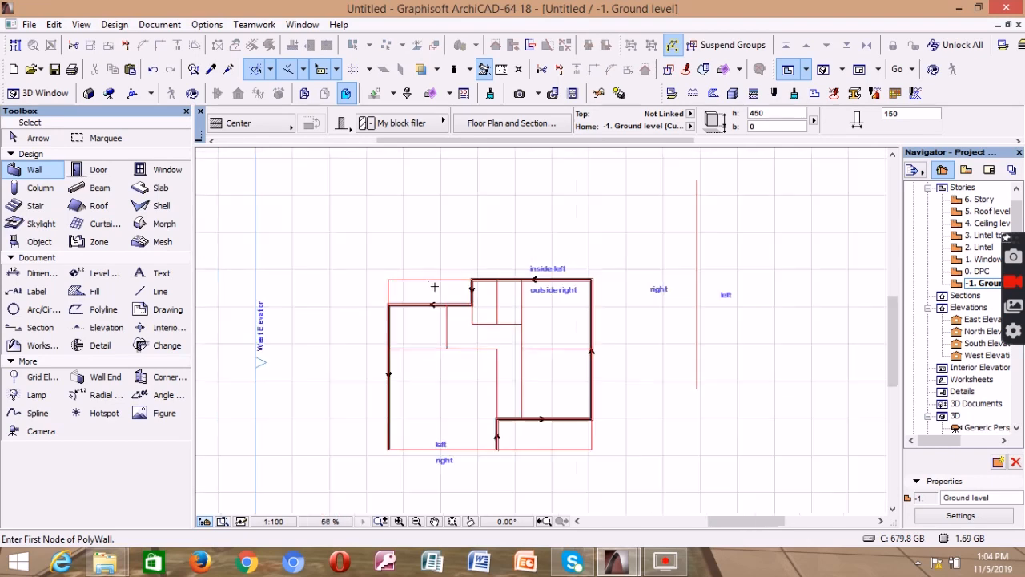
- Examine the closed outer wall loop in the 3D view, checking its outside and inside faces from several sides
{"action": "scroll", "coordinate": [419, 348], "scroll_direction": "up", "scroll_amount": 3}
{"action": "scroll", "coordinate": [480, 320], "scroll_direction": "down", "scroll_amount": 4}
{"action": "scroll", "coordinate": [495, 334], "scroll_direction": "up", "scroll_amount": 2}
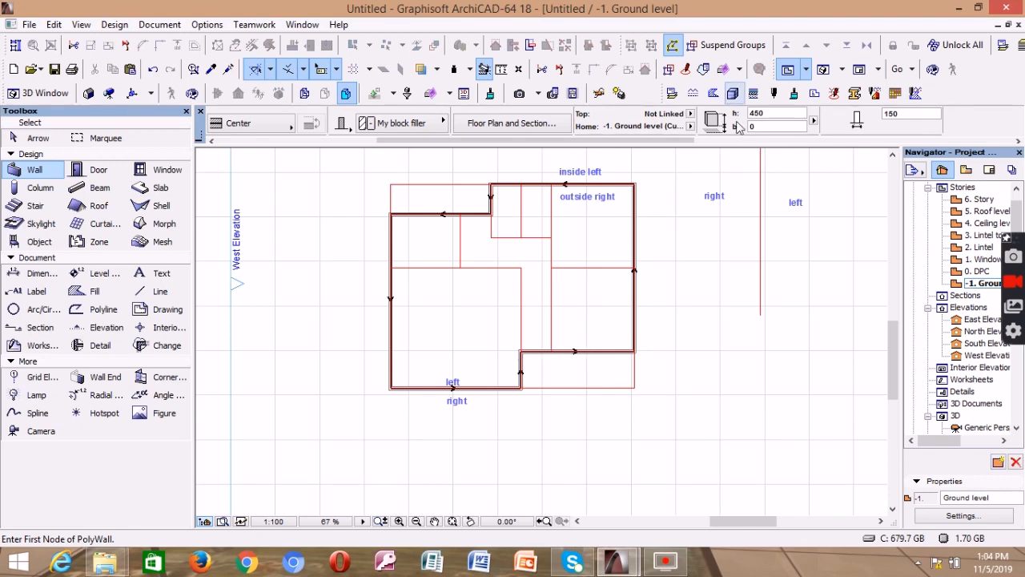
{"action": "left_click", "coordinate": [824, 70]}
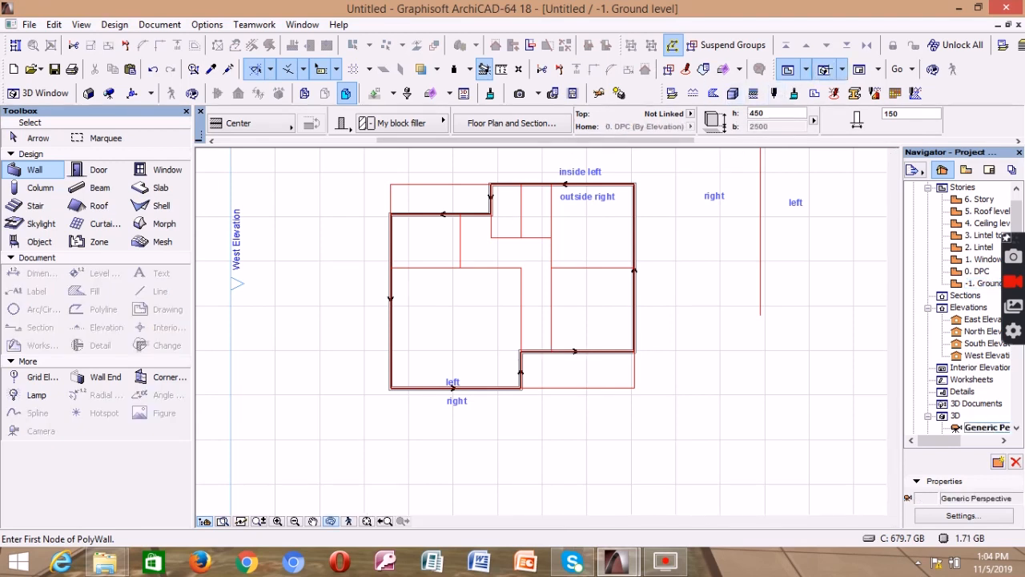
{"action": "left_click_drag", "start_coordinate": [451, 327], "coordinate": [475, 289]}
{"action": "scroll", "coordinate": [604, 366], "scroll_direction": "up", "scroll_amount": 5}
{"action": "left_click_drag", "start_coordinate": [734, 254], "coordinate": [424, 298]}
{"action": "left_click_drag", "start_coordinate": [706, 267], "coordinate": [732, 266]}
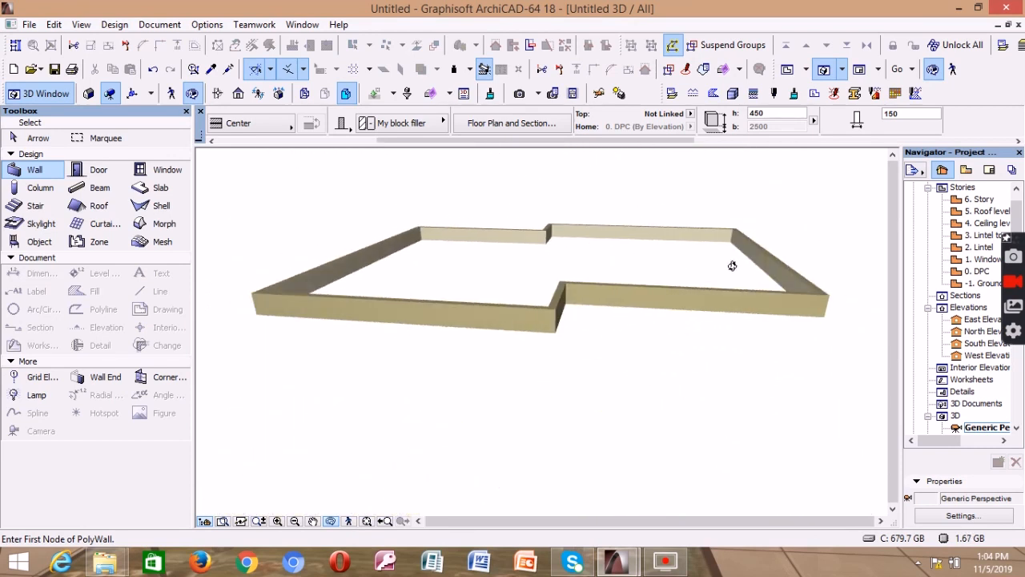
{"action": "scroll", "coordinate": [668, 269], "scroll_direction": "up", "scroll_amount": 3}
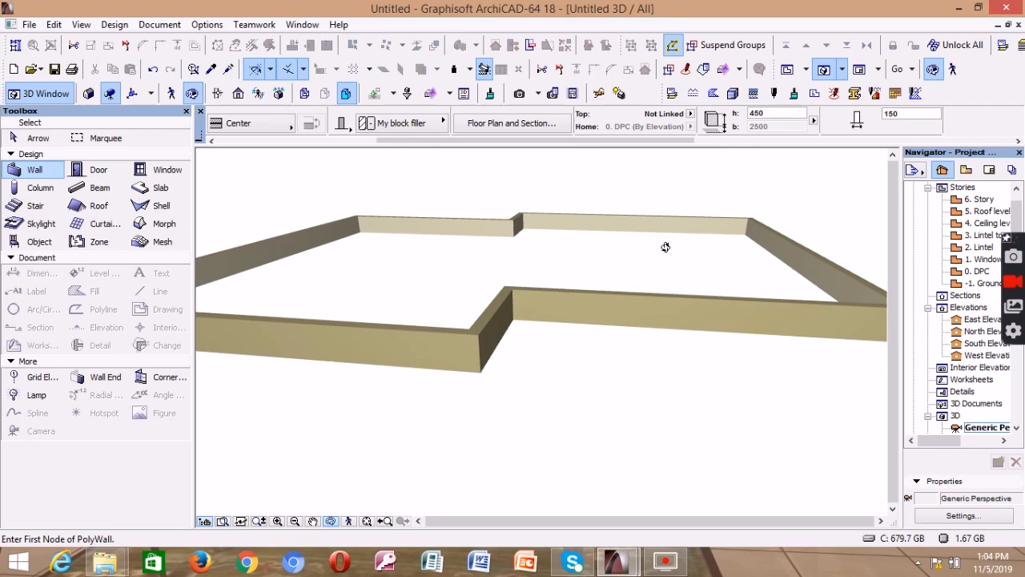
- Return to the ground level floor plan and set the default wall height to 300
{"action": "left_click", "coordinate": [789, 70]}
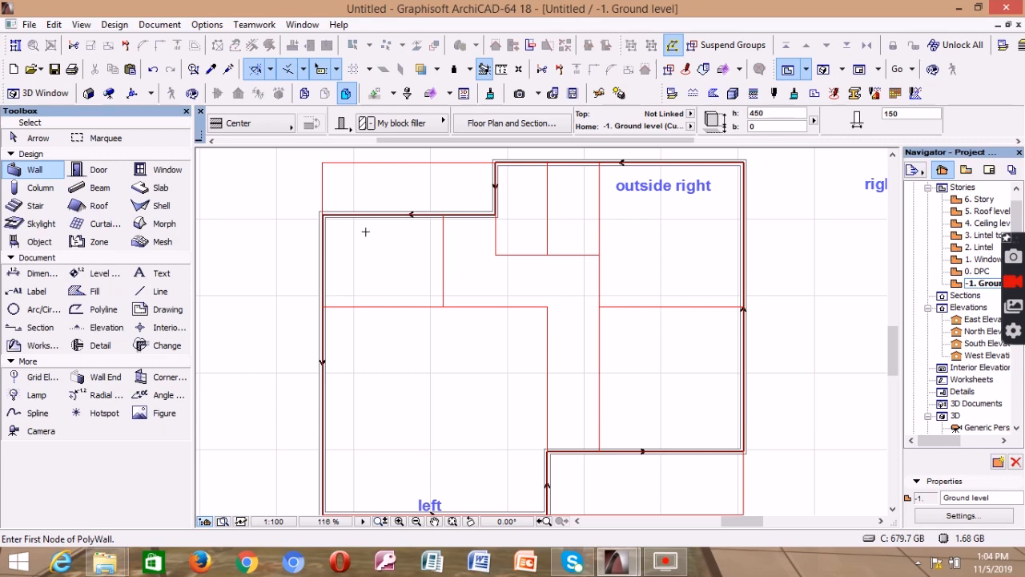
{"action": "scroll", "coordinate": [366, 231], "scroll_direction": "down", "scroll_amount": 3}
{"action": "scroll", "coordinate": [329, 225], "scroll_direction": "up", "scroll_amount": 2}
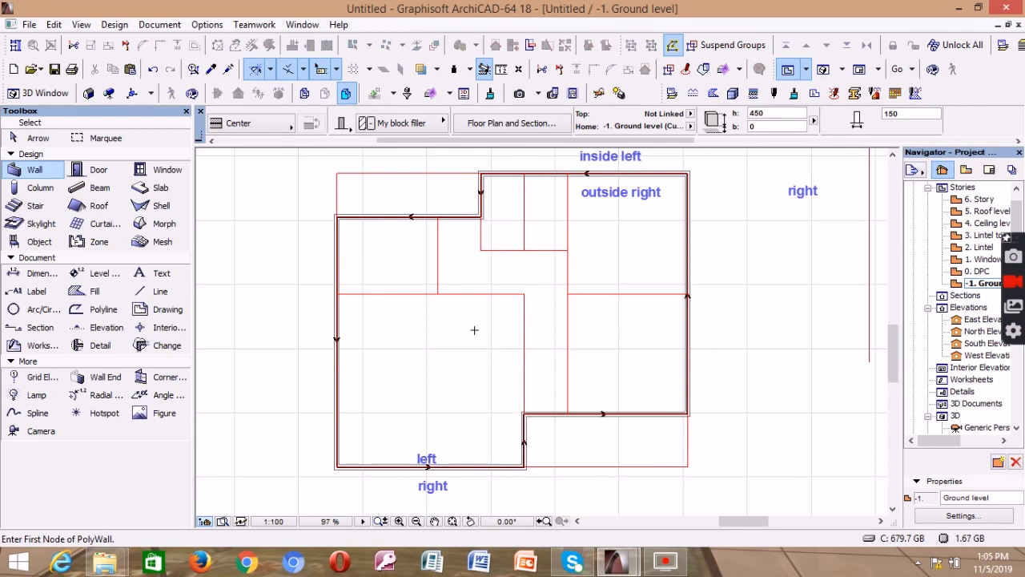
{"action": "left_click", "coordinate": [292, 127]}
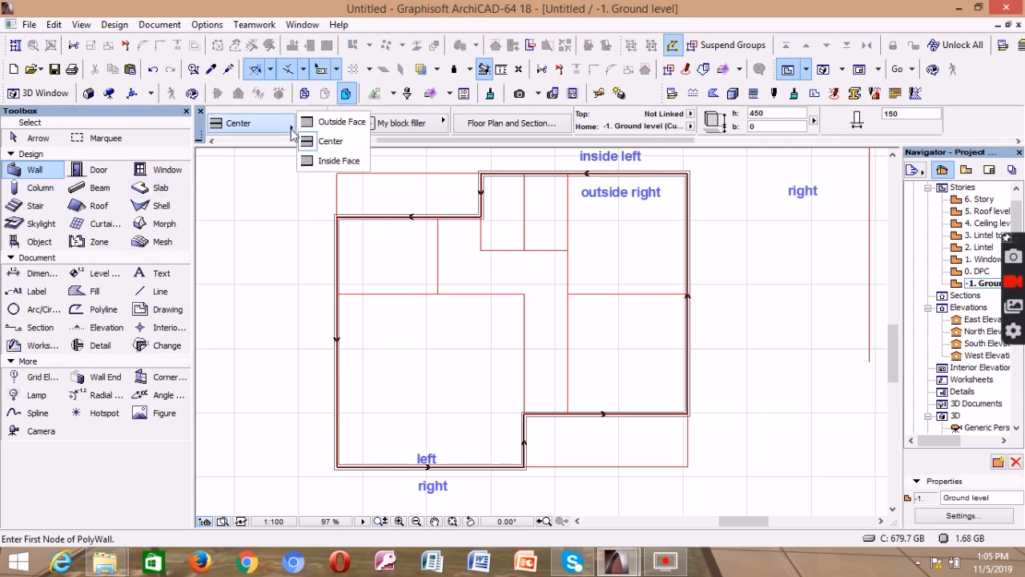
{"action": "scroll", "coordinate": [238, 128], "scroll_direction": "up", "scroll_amount": 3}
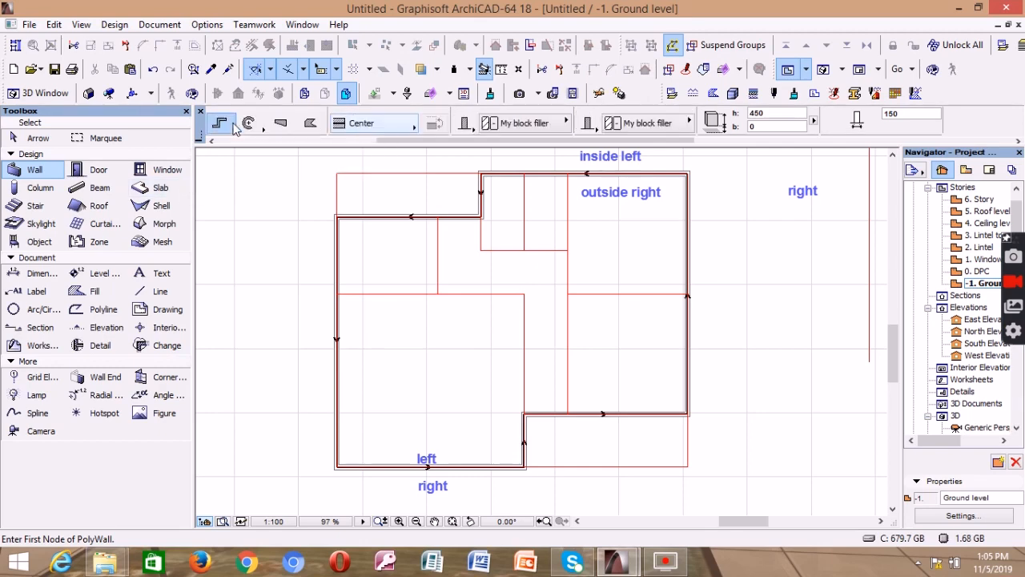
{"action": "left_click", "coordinate": [301, 125]}
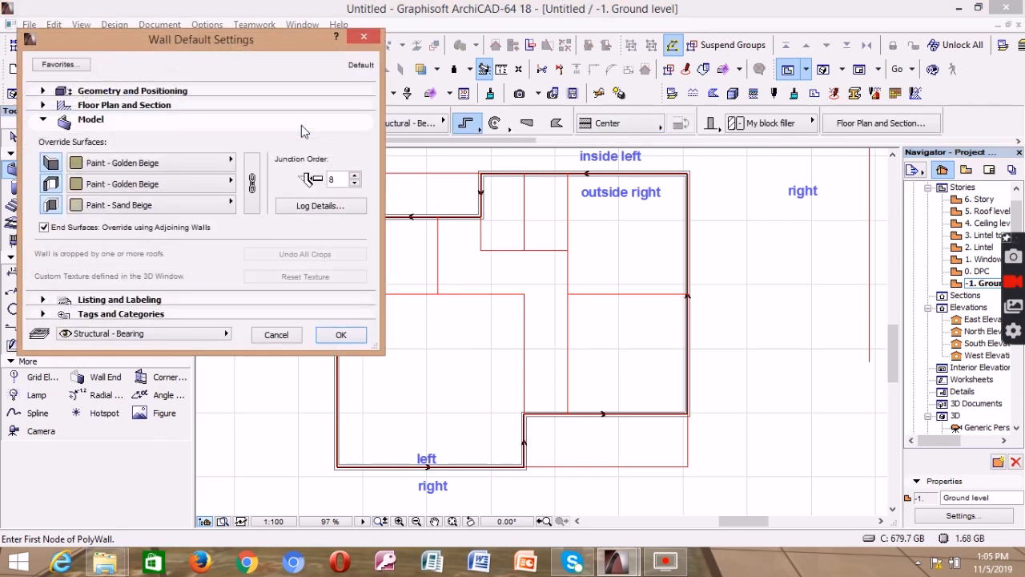
{"action": "left_click", "coordinate": [40, 92]}
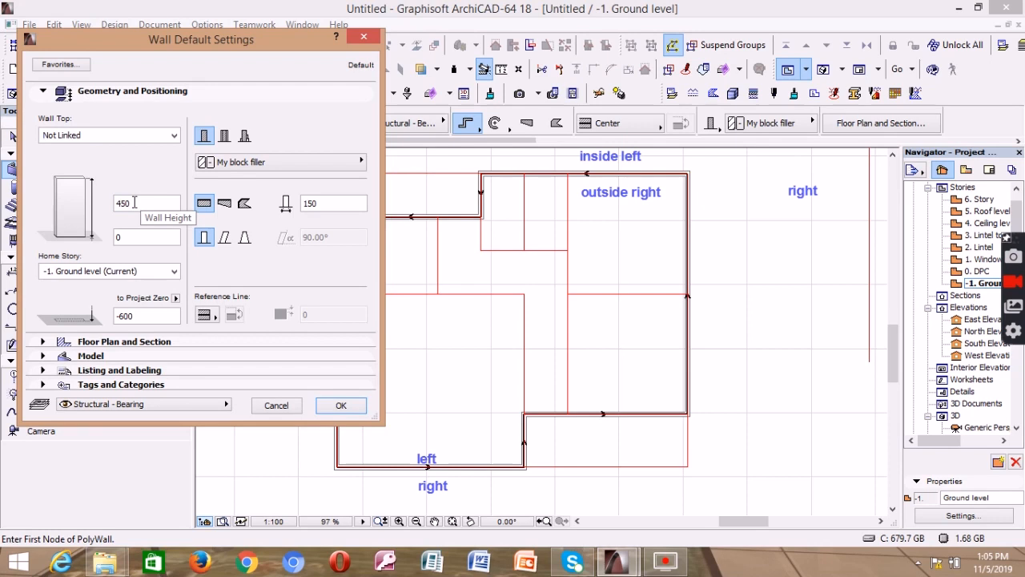
{"action": "left_click_drag", "start_coordinate": [134, 203], "coordinate": [113, 204]}
{"action": "type", "text": "300"}
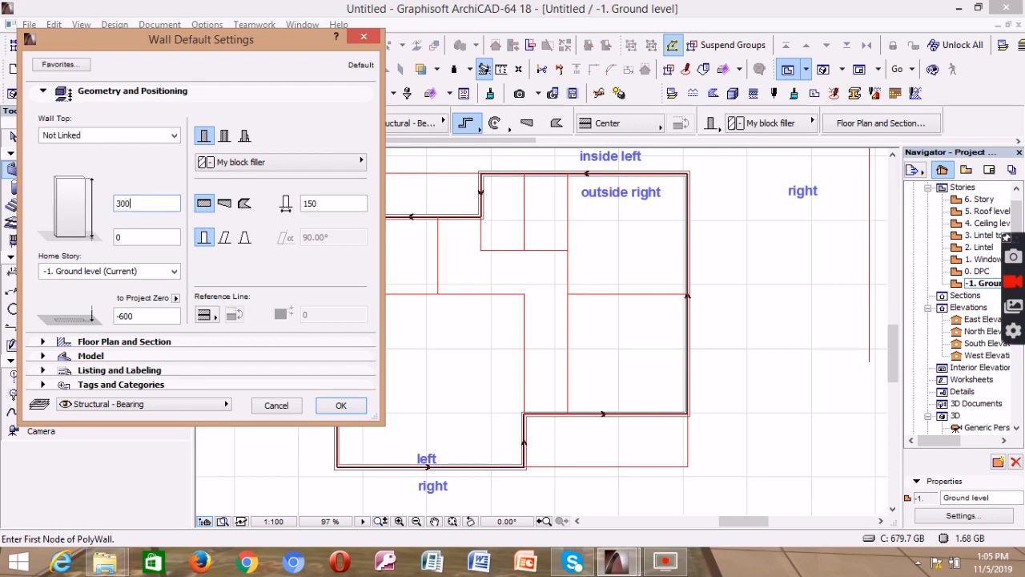
{"action": "left_click", "coordinate": [341, 405]}
- Draw the low wall around the northwest recess, west along the north centreline to the corner and south to the existing wall
{"action": "scroll", "coordinate": [469, 184], "scroll_direction": "up", "scroll_amount": 4}
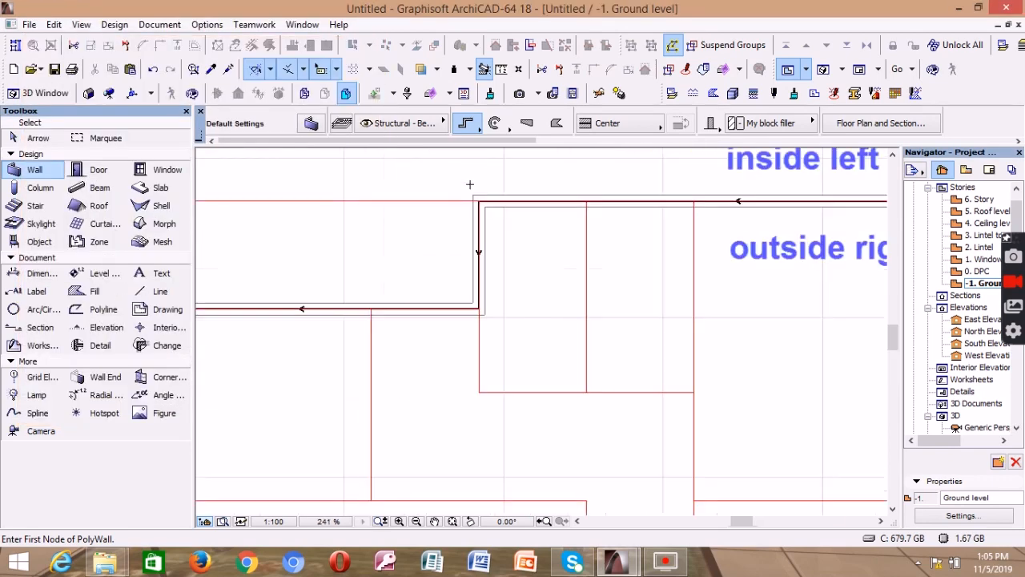
{"action": "scroll", "coordinate": [474, 199], "scroll_direction": "up", "scroll_amount": 4}
{"action": "left_click", "coordinate": [470, 202]}
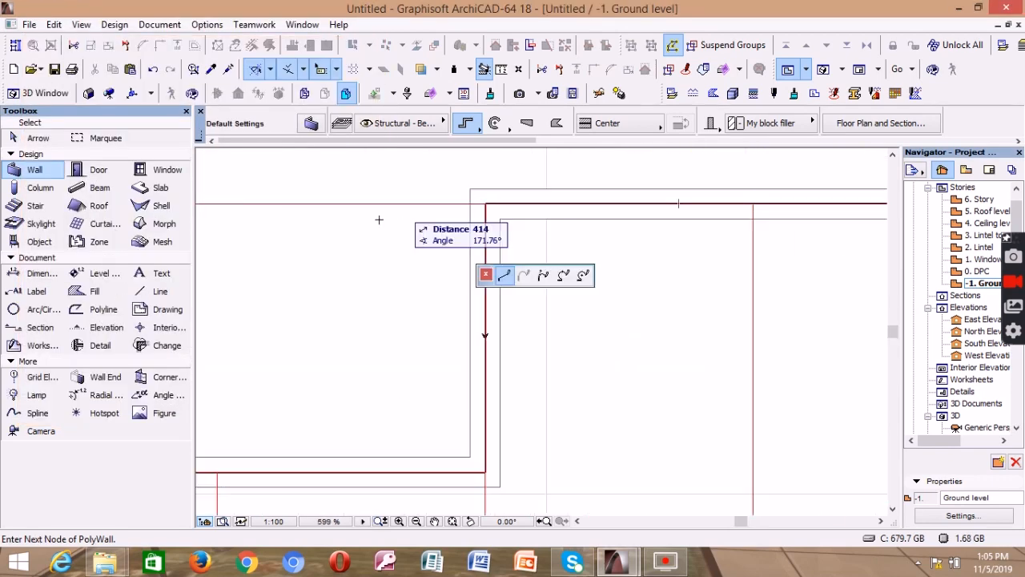
{"action": "scroll", "coordinate": [457, 204], "scroll_direction": "down", "scroll_amount": 4}
{"action": "scroll", "coordinate": [349, 214], "scroll_direction": "down", "scroll_amount": 4}
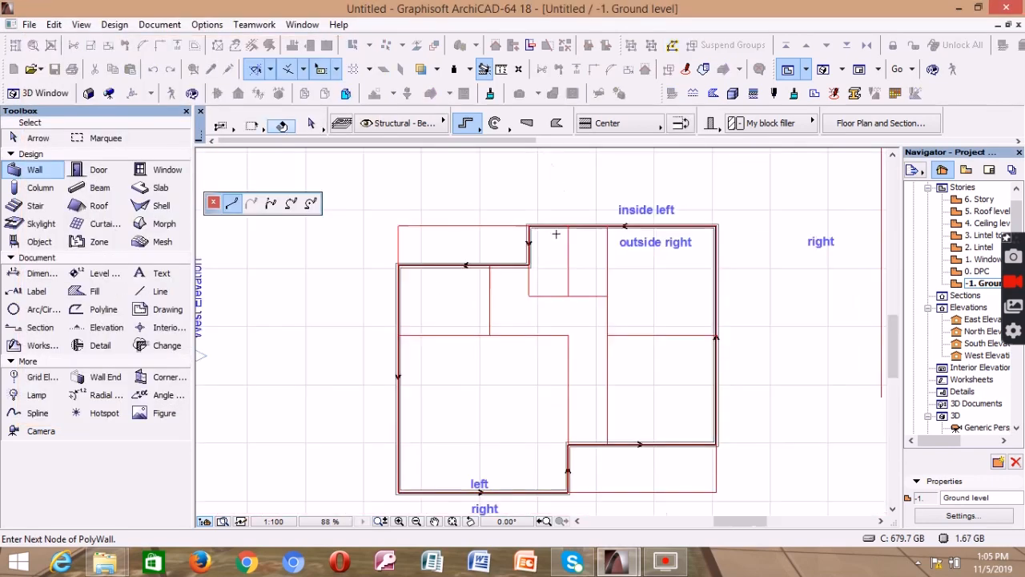
{"action": "scroll", "coordinate": [396, 228], "scroll_direction": "up", "scroll_amount": 4}
{"action": "left_click", "coordinate": [393, 240]}
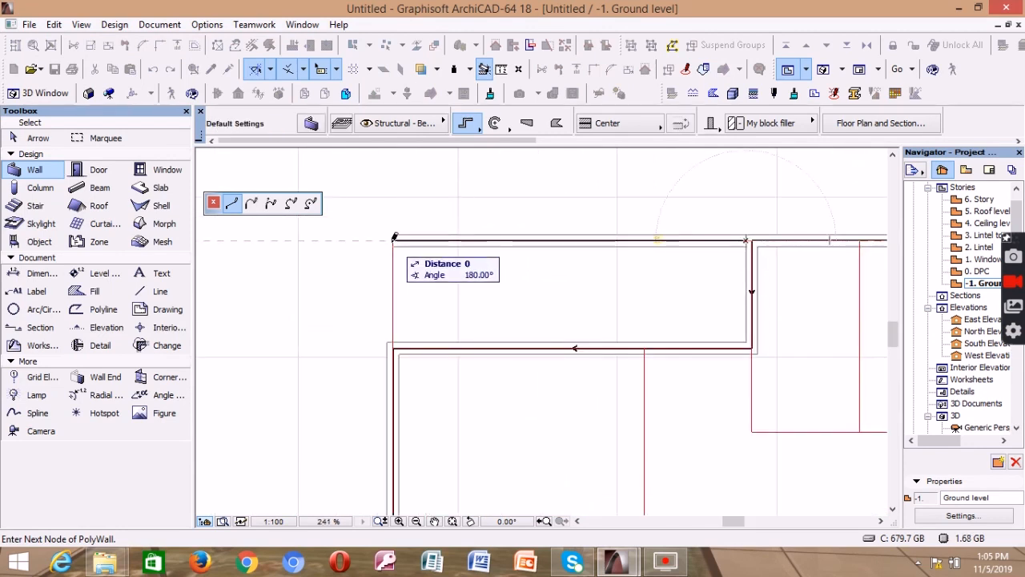
{"action": "left_click", "coordinate": [395, 347]}
{"action": "left_click", "coordinate": [396, 346]}
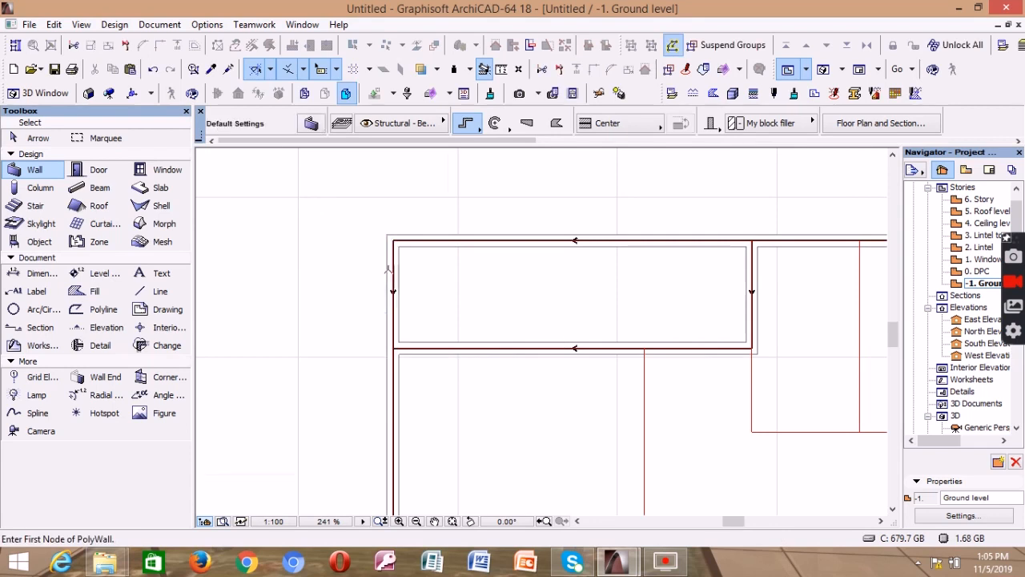
- Draw the low wall around the southeast recess, east along the south centreline to the corner and north 1575
{"action": "scroll", "coordinate": [396, 346], "scroll_direction": "down", "scroll_amount": 4}
{"action": "scroll", "coordinate": [418, 327], "scroll_direction": "up", "scroll_amount": 4}
{"action": "scroll", "coordinate": [417, 327], "scroll_direction": "up", "scroll_amount": 3}
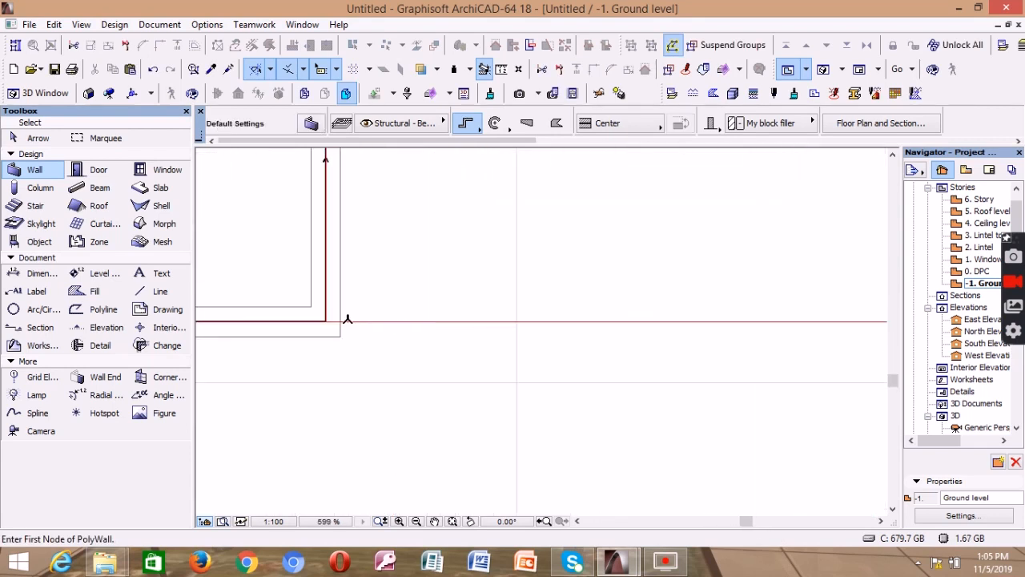
{"action": "left_click", "coordinate": [340, 321]}
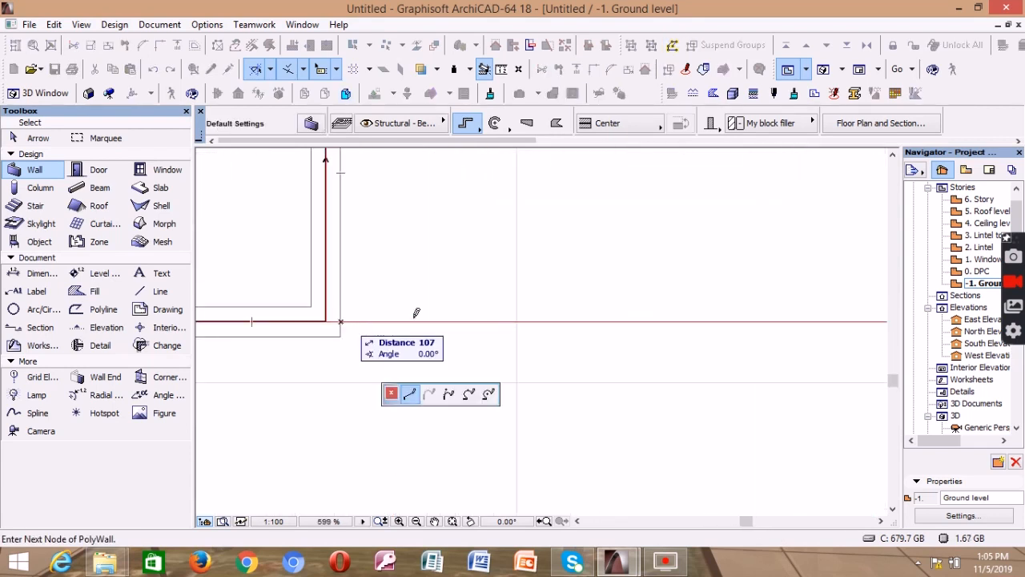
{"action": "scroll", "coordinate": [398, 325], "scroll_direction": "down", "scroll_amount": 3}
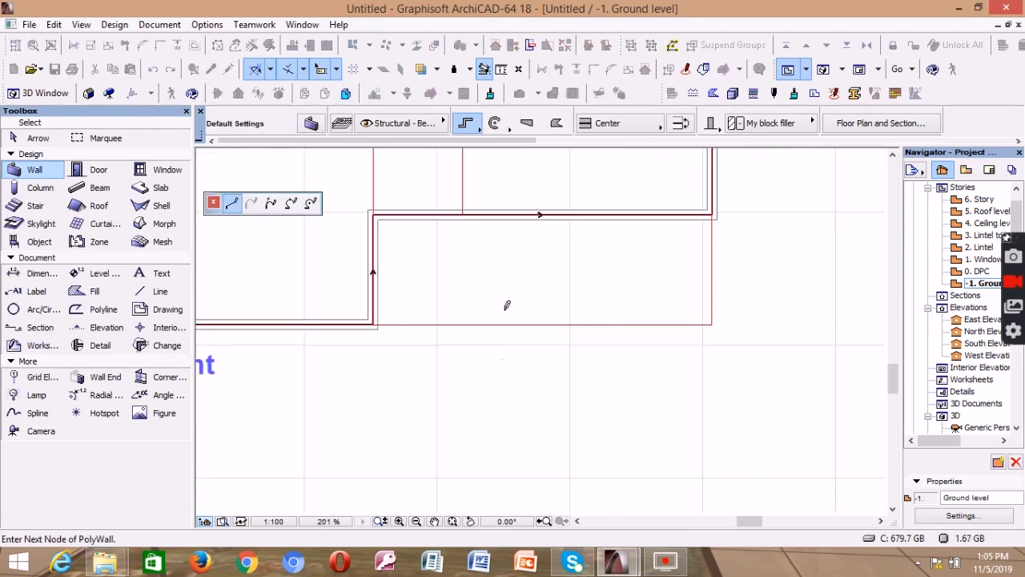
{"action": "left_click", "coordinate": [711, 324]}
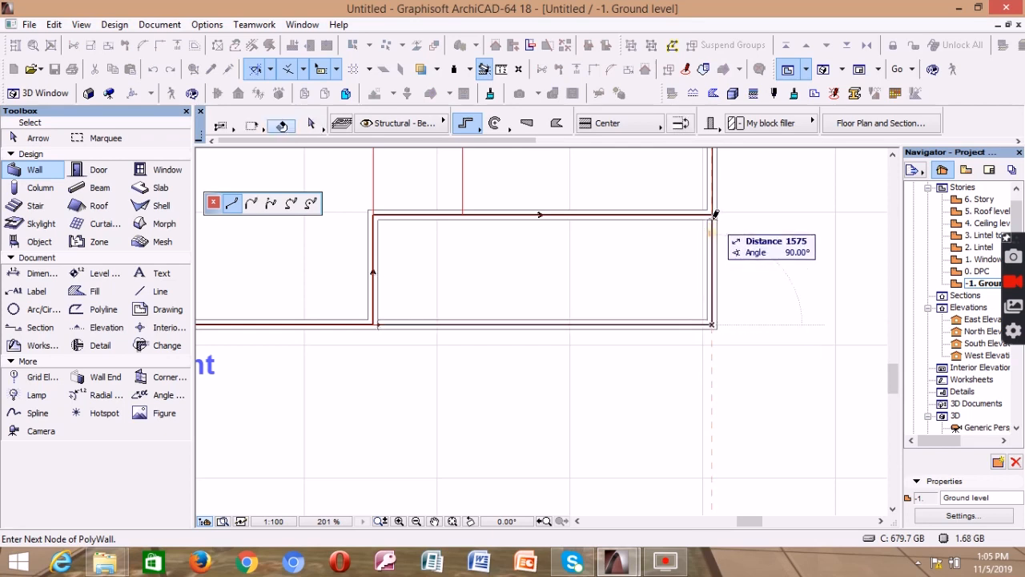
{"action": "left_click", "coordinate": [714, 215]}
{"action": "left_click", "coordinate": [714, 215]}
{"action": "scroll", "coordinate": [617, 284], "scroll_direction": "down", "scroll_amount": 3}
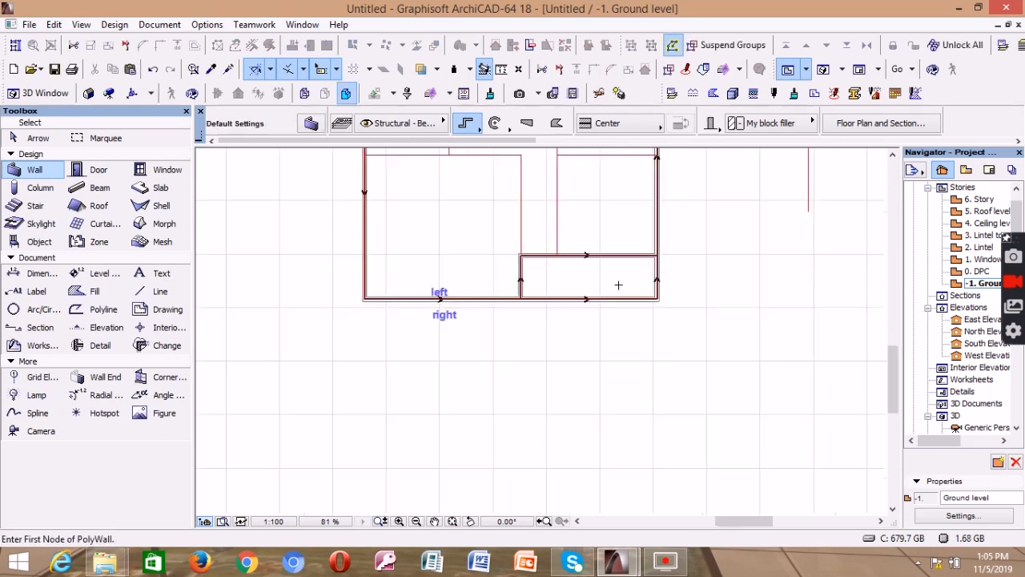
- Inspect the low walls around the recesses in the 3D view, comparing their height with the main walls
{"action": "left_click", "coordinate": [823, 69]}
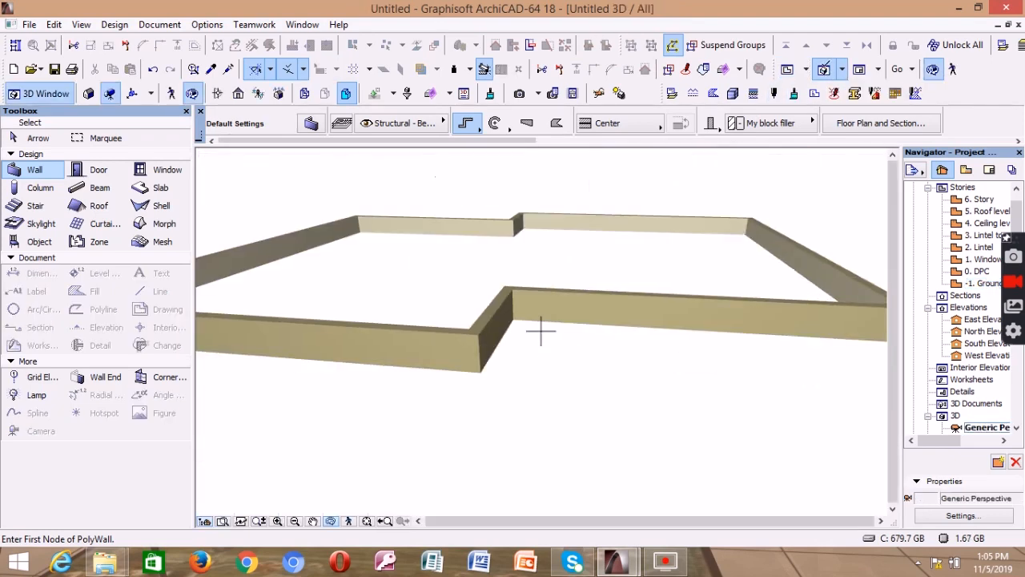
{"action": "scroll", "coordinate": [442, 317], "scroll_direction": "down", "scroll_amount": 1}
{"action": "scroll", "coordinate": [689, 339], "scroll_direction": "up", "scroll_amount": 1}
{"action": "left_click_drag", "start_coordinate": [772, 360], "coordinate": [484, 322]}
{"action": "scroll", "coordinate": [722, 364], "scroll_direction": "down", "scroll_amount": 2}
{"action": "scroll", "coordinate": [317, 260], "scroll_direction": "up", "scroll_amount": 1}
{"action": "scroll", "coordinate": [309, 333], "scroll_direction": "down", "scroll_amount": 1}
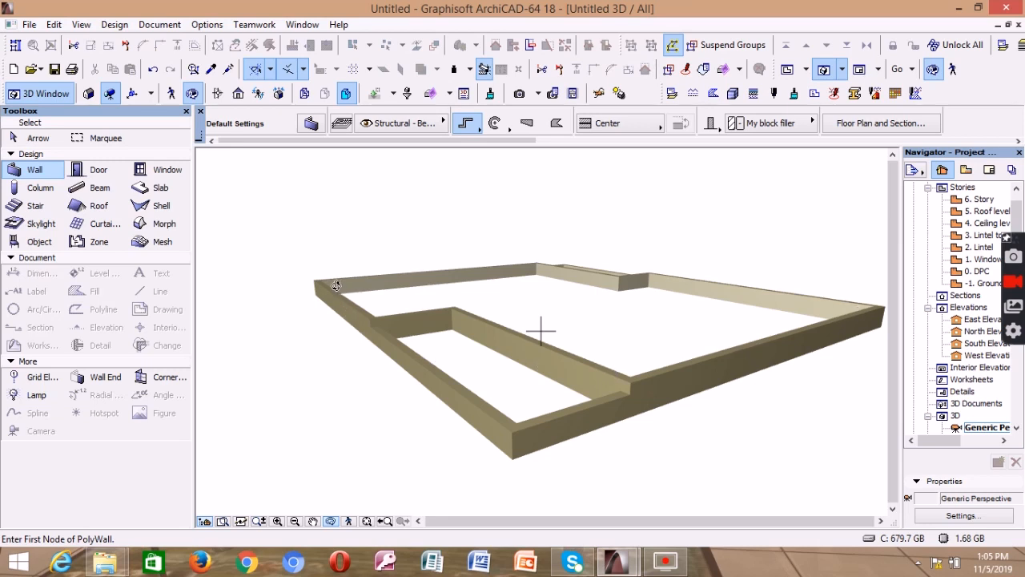
{"action": "scroll", "coordinate": [378, 332], "scroll_direction": "up", "scroll_amount": 1}
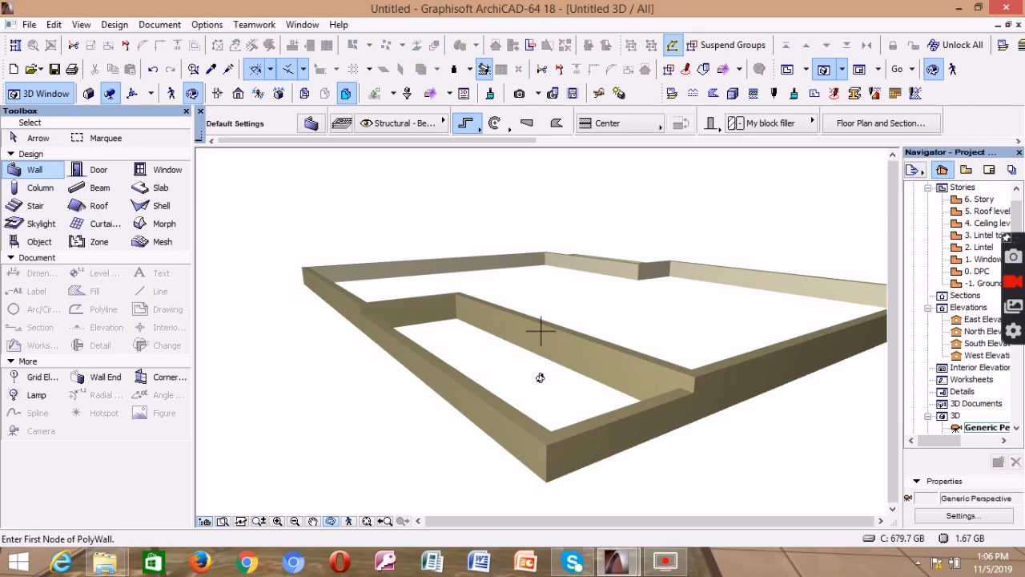
- Back on the floor plan, set the Slab tool defaults to a basic structure with a thickness of 150
{"action": "left_click", "coordinate": [788, 70]}
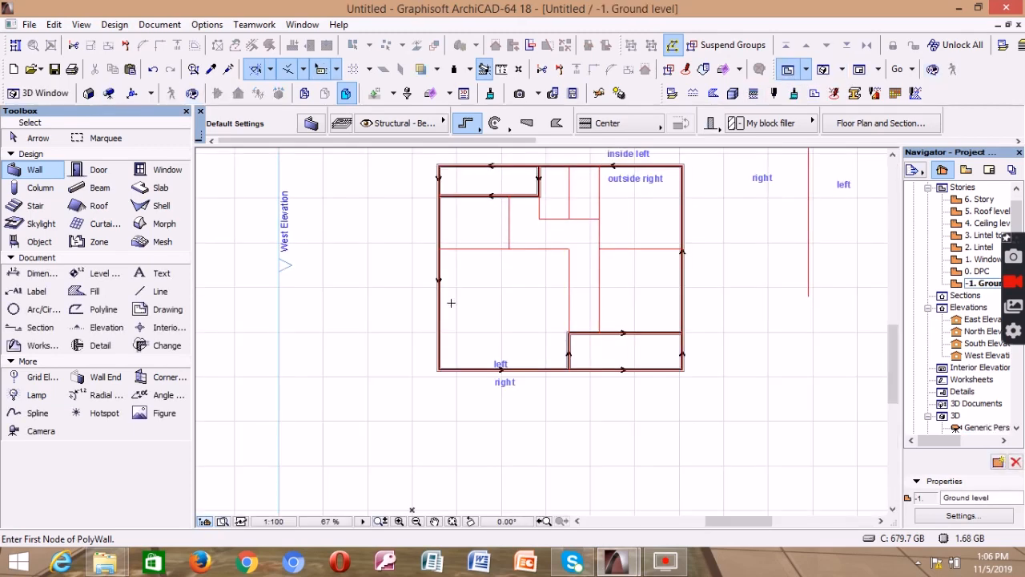
{"action": "scroll", "coordinate": [471, 182], "scroll_direction": "up", "scroll_amount": 3}
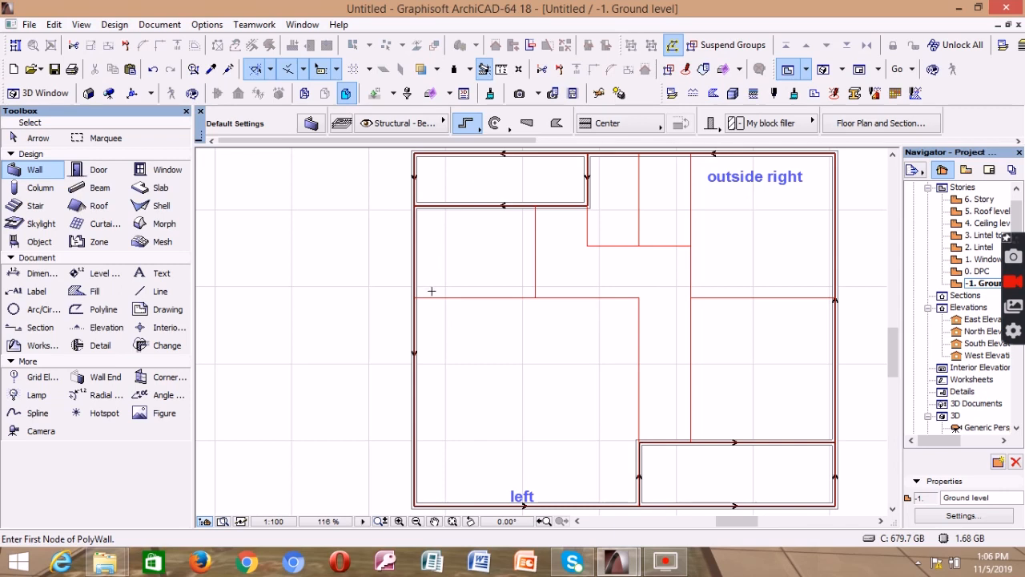
{"action": "scroll", "coordinate": [430, 291], "scroll_direction": "down", "scroll_amount": 1}
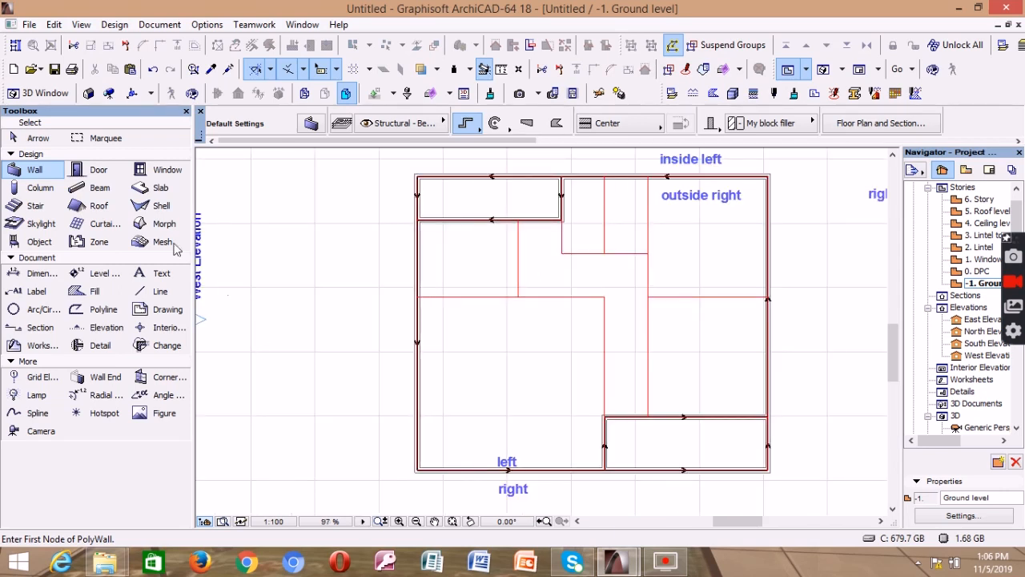
{"action": "left_click", "coordinate": [140, 192]}
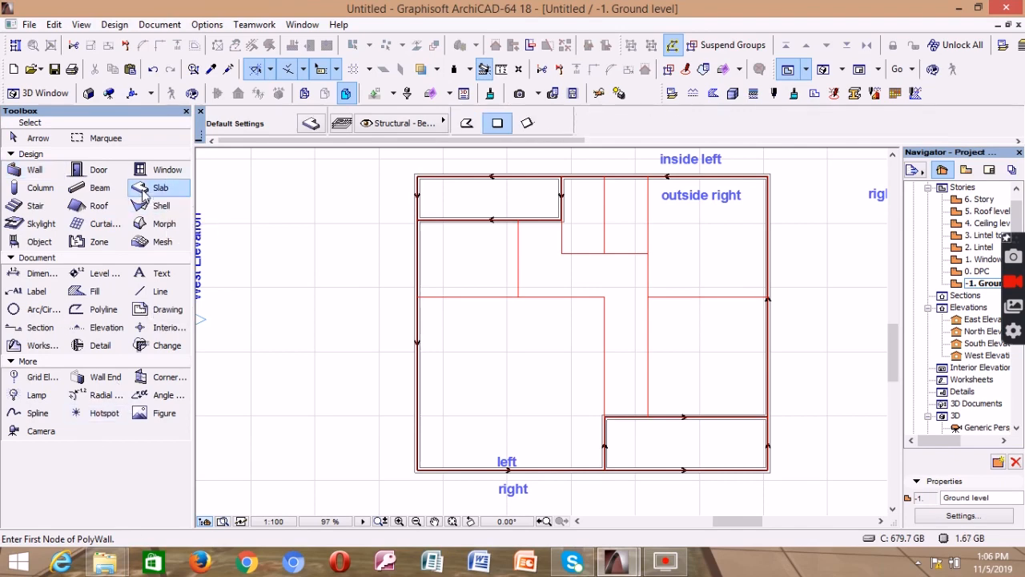
{"action": "left_click", "coordinate": [311, 125]}
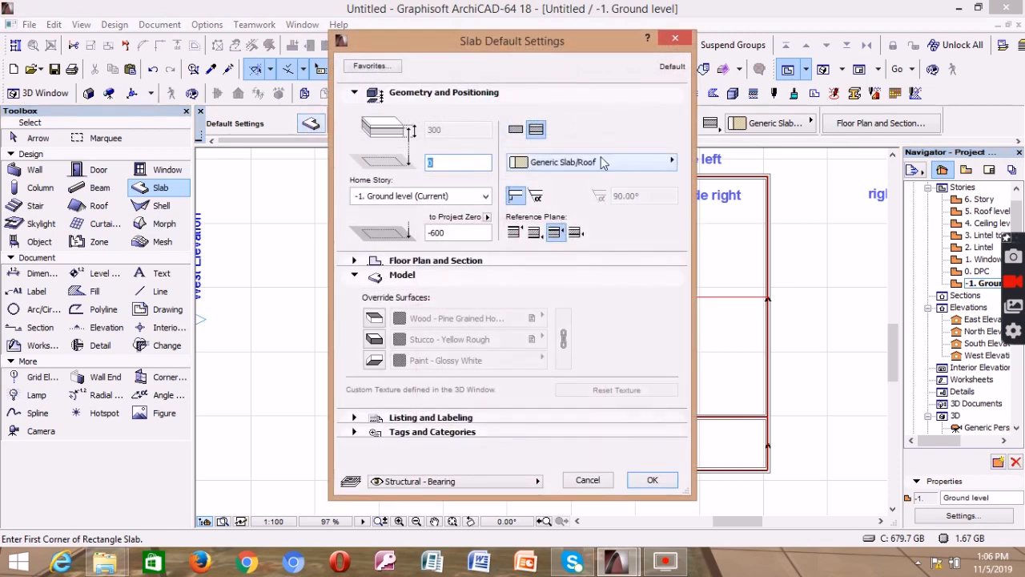
{"action": "left_click", "coordinate": [515, 130]}
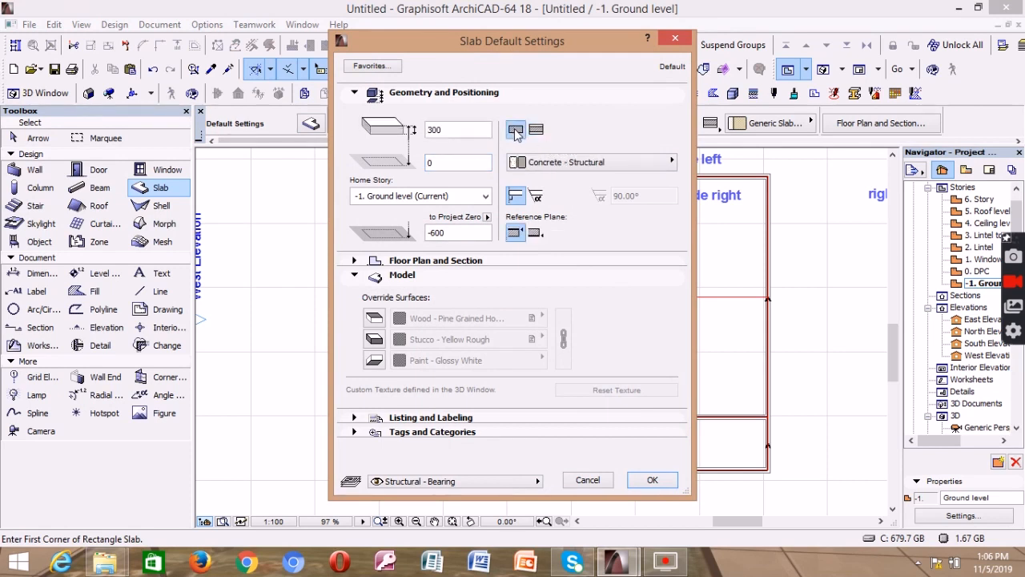
{"action": "double_click", "coordinate": [445, 129]}
{"action": "type", "text": "150"}
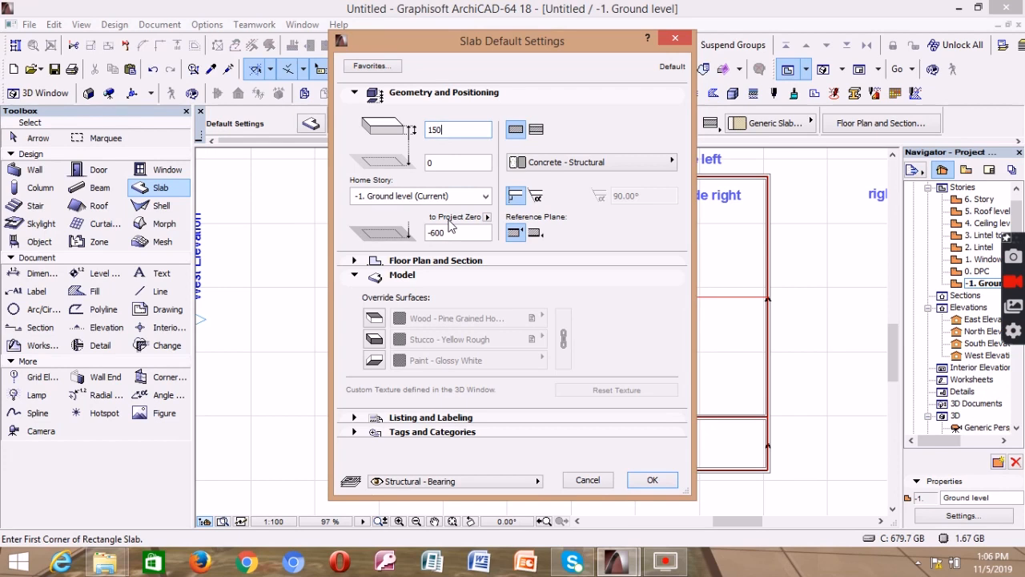
- Enable the top, edge and bottom surface overrides in the slab default settings
{"action": "left_click", "coordinate": [374, 318]}
{"action": "left_click", "coordinate": [374, 339]}
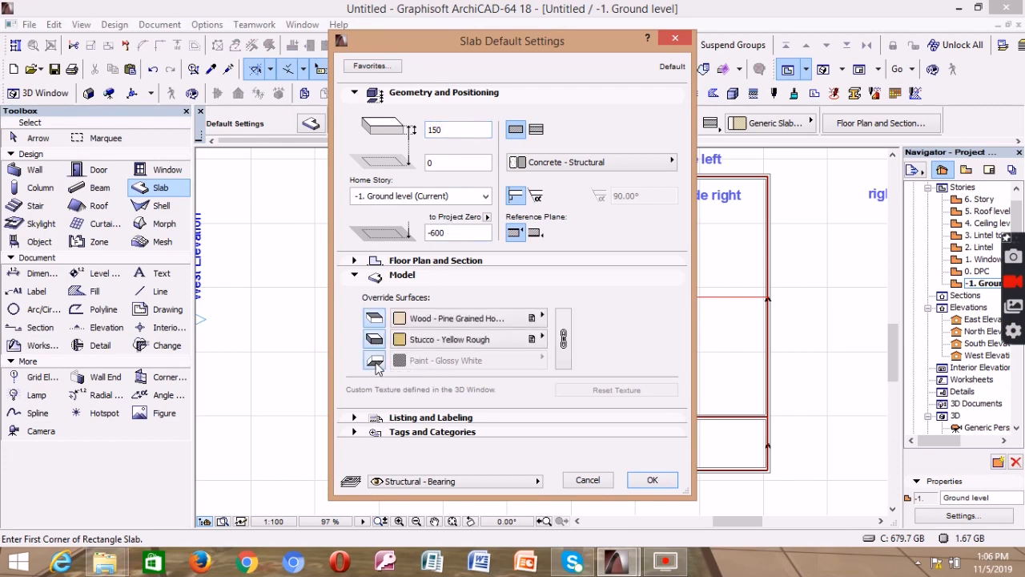
{"action": "left_click", "coordinate": [376, 362]}
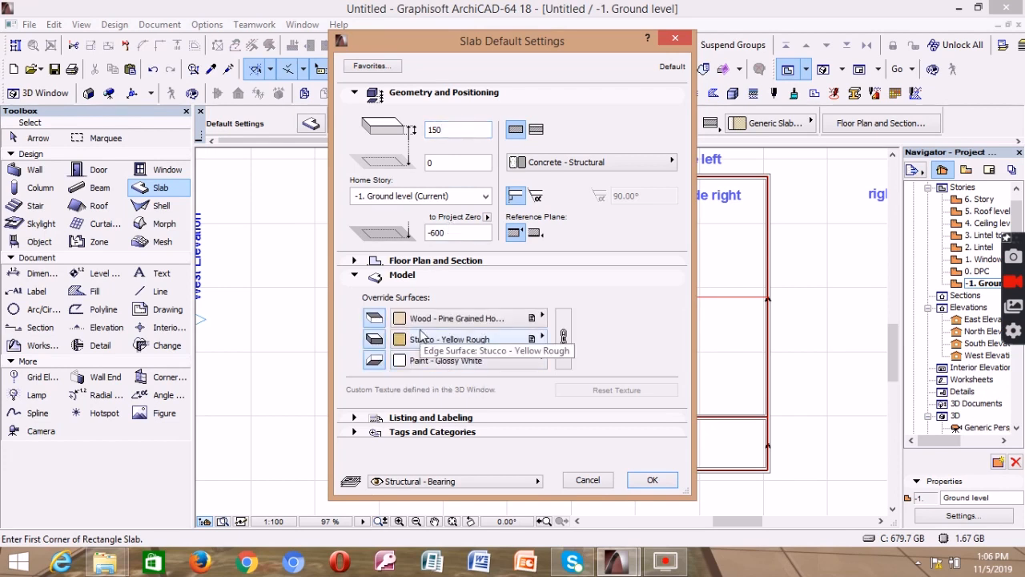